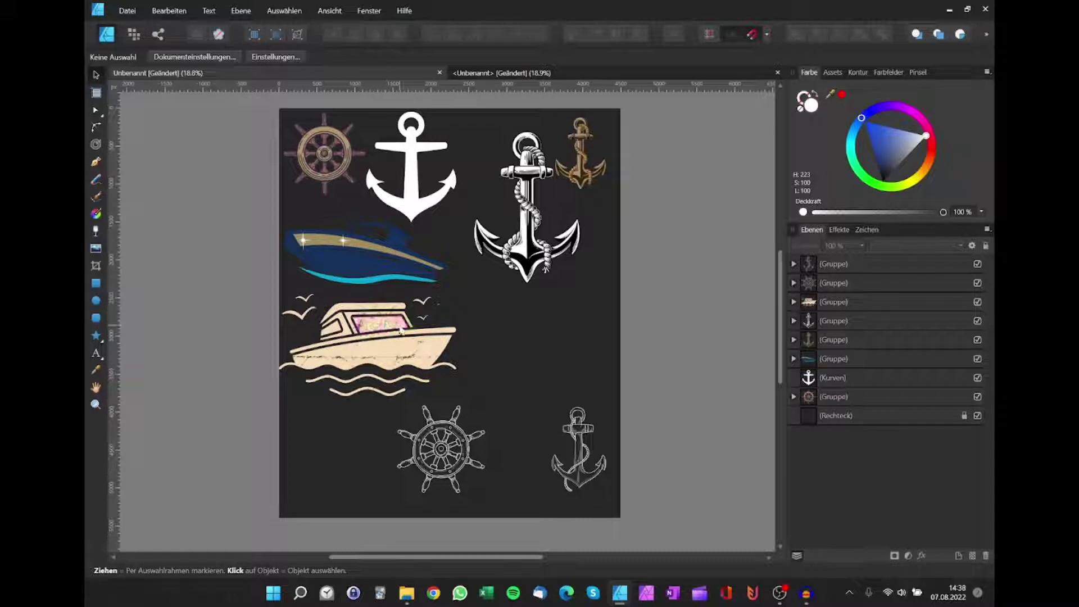
Step: Move the boat illustration toward the page centre and deselect it
left_click(391, 314)
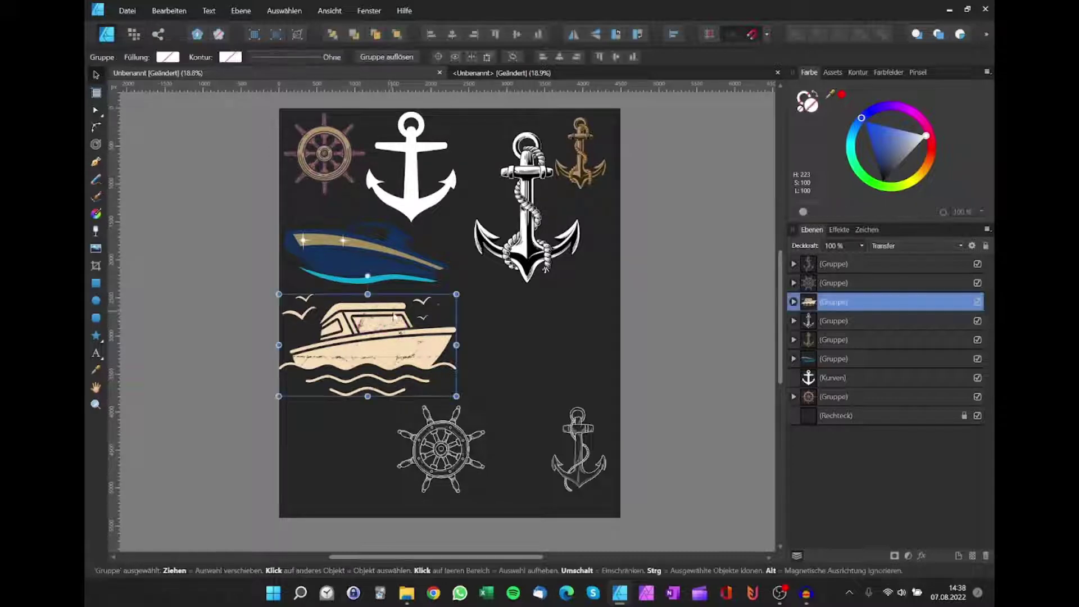
left_click_drag(407, 337, 483, 331)
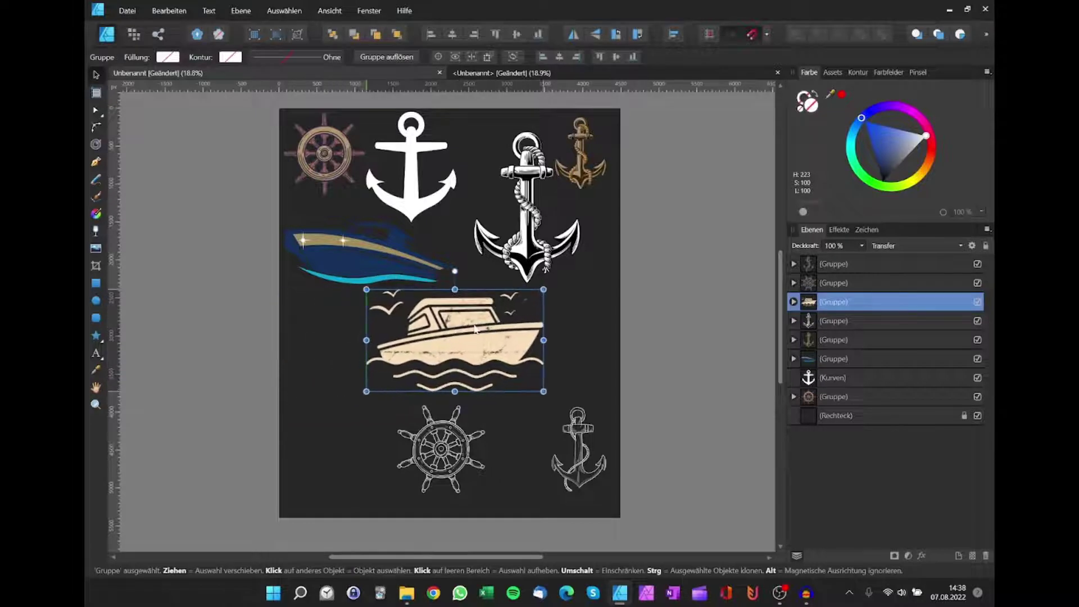
left_click(585, 325)
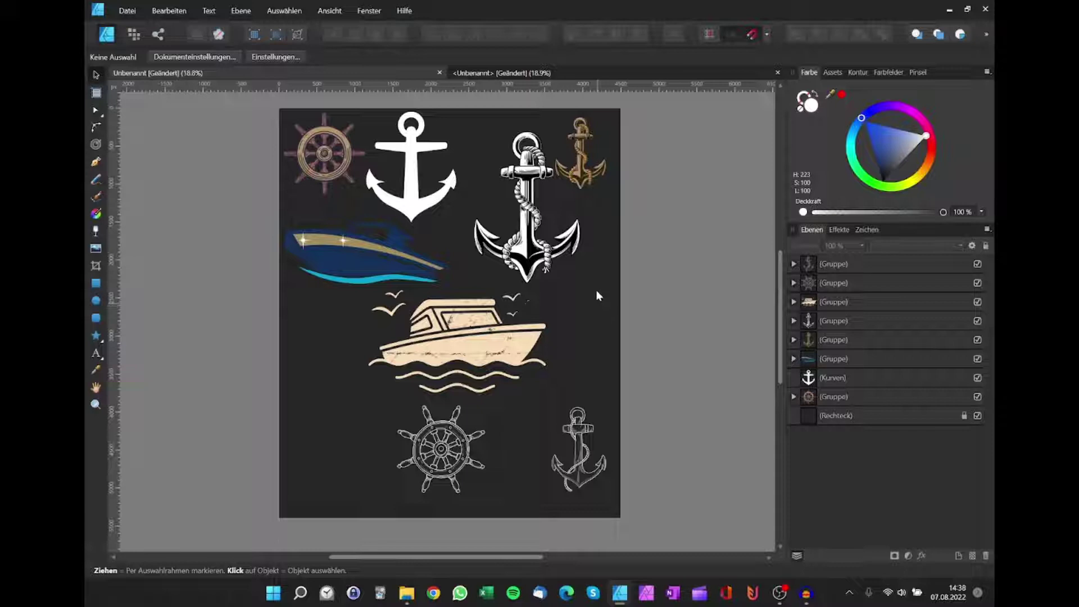
Step: Close the nautical clip-art document without saving (Nein)
left_click(569, 73)
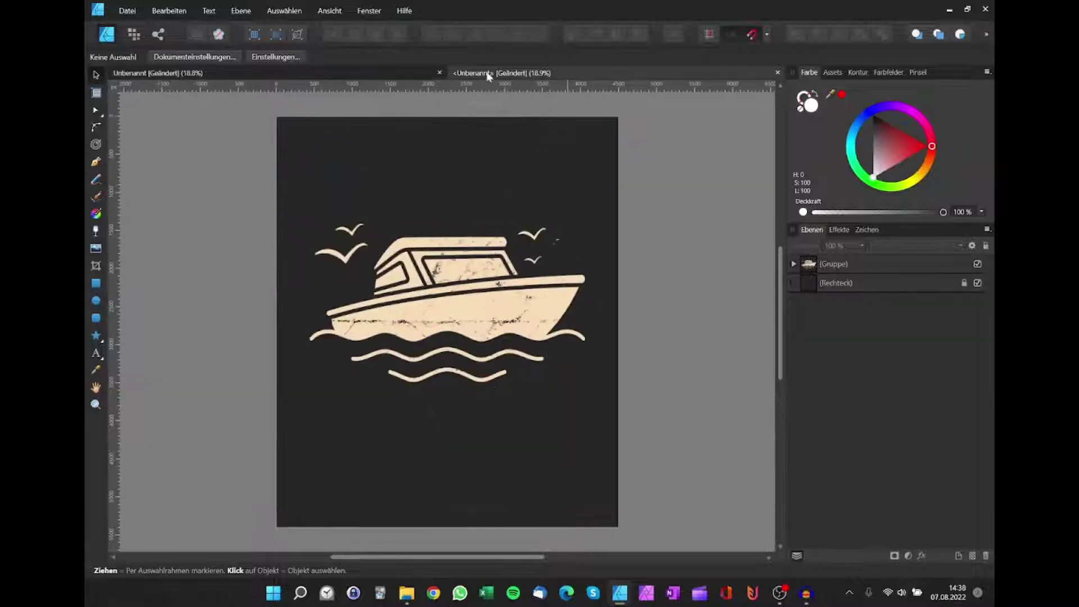
left_click(438, 72)
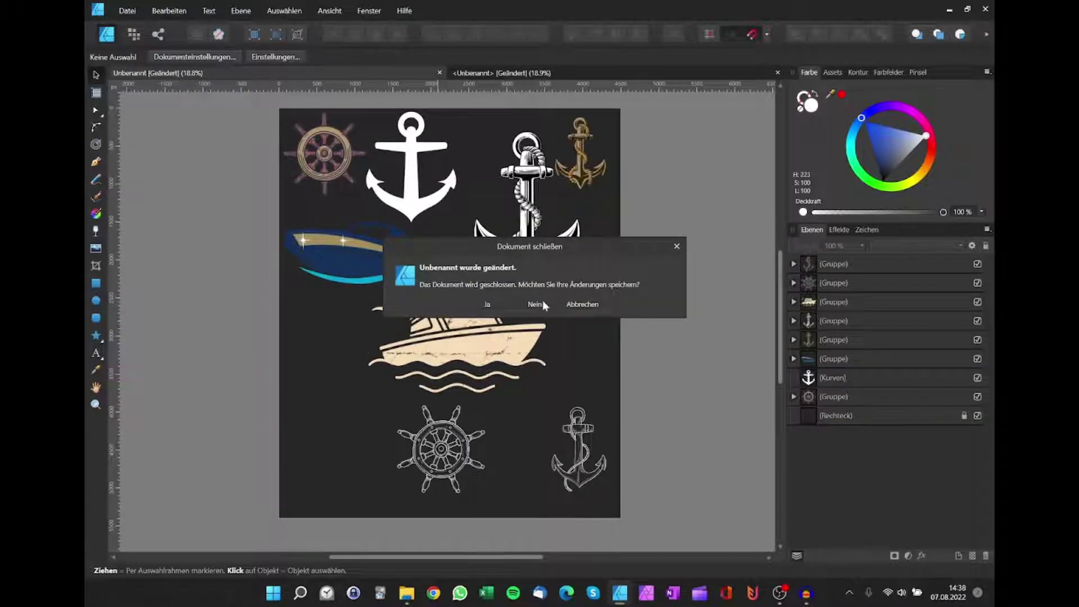
left_click(542, 304)
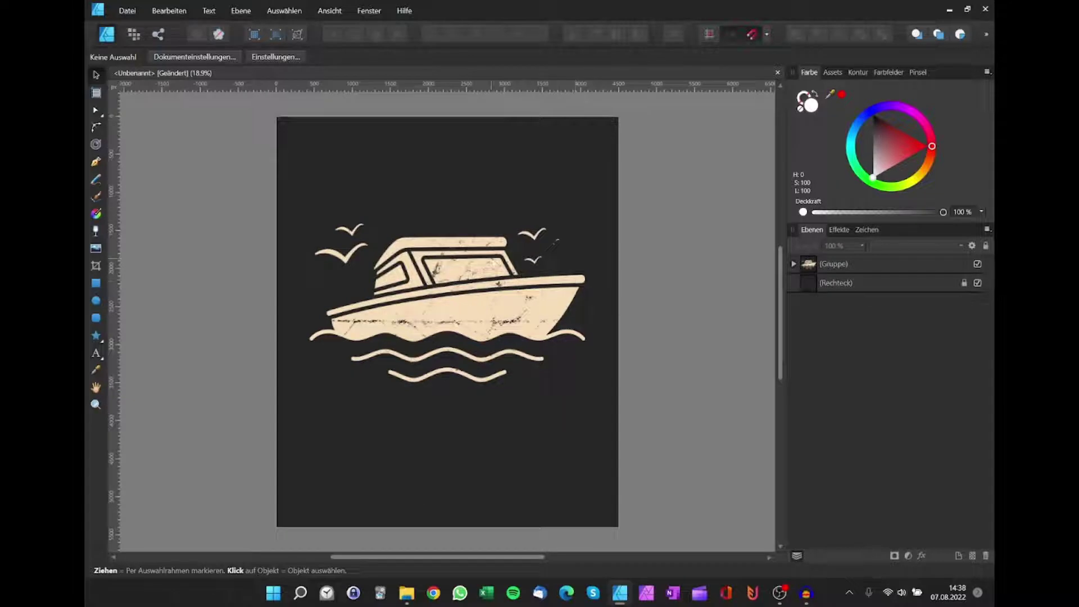
Step: Zoom in, enter the boat group and select a single texture speckle
scroll(447, 323, "up", 2)
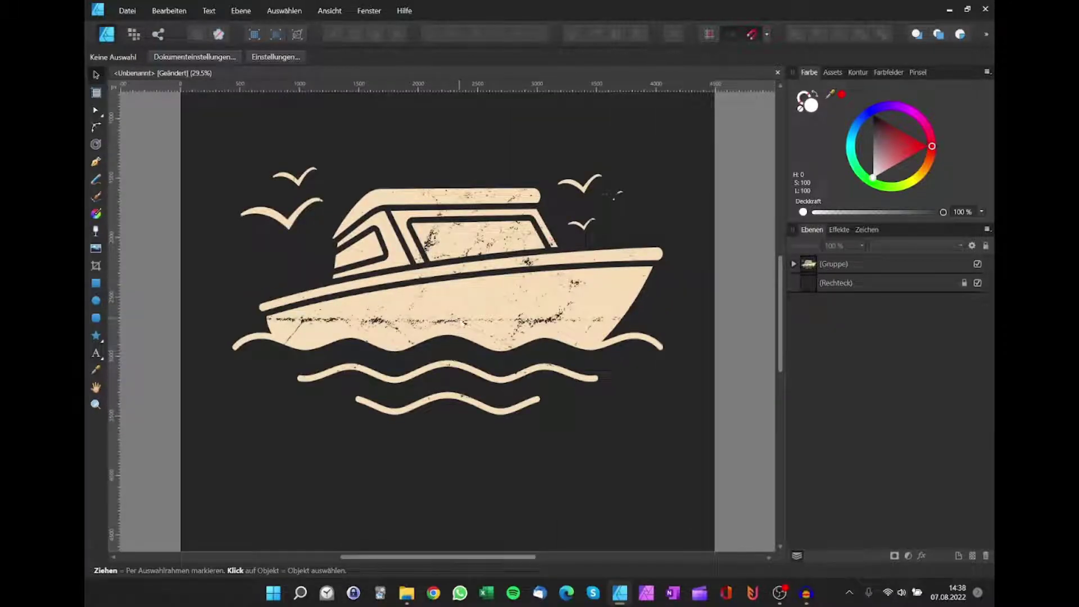
left_click(542, 328)
scroll(545, 326, "up", 2)
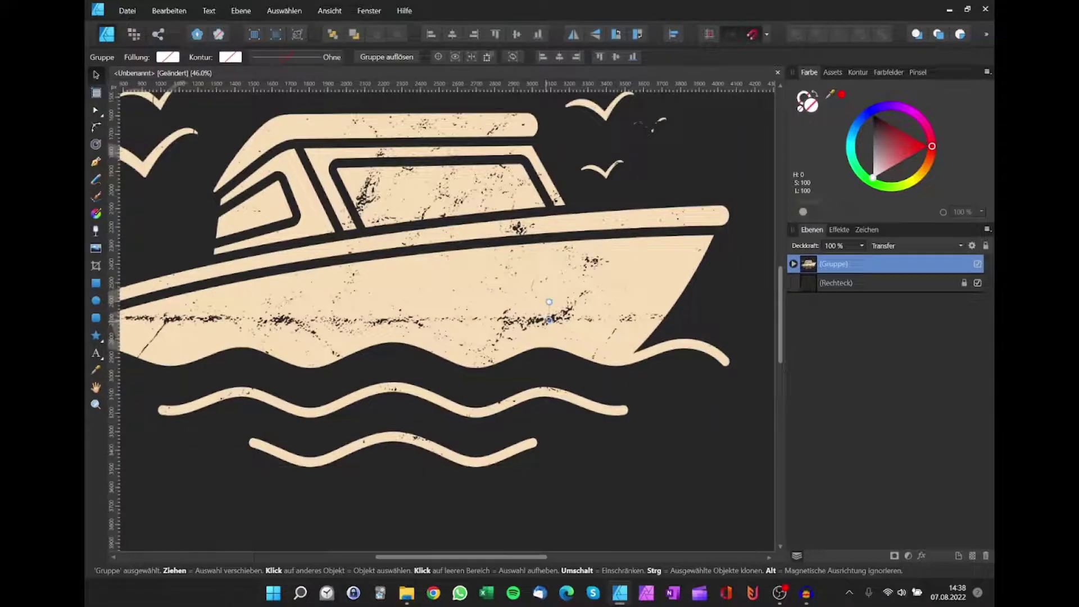
double_click(549, 320)
scroll(542, 318, "up", 3)
scroll(539, 315, "up", 2)
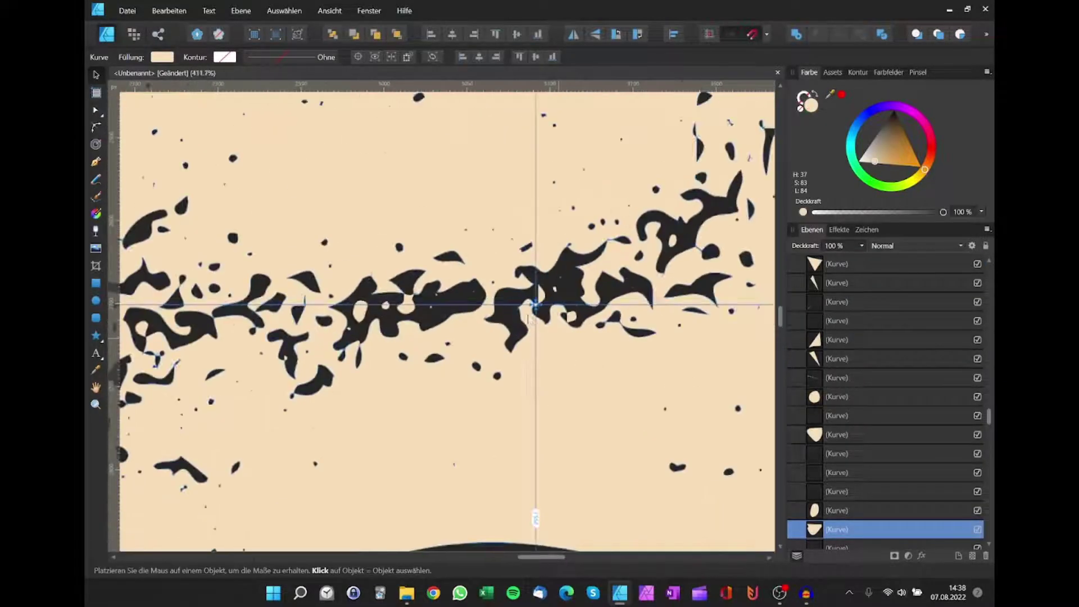
scroll(538, 311, "up", 2)
left_click(544, 274)
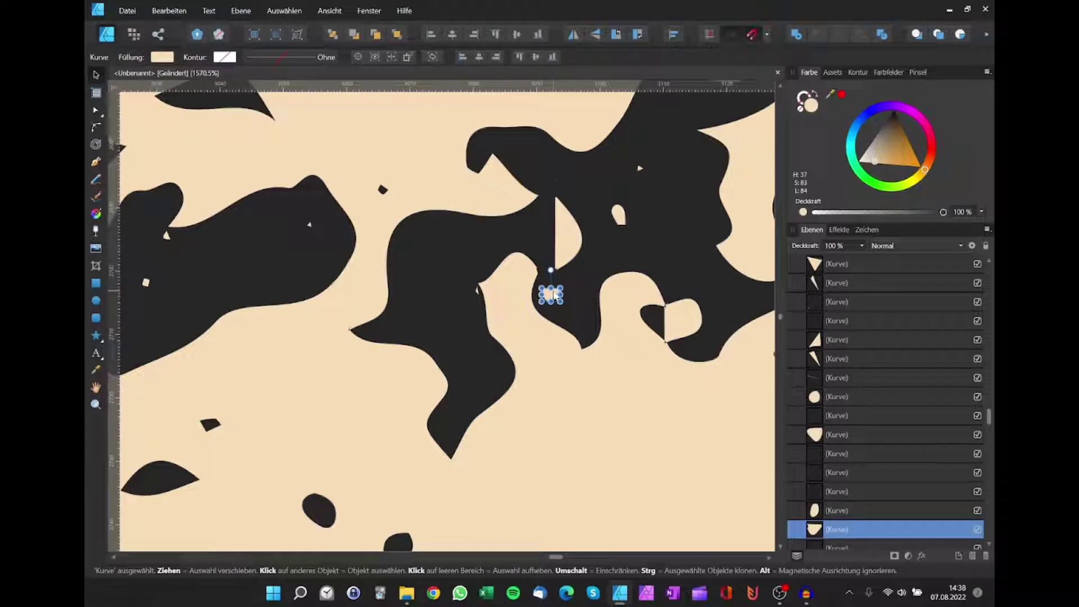
Step: Navigate the view and select the speckled hull texture shape
scroll(554, 295, "down", 2)
scroll(588, 313, "down", 2)
scroll(562, 281, "down", 2)
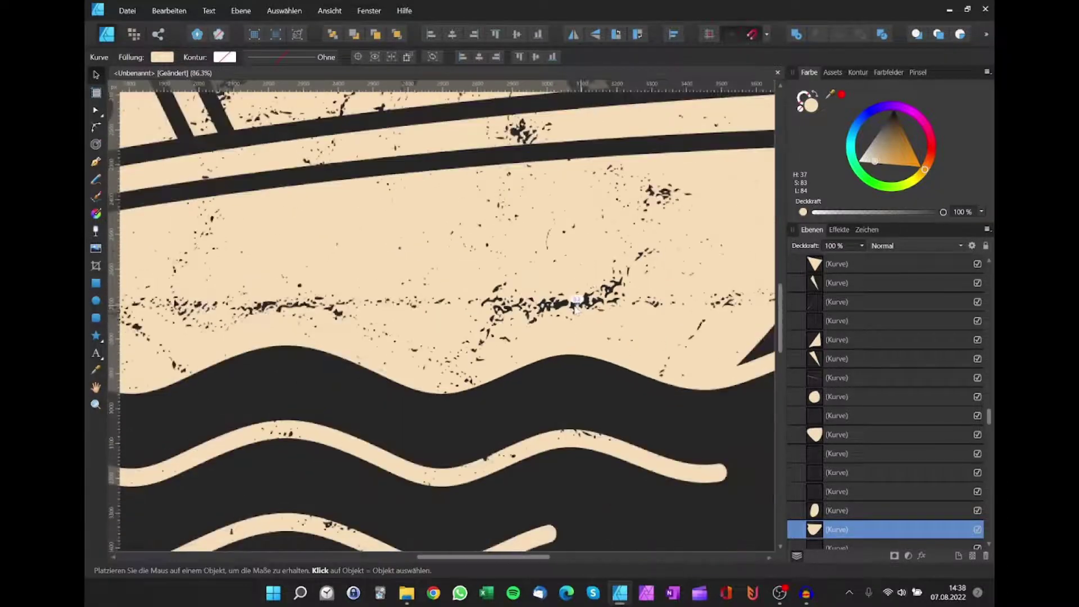
scroll(556, 248, "down", 2)
scroll(549, 296, "up", 1)
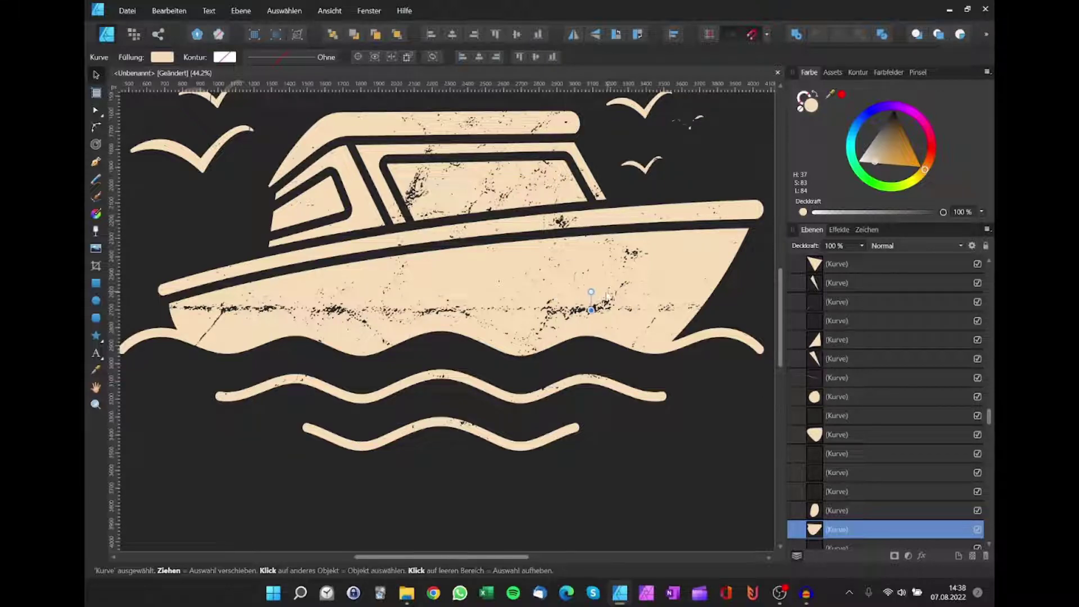
scroll(608, 296, "right", 2)
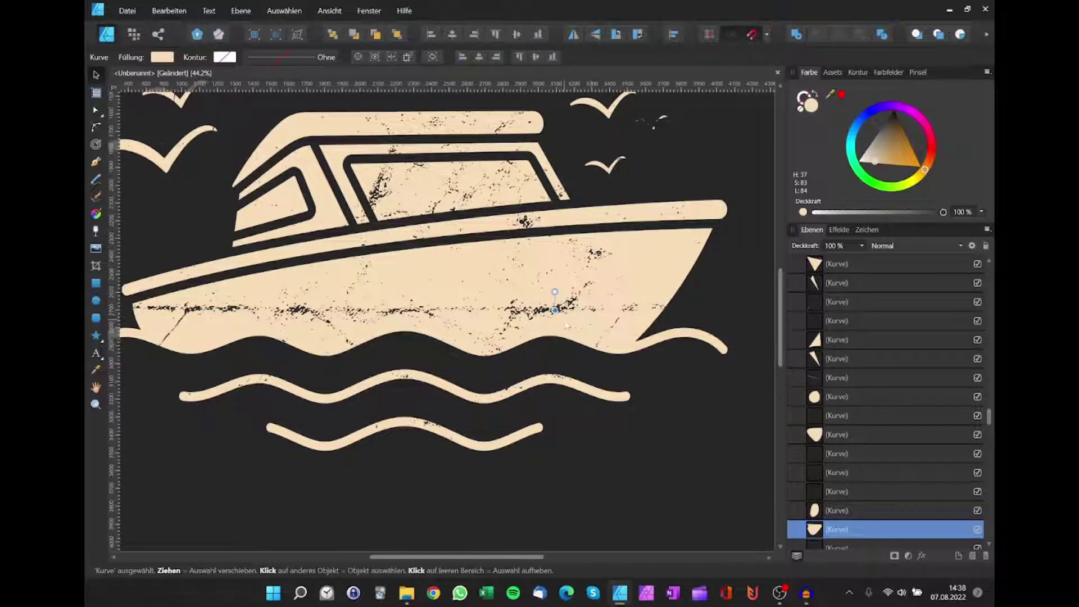
scroll(566, 324, "up", 3)
scroll(556, 320, "up", 3)
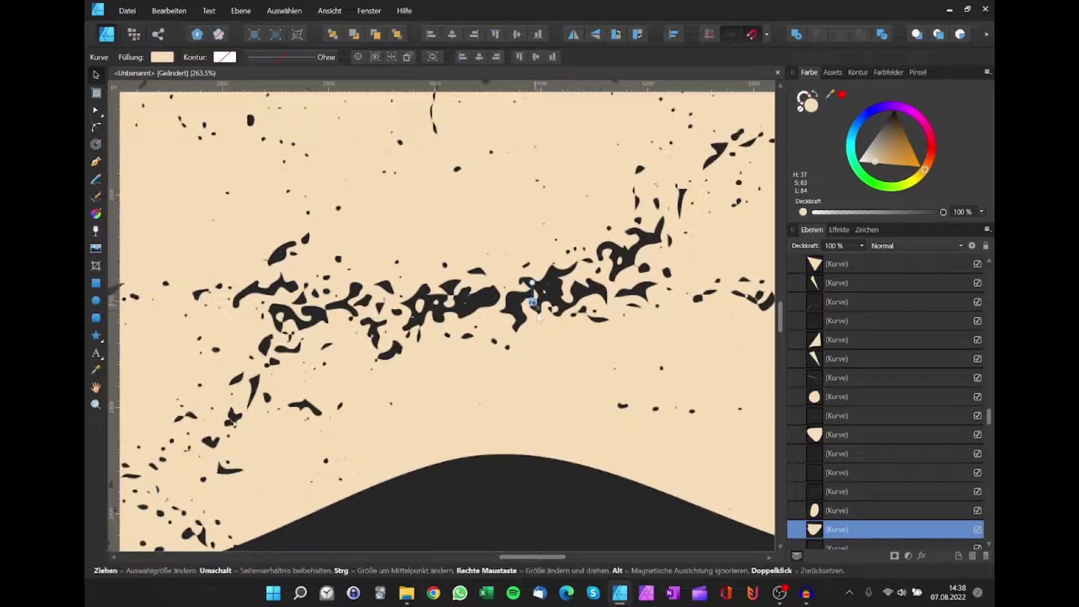
scroll(538, 319, "down", 1)
scroll(539, 318, "down", 2)
left_click(691, 183)
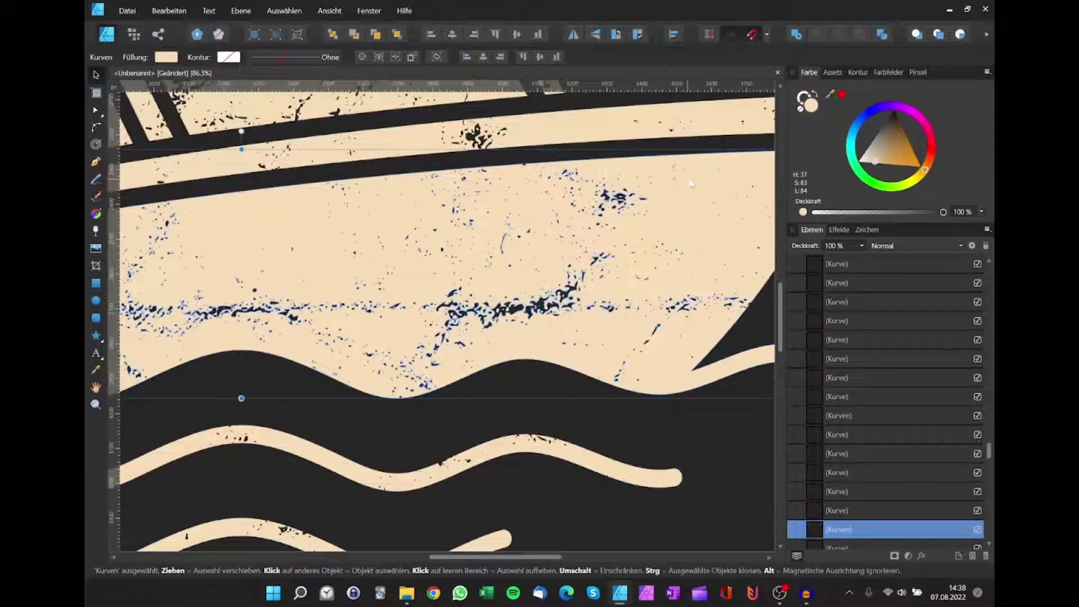
scroll(652, 247, "down", 2)
scroll(845, 402, "down", 1)
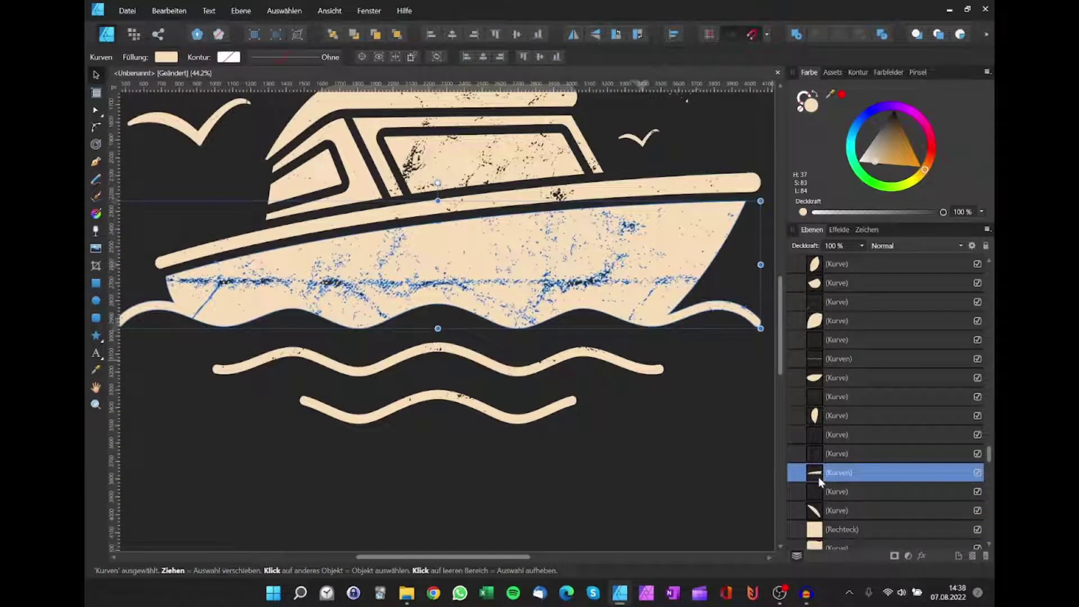
Step: Drag the hull texture shape off the boat and back under the cabin
left_click_drag(818, 476, 822, 475)
left_click_drag(623, 281, 608, 513)
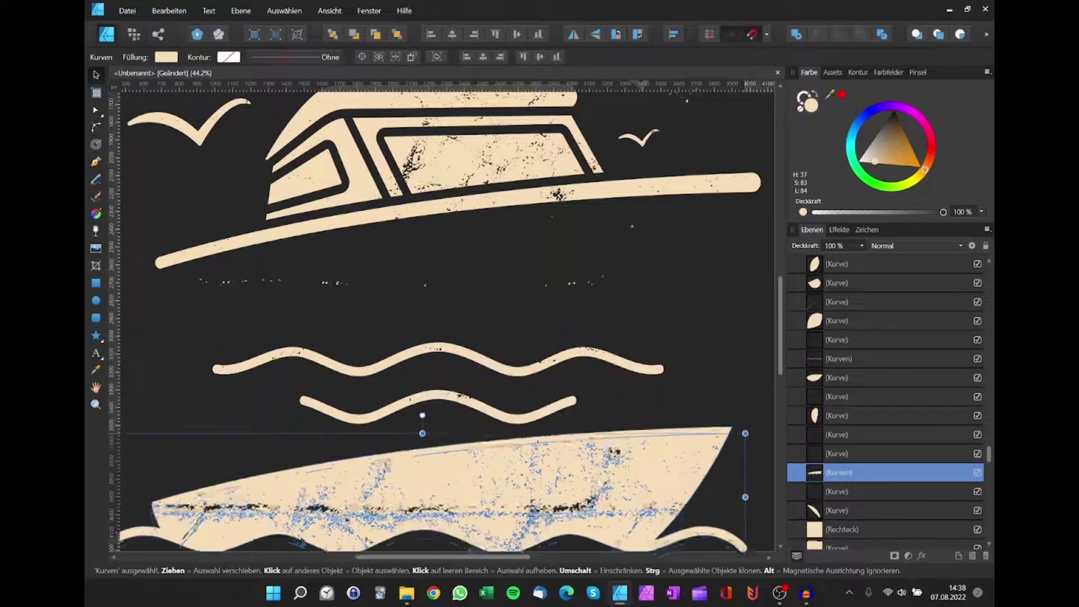
left_click_drag(640, 465, 655, 233)
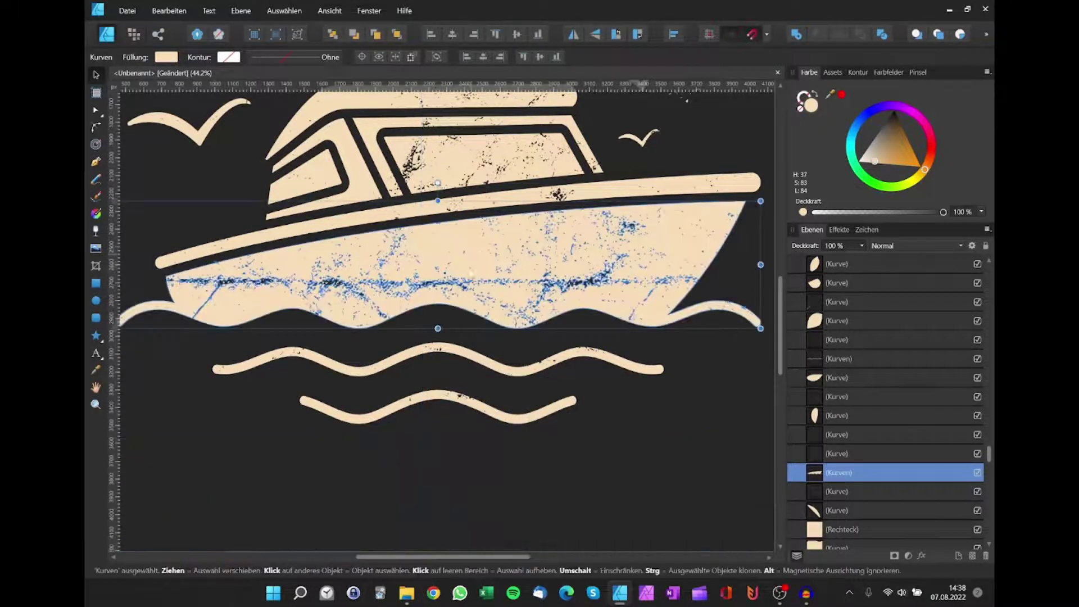
scroll(587, 308, "up", 5)
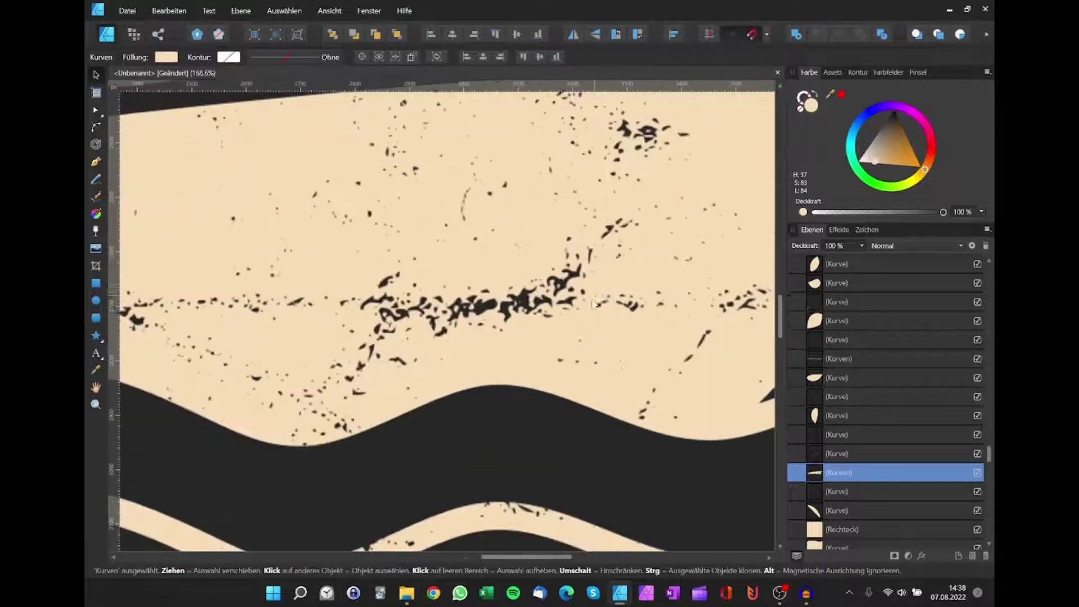
scroll(590, 301, "up", 1)
scroll(557, 281, "up", 4)
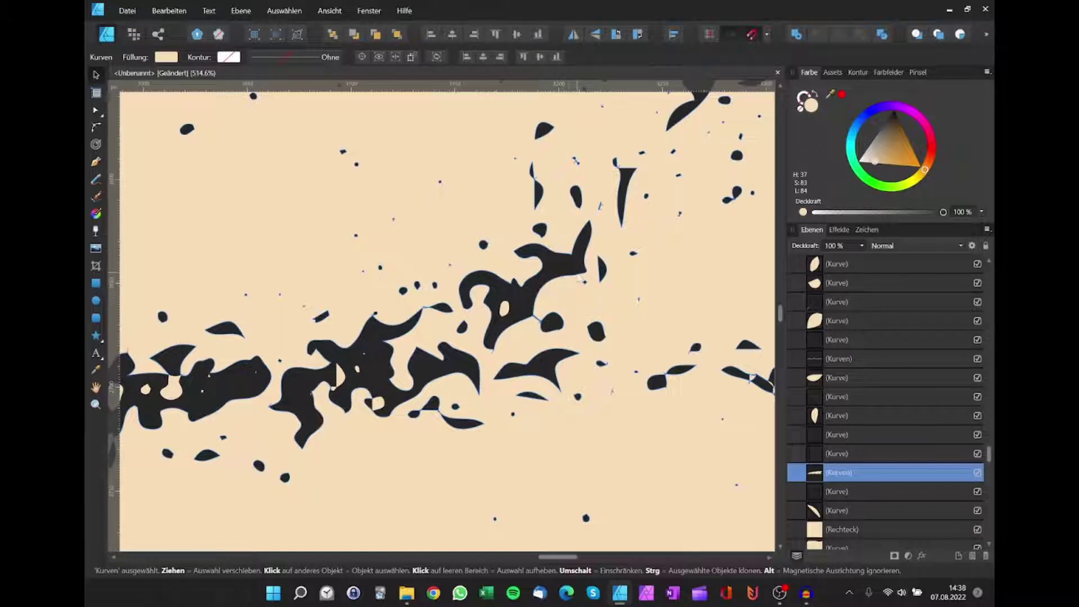
scroll(569, 273, "down", 3)
scroll(534, 274, "down", 2)
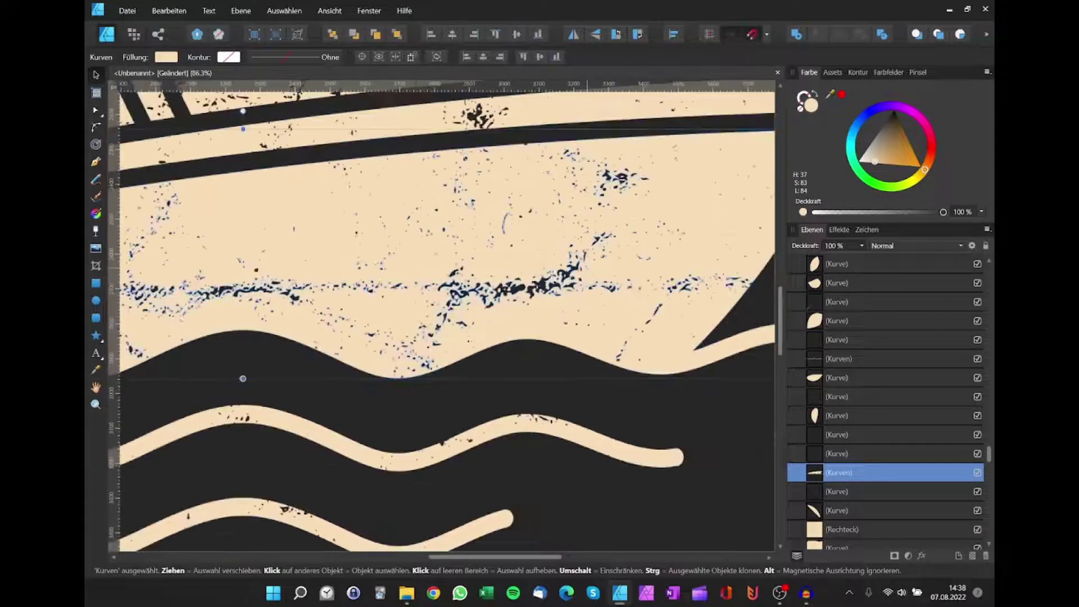
Step: Marquee-select a cluster of speckle nodes on the hull with the Node tool
key("a")
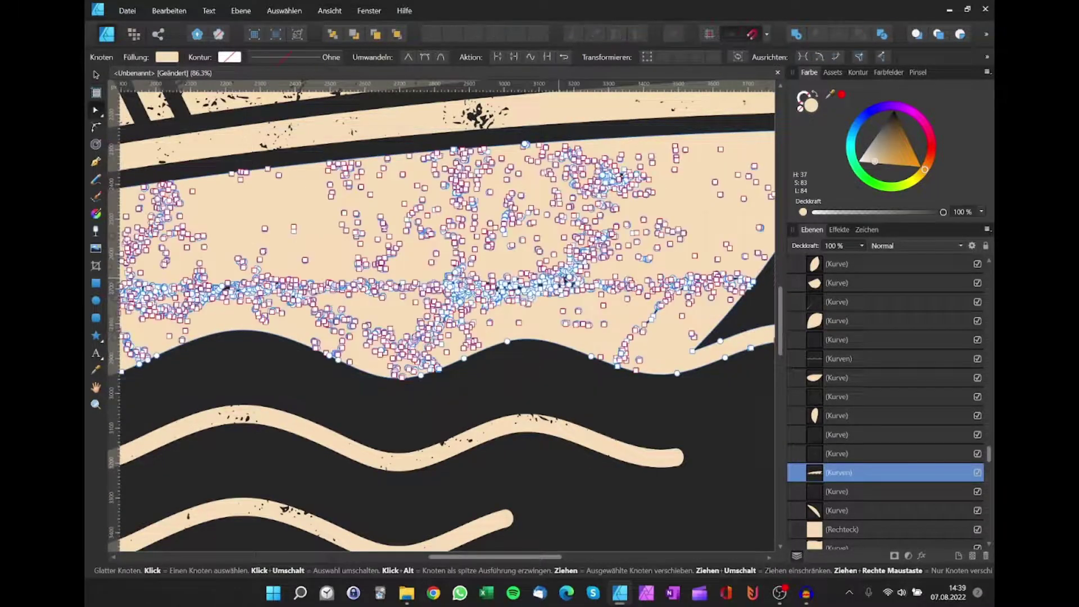
scroll(580, 305, "up", 2)
scroll(580, 309, "up", 2)
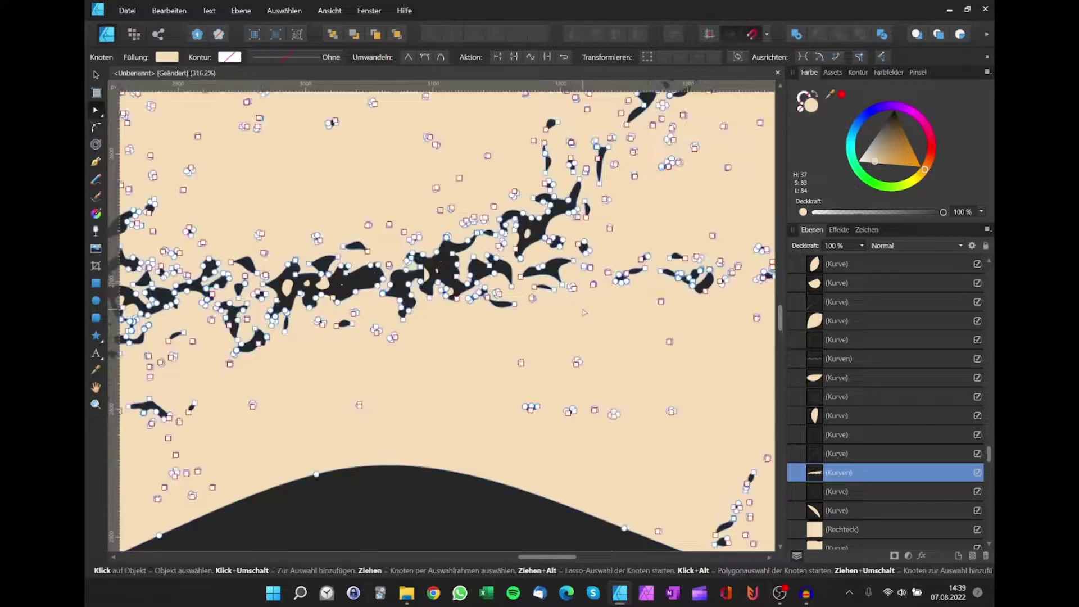
left_click_drag(597, 320, 379, 142)
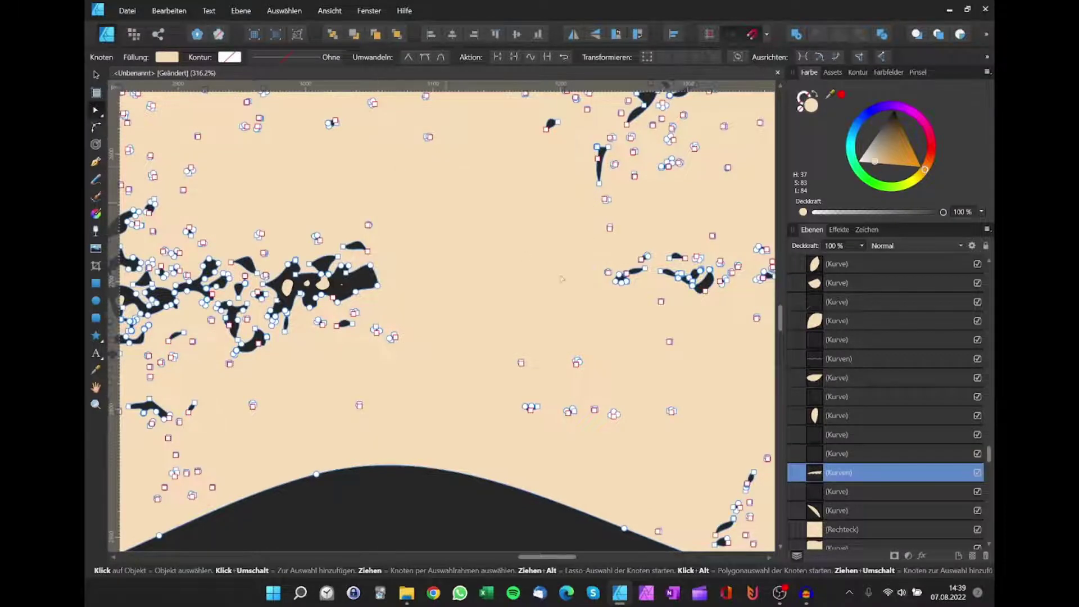
scroll(530, 314, "down", 4)
scroll(530, 313, "down", 3)
scroll(530, 313, "down", 3)
scroll(530, 313, "up", 3)
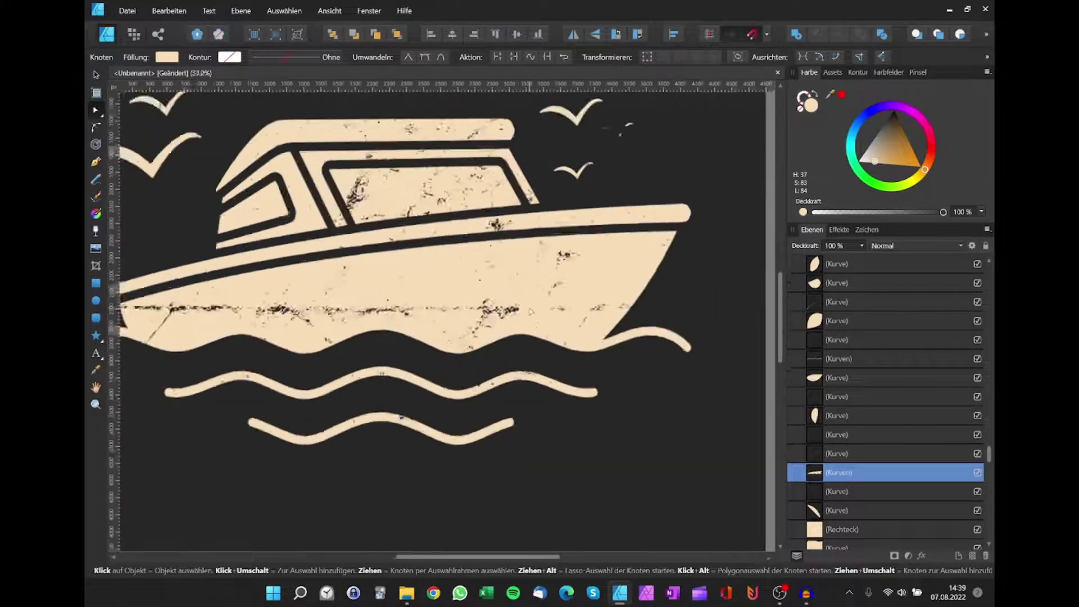
scroll(539, 317, "up", 2)
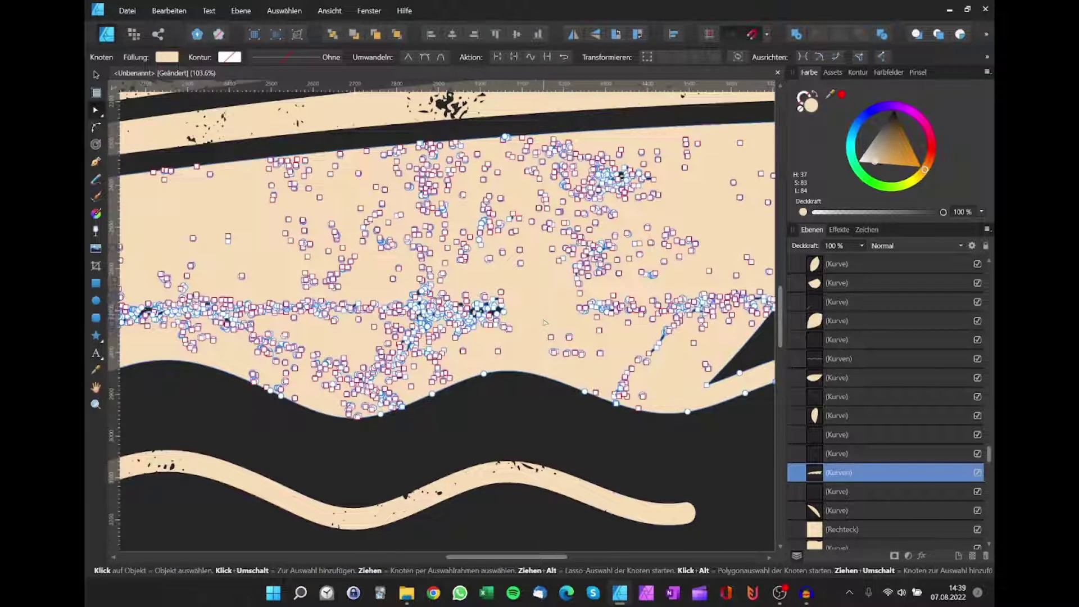
scroll(543, 294, "up", 3)
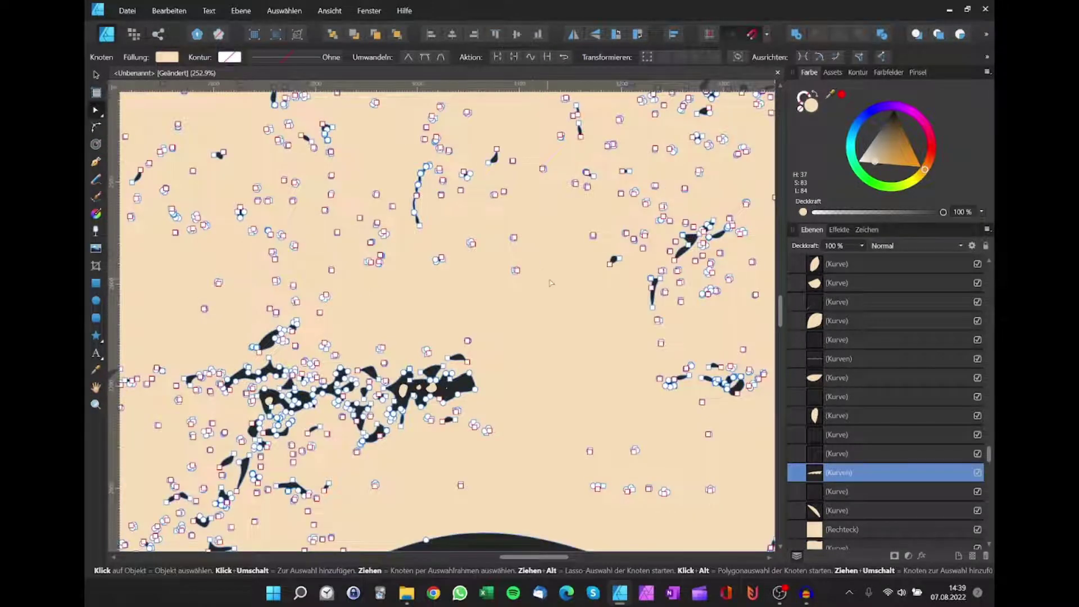
scroll(564, 284, "down", 2)
scroll(562, 281, "down", 2)
scroll(561, 280, "down", 2)
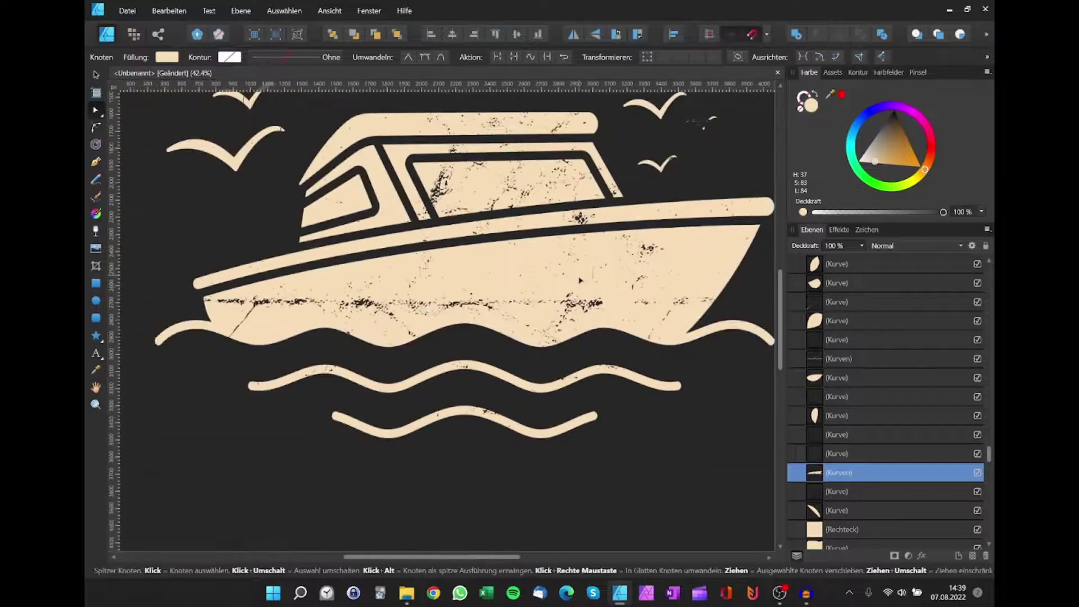
scroll(562, 281, "down", 1)
scroll(562, 281, "down", 1)
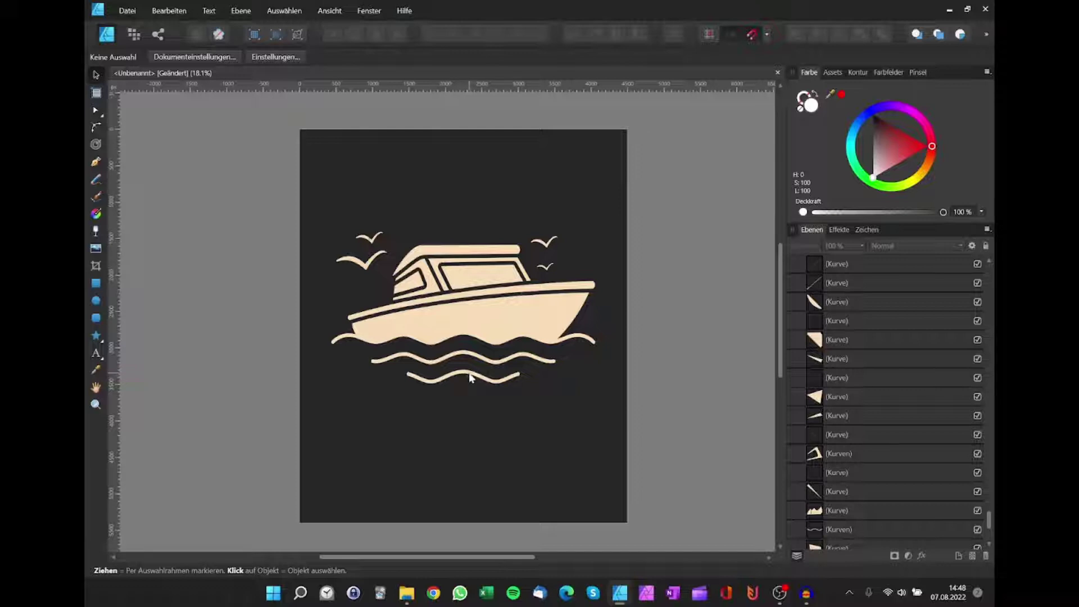
Step: Select the lower wave and edit its curve nodes with the Node tool
left_click(470, 378)
double_click(471, 378)
scroll(466, 376, "up", 10)
scroll(483, 375, "up", 3)
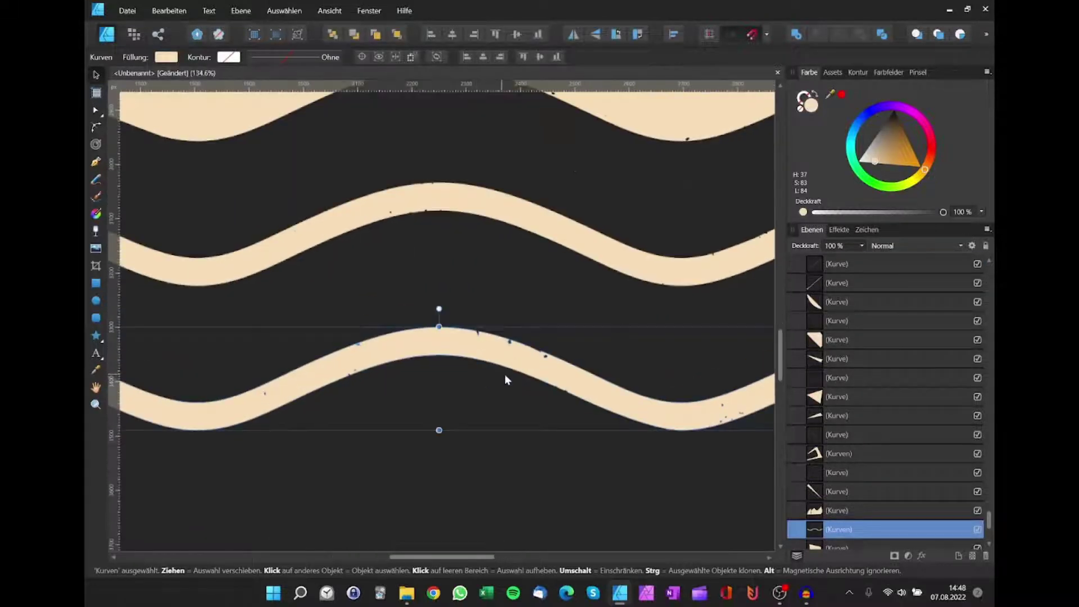
scroll(550, 387, "up", 3)
scroll(591, 397, "up", 1)
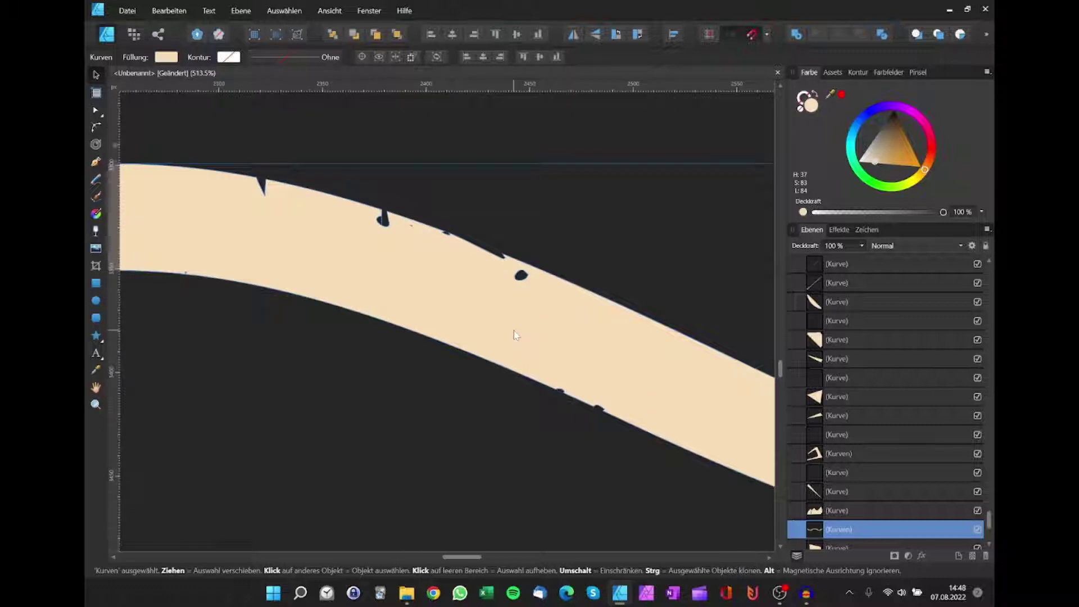
key("a")
Step: Delete the stray node, the blob's extra nodes and the spike on the wave edge
left_click_drag(512, 263, 531, 308)
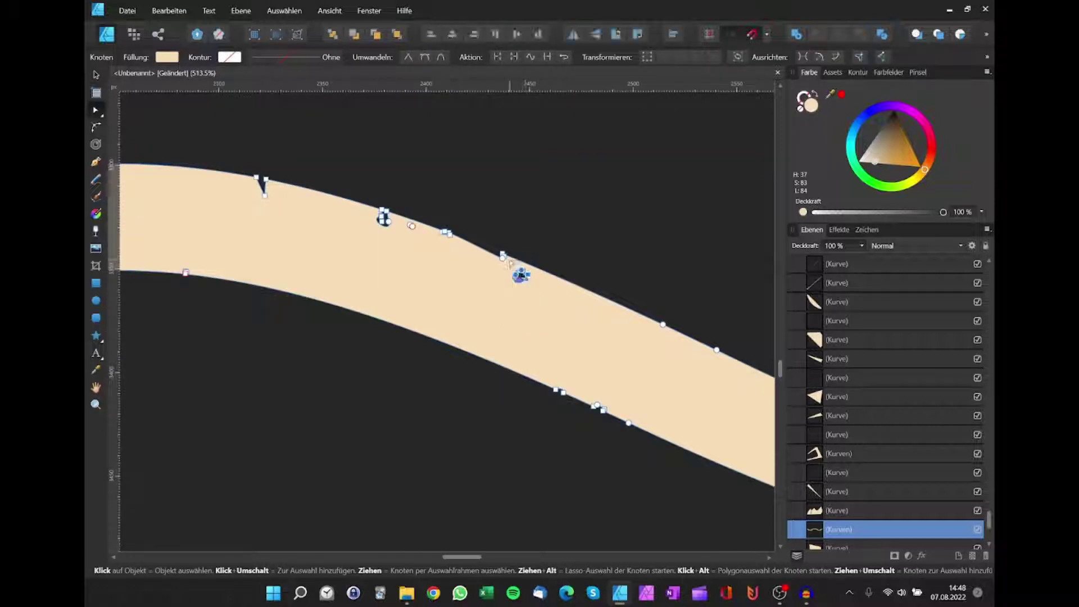
key("Delete")
left_click_drag(400, 233, 368, 214)
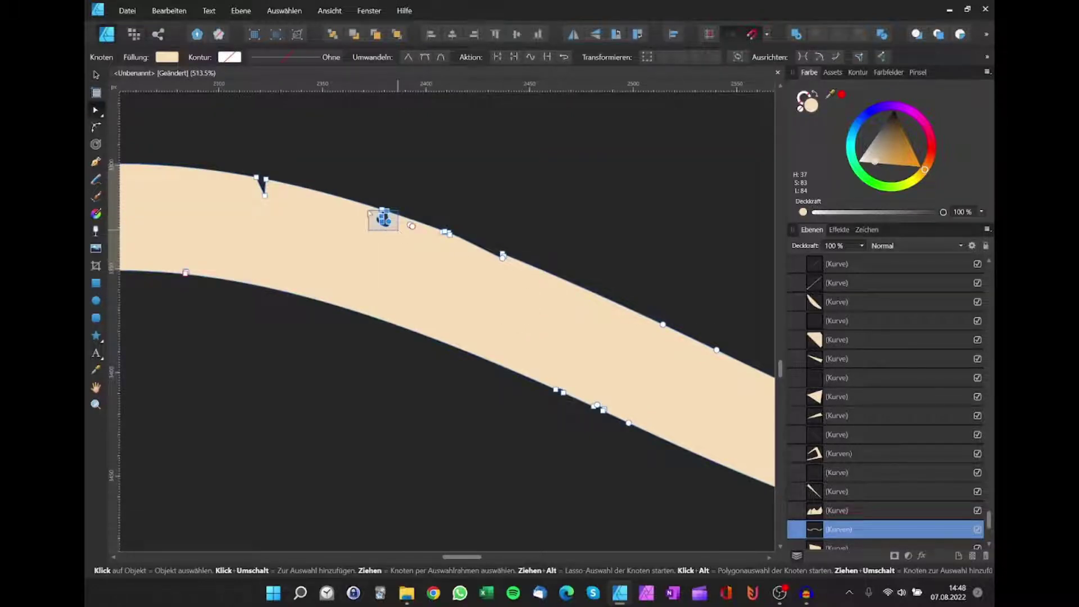
key("Delete")
left_click_drag(275, 208, 253, 190)
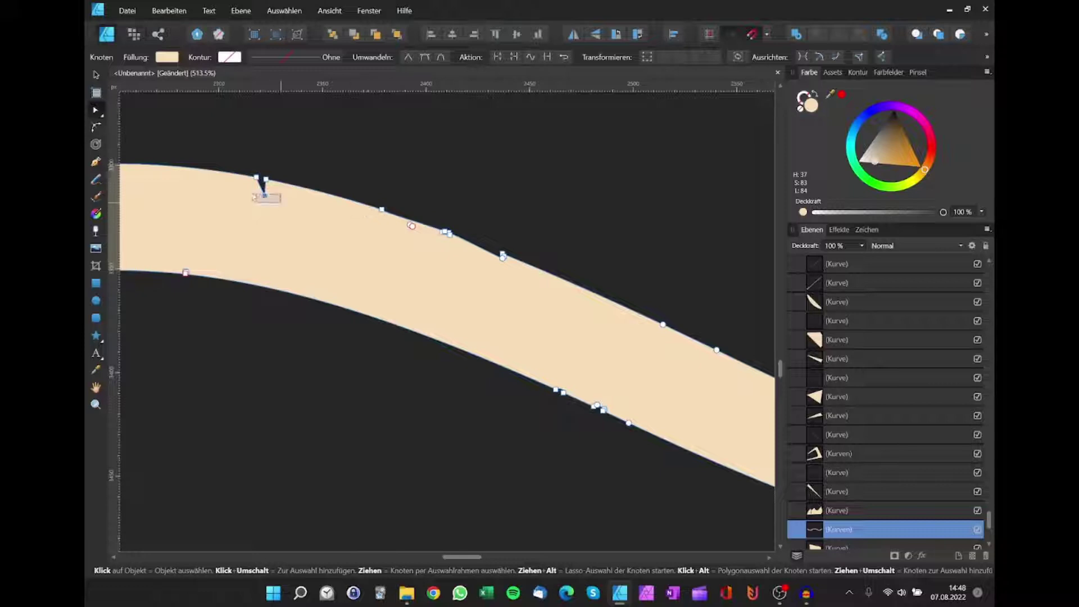
key("Delete")
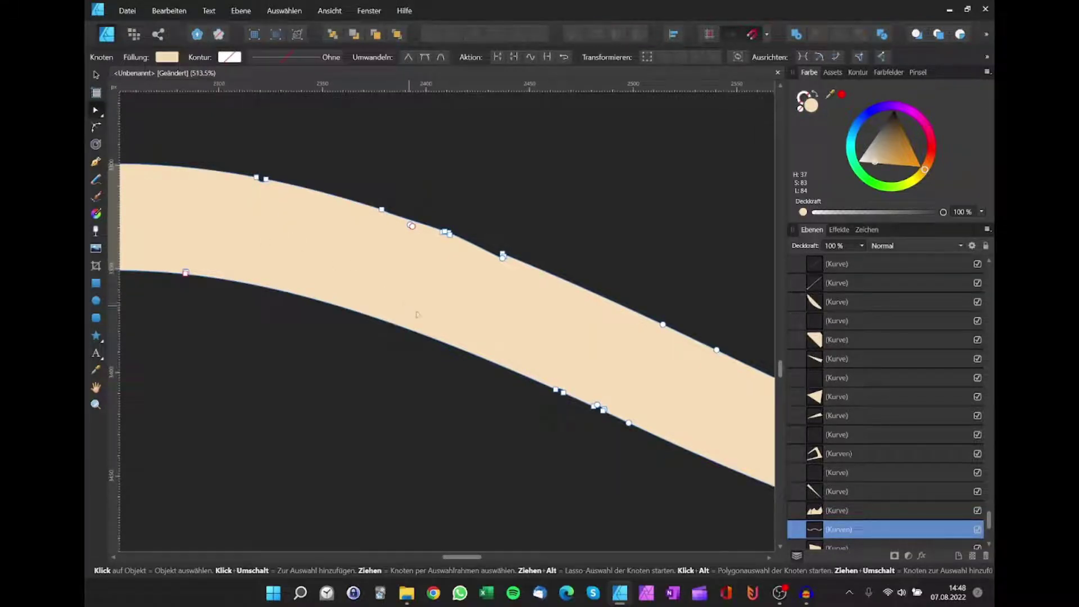
Step: Zoom out to review the smoothed wave and deselect it
scroll(424, 318, "down", 1)
scroll(569, 406, "up", 6)
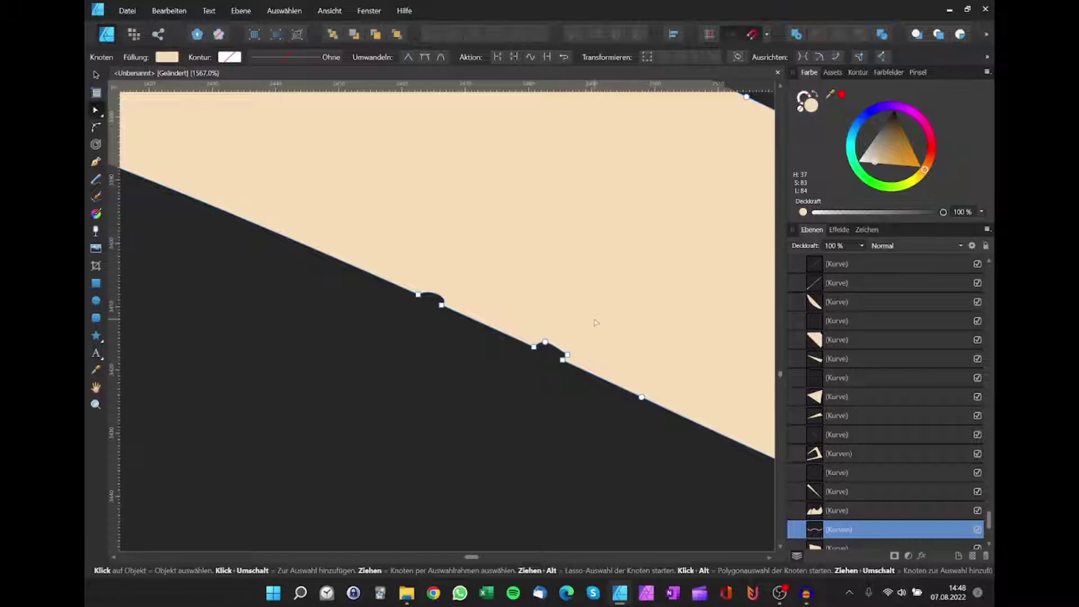
scroll(601, 318, "down", 4)
scroll(607, 318, "down", 5)
scroll(607, 318, "down", 3)
scroll(607, 318, "down", 5)
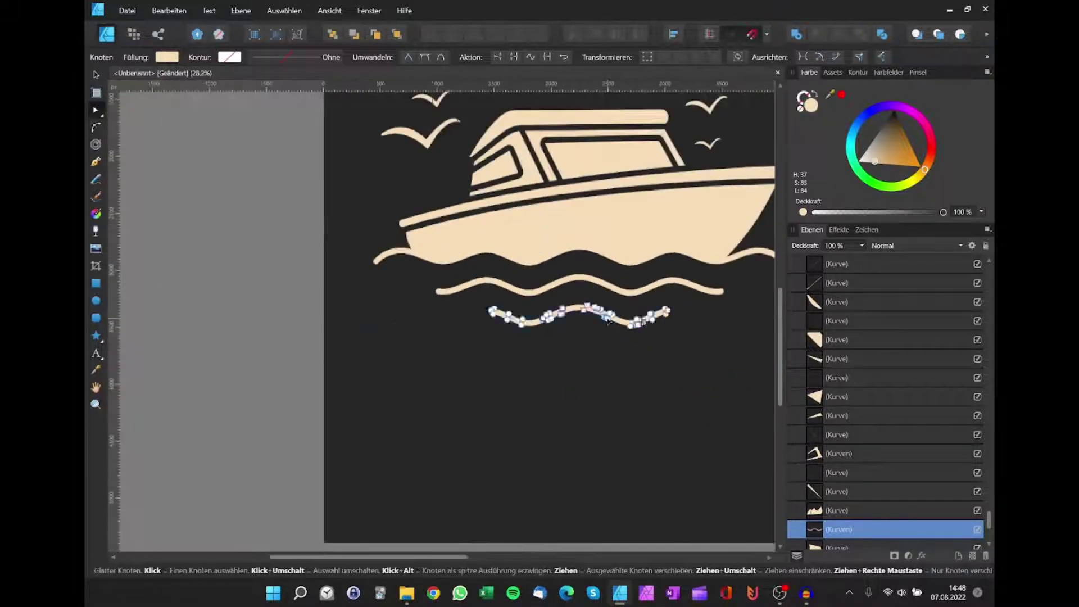
scroll(565, 378, "down", 1)
scroll(556, 382, "up", 1)
left_click(558, 389)
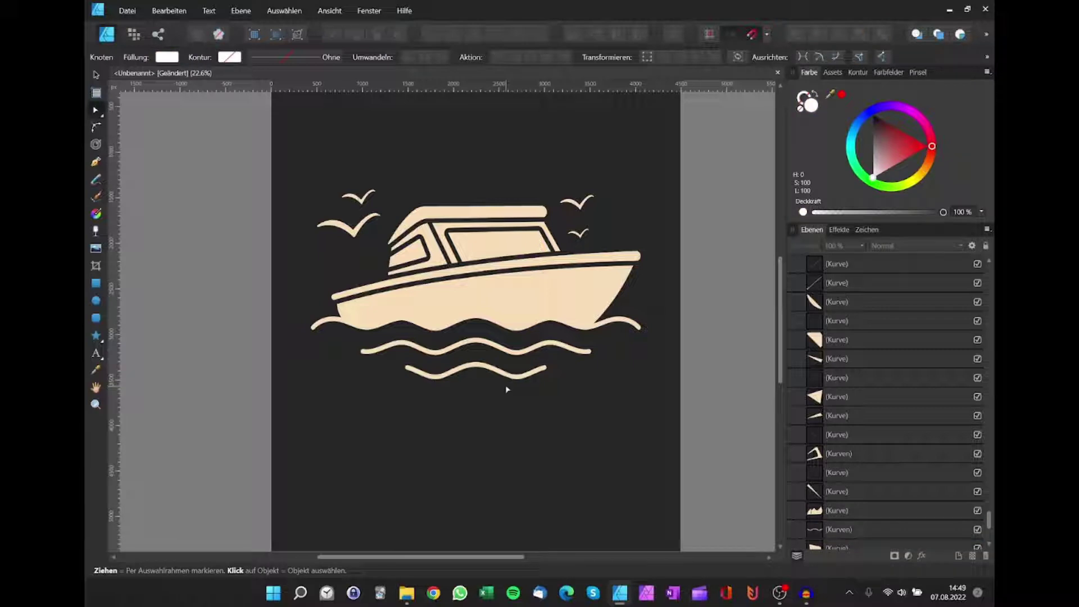
Step: Select the boat hull curve, then clear the selection
scroll(493, 245, "up", 7)
scroll(430, 239, "up", 3)
scroll(430, 238, "up", 1)
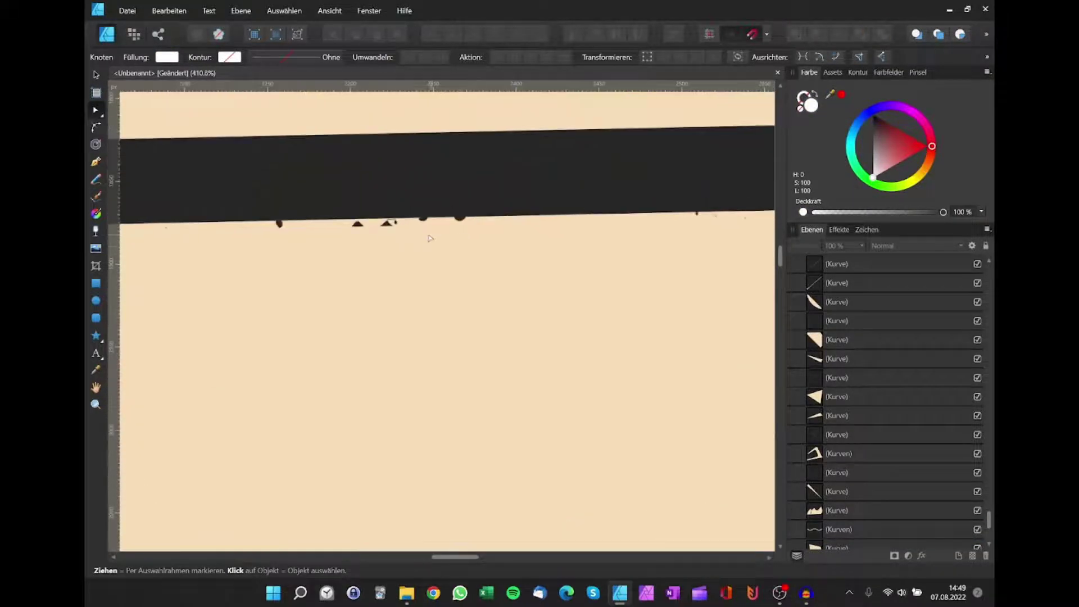
scroll(430, 238, "down", 5)
scroll(483, 284, "down", 6)
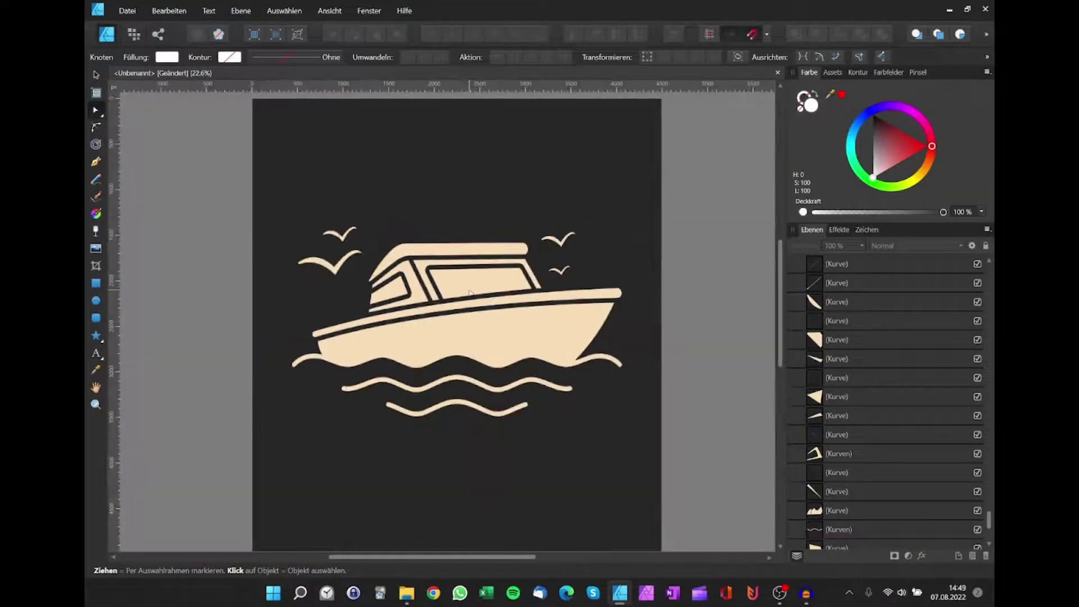
left_click(462, 340)
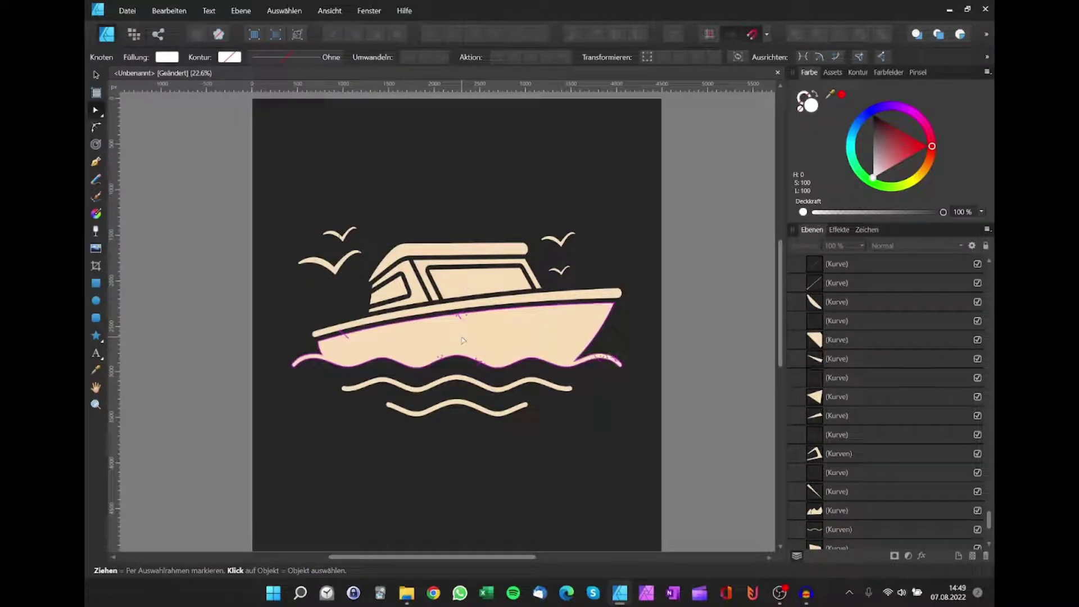
key("Escape")
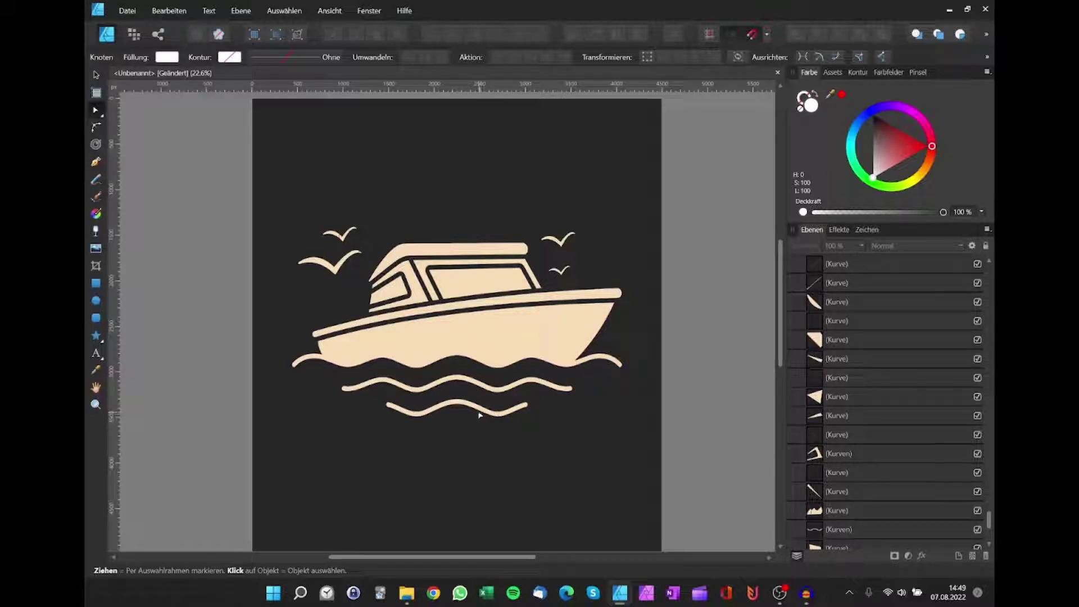
Step: Select the top curve layer, test-move the hull shape down, and undo
left_click(828, 264)
scroll(475, 335, "up", 3)
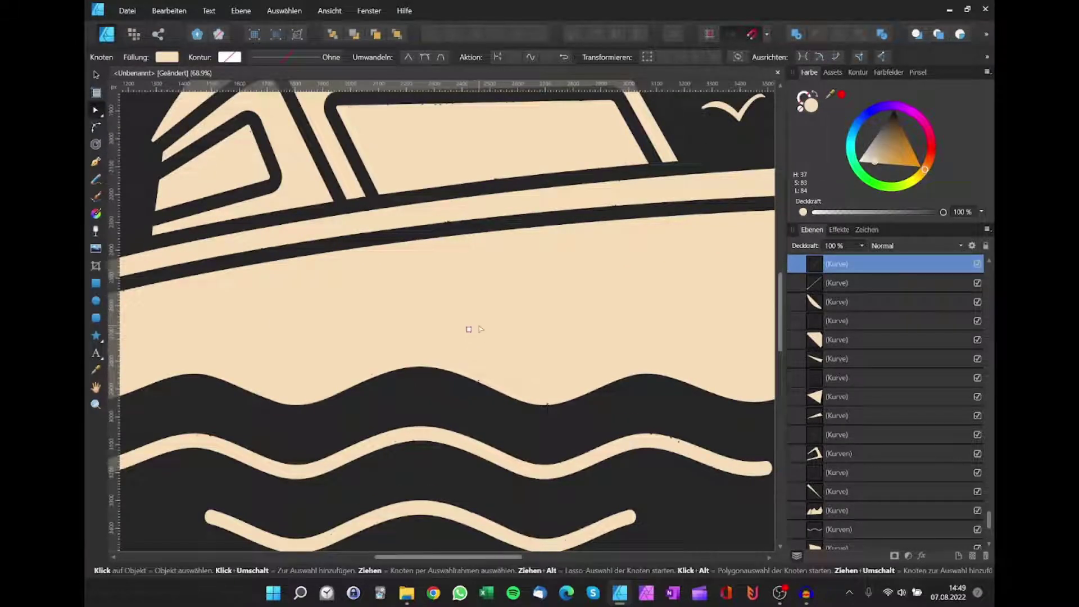
scroll(470, 315, "down", 3)
key("v")
left_click_drag(553, 297, 577, 464)
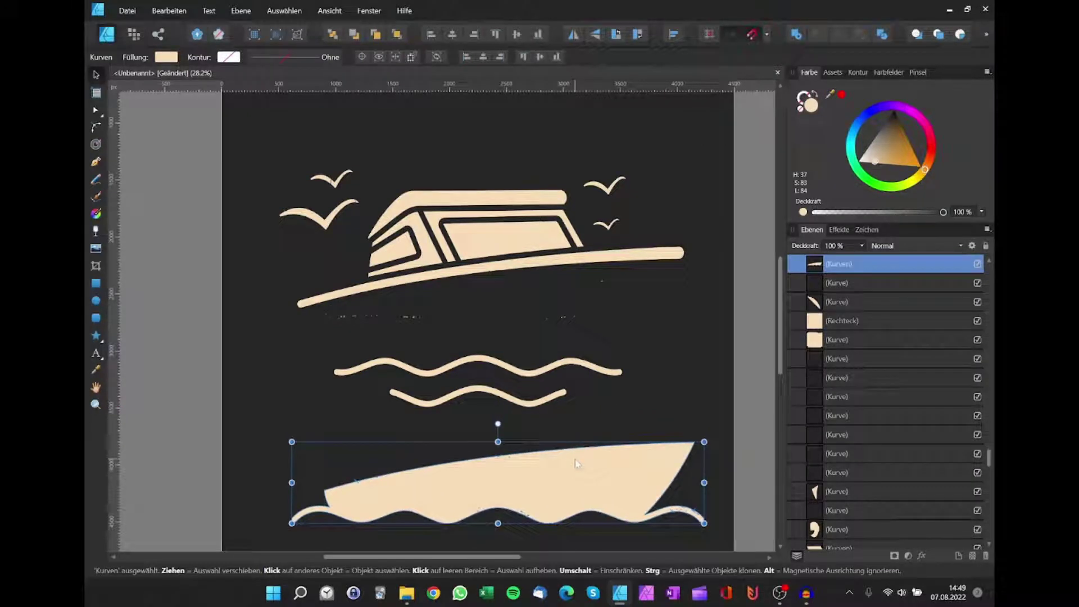
key("ctrl+z")
Step: Select the rectangle through window layers, test-move them off the boat, and undo
left_click(841, 321)
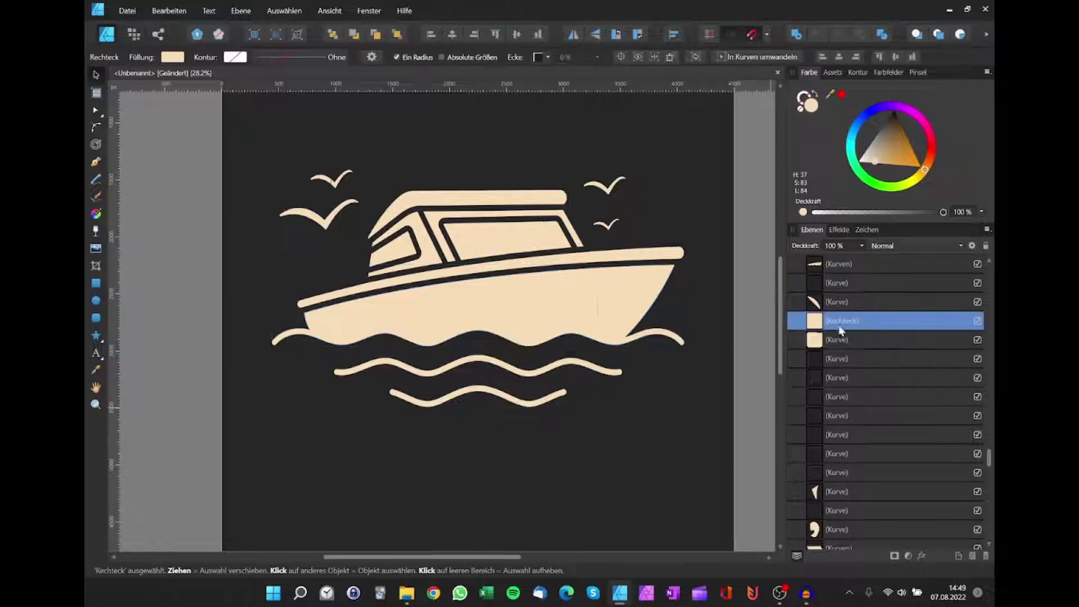
left_click(848, 435, "shift")
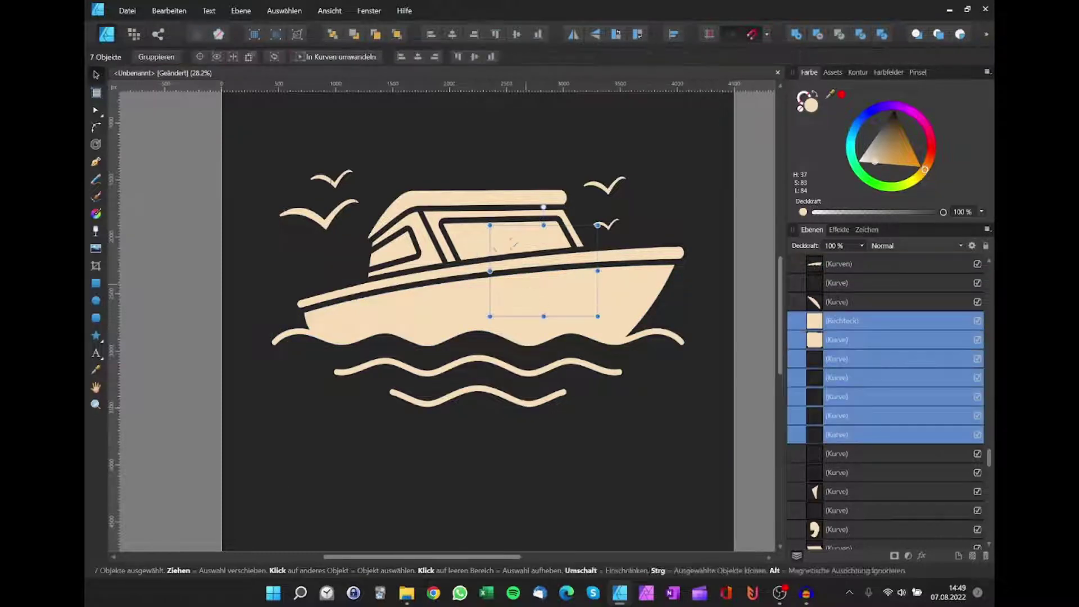
left_click_drag(528, 328, 641, 466)
key("ctrl+z")
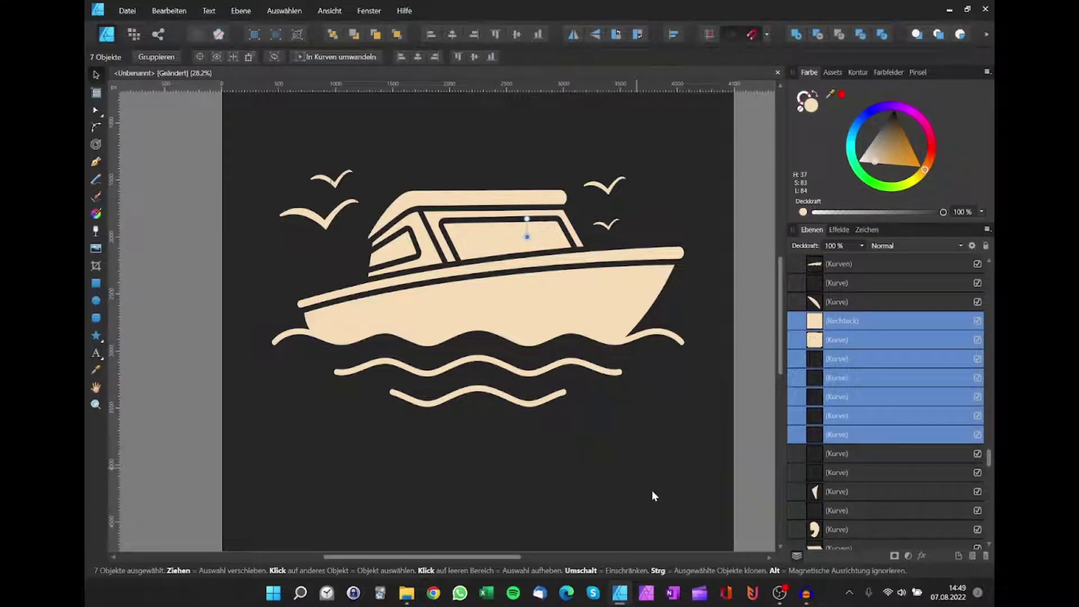
key("ctrl+z")
Step: Test-move ten, then nine, selected window shapes, undoing each move
left_click(864, 491, "shift")
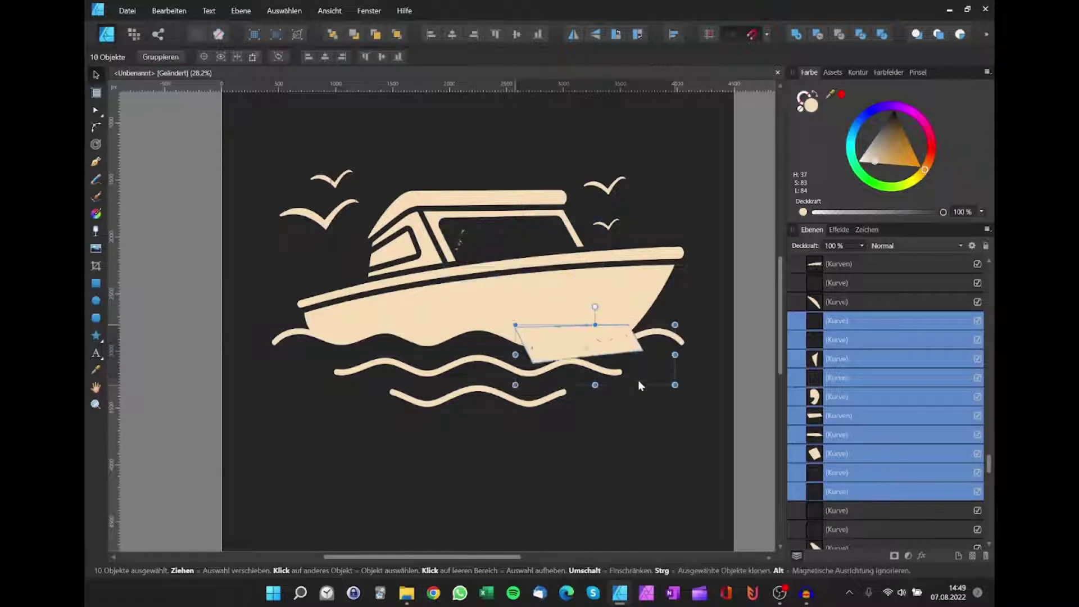
left_click_drag(512, 241, 706, 364)
key("ctrl+z")
left_click(832, 422, "ctrl")
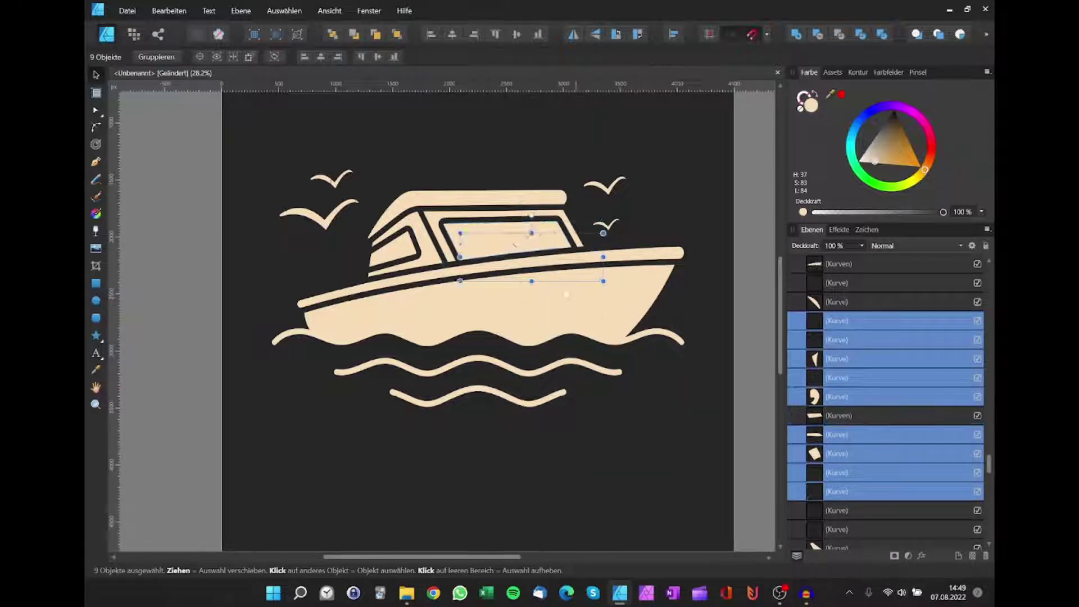
left_click_drag(528, 255, 675, 488)
key("ctrl+z")
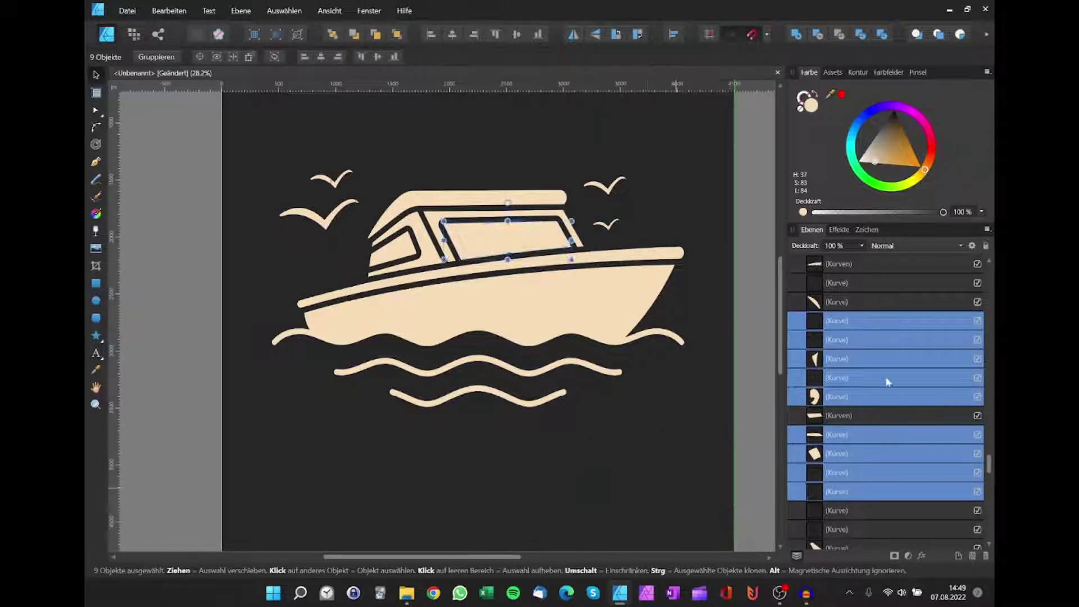
Step: Combine seven selected boat layers into one, then combine a ten-layer selection
left_click(837, 320)
left_click(837, 339)
left_click(818, 454, "shift")
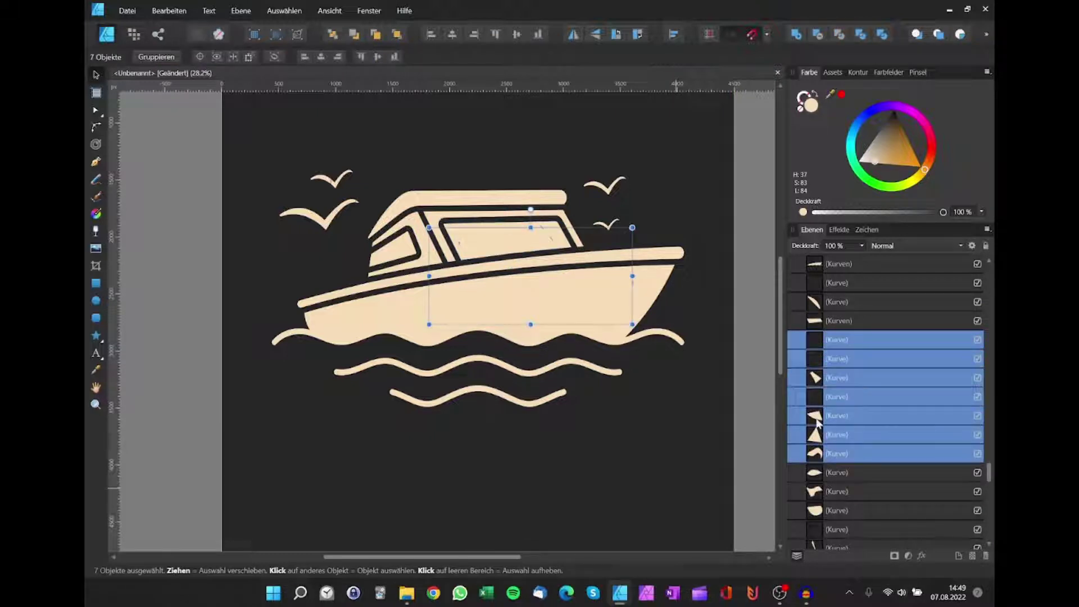
left_click_drag(817, 455, 834, 393)
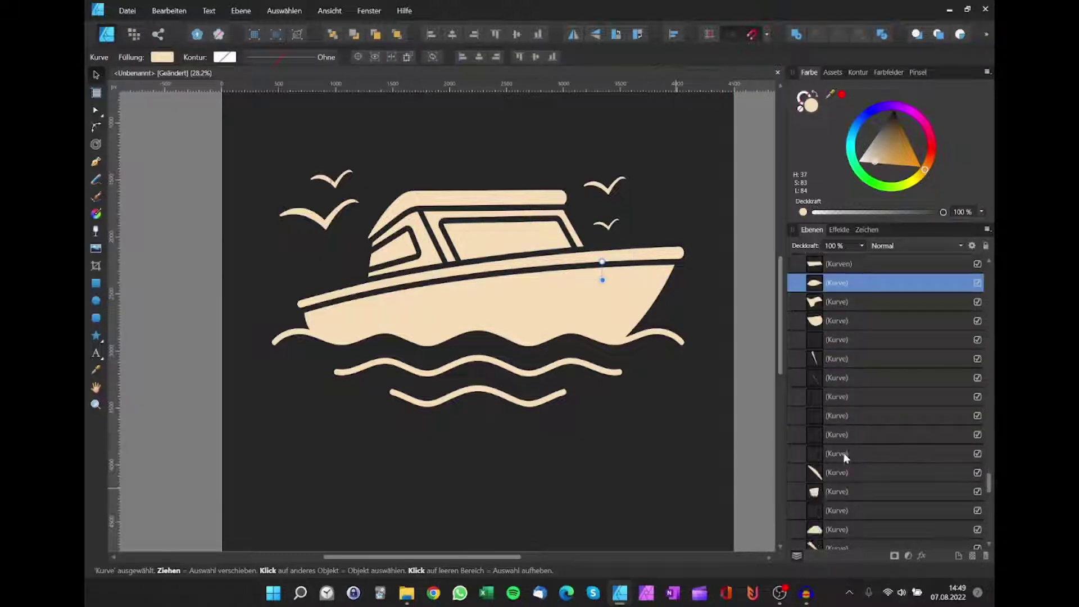
left_click(836, 453, "shift")
key("Delete")
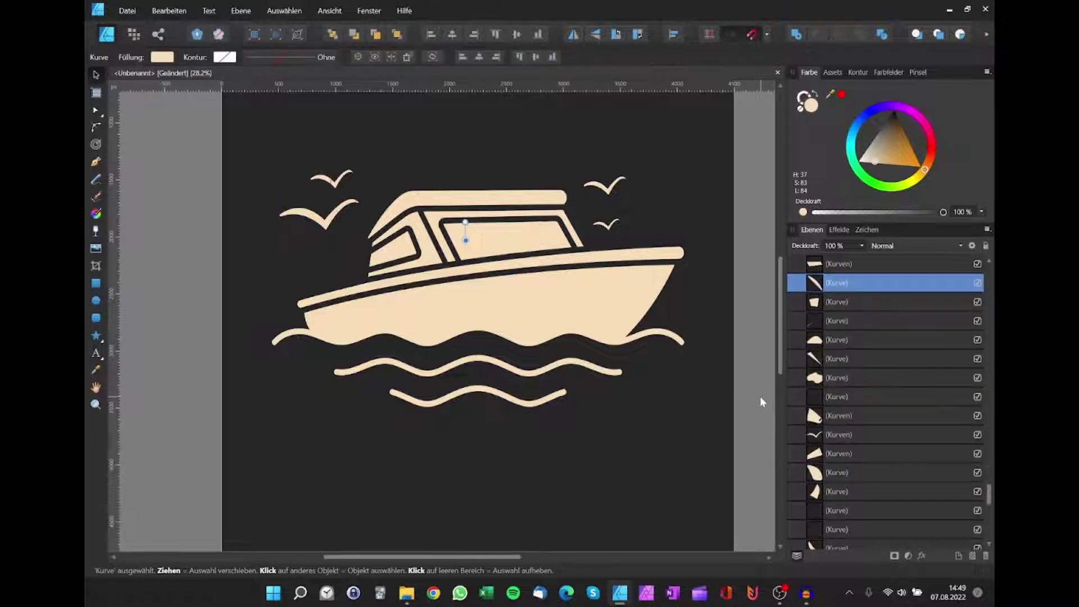
Step: Select nine boat-piece layers and test-move them downward
scroll(494, 270, "up", 1)
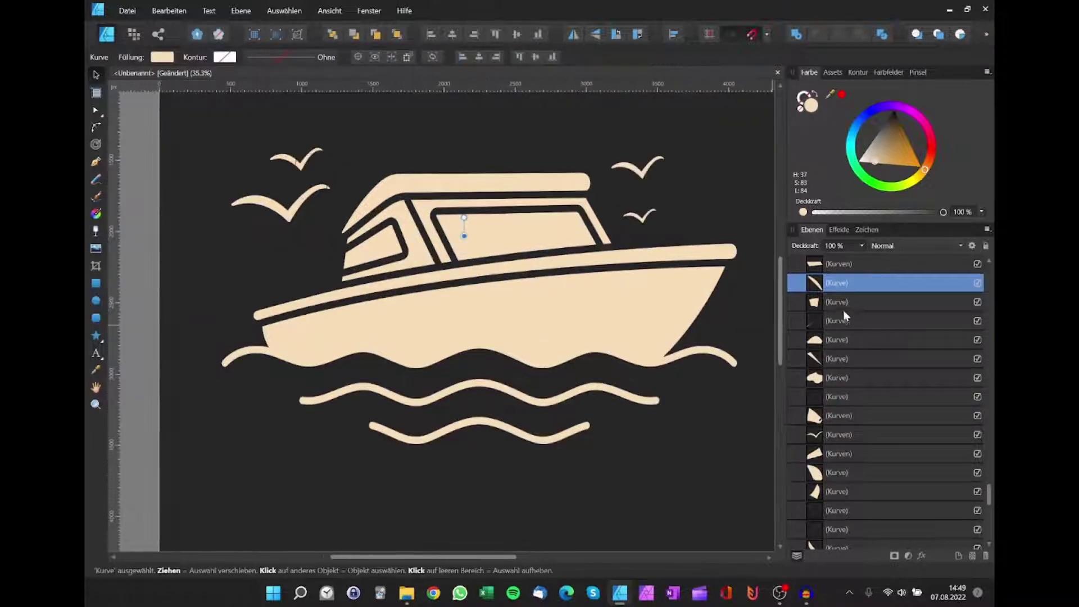
left_click(837, 438, "shift")
mouse_move(573, 261)
left_mouse_down()
mouse_move(749, 421)
mouse_move(836, 349)
left_mouse_up()
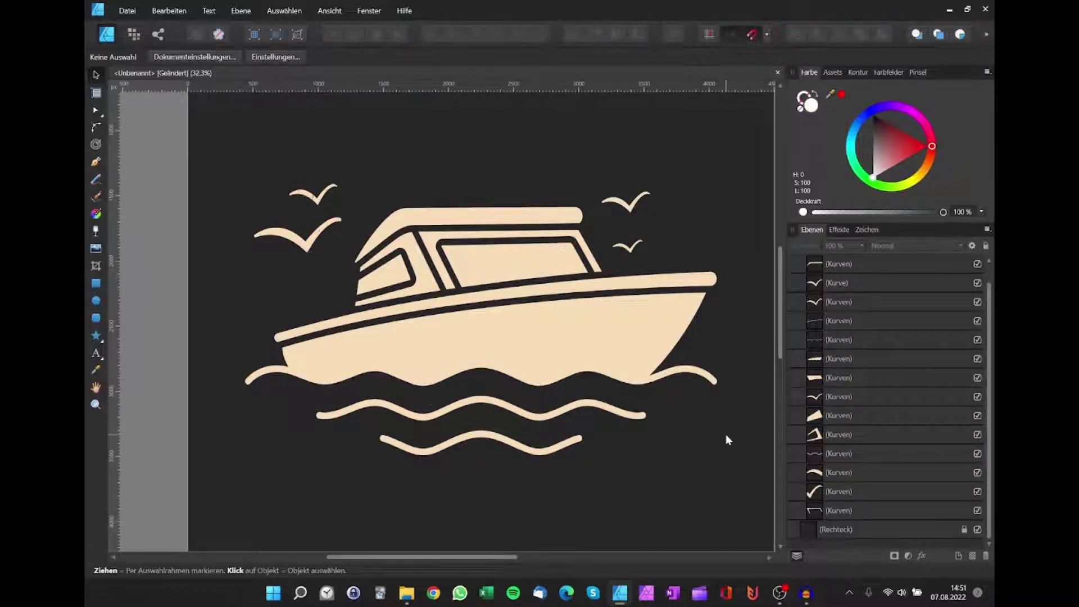
Step: Expand the boat group, select pieces, and test-nudge the cabin roof before undoing
scroll(876, 356, "up", 1)
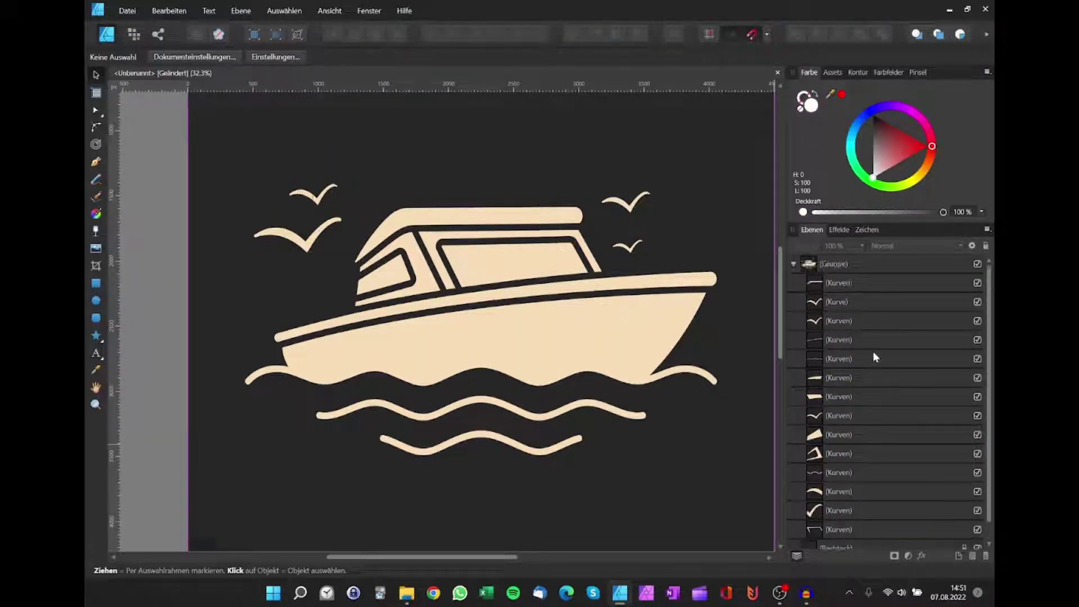
left_click(795, 264)
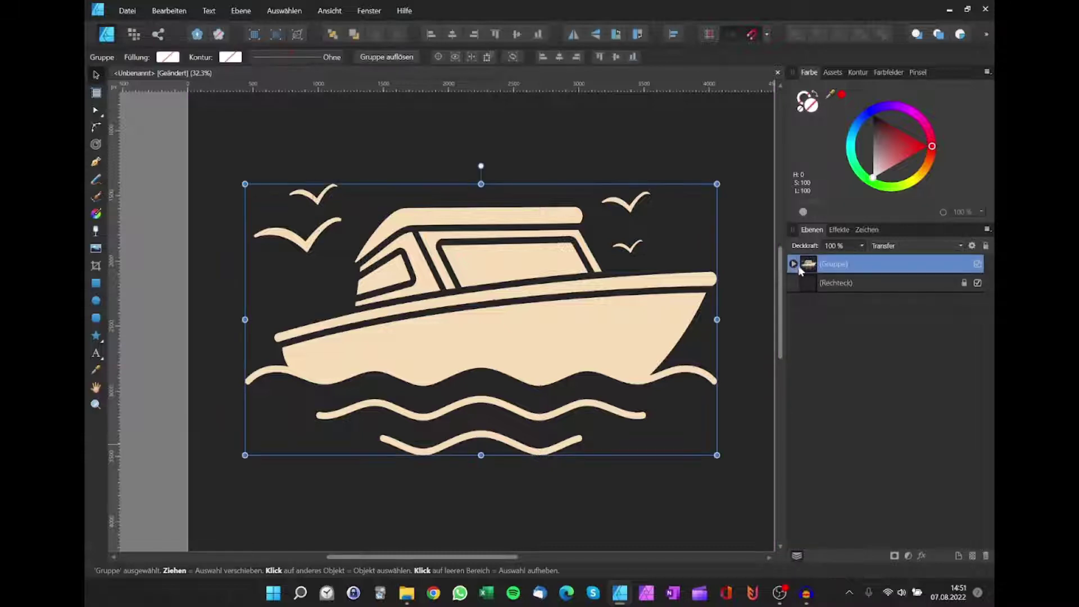
left_click(793, 264)
left_click(823, 283)
left_click(823, 302)
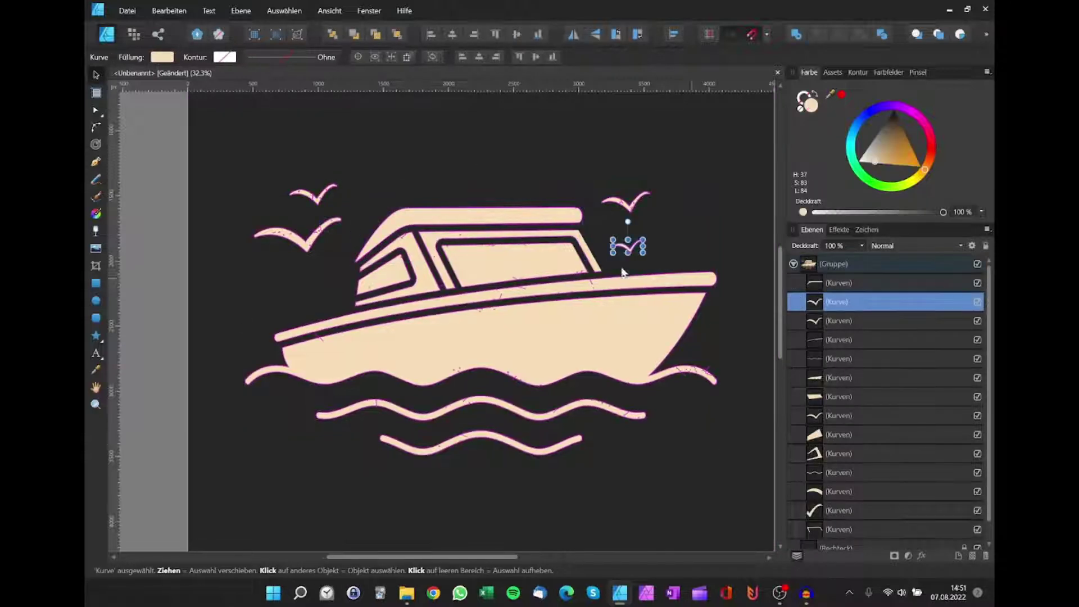
left_click_drag(544, 220, 511, 177)
key("ctrl+z")
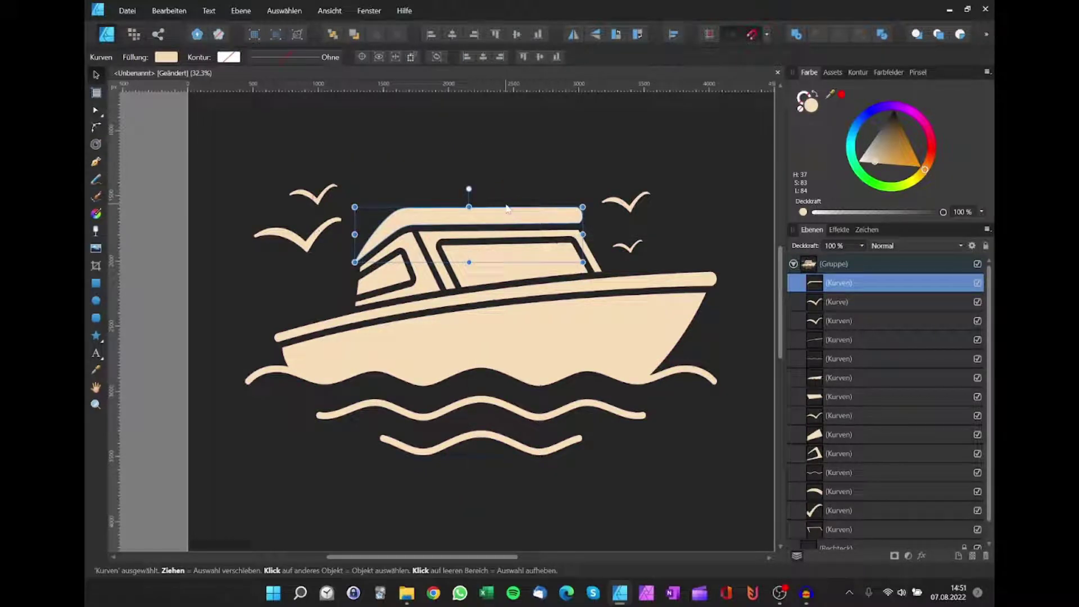
Step: Select all the bird curves and group them with Ctrl+G
scroll(631, 225, "down", 1)
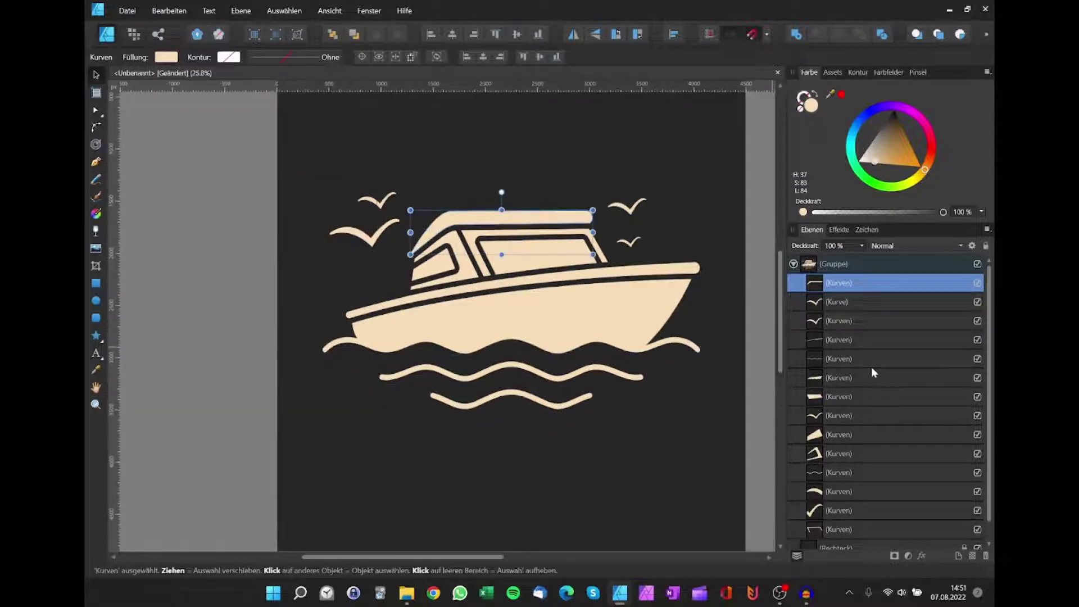
scroll(849, 444, "down", 1)
left_click(822, 492)
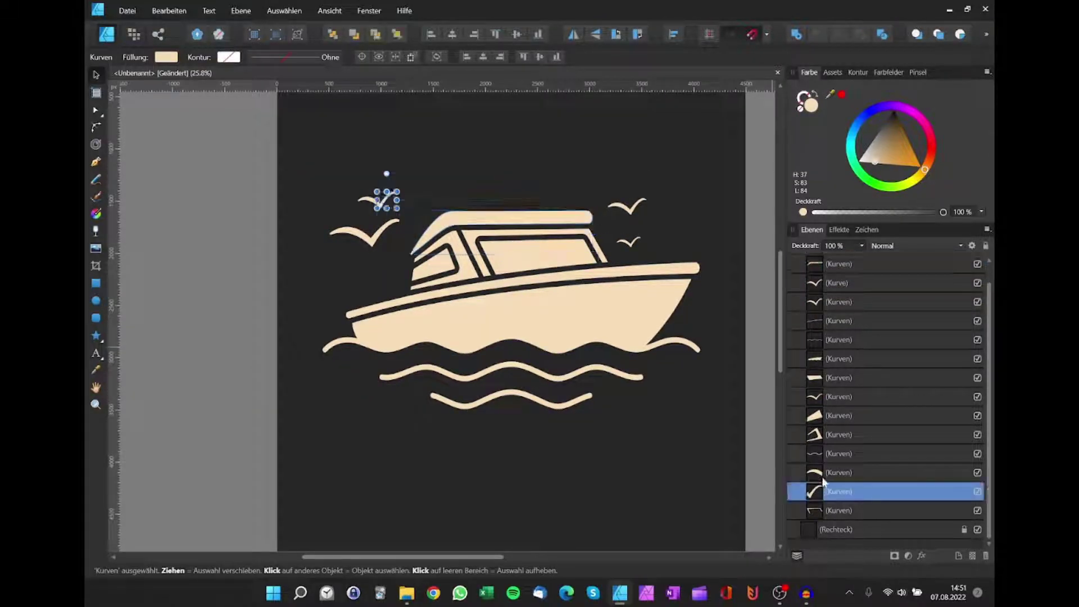
left_click(826, 477, "ctrl")
scroll(386, 230, "up", 1)
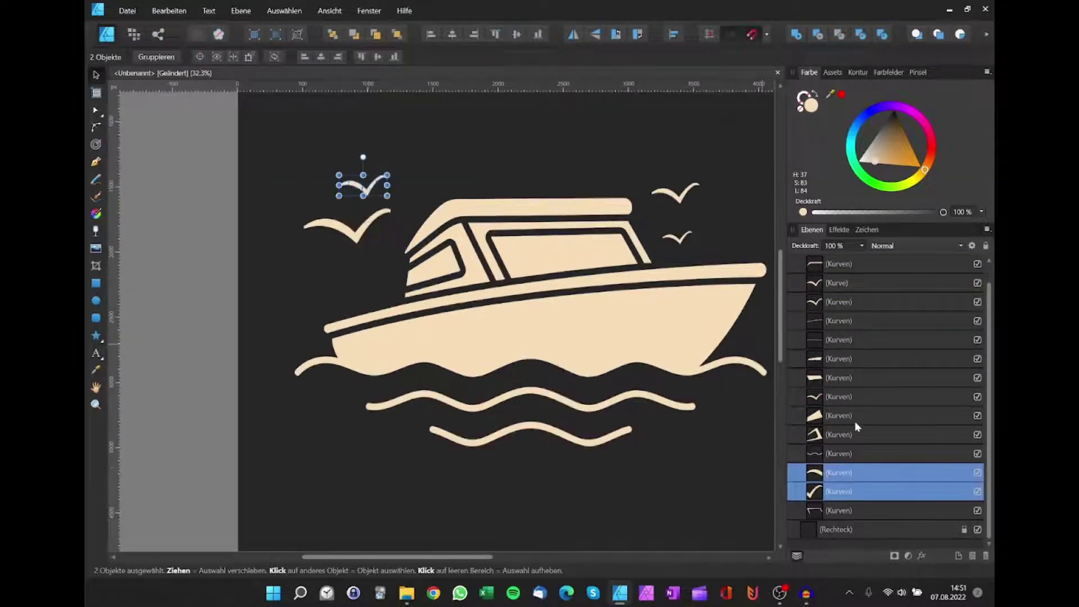
left_click(827, 400, "ctrl")
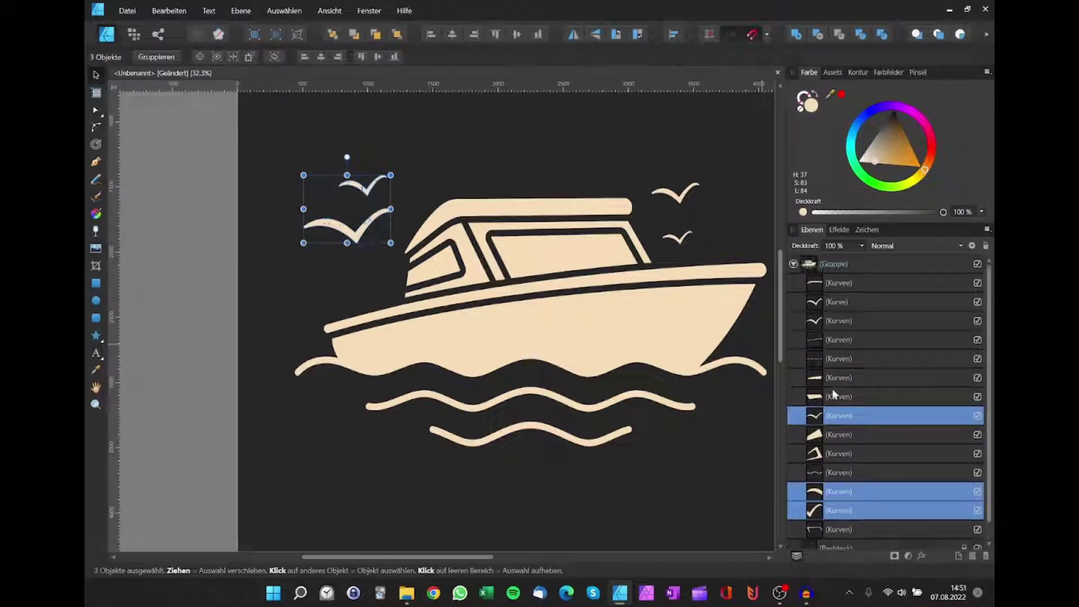
left_click(825, 320, "ctrl")
left_click(825, 302, "ctrl")
key("ctrl+g")
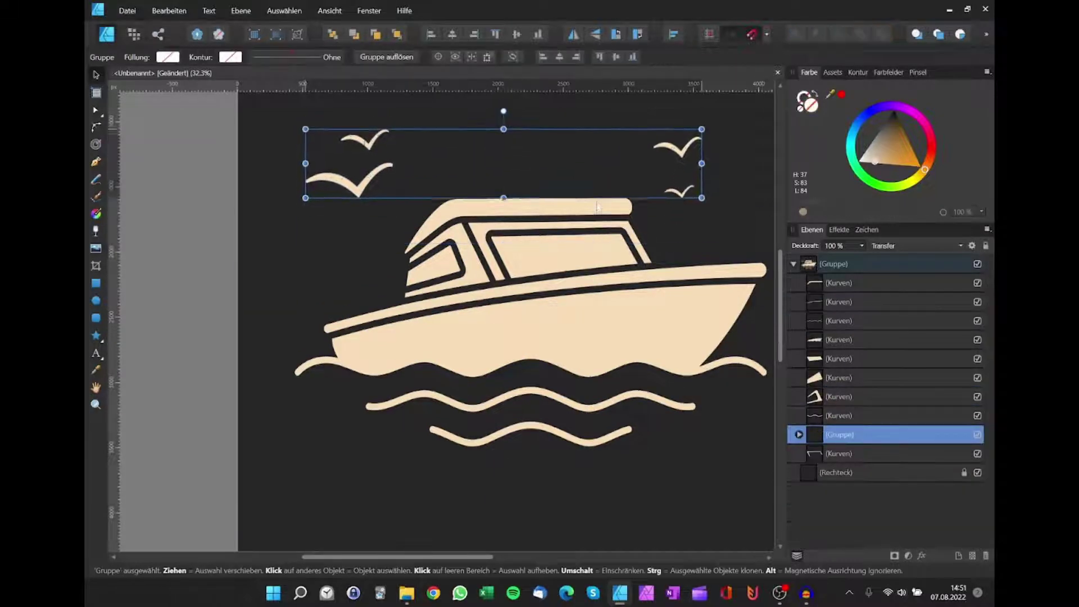
Step: Group the two wave curves together
scroll(604, 227, "down", 1)
scroll(604, 227, "right", 1)
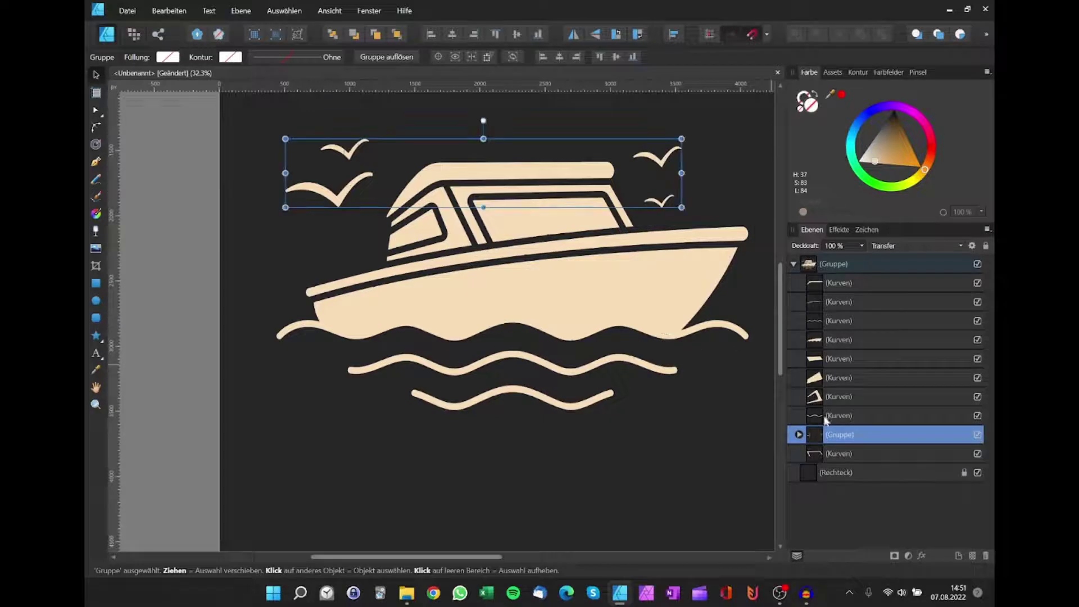
left_click(838, 415)
left_click(818, 322, "ctrl")
key("ctrl+g")
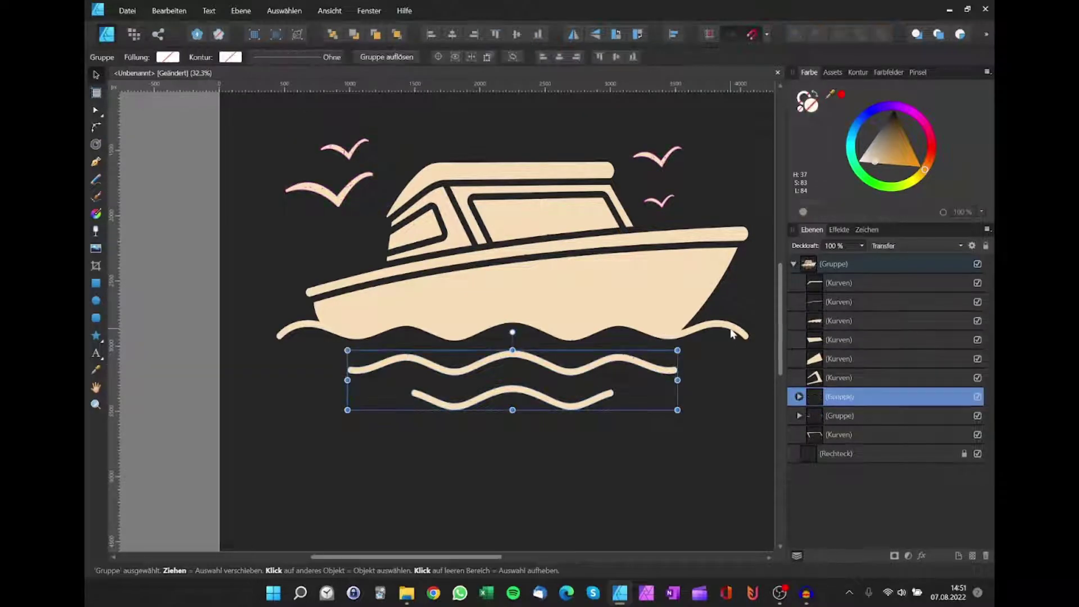
Step: Select the boat parts on the canvas and group them
left_click(731, 333)
left_click(640, 242, "shift")
left_click(551, 220, "shift")
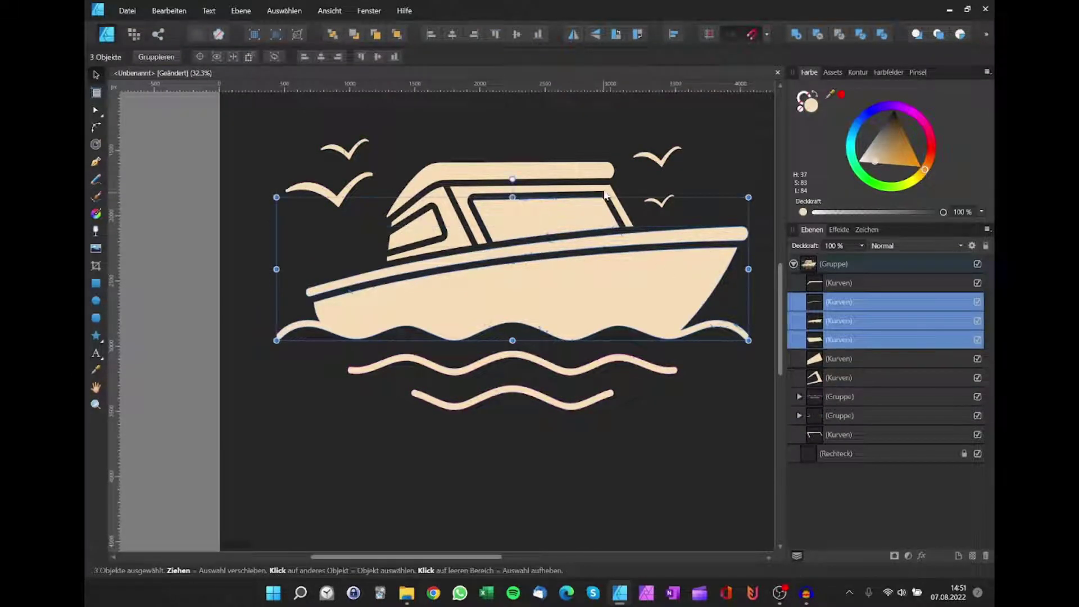
left_click(592, 179, "shift")
left_click(450, 219, "shift")
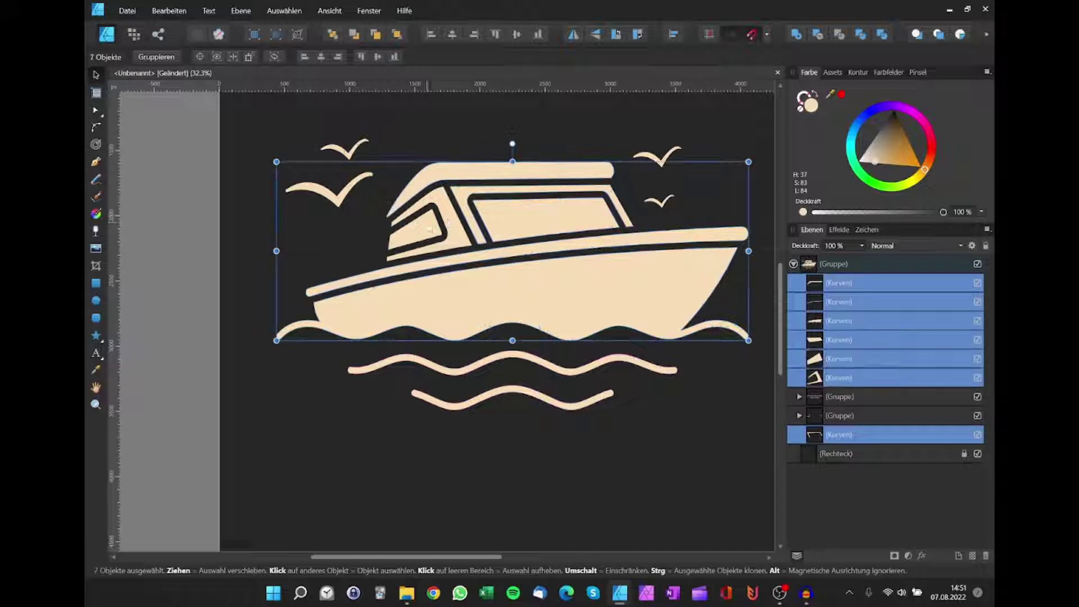
key("ctrl+g")
Step: Deselect everything and review the three new groups
scroll(495, 264, "down", 1)
scroll(483, 287, "down", 1)
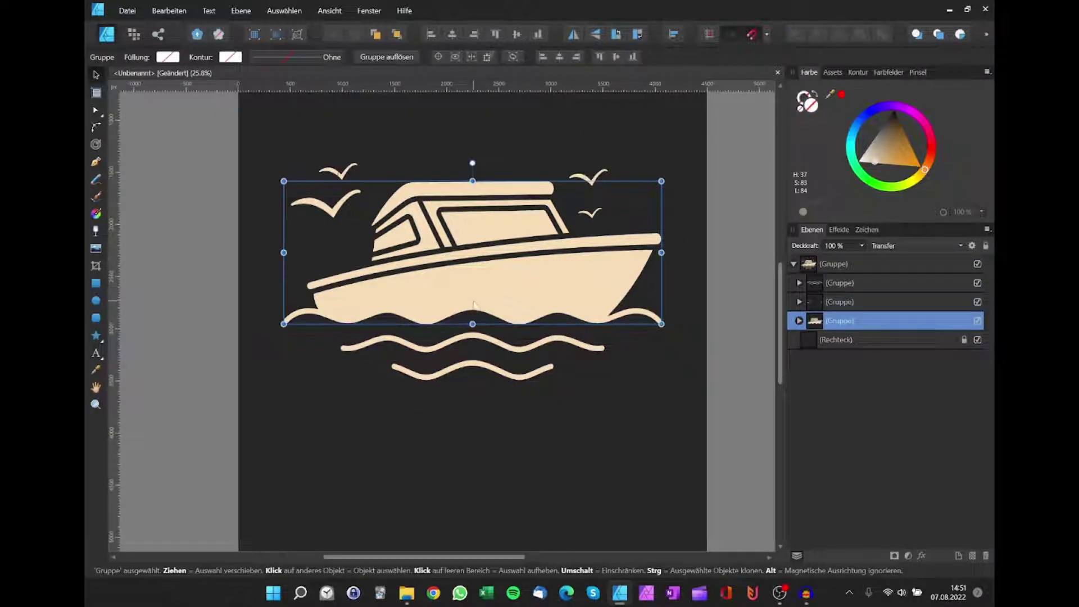
left_click(721, 183)
scroll(707, 315, "up", 2)
scroll(705, 364, "up", 1)
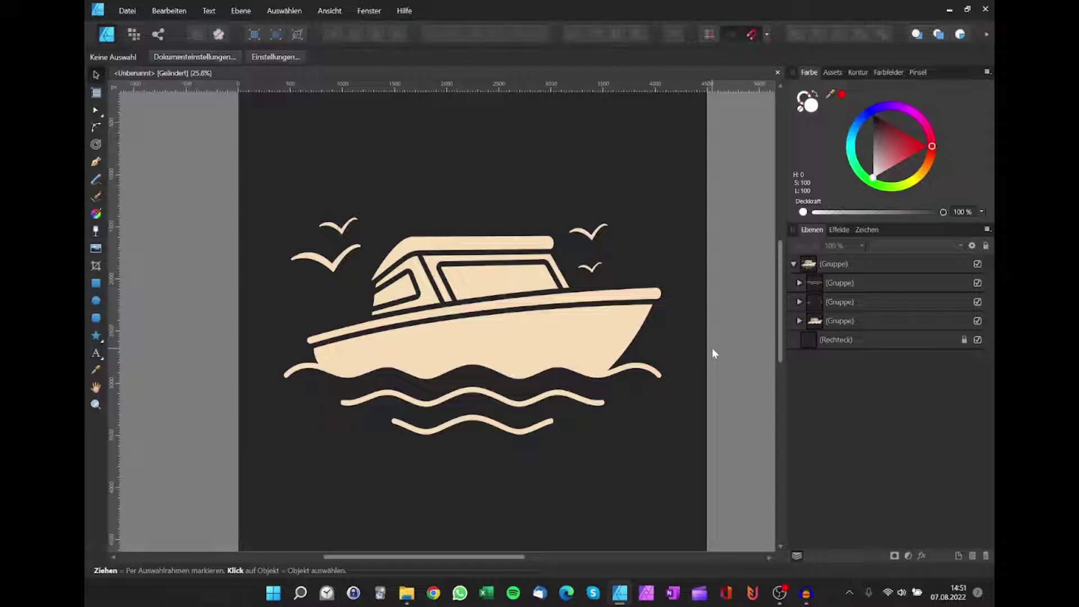
scroll(711, 348, "down", 1)
scroll(709, 368, "down", 1)
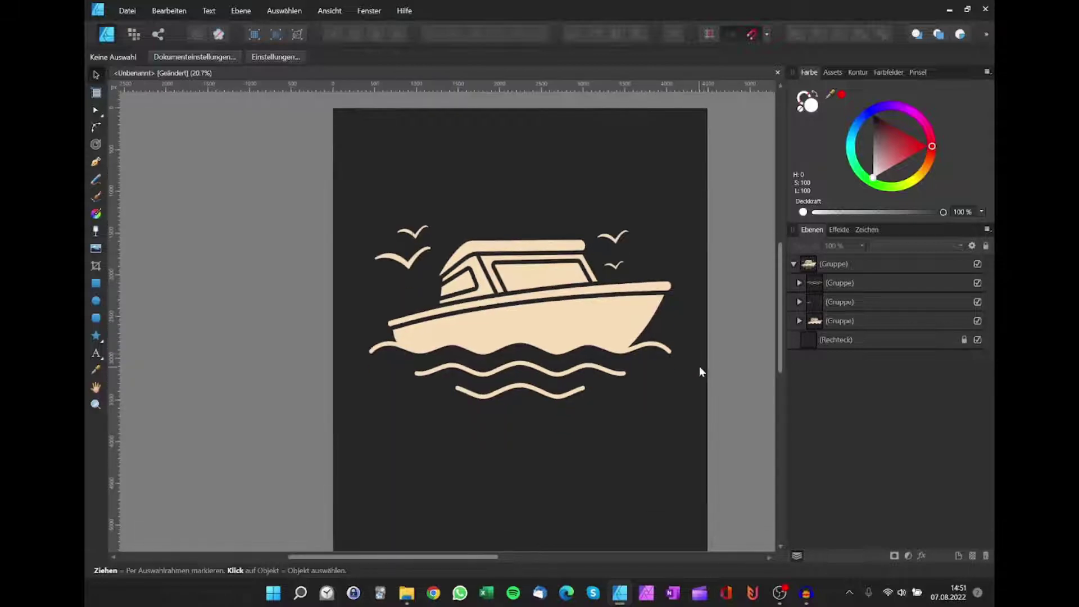
scroll(646, 400, "right", 2)
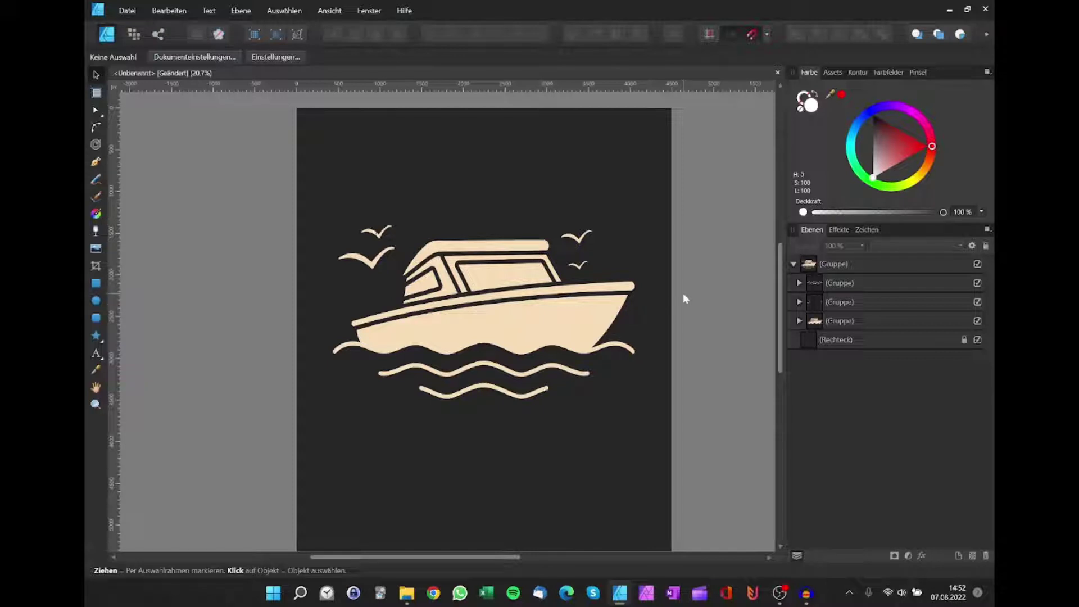
scroll(555, 230, "down", 1)
Step: Move the bird group onto the pasteboard left of the page, below Rechteck in the layer stack
scroll(594, 221, "left", 1)
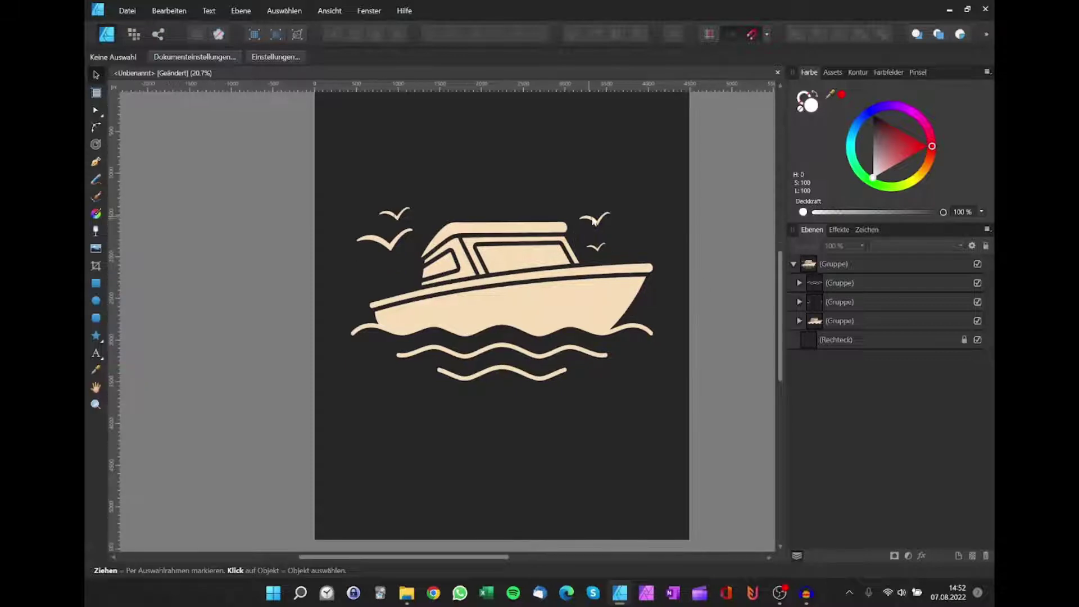
left_click(596, 223)
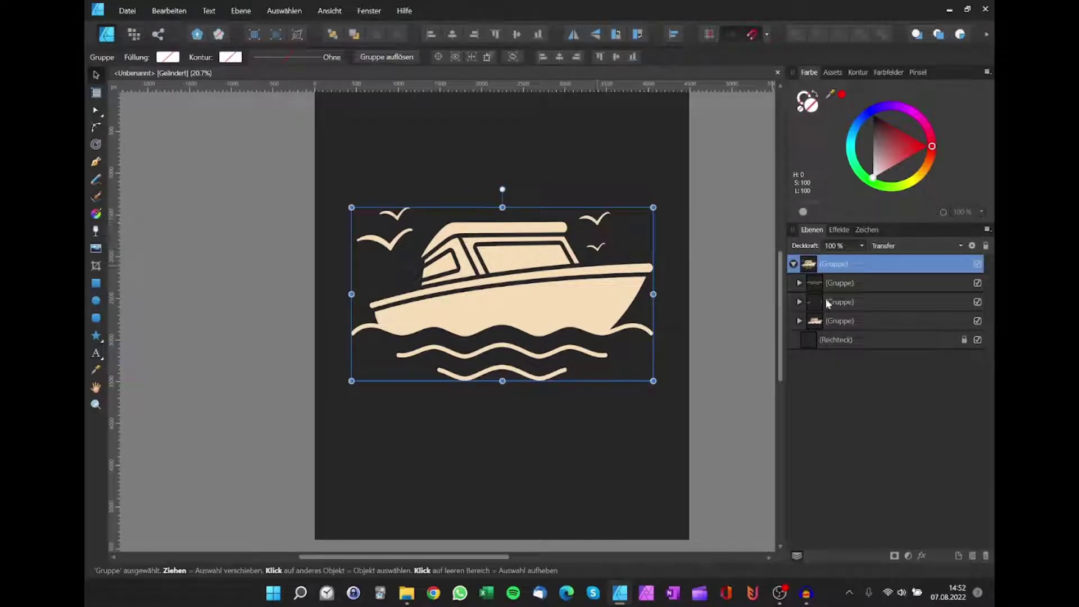
double_click(575, 238)
mouse_move(575, 237)
left_mouse_down()
mouse_move(568, 180)
mouse_move(212, 194)
left_mouse_up()
left_click_drag(806, 302, 807, 346)
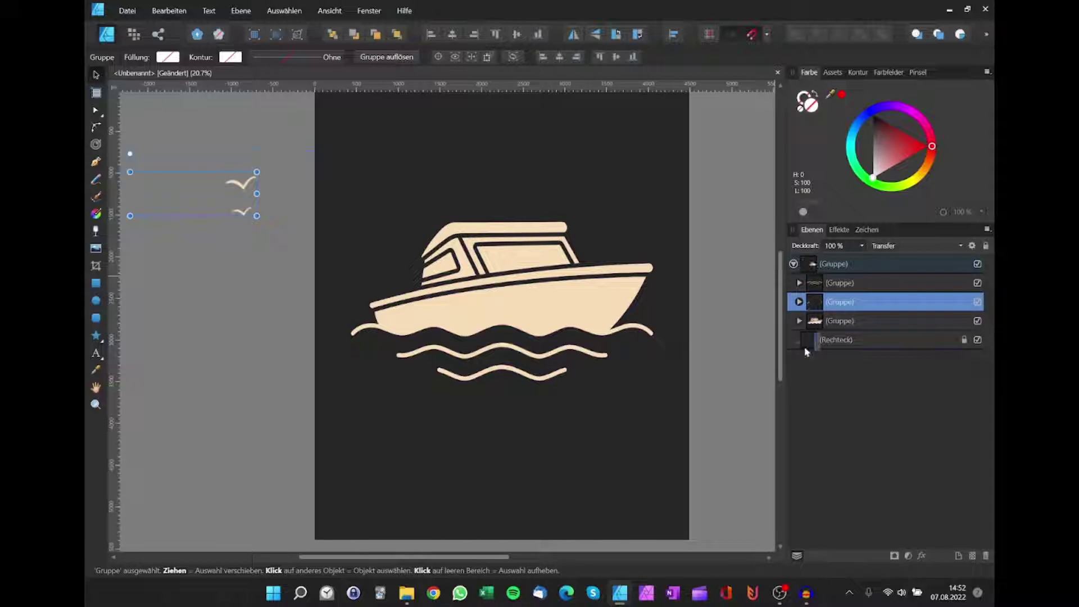
Step: Deselect the birds, look over the canvas, and select the boat artwork group
scroll(205, 214, "up", 2)
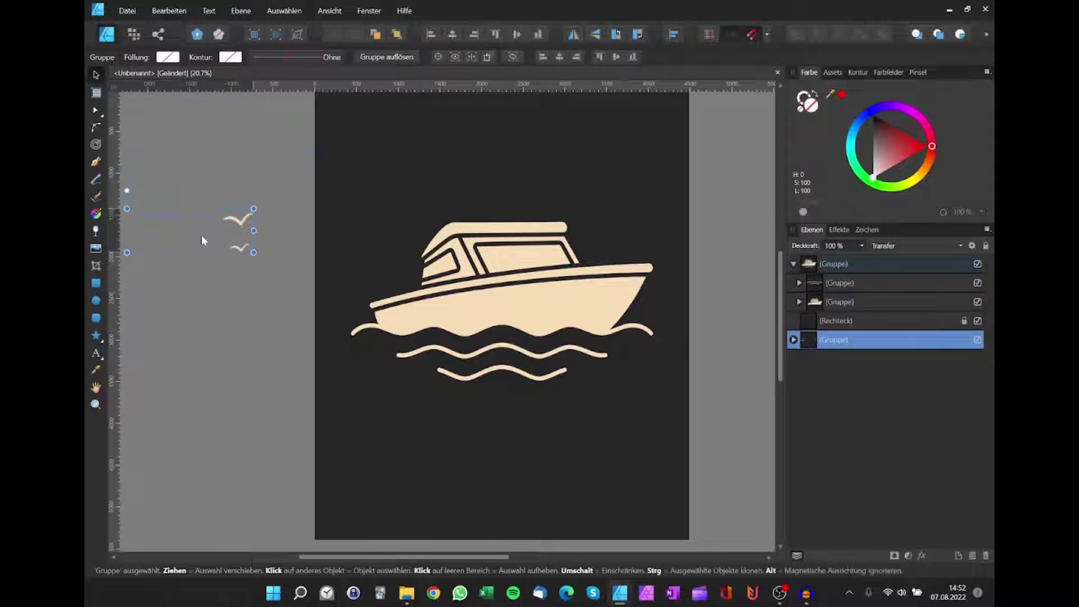
scroll(249, 187, "down", 1)
scroll(270, 207, "left", 3)
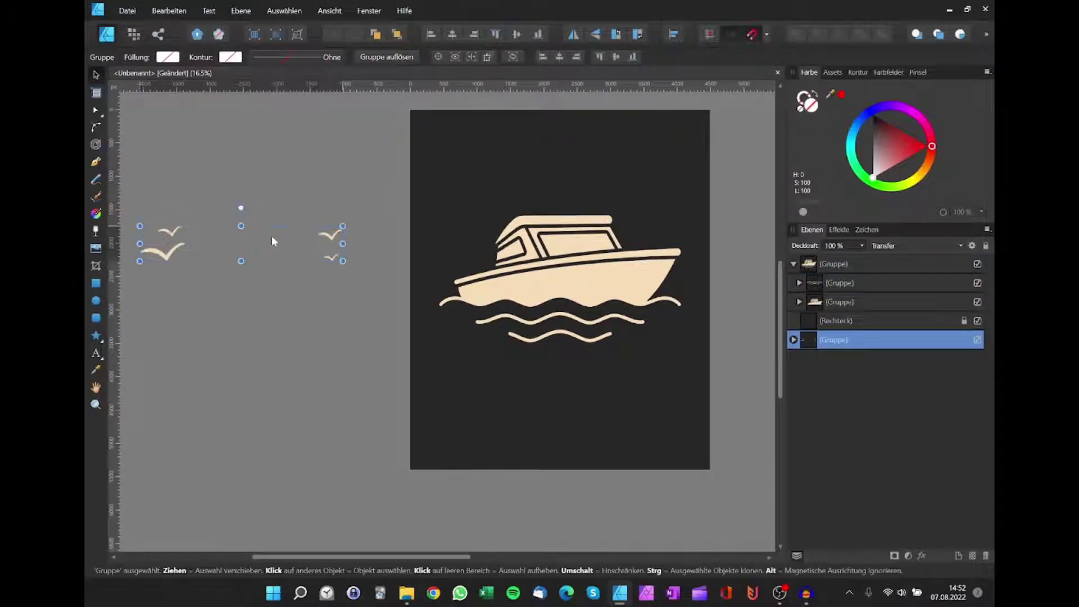
left_click(273, 193)
scroll(248, 188, "right", 2)
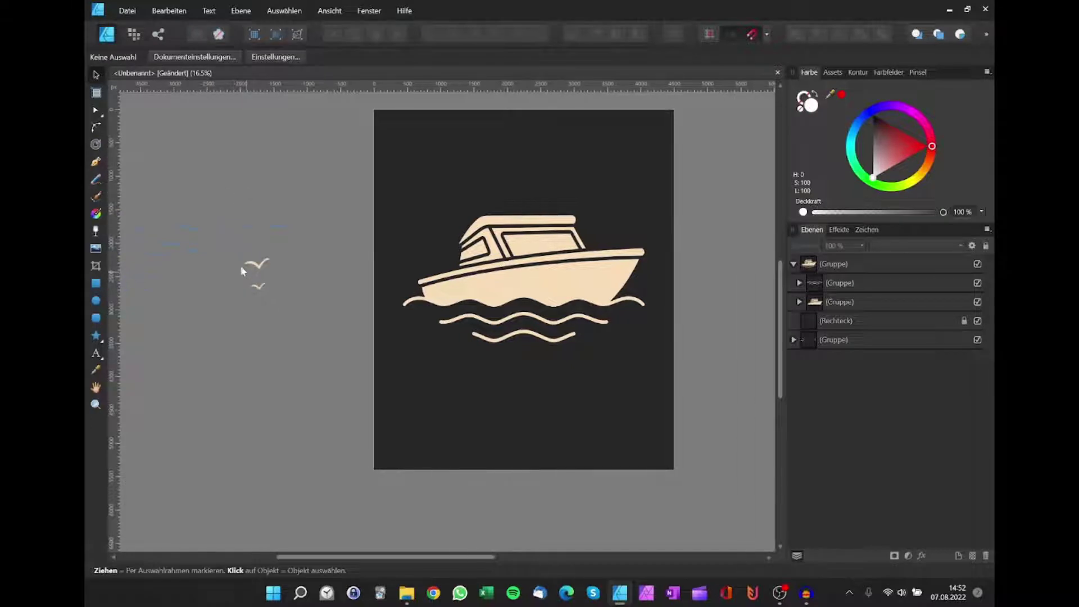
scroll(253, 258, "left", 1)
scroll(266, 254, "left", 1)
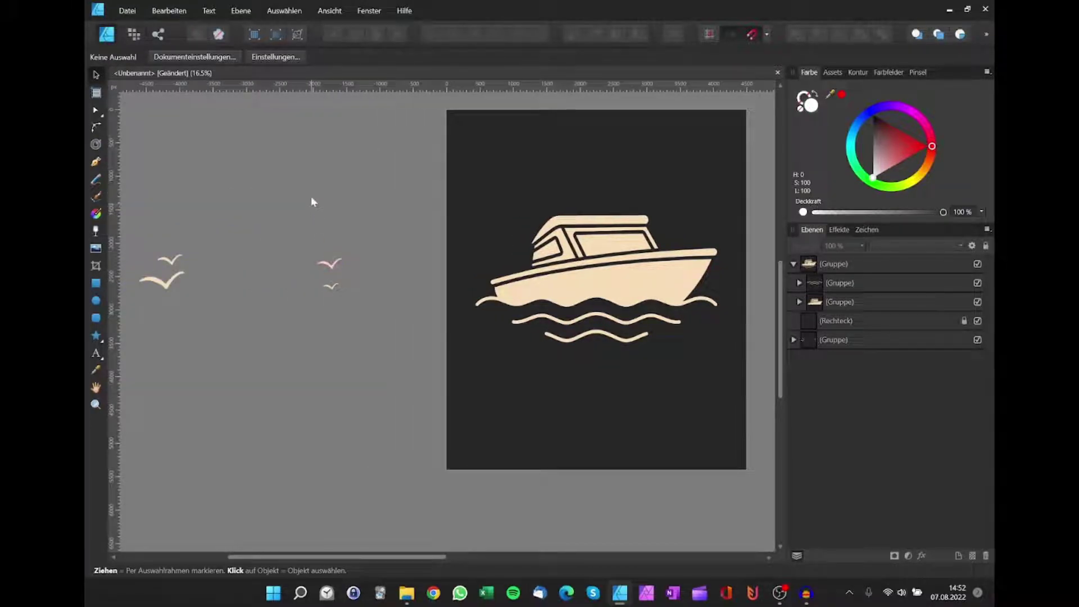
scroll(313, 203, "right", 1)
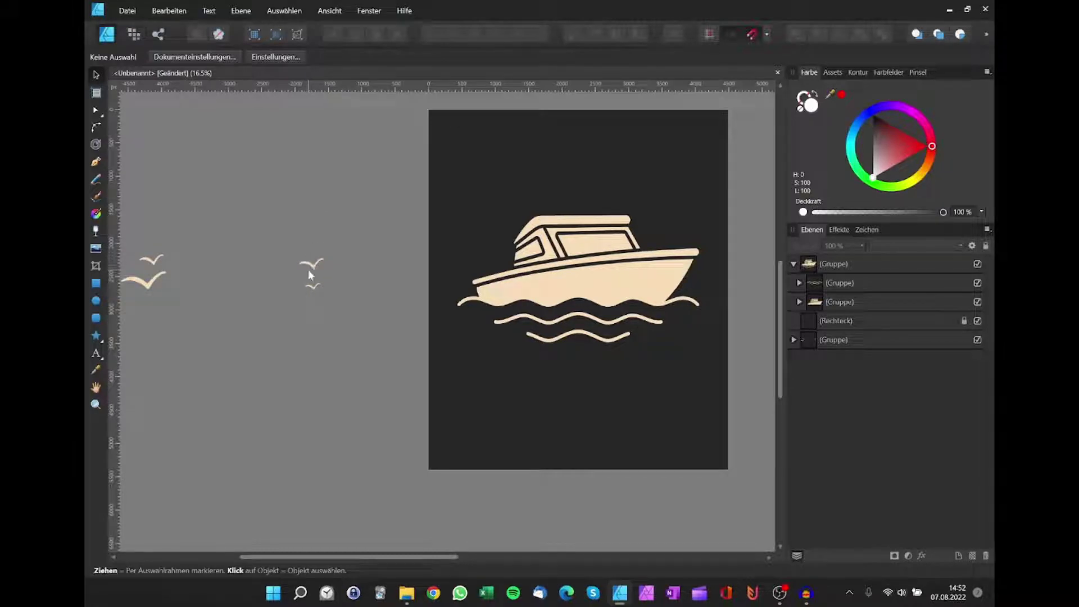
scroll(318, 272, "left", 1)
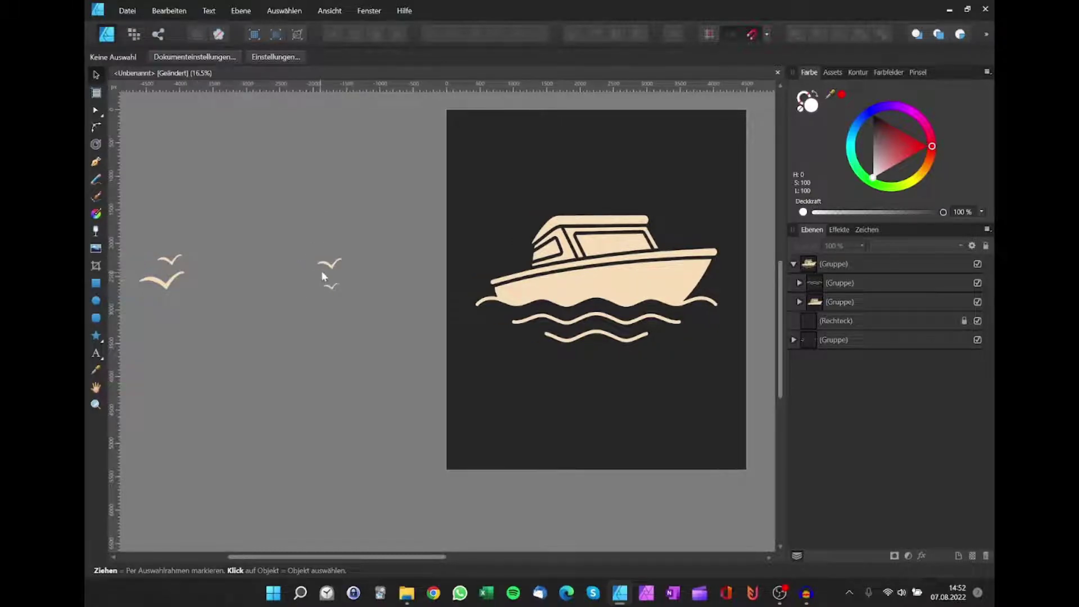
scroll(330, 266, "right", 7)
scroll(328, 254, "right", 3)
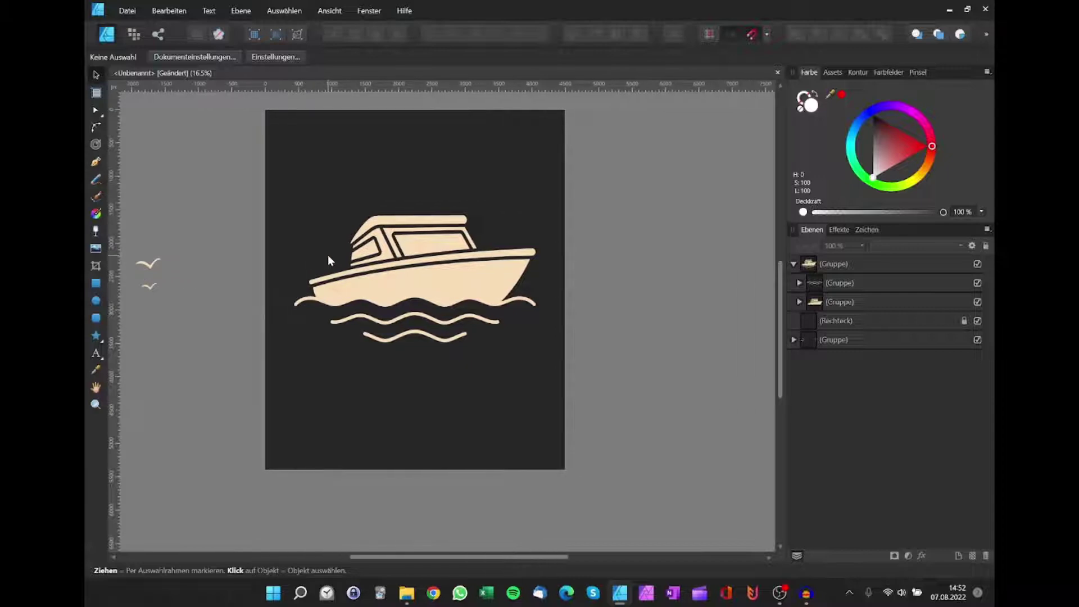
scroll(419, 234, "up", 3)
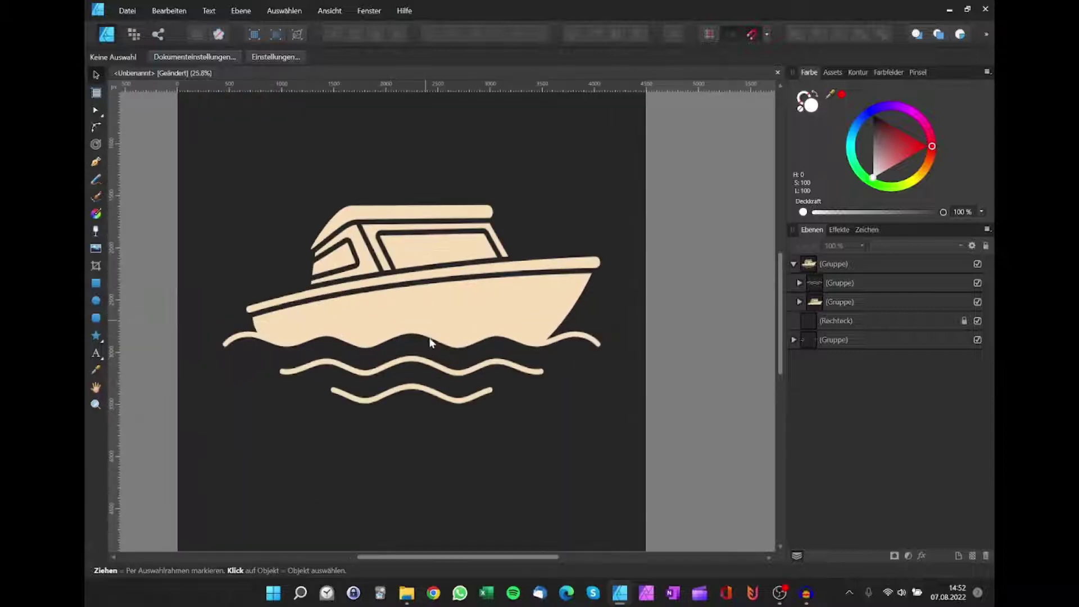
left_click(432, 370)
scroll(431, 370, "down", 4)
Step: Move the waves group beside the birds on the pasteboard and to the bottom of the layers
scroll(475, 359, "left", 6)
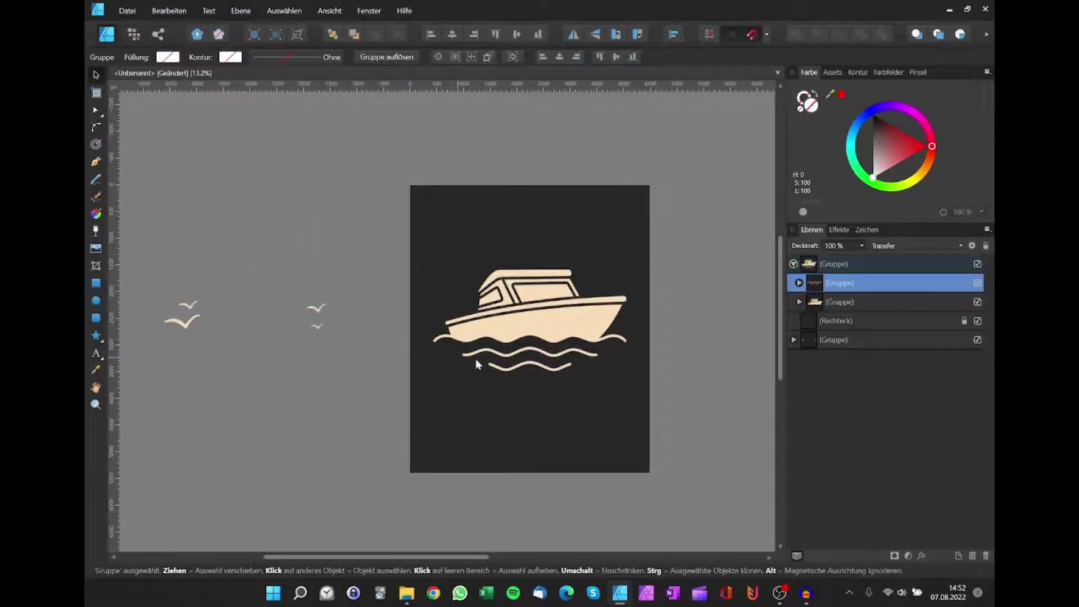
left_click_drag(463, 369, 198, 378)
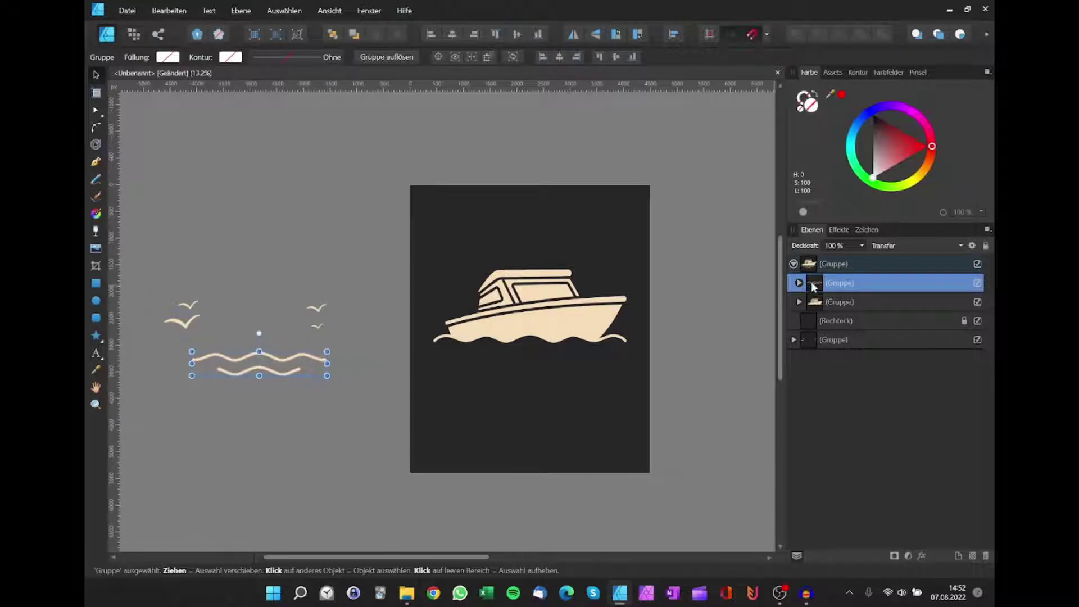
left_click_drag(813, 287, 814, 348)
scroll(674, 335, "up", 4)
scroll(662, 335, "up", 1)
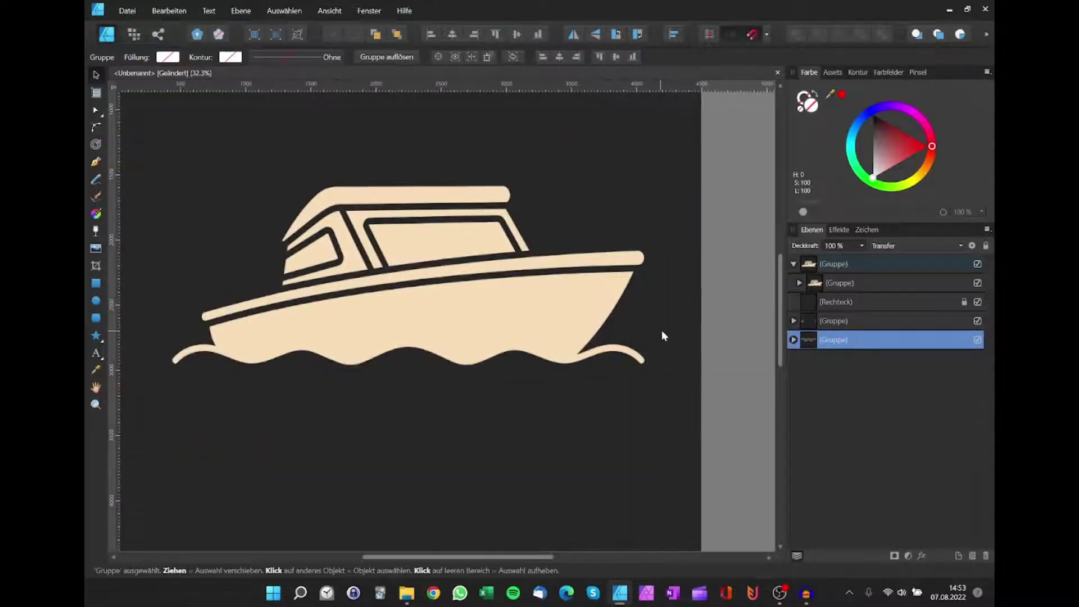
left_click(710, 267)
Step: Dissolve the inner boat group into the main group, expand its curves, and select the cabin roof
scroll(710, 268, "down", 3)
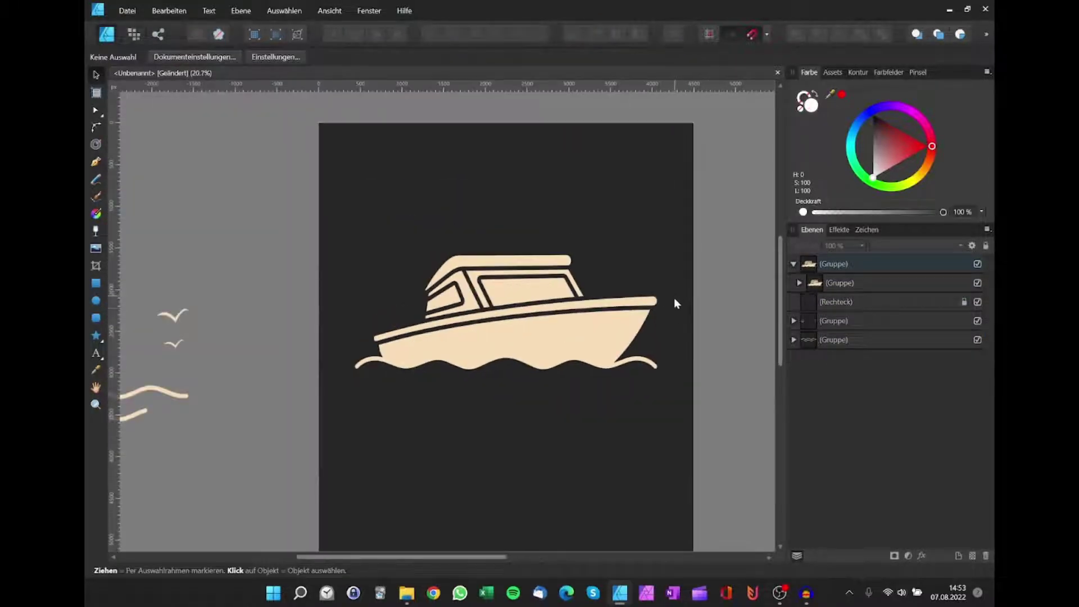
scroll(676, 303, "up", 3)
scroll(660, 326, "up", 1)
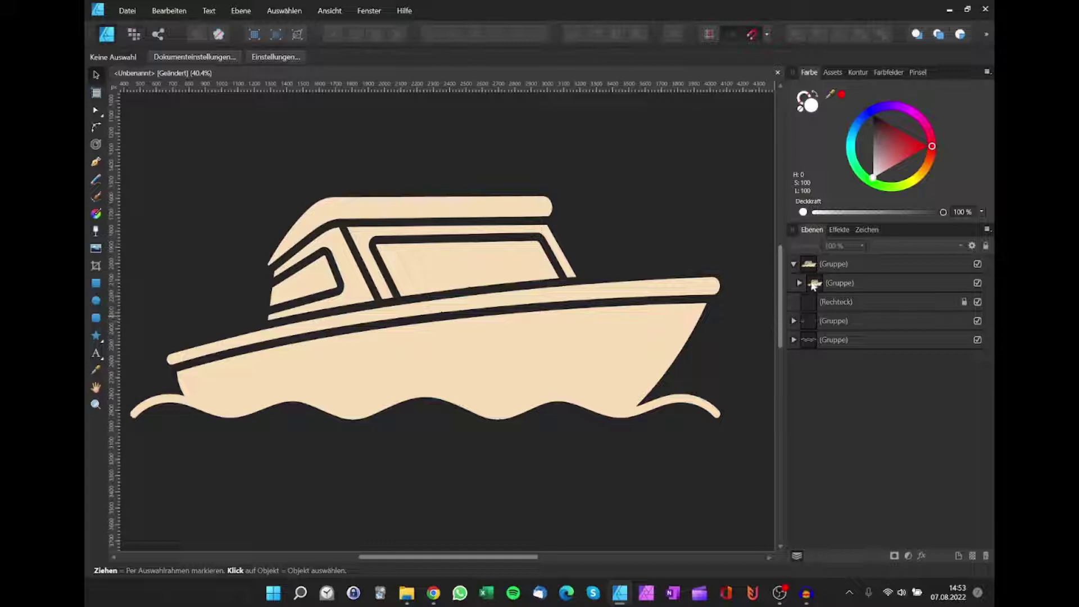
left_click_drag(813, 283, 810, 269)
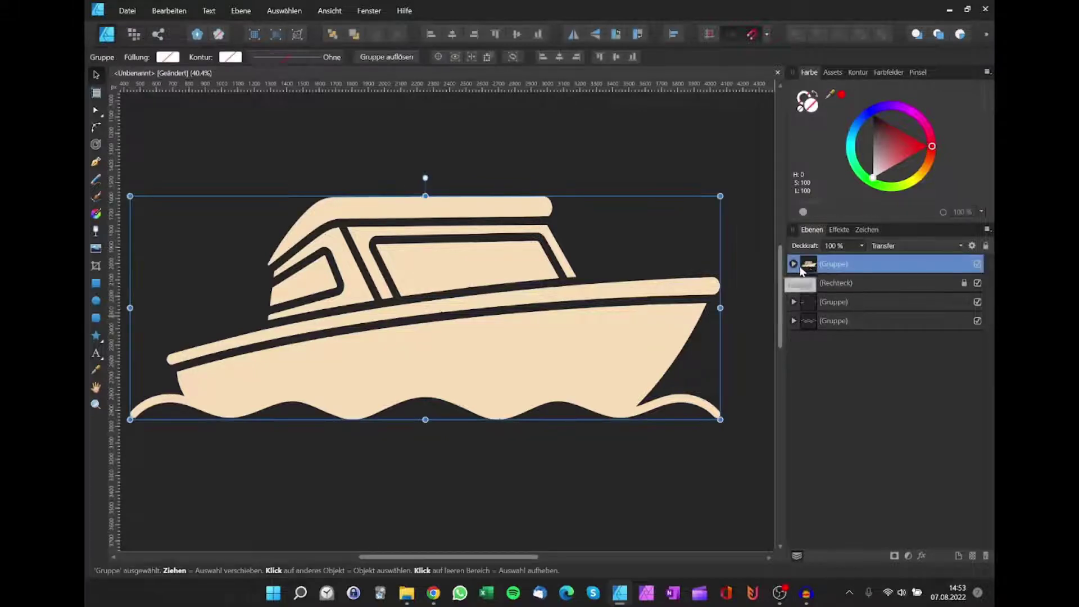
left_click(793, 264)
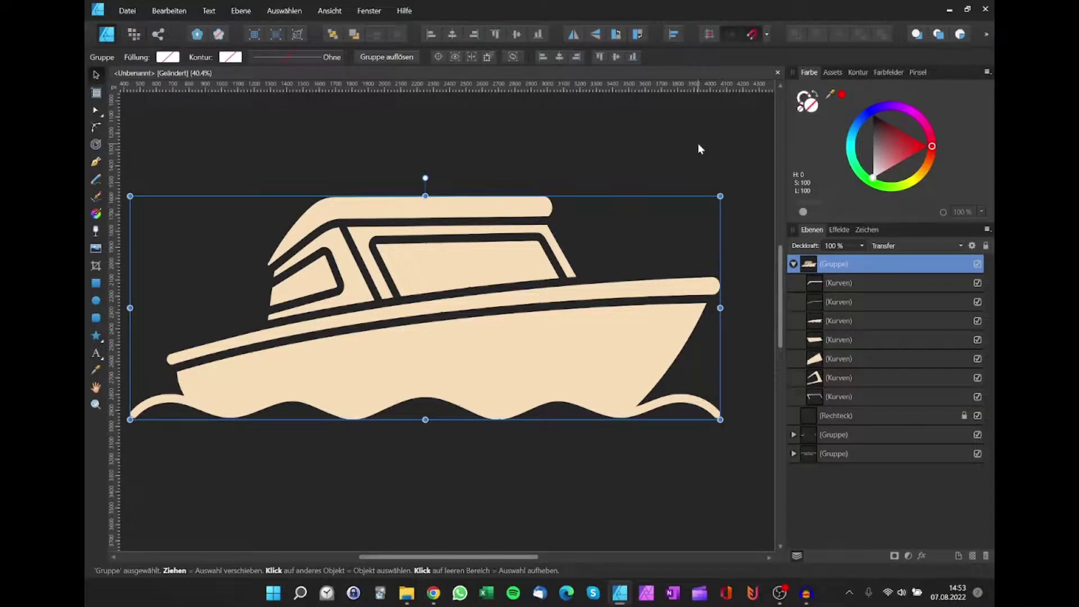
scroll(673, 160, "left", 2)
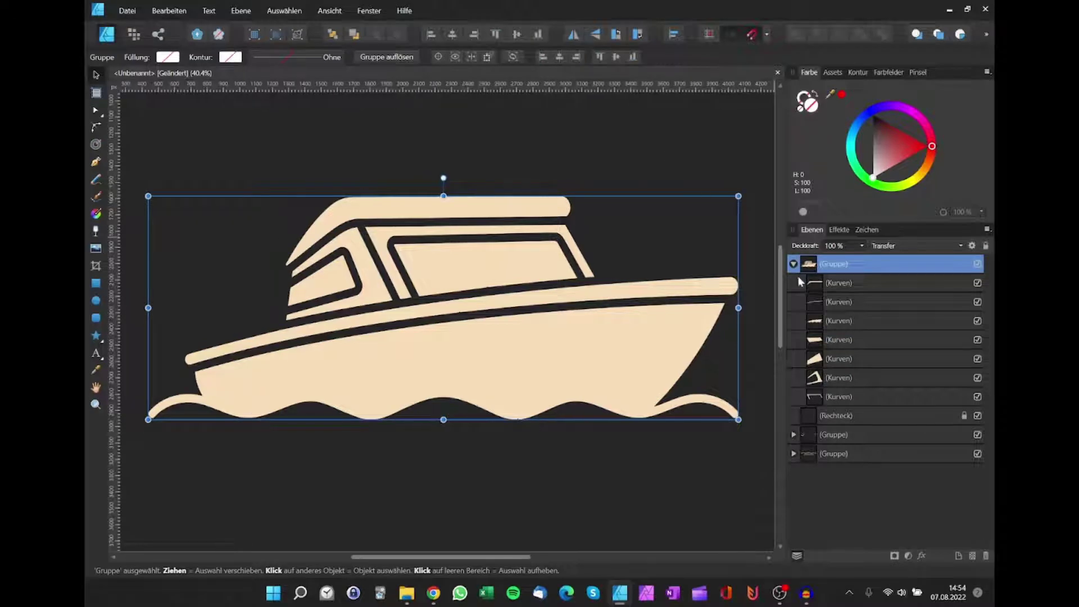
left_click(818, 286)
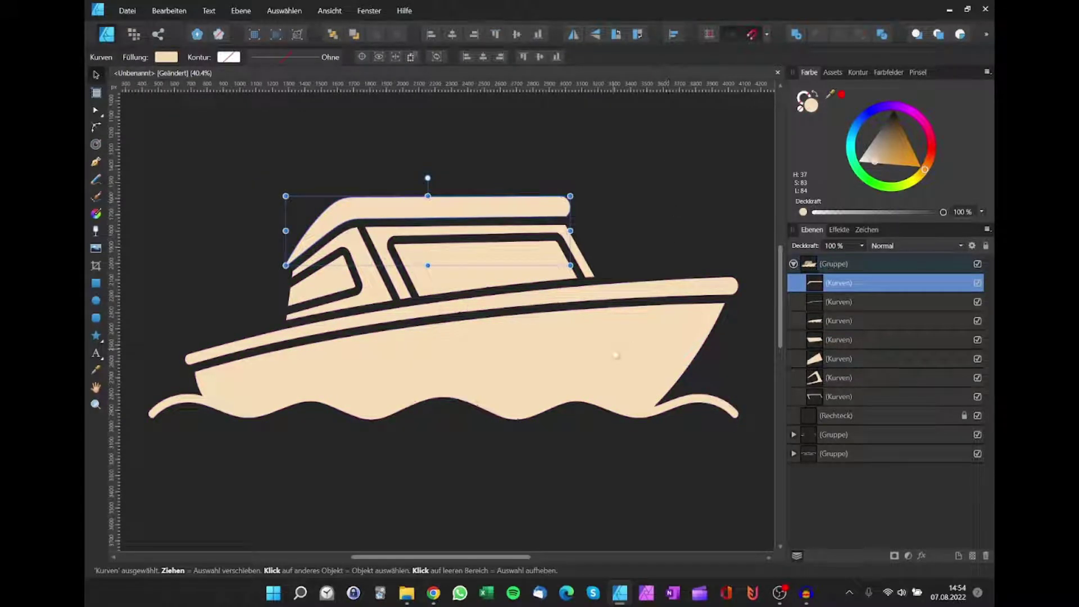
Step: Recolour the lower hull curve from beige to near-white, then bring up the sportboot image results
left_click(839, 320)
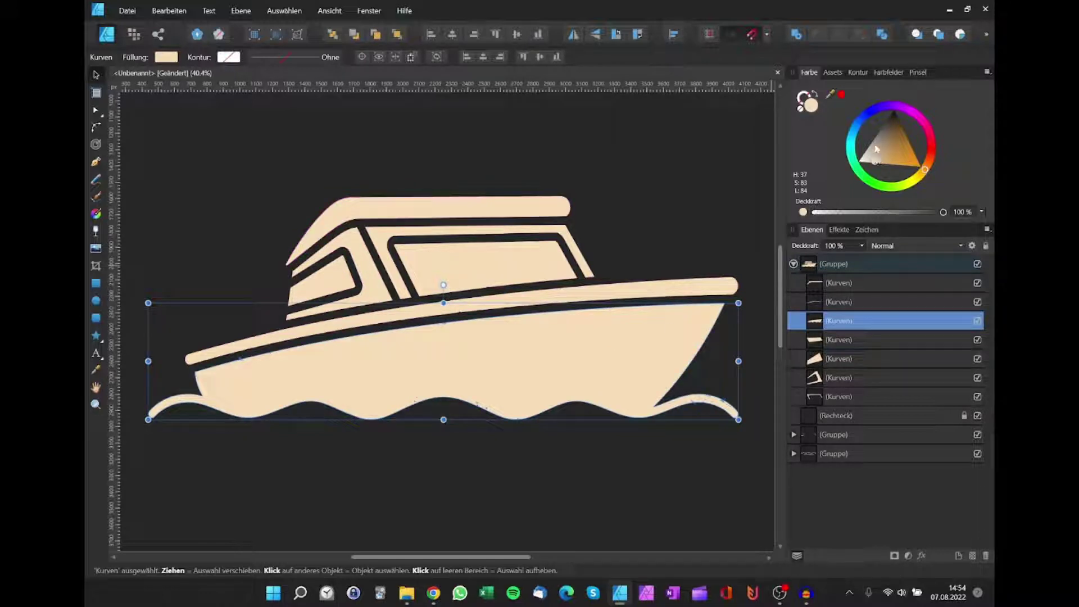
left_click_drag(875, 164, 858, 159)
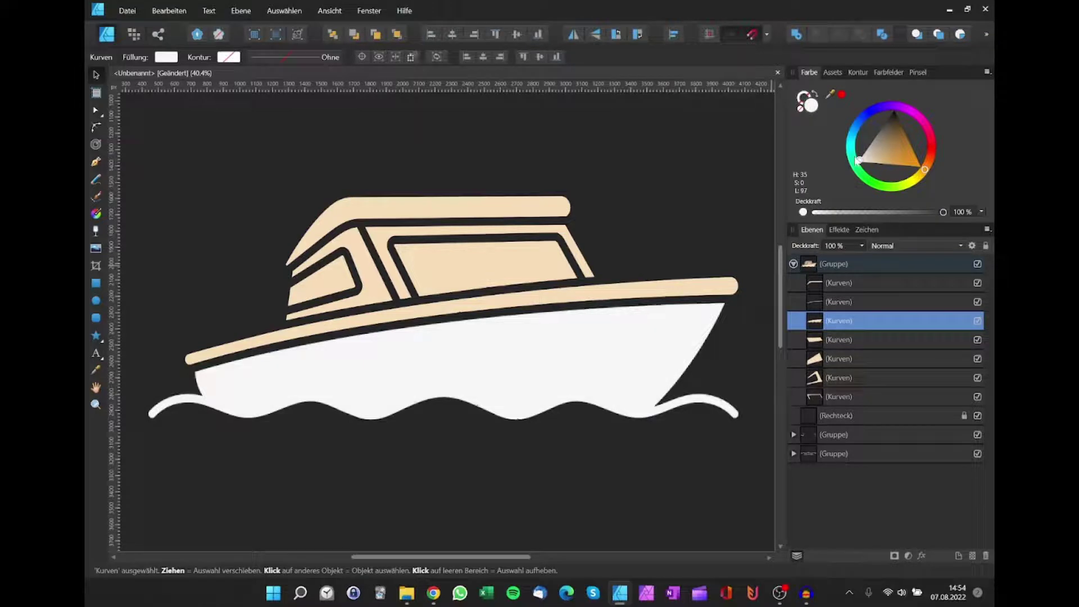
left_click(434, 595)
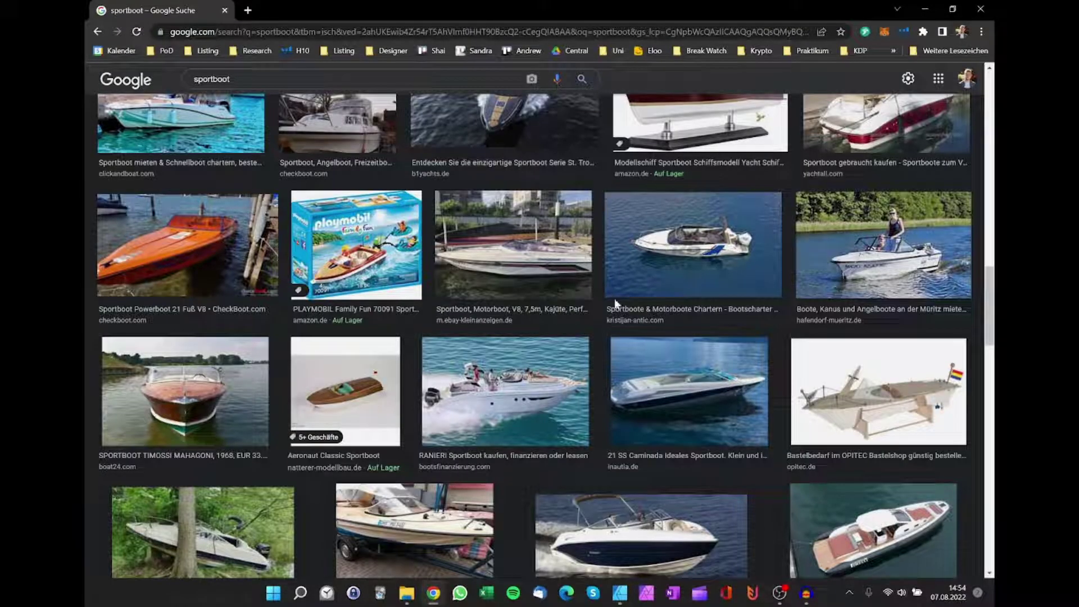
scroll(702, 255, "down", 1)
scroll(702, 258, "down", 1)
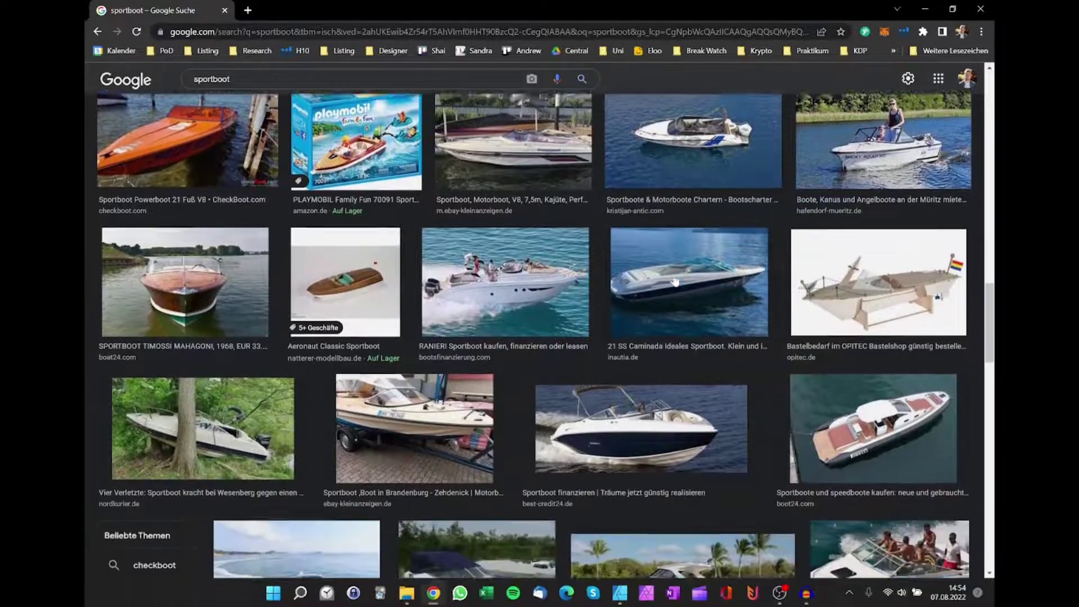
left_click(666, 405)
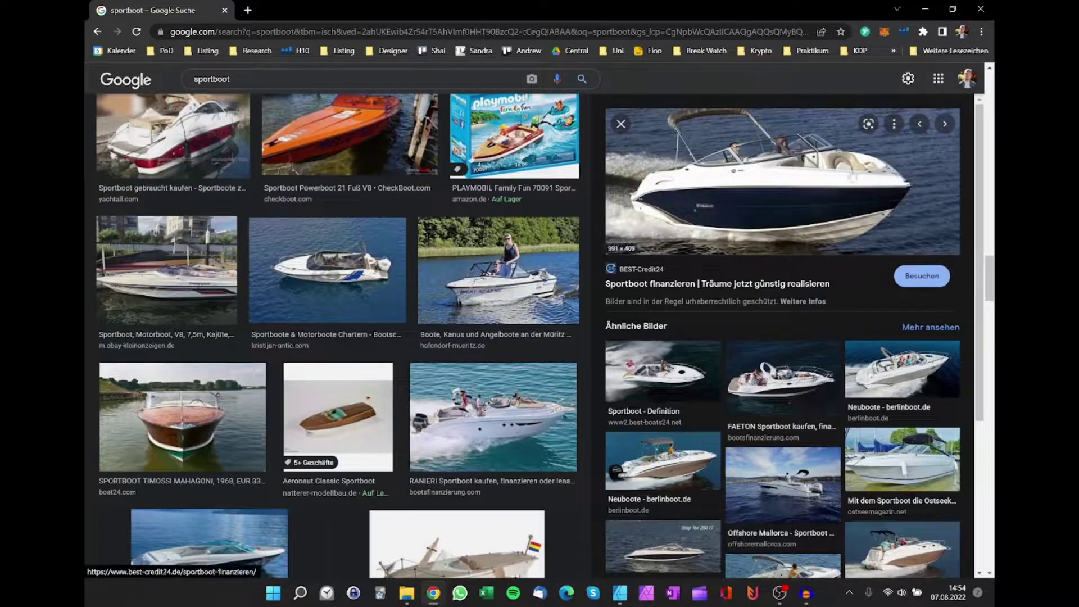
left_click(620, 126)
scroll(539, 275, "down", 2)
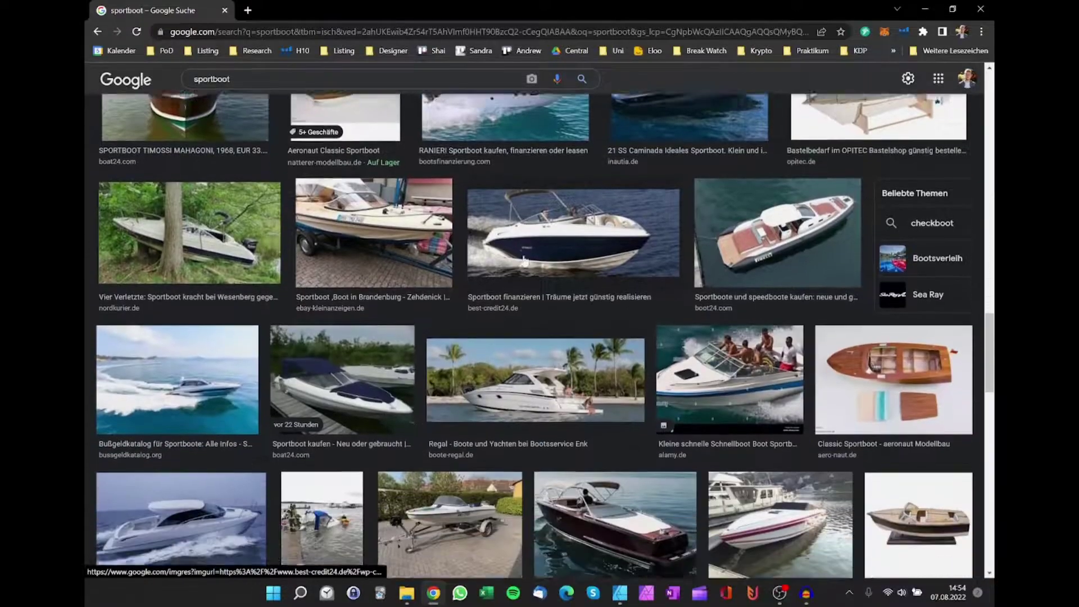
scroll(525, 254, "down", 1)
scroll(525, 255, "down", 3)
scroll(531, 233, "down", 2)
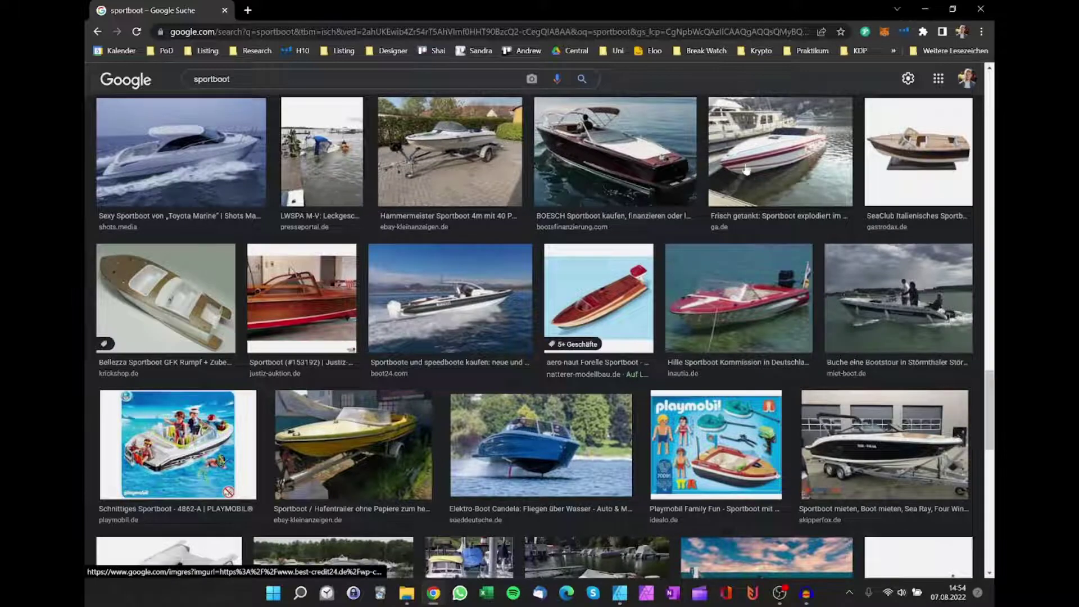
scroll(498, 334, "down", 2)
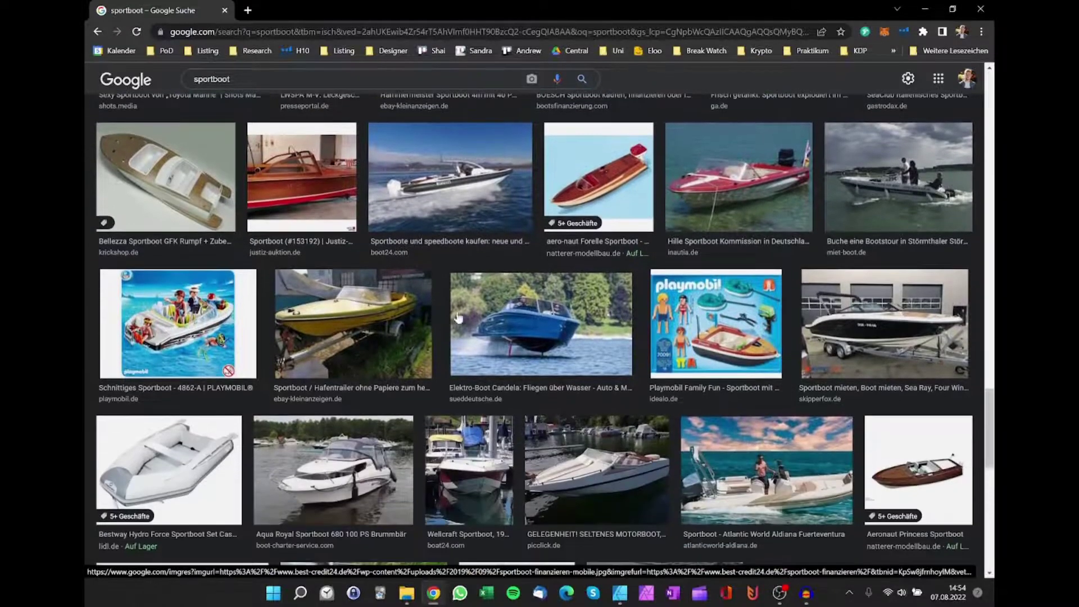
scroll(737, 327, "down", 6)
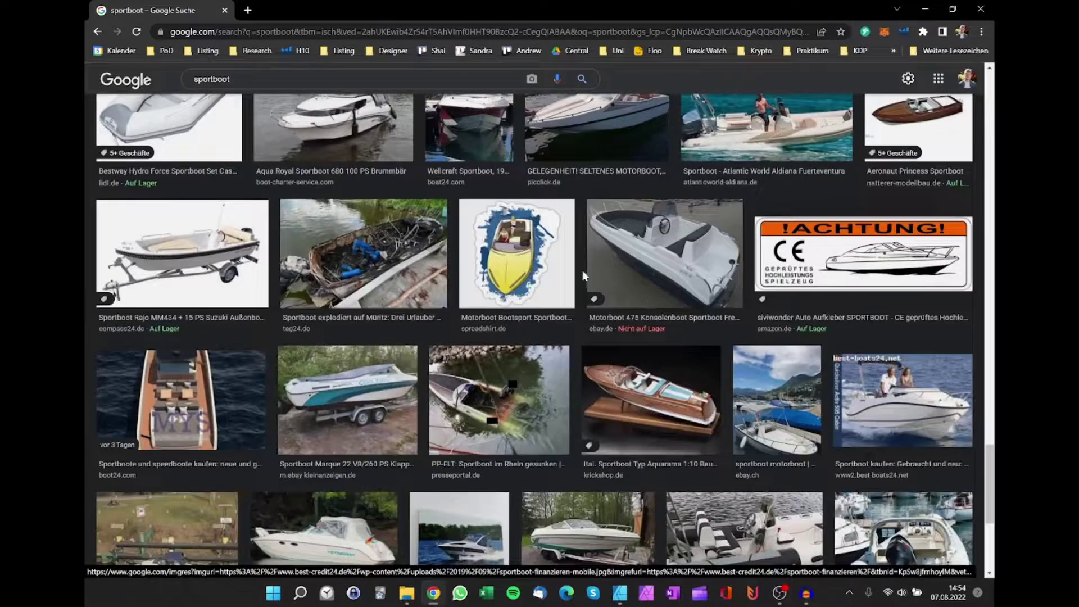
scroll(534, 264, "down", 2)
scroll(418, 271, "down", 1)
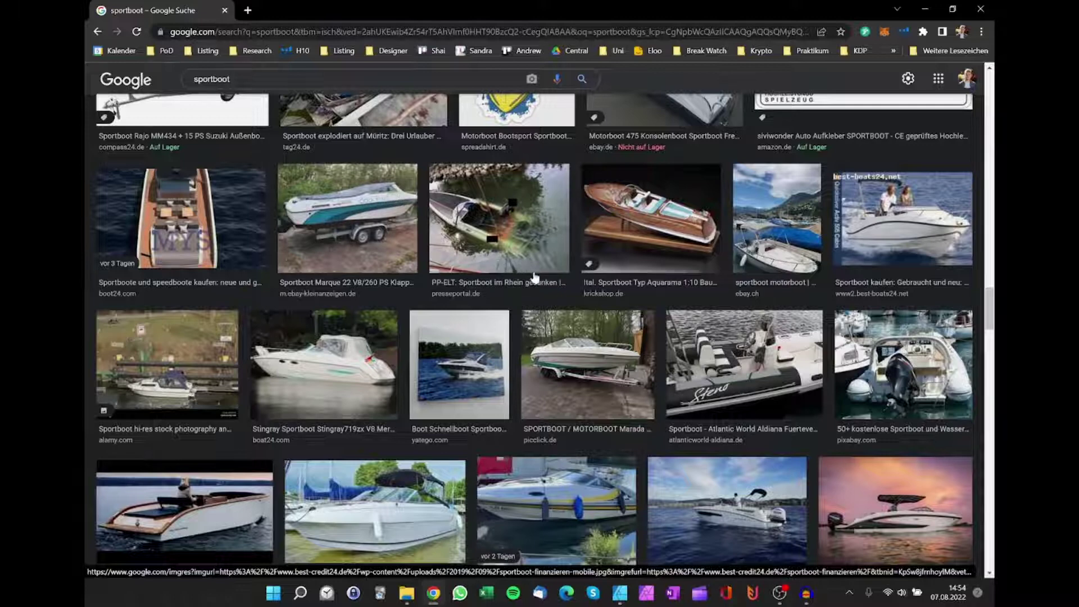
scroll(722, 281, "down", 1)
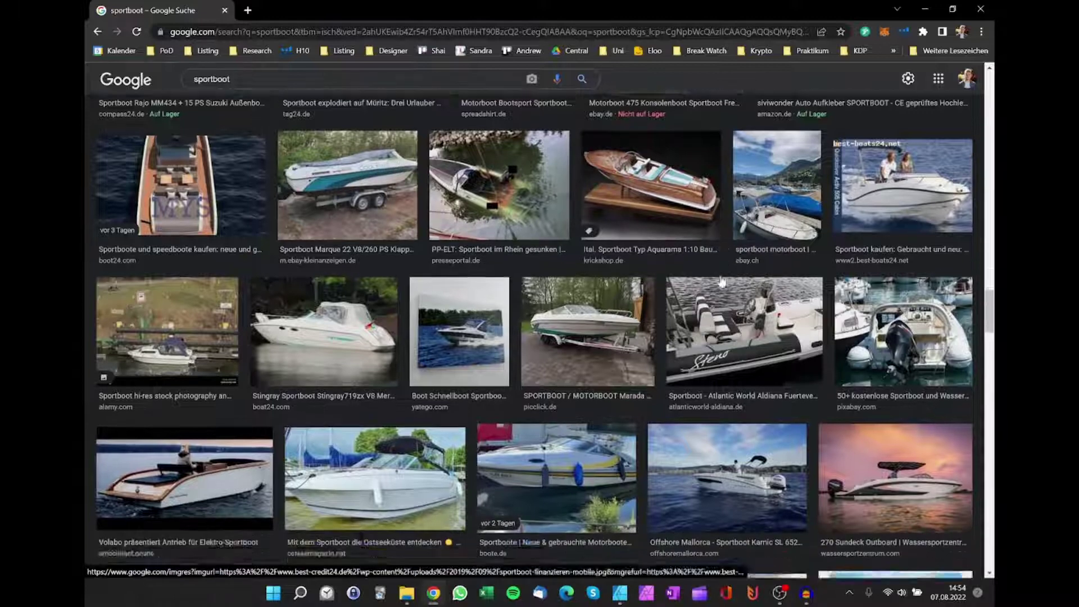
scroll(721, 281, "down", 3)
scroll(618, 264, "down", 1)
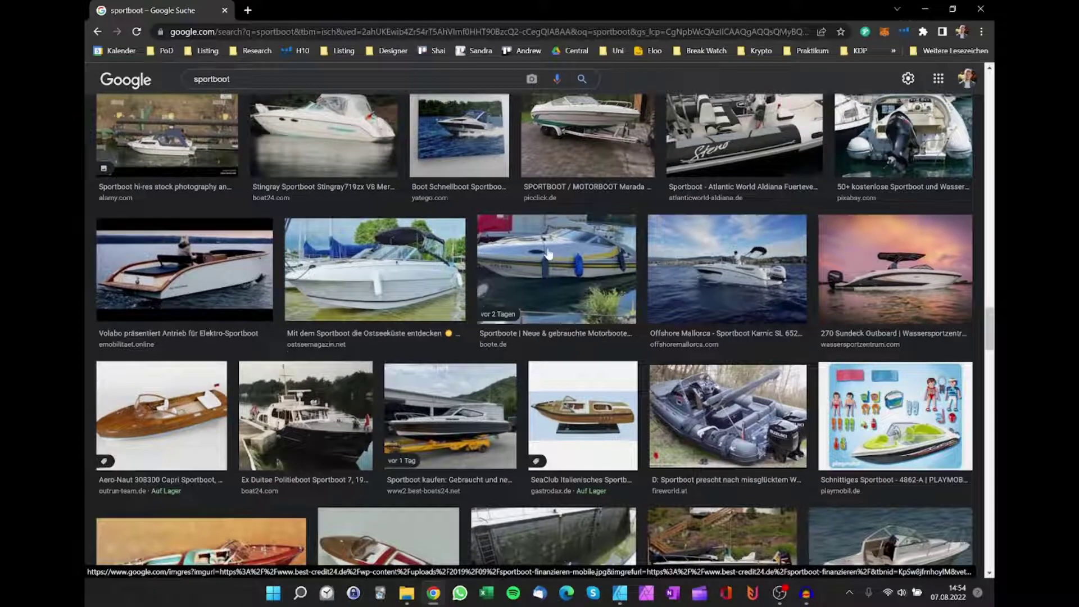
scroll(509, 264, "down", 1)
scroll(500, 270, "down", 2)
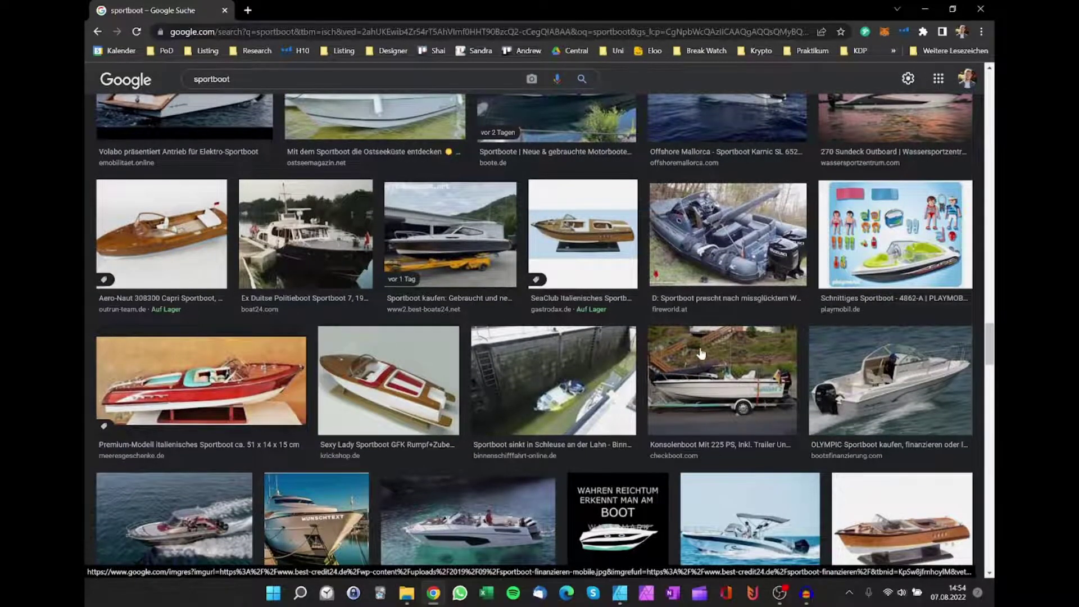
scroll(701, 353, "down", 2)
scroll(759, 237, "down", 2)
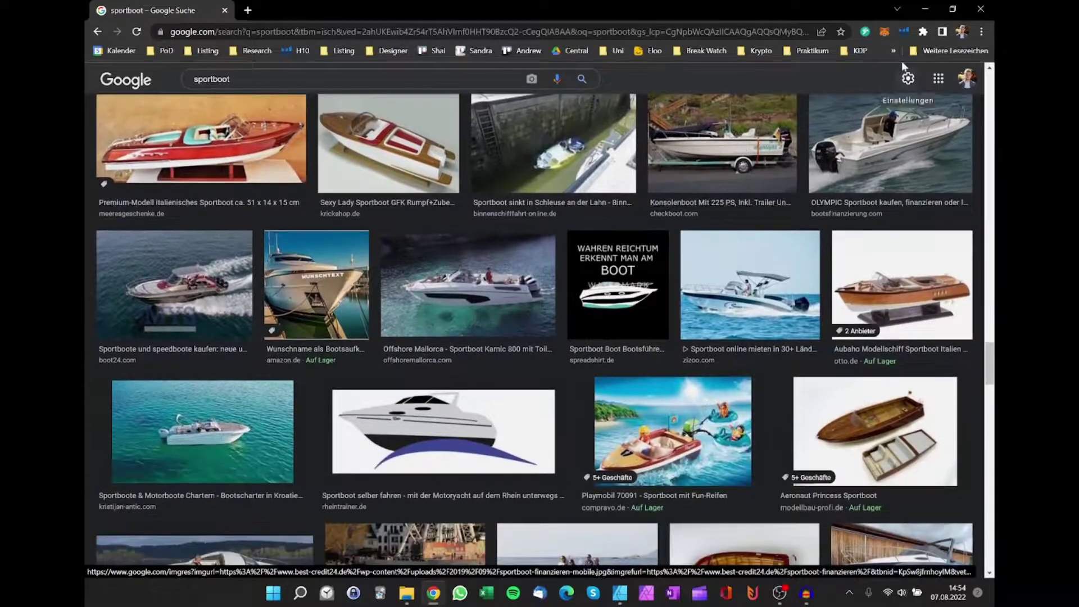
Step: Back in Designer, tint the front window light blue and the cabin side panel brown
left_click(922, 9)
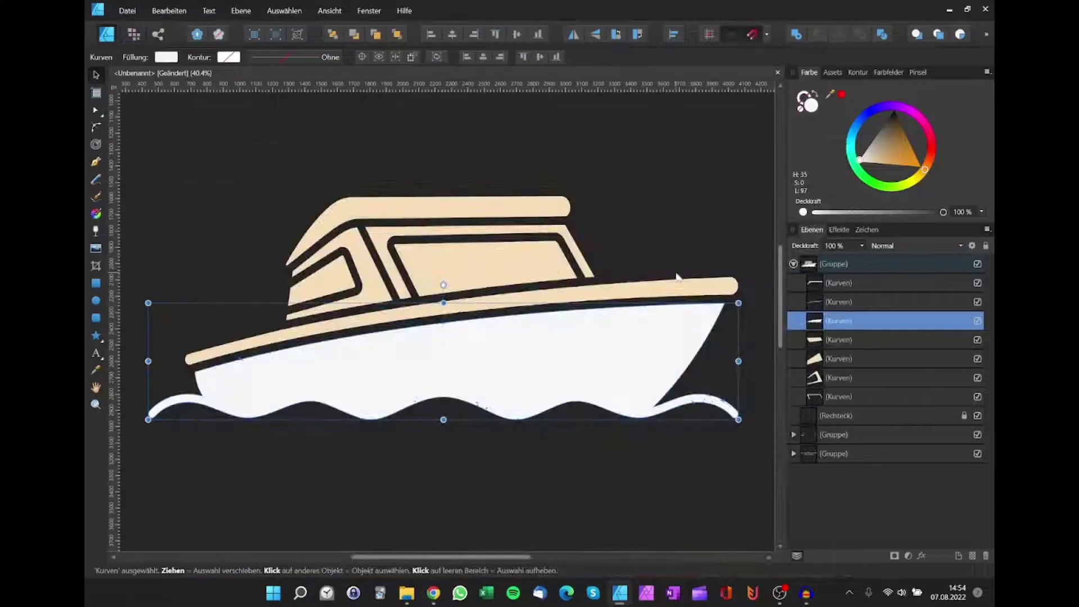
left_click(502, 274)
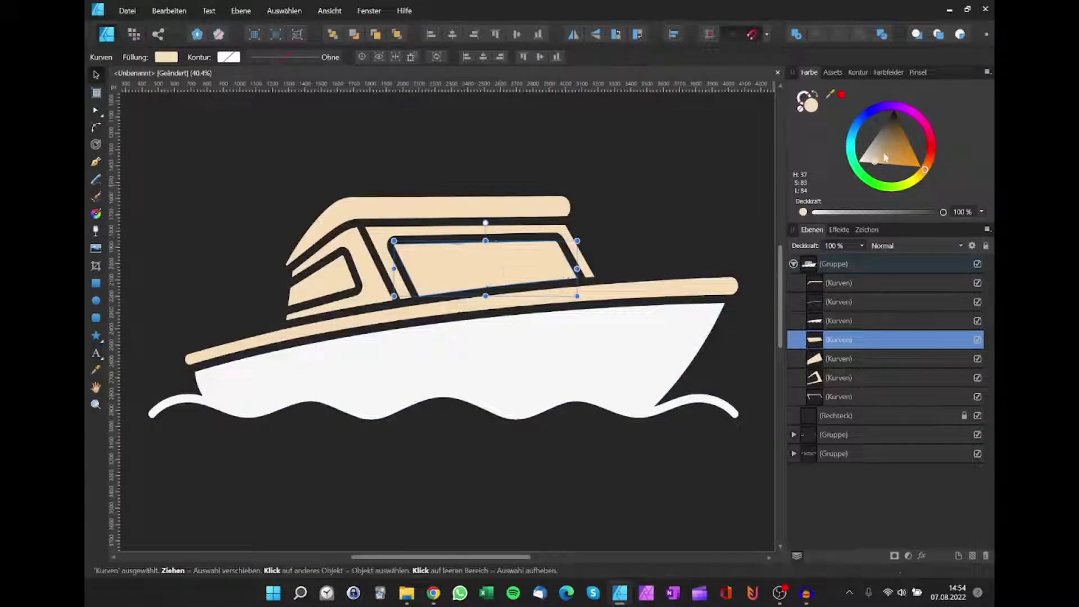
mouse_move(857, 142)
left_mouse_down()
mouse_move(905, 128)
mouse_move(914, 114)
left_mouse_up()
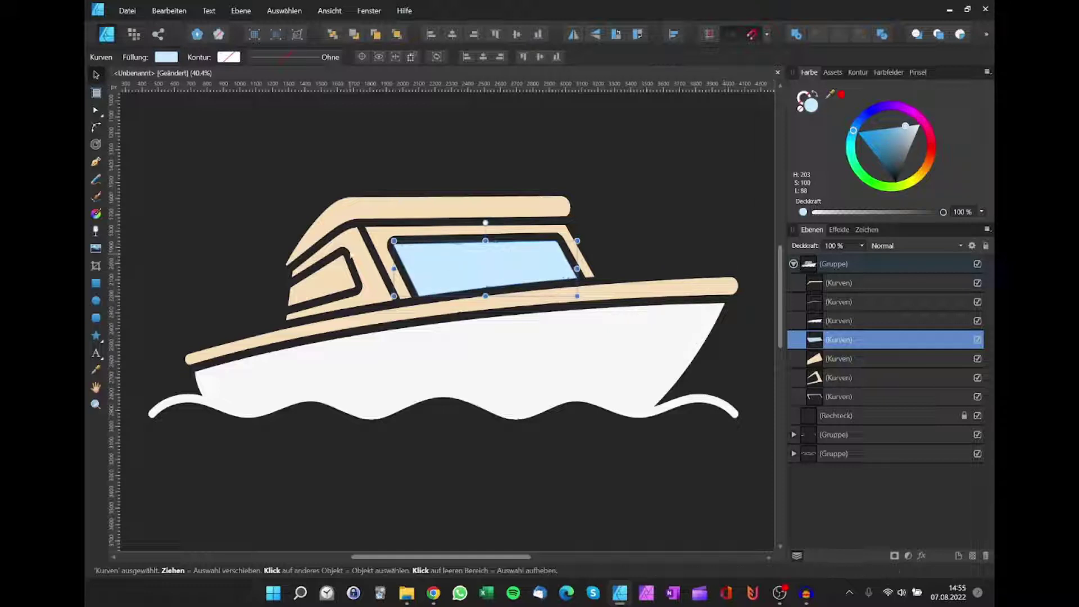
left_click(353, 246)
scroll(310, 259, "up", 1, "ctrl")
scroll(310, 258, "up", 1, "ctrl")
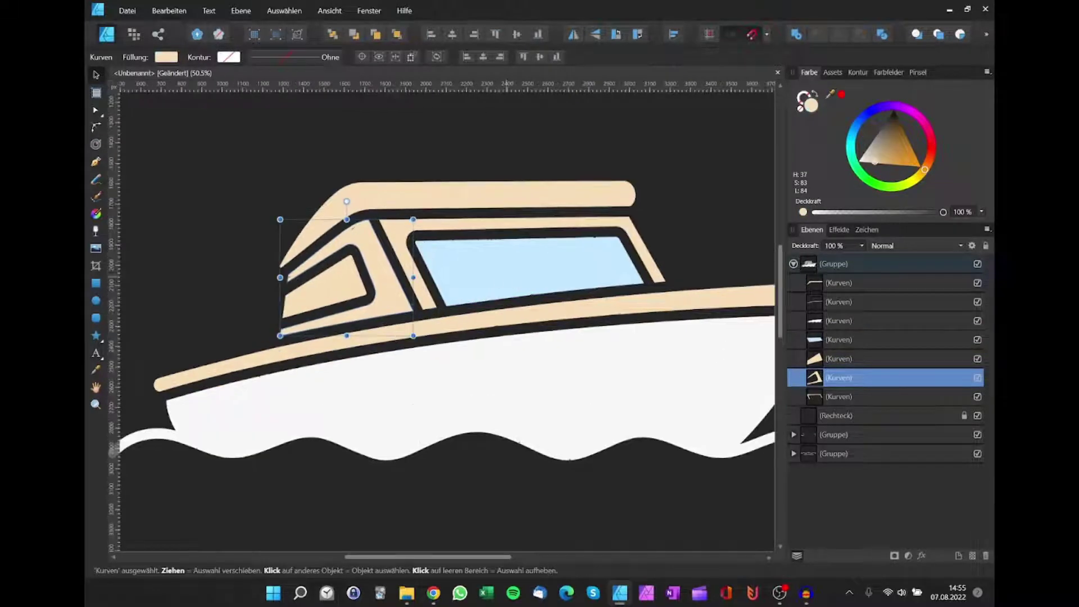
left_click_drag(896, 158, 895, 147)
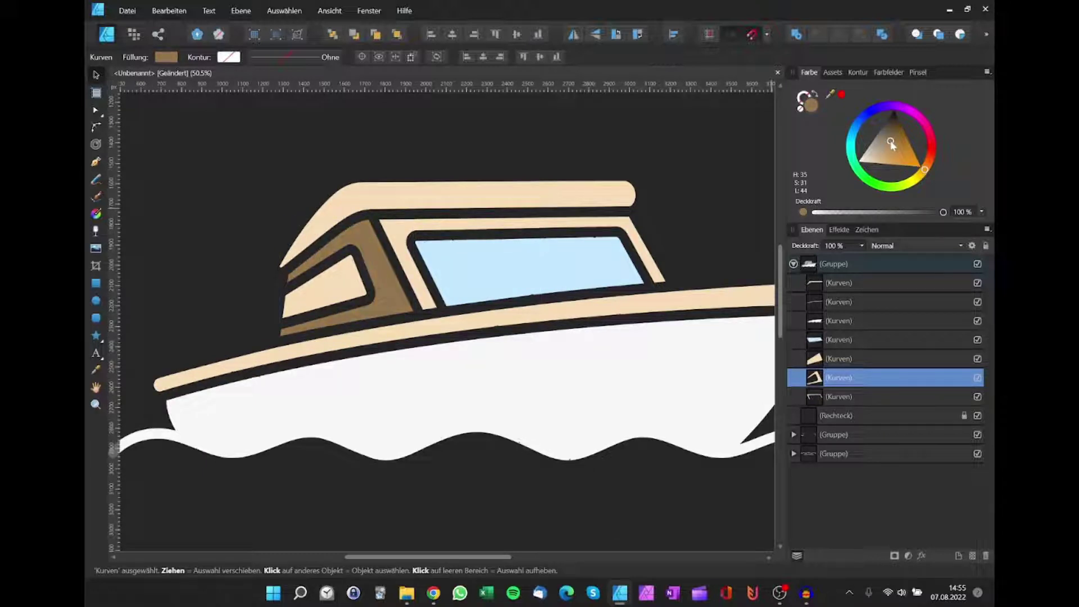
Step: Make the small side window golden brown and the cabin roof and frame white
left_click(331, 293)
left_click_drag(895, 130, 898, 150)
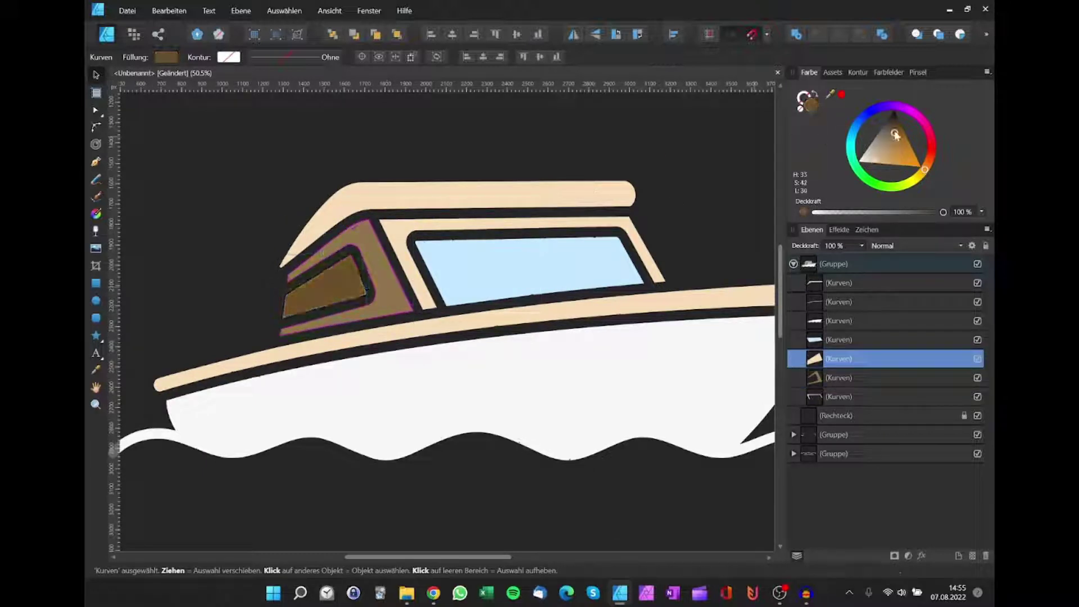
left_click(559, 194)
left_click_drag(874, 161, 862, 159)
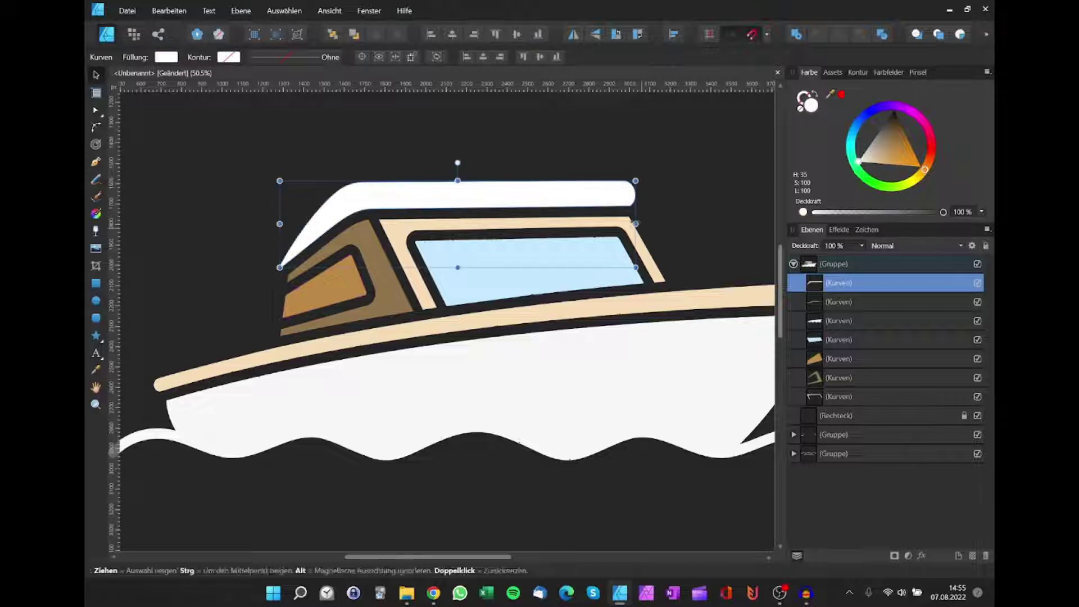
left_click(622, 225)
left_click_drag(865, 160, 838, 184)
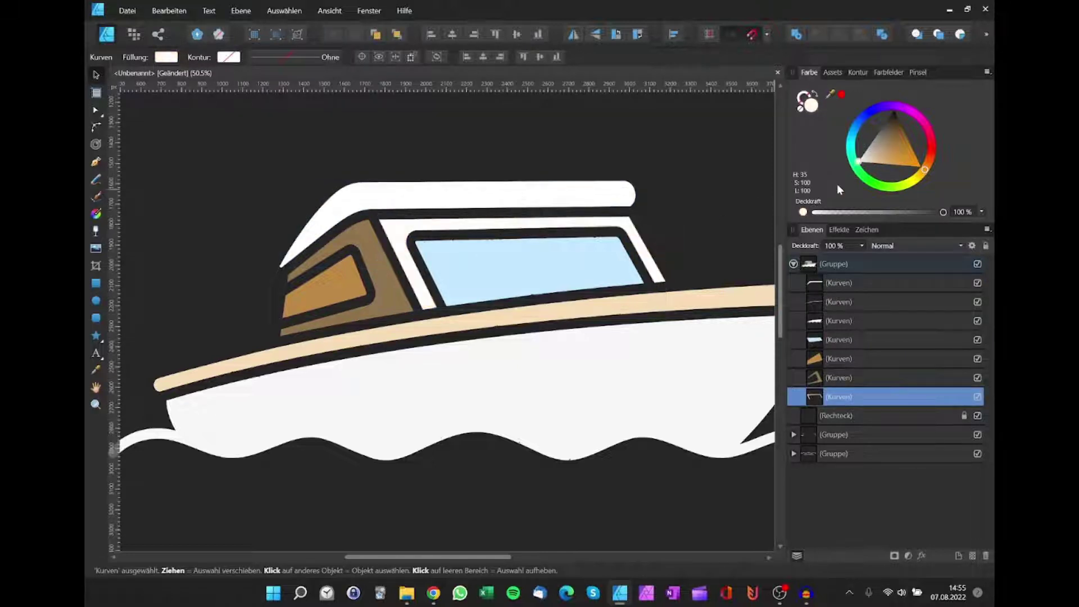
scroll(628, 132, "down", 5)
scroll(619, 157, "up", 4)
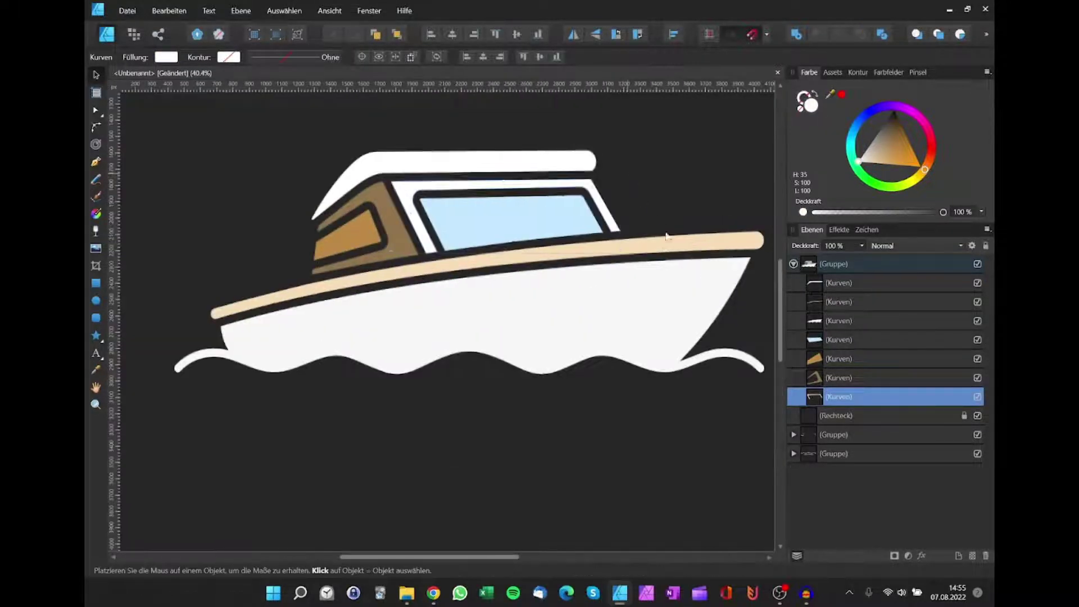
left_click(667, 242)
left_click_drag(924, 169, 932, 147)
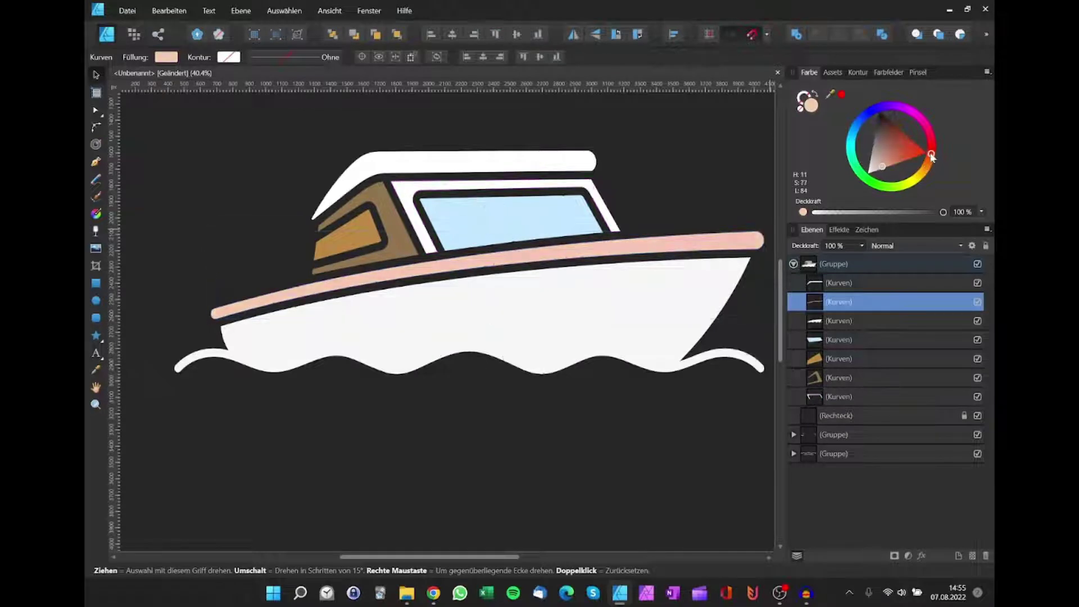
left_click_drag(856, 129, 863, 115)
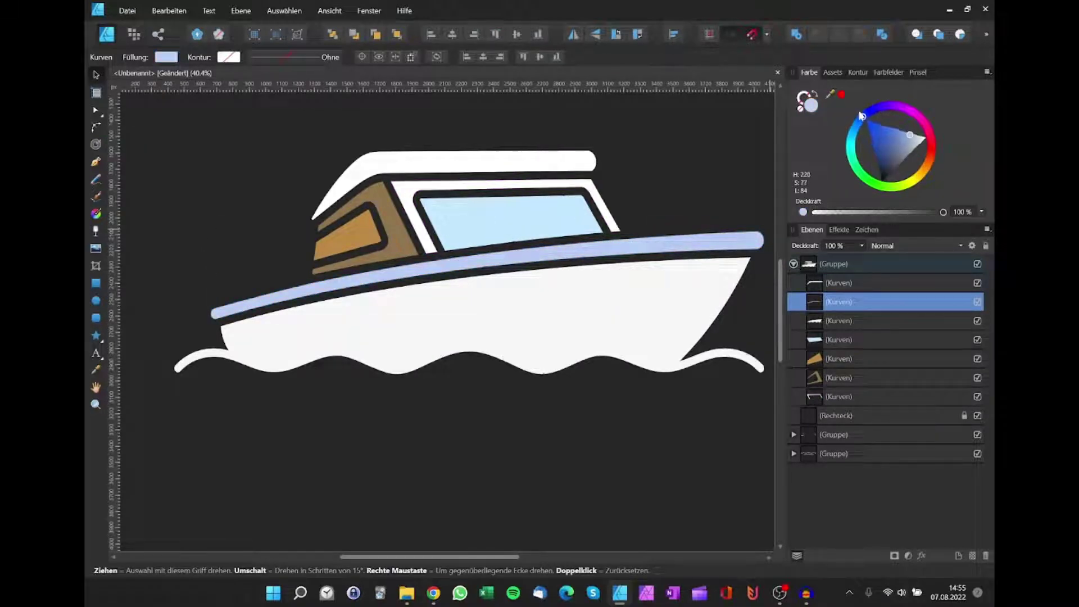
mouse_move(897, 150)
left_mouse_down()
mouse_move(886, 133)
mouse_move(858, 131)
left_mouse_up()
left_click(857, 128)
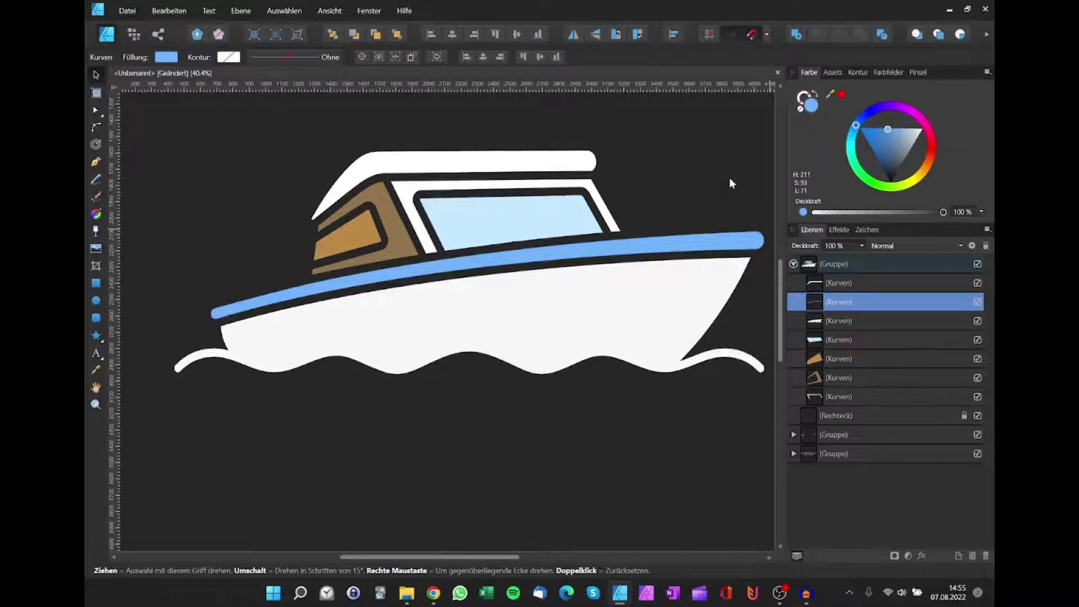
scroll(729, 177, "down", 5)
scroll(714, 191, "up", 4)
scroll(711, 191, "down", 4)
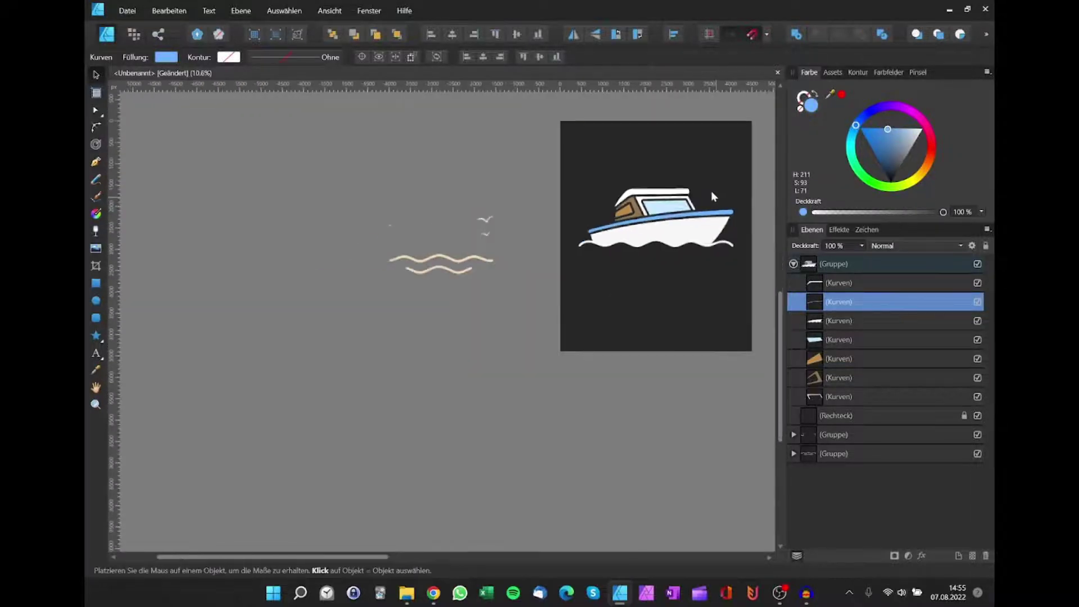
scroll(713, 191, "up", 3)
scroll(709, 199, "right", 3)
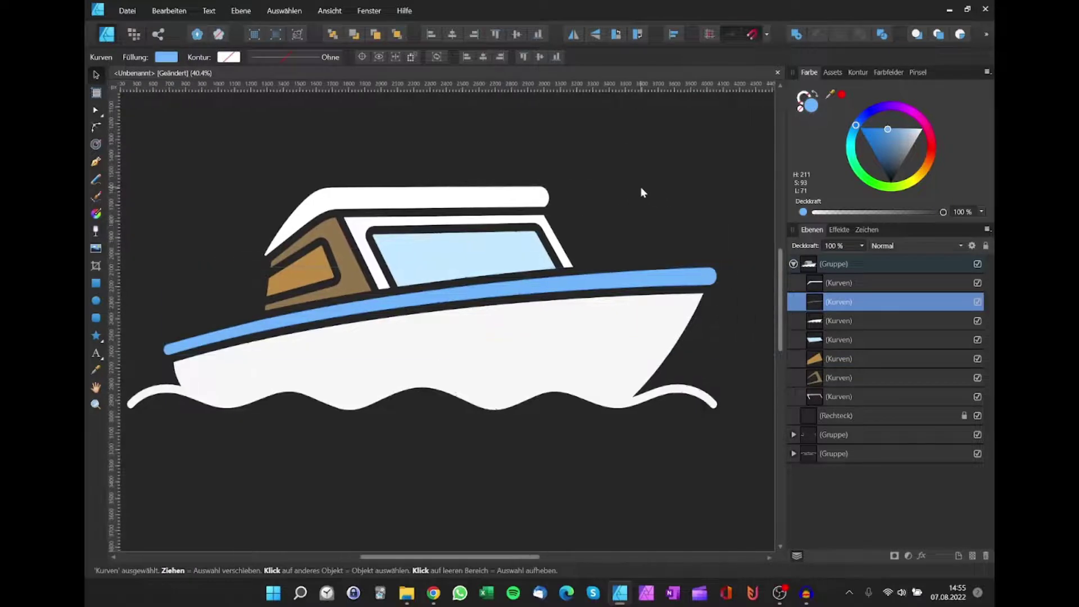
mouse_move(902, 156)
left_mouse_down()
mouse_move(942, 130)
mouse_move(937, 149)
left_mouse_up()
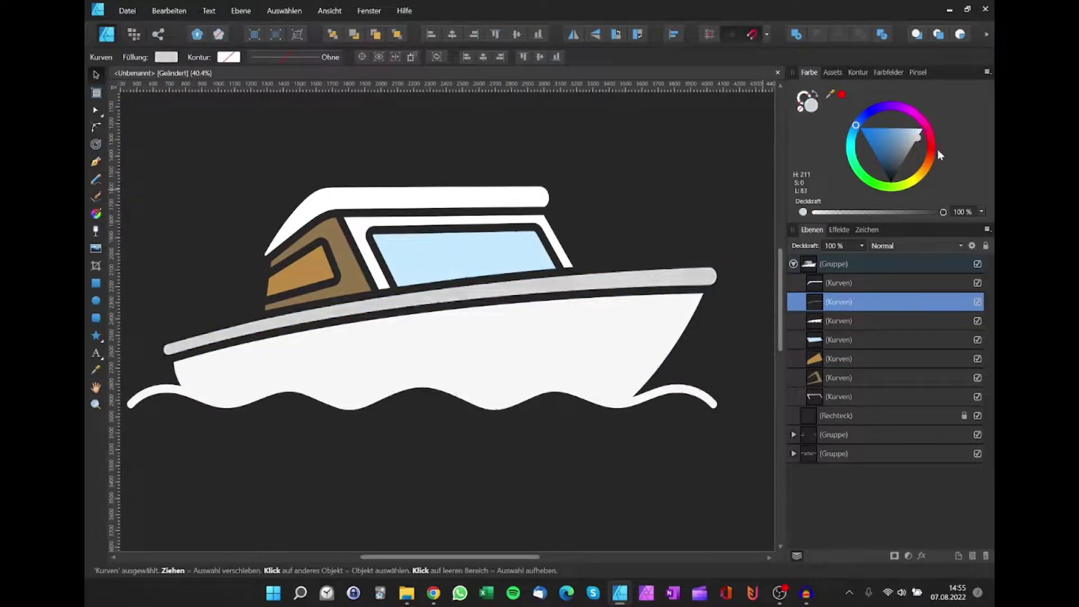
scroll(642, 217, "left", 1)
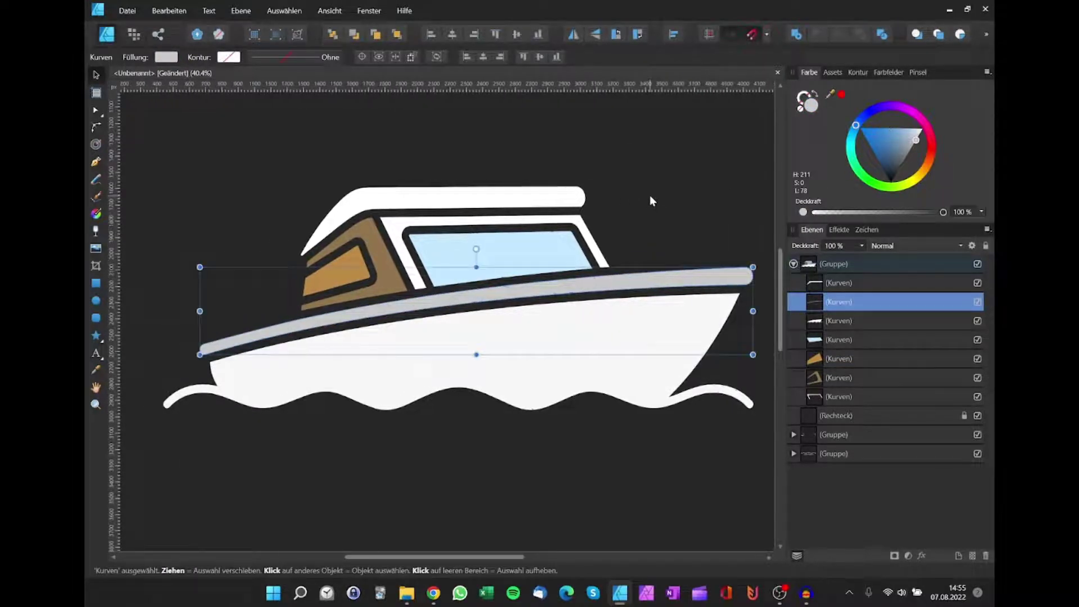
scroll(649, 195, "down", 1)
left_click(669, 153)
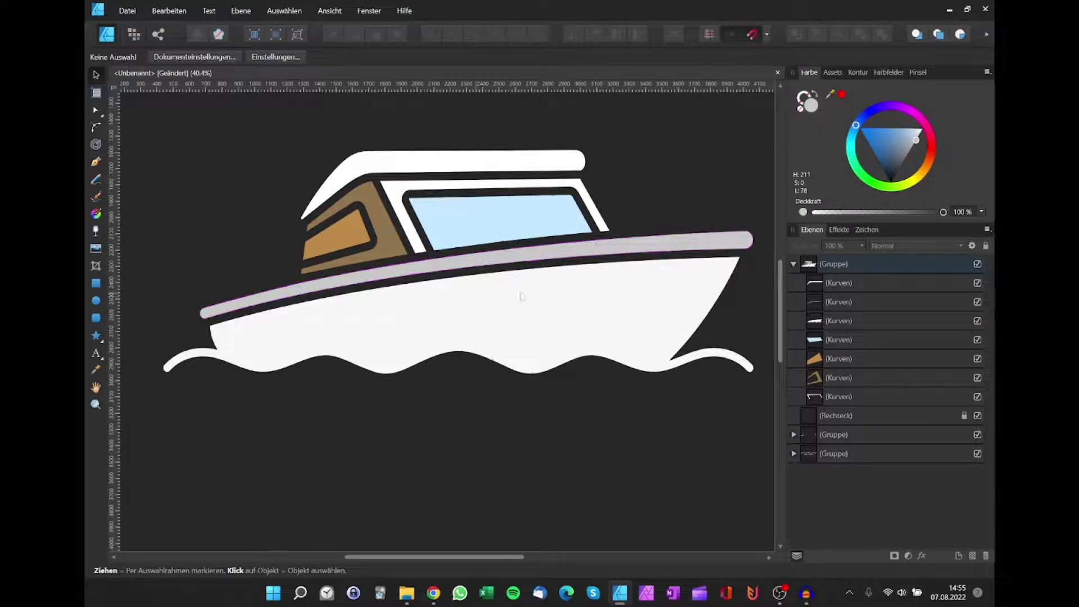
left_click(669, 289)
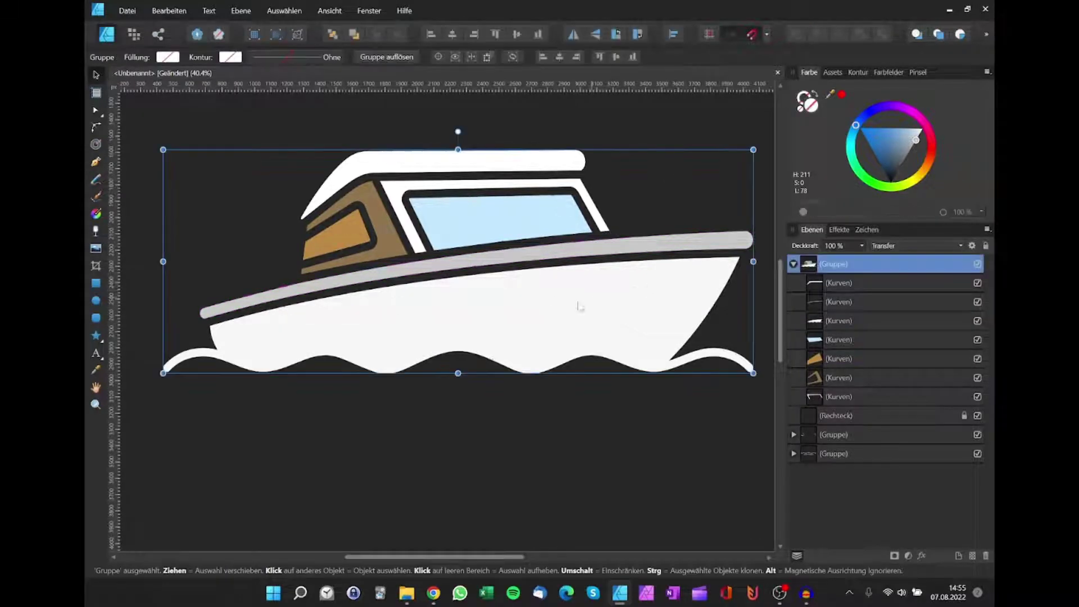
left_click(821, 319)
left_click(576, 423)
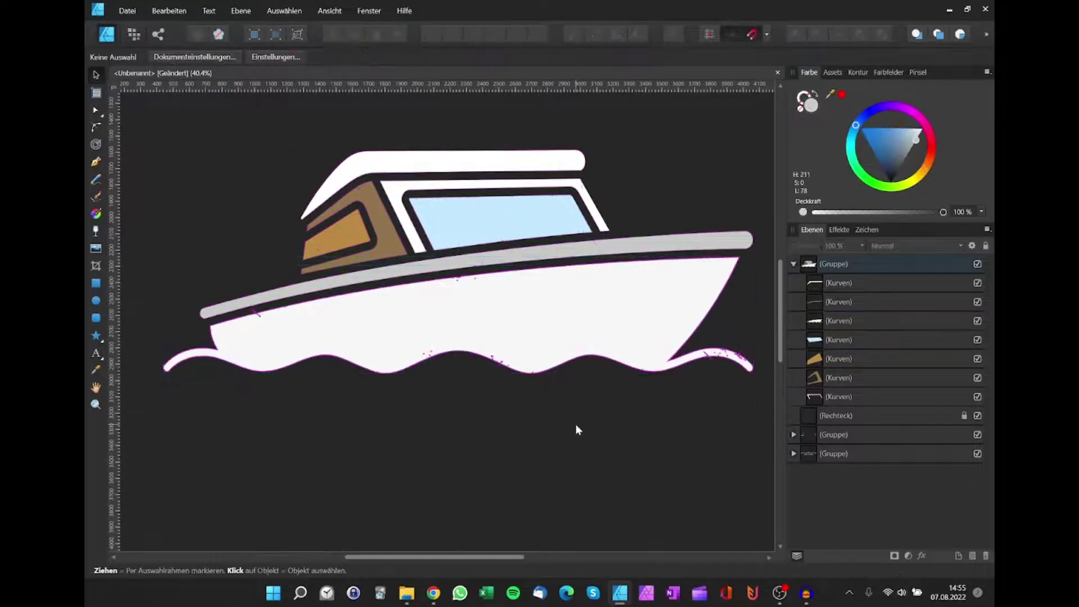
scroll(575, 423, "down", 5)
scroll(568, 417, "up", 3)
scroll(581, 428, "up", 1)
scroll(567, 439, "up", 1)
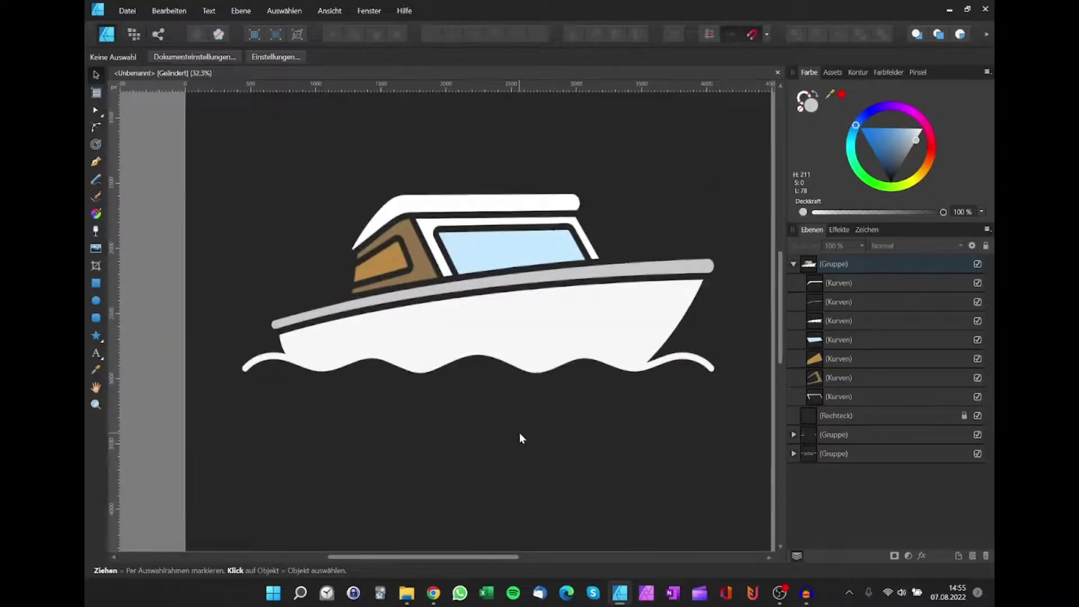
scroll(520, 434, "up", 1)
Step: Select the light-blue window pane curve and switch to the Rectangle Tool
scroll(529, 446, "up", 1)
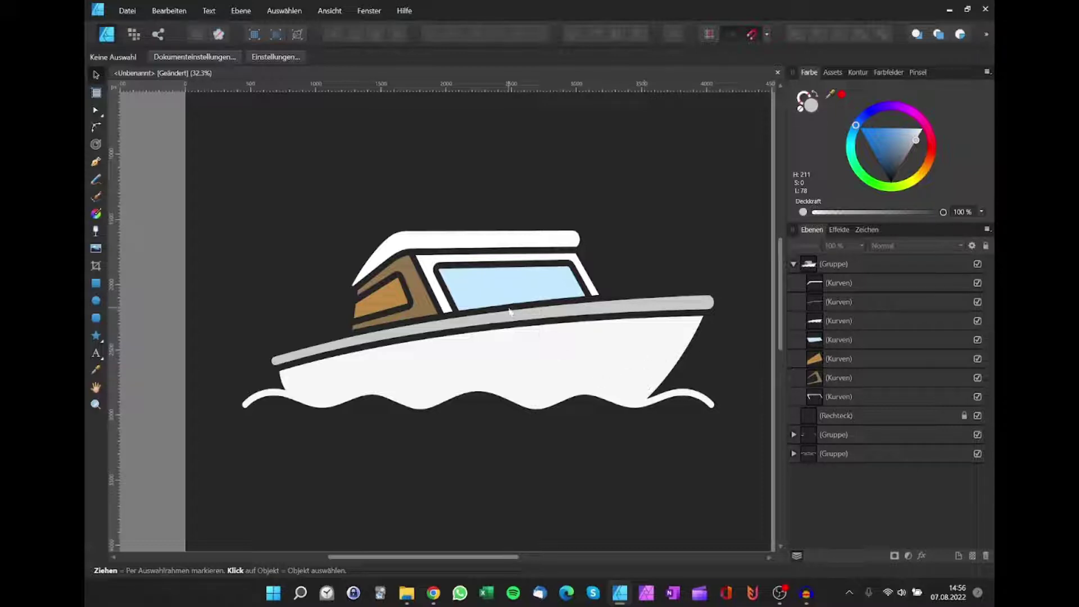
scroll(535, 314, "up", 2)
scroll(535, 313, "up", 1)
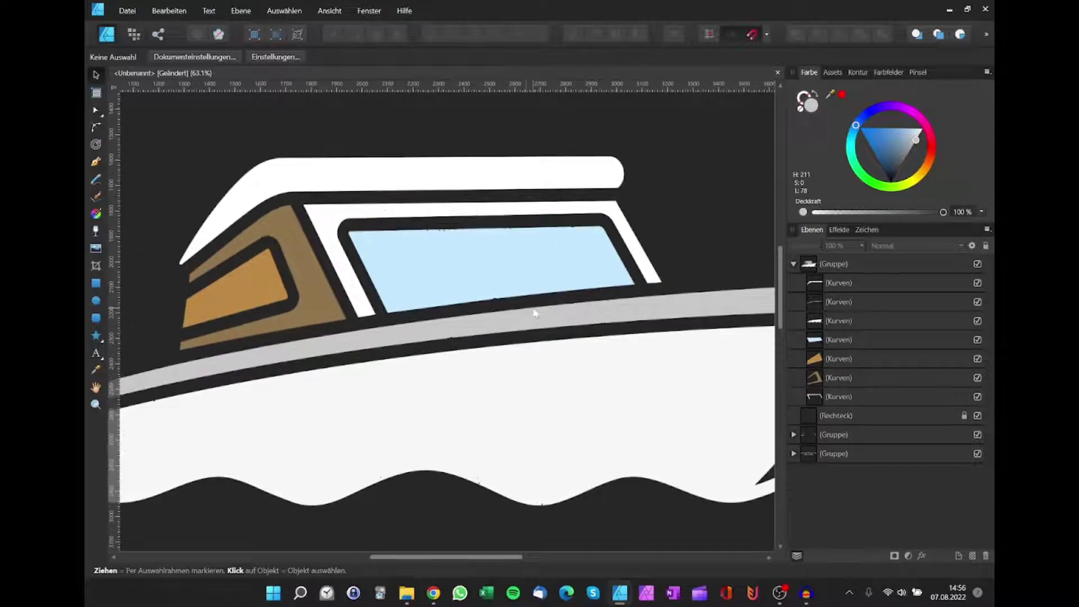
scroll(528, 309, "up", 1)
double_click(502, 279)
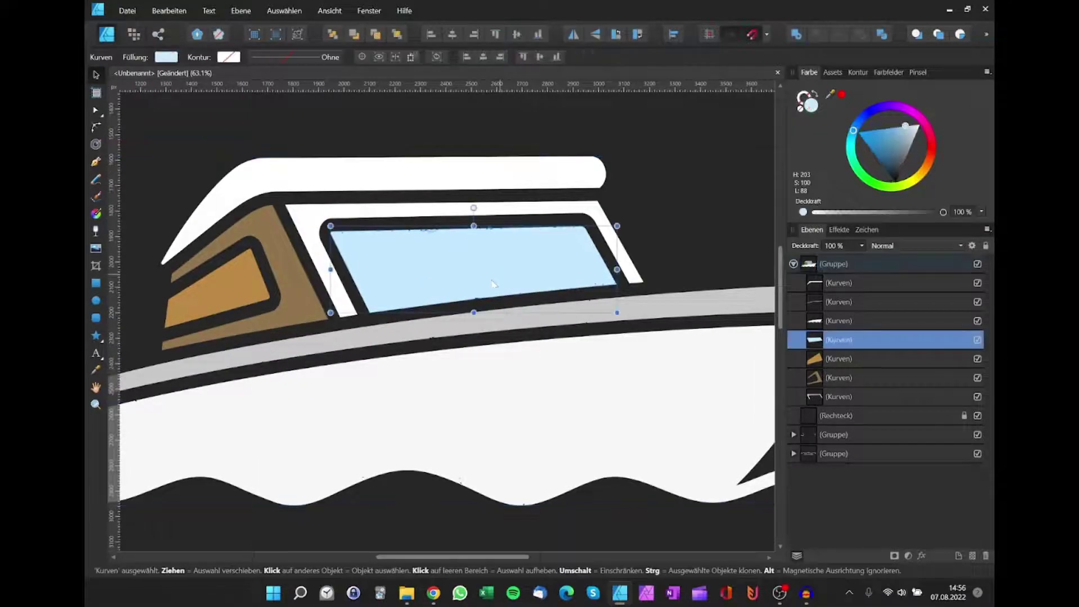
scroll(429, 264, "up", 2)
scroll(464, 266, "down", 4)
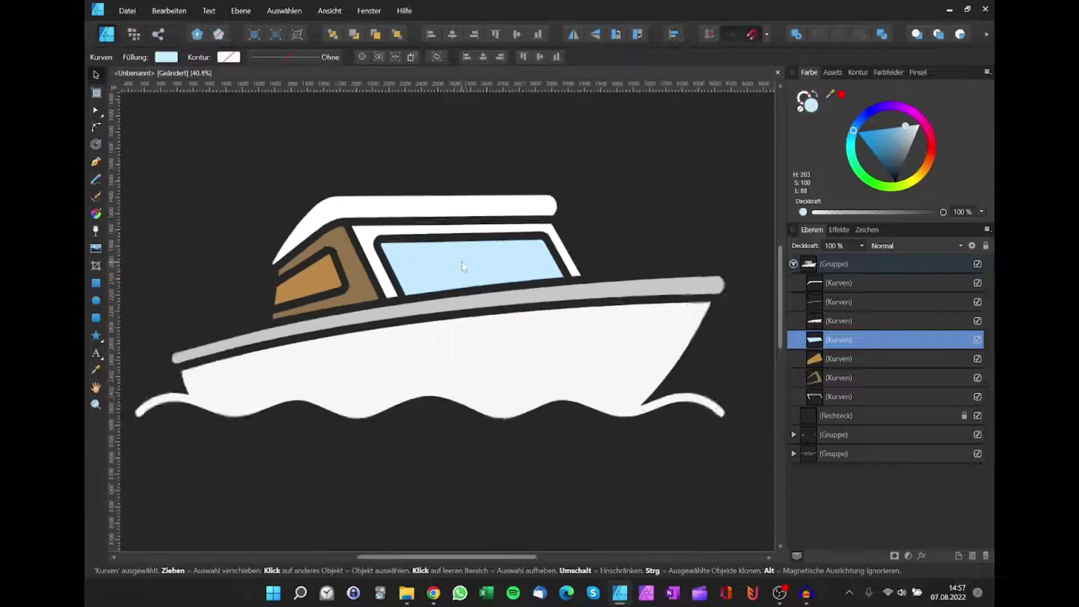
scroll(463, 266, "down", 2)
left_click(96, 283)
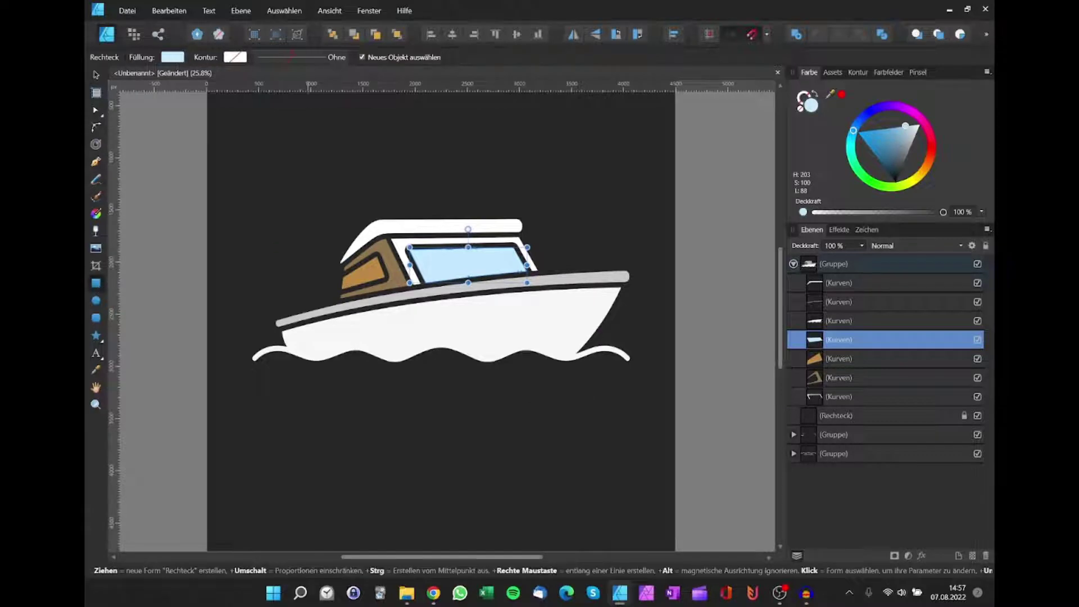
Step: Draw a tall narrow rectangle, tilt it to the window's slant, and fill it white
left_click_drag(244, 112, 262, 220)
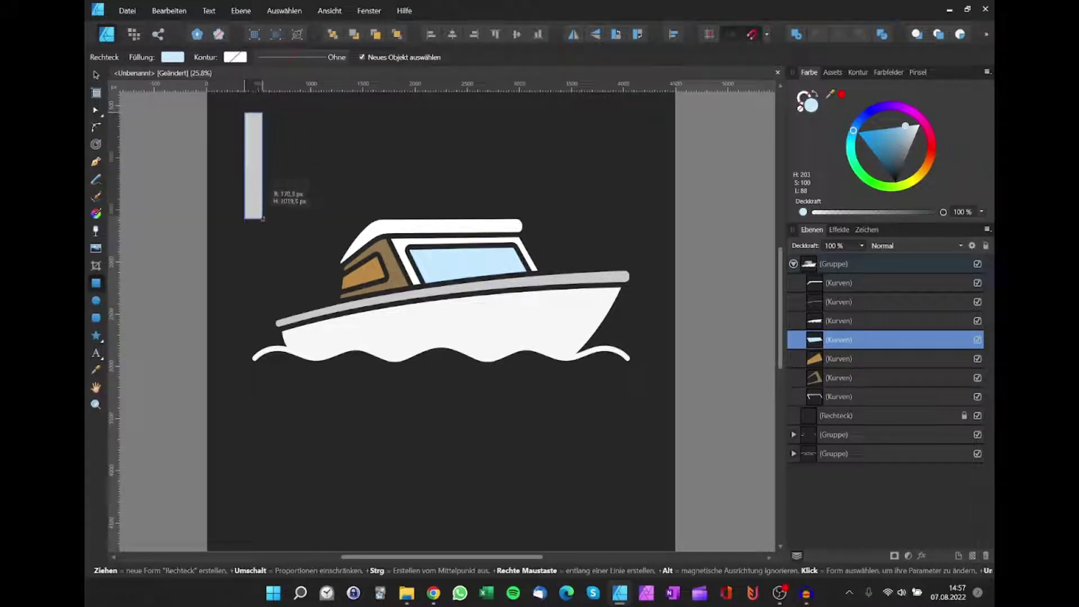
left_click_drag(262, 219, 265, 285)
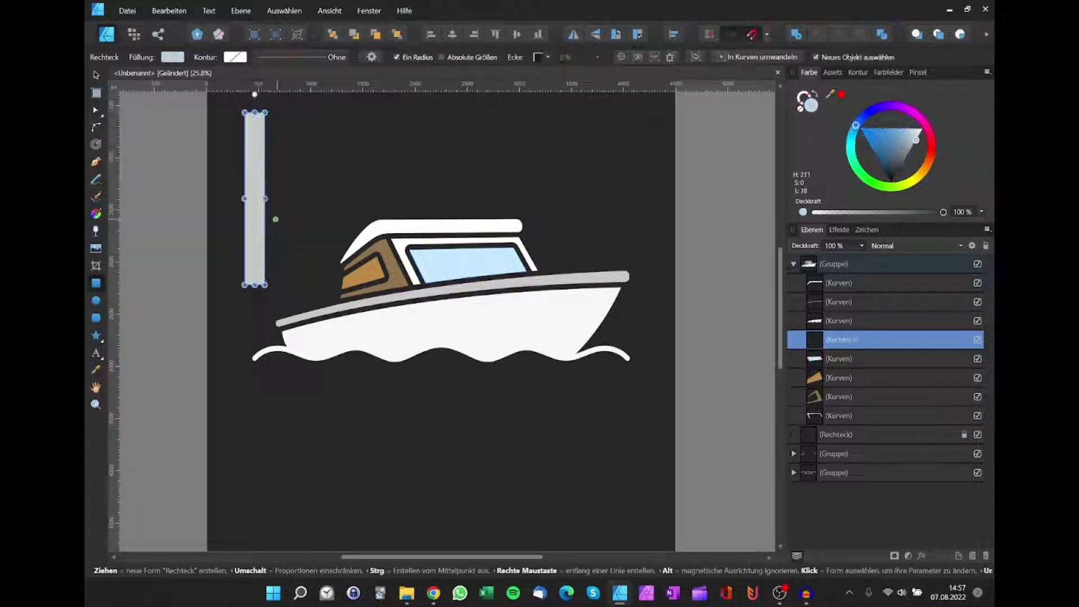
scroll(265, 164, "up", 1)
left_click_drag(254, 131, 306, 146)
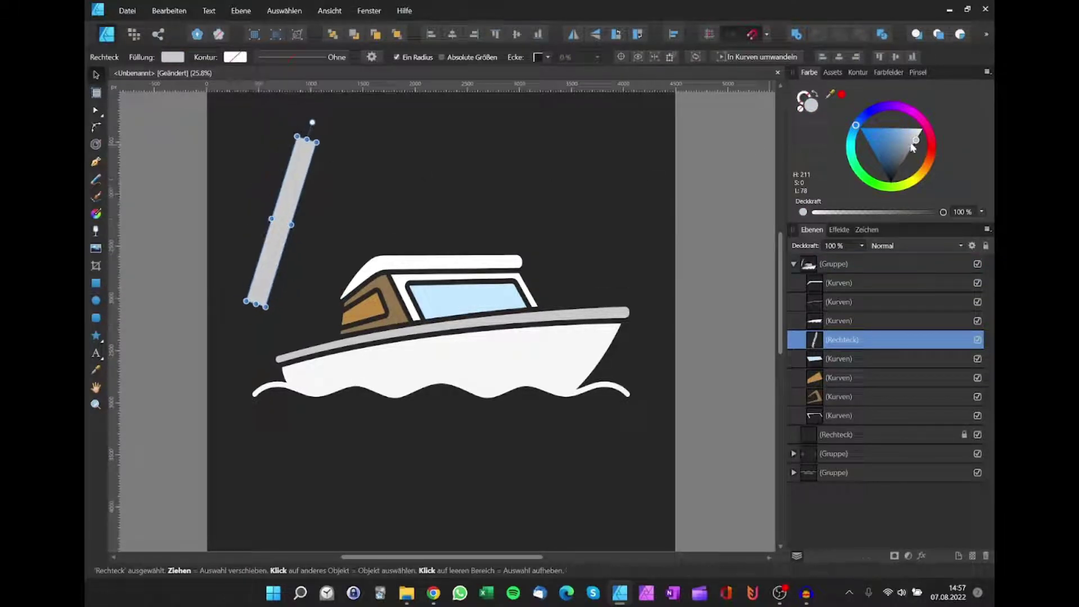
left_click_drag(913, 147, 922, 129)
Step: Position and shorten the white stripe over the window, then clip it inside the window pane
left_click_drag(292, 219, 474, 279)
scroll(474, 279, "up", 2)
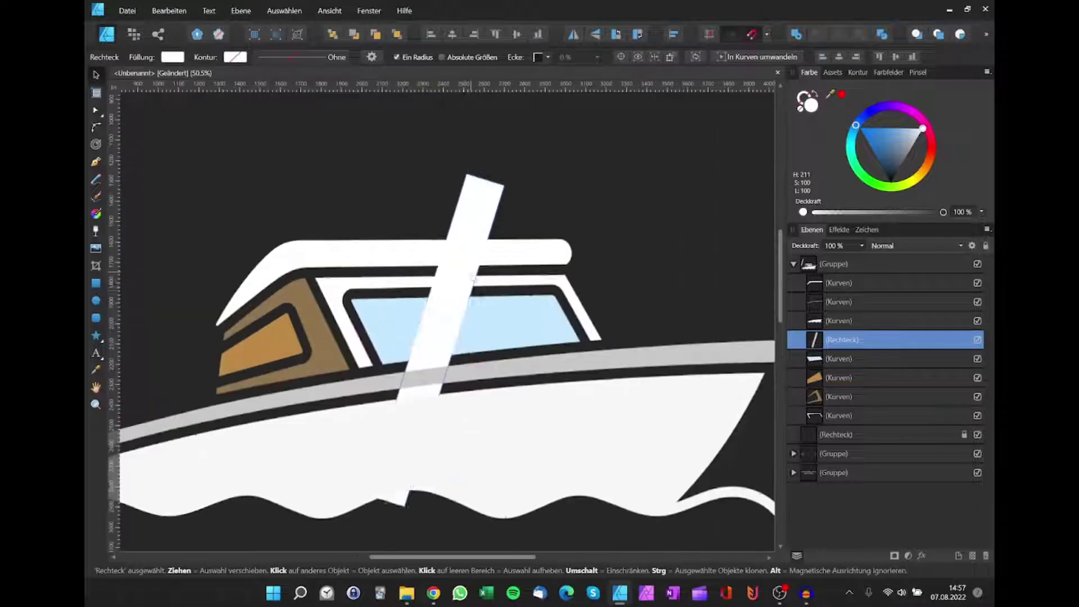
left_click_drag(487, 178, 459, 254)
scroll(455, 290, "up", 2)
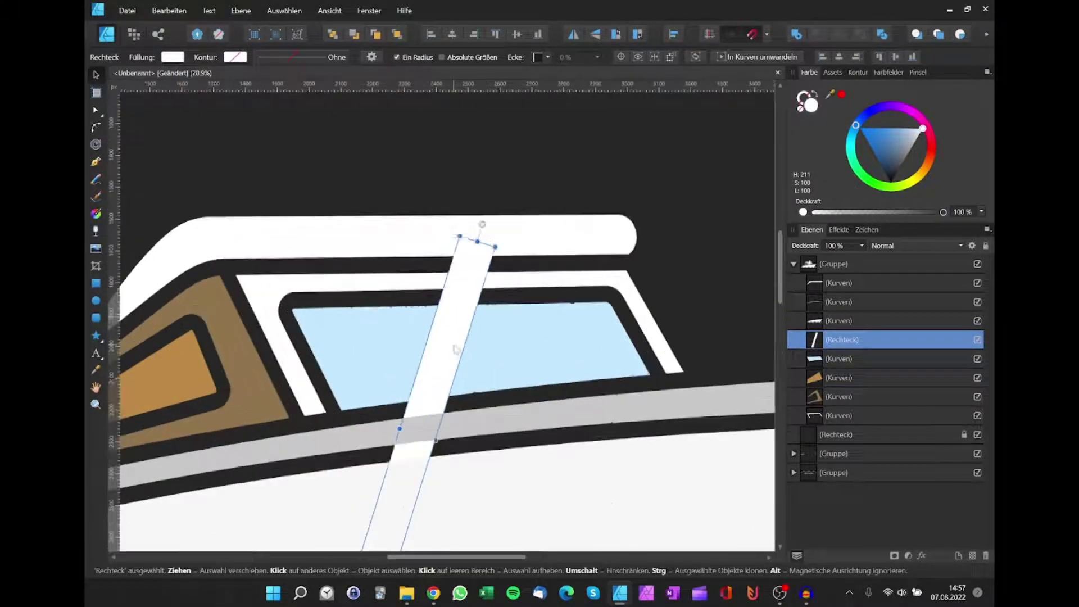
left_click_drag(457, 350, 456, 331)
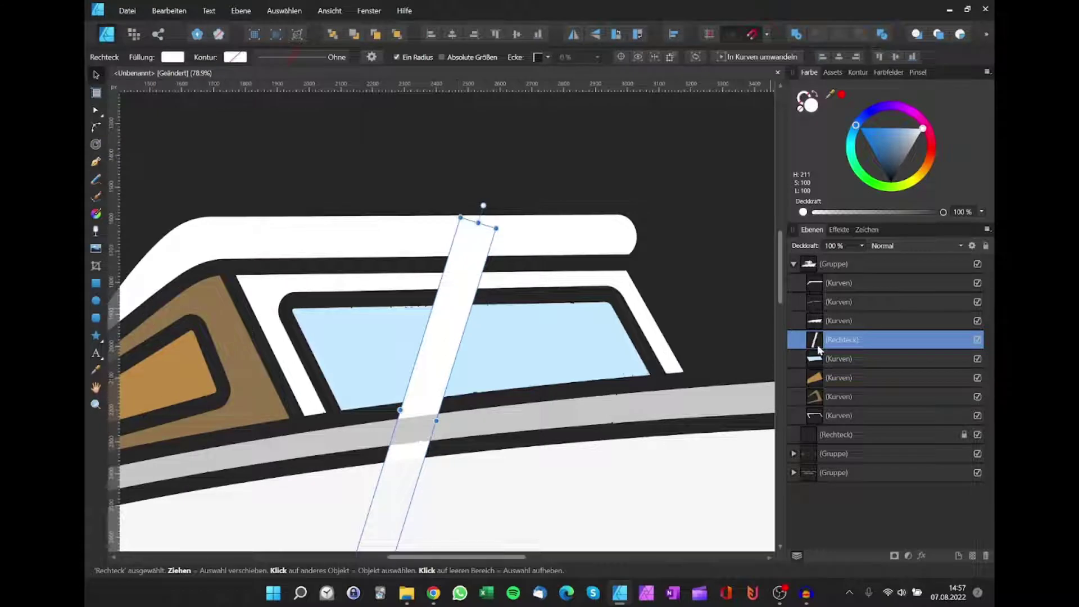
mouse_move(819, 349)
left_mouse_down()
mouse_move(825, 333)
mouse_move(850, 368)
left_mouse_up()
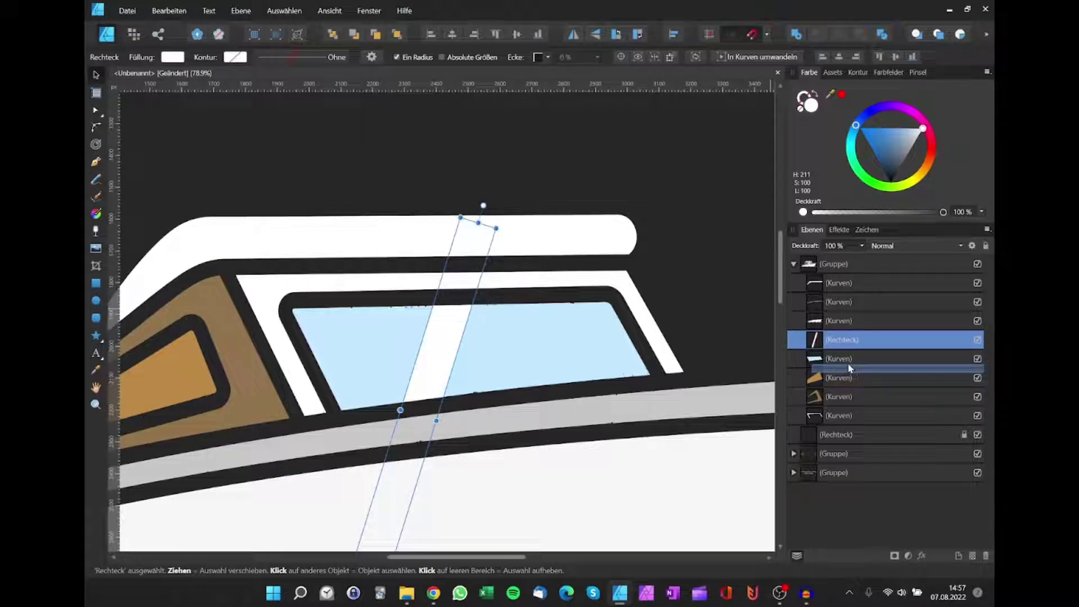
left_click_drag(850, 367, 825, 355)
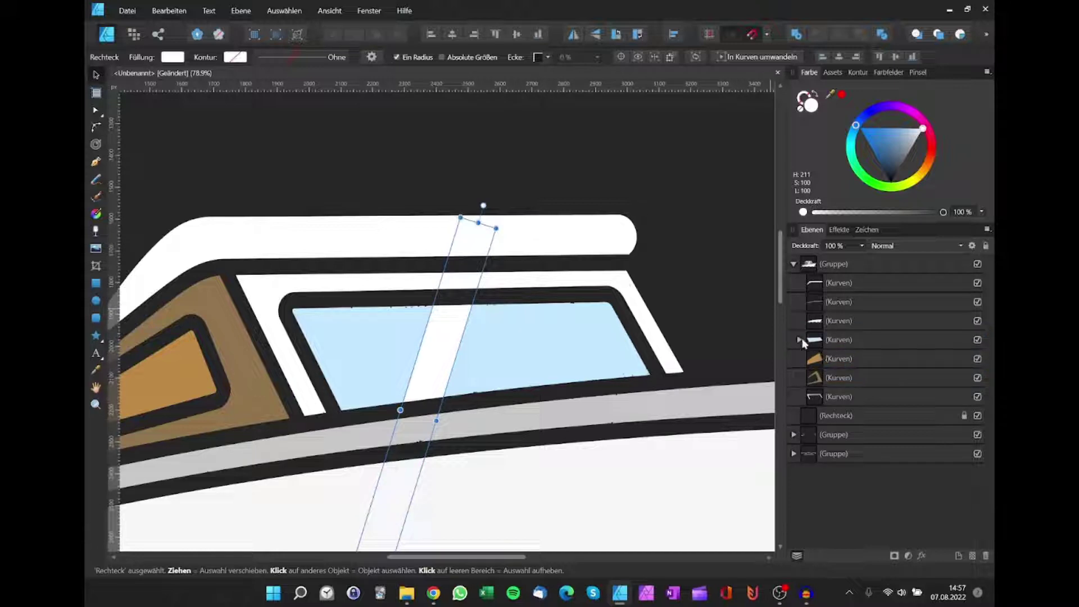
left_click(799, 339)
Step: Duplicate the reflection stripe with Ctrl+J and move the copy right across the window
scroll(478, 356, "down", 5)
scroll(478, 355, "down", 3)
scroll(478, 355, "up", 8)
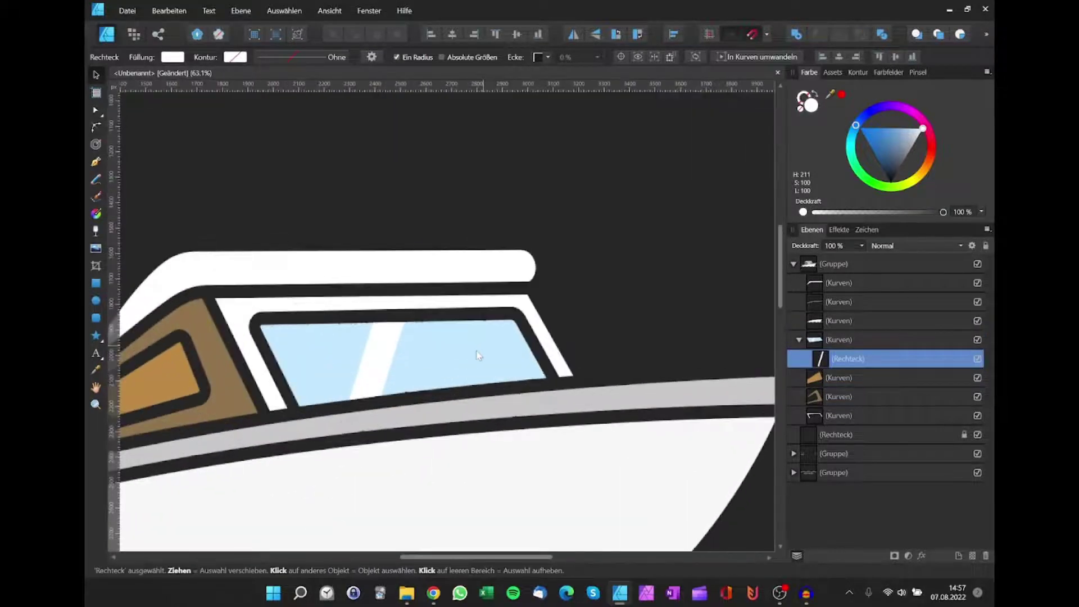
key("ctrl+j")
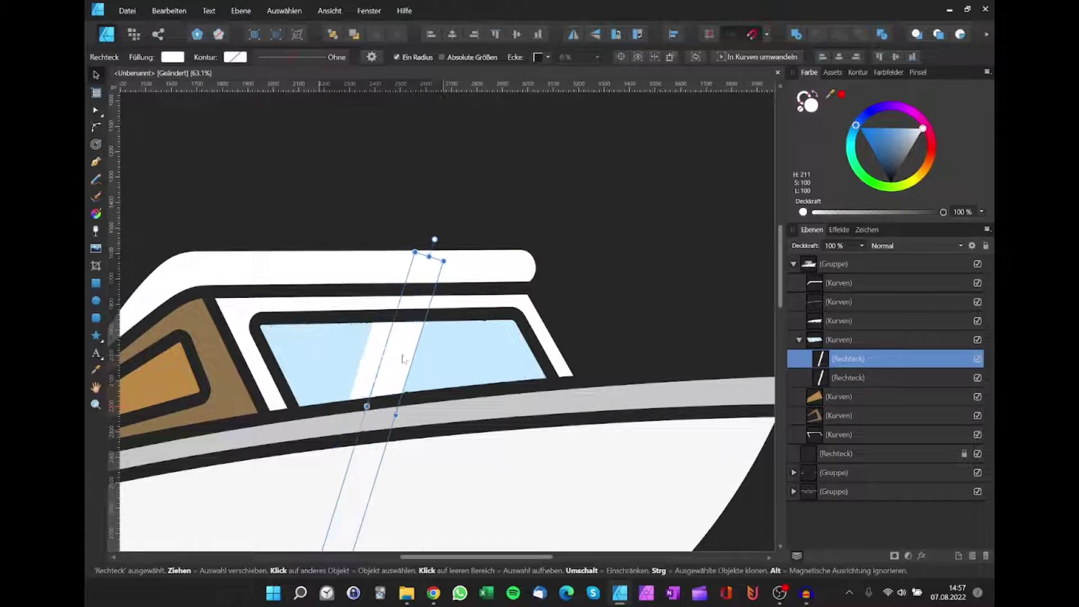
left_click_drag(402, 359, 462, 361)
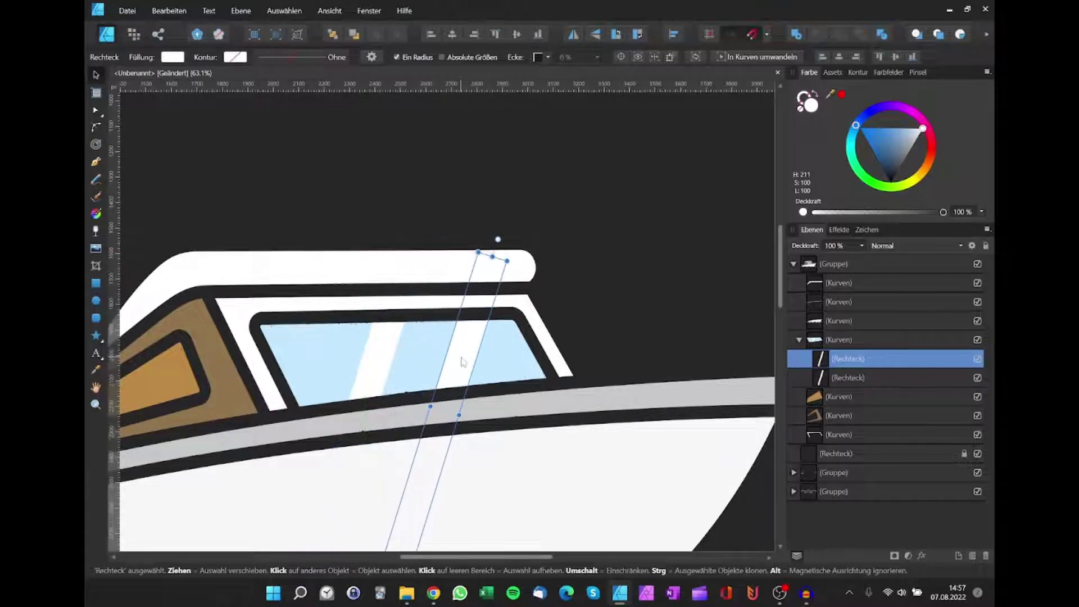
scroll(462, 362, "down", 5)
scroll(462, 361, "up", 1)
scroll(462, 361, "up", 2)
scroll(462, 364, "up", 2)
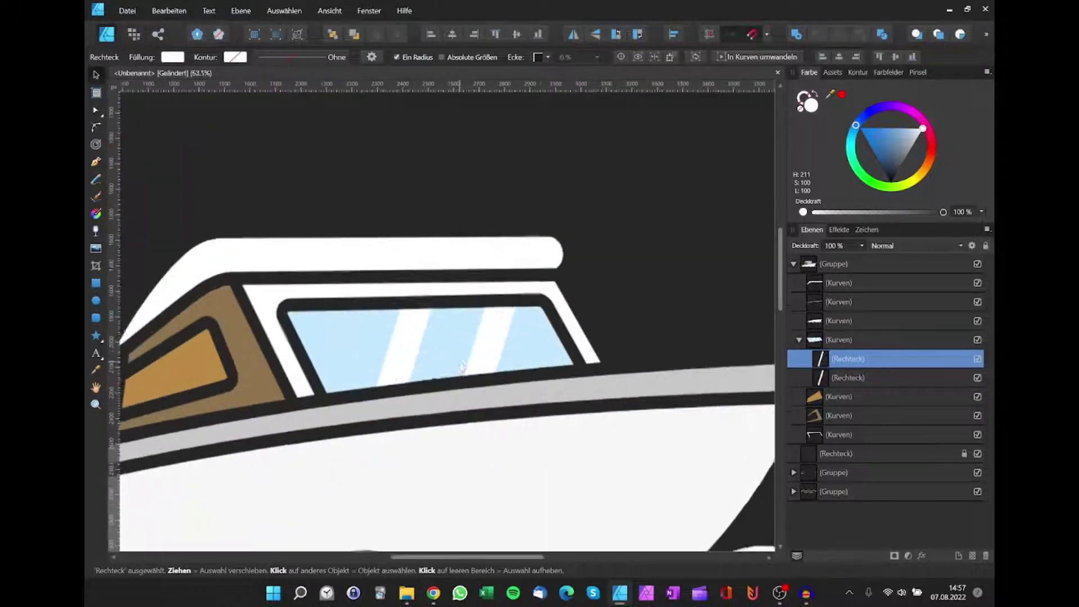
scroll(461, 366, "up", 1)
scroll(486, 346, "up", 3)
scroll(489, 346, "up", 1)
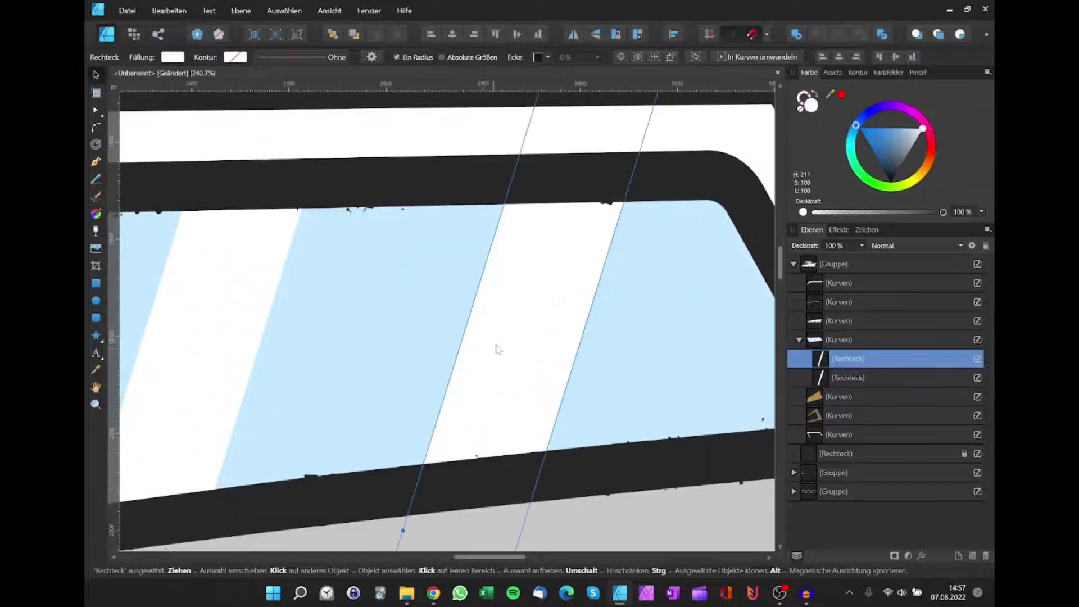
left_click_drag(496, 349, 574, 362)
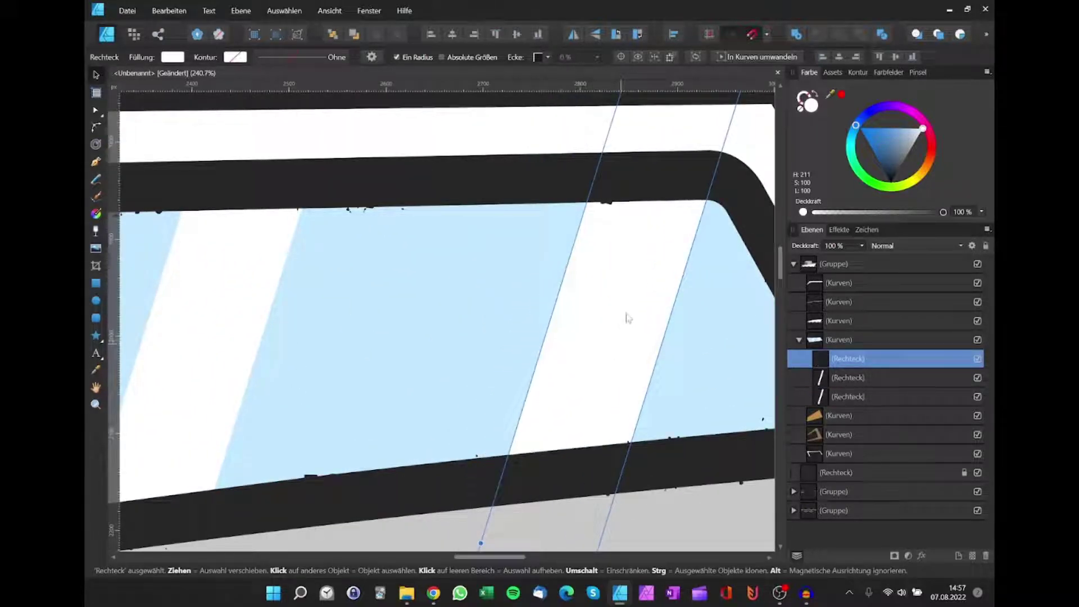
Step: Alt-drag a third stripe to the left and make it narrower
left_click_drag(624, 346, 459, 275)
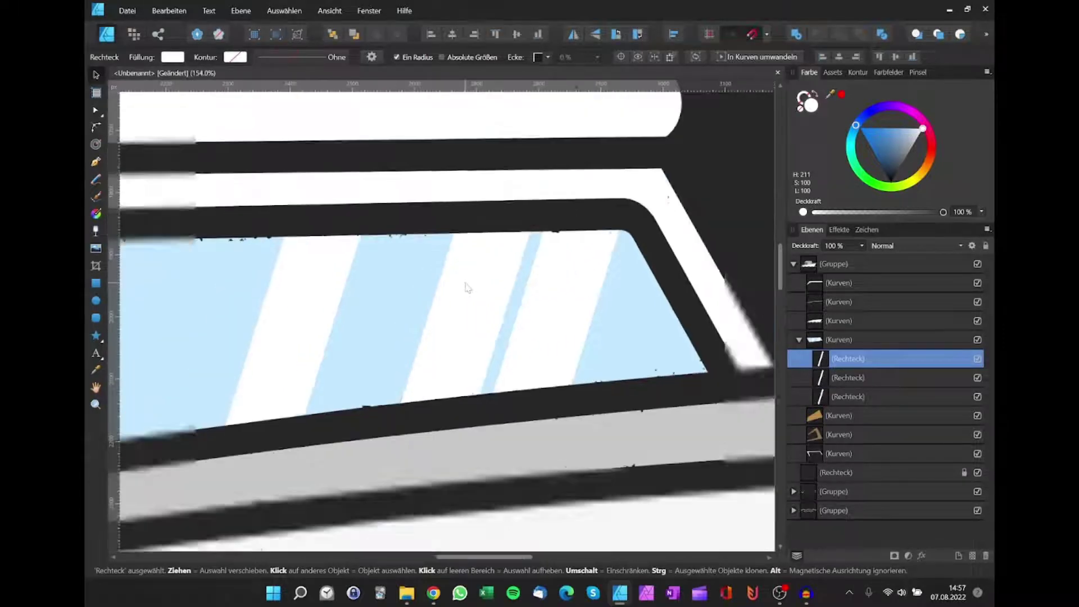
scroll(460, 275, "down", 2)
left_click_drag(388, 442, 444, 449)
scroll(535, 354, "down", 4)
scroll(562, 345, "down", 4)
scroll(563, 346, "down", 2)
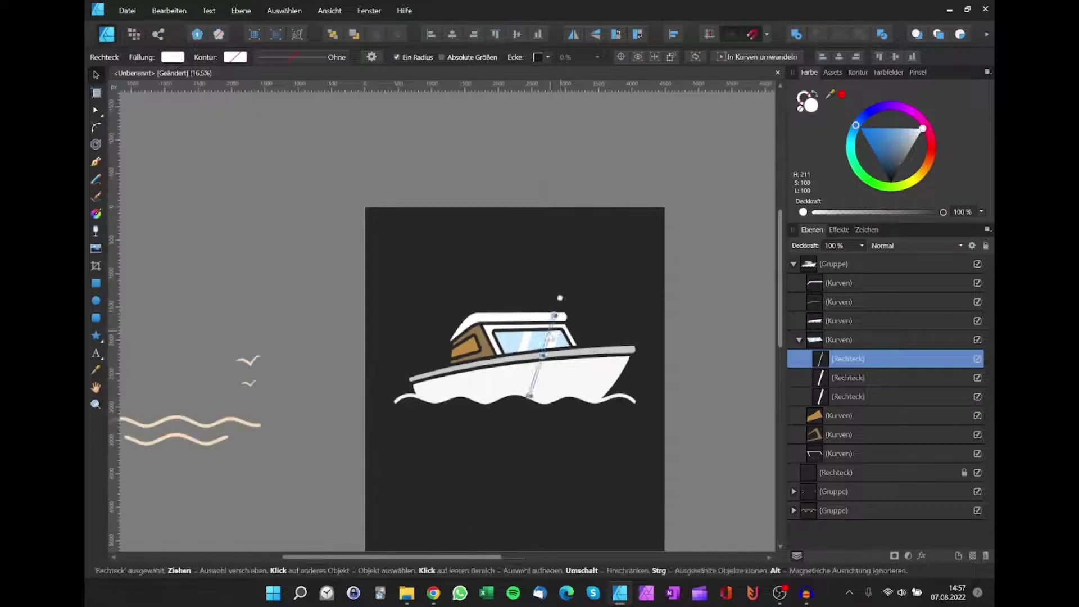
scroll(553, 348, "up", 5)
scroll(544, 353, "up", 3)
scroll(534, 347, "up", 2)
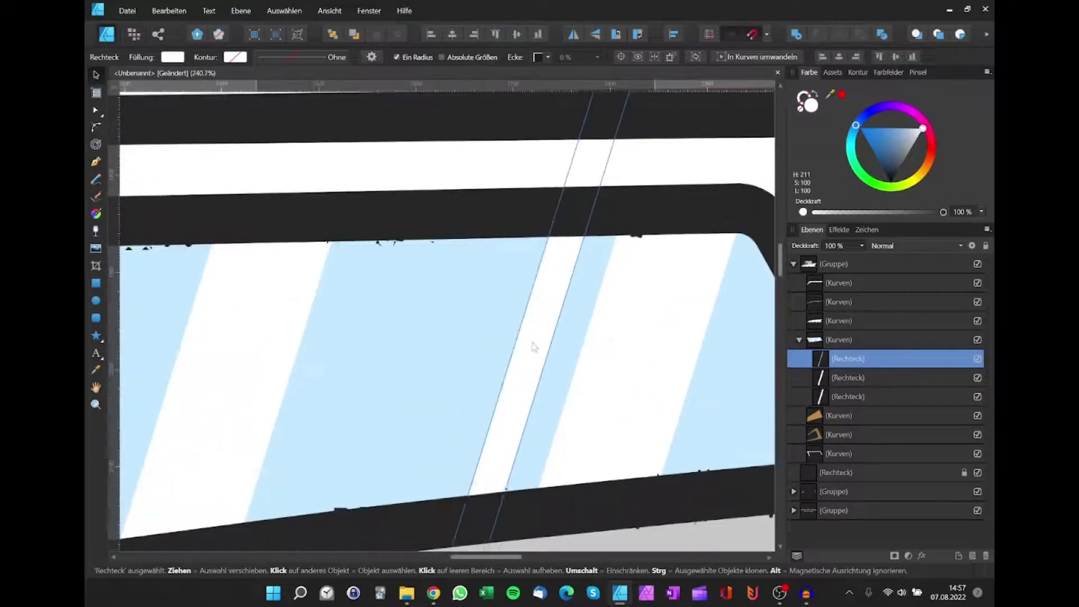
Step: Check the three stripes, clear the selection, and select the whole boat group
left_click(597, 355)
scroll(602, 350, "down", 6)
scroll(602, 343, "down", 3)
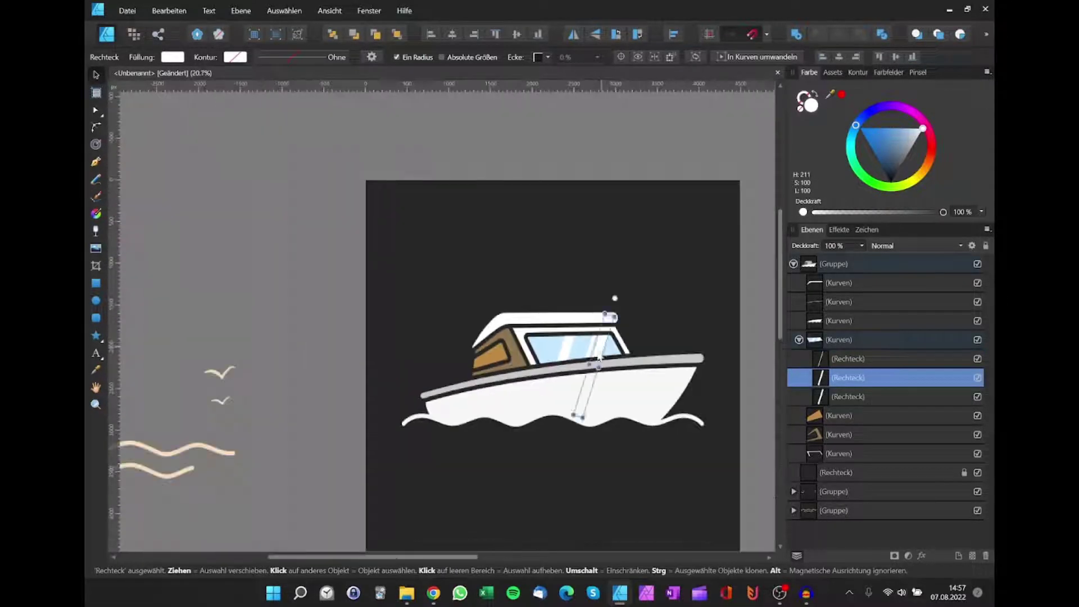
scroll(532, 194, "down", 1)
left_click(533, 196)
scroll(531, 209, "down", 2)
scroll(531, 213, "down", 3)
scroll(531, 220, "up", 4)
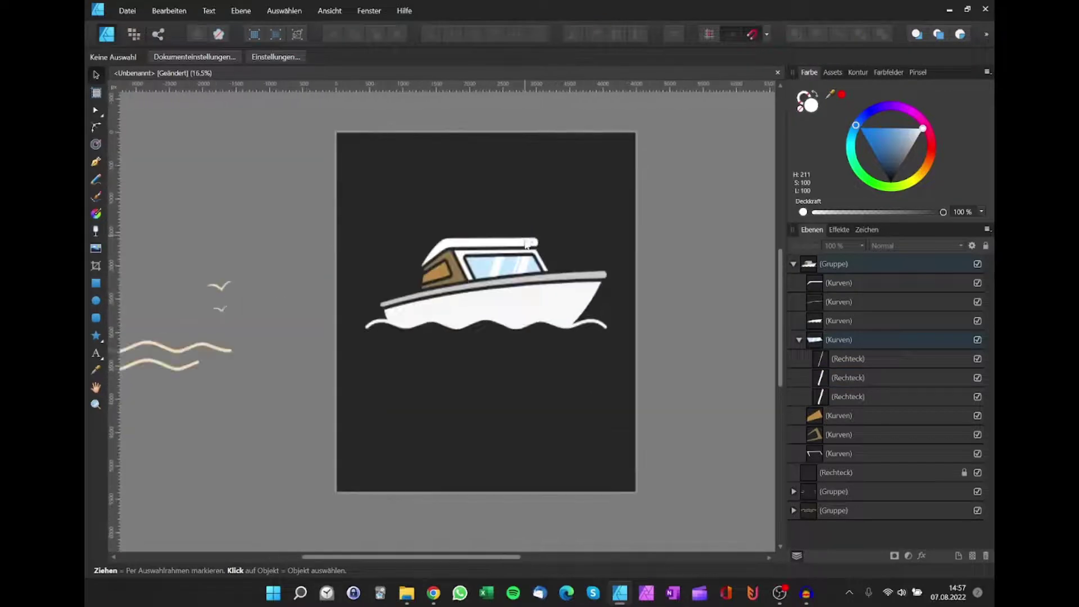
scroll(482, 185, "up", 1)
scroll(490, 168, "up", 4)
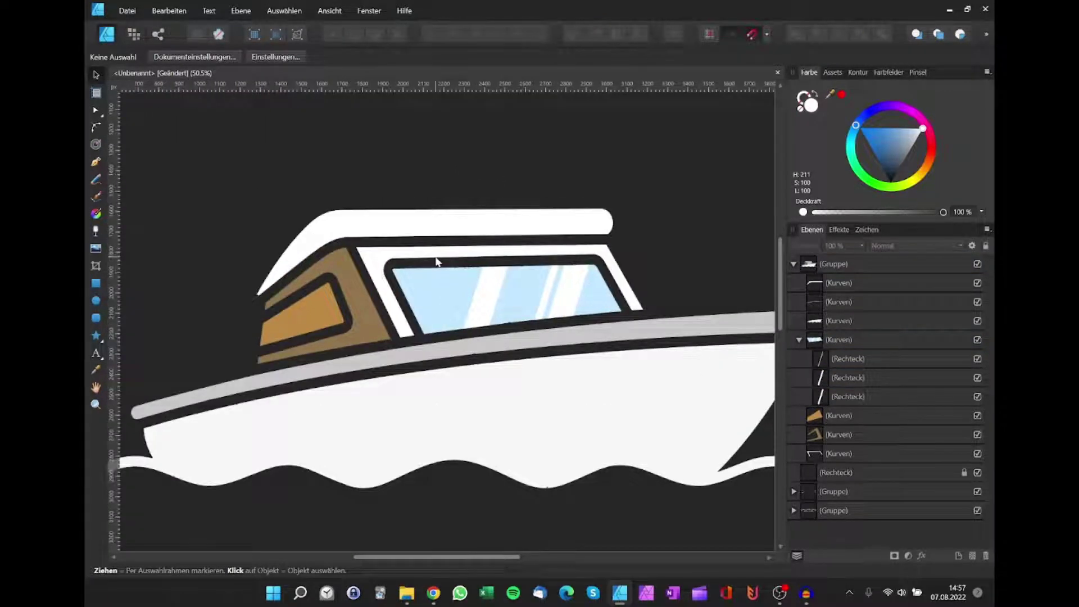
scroll(461, 292, "right", 1)
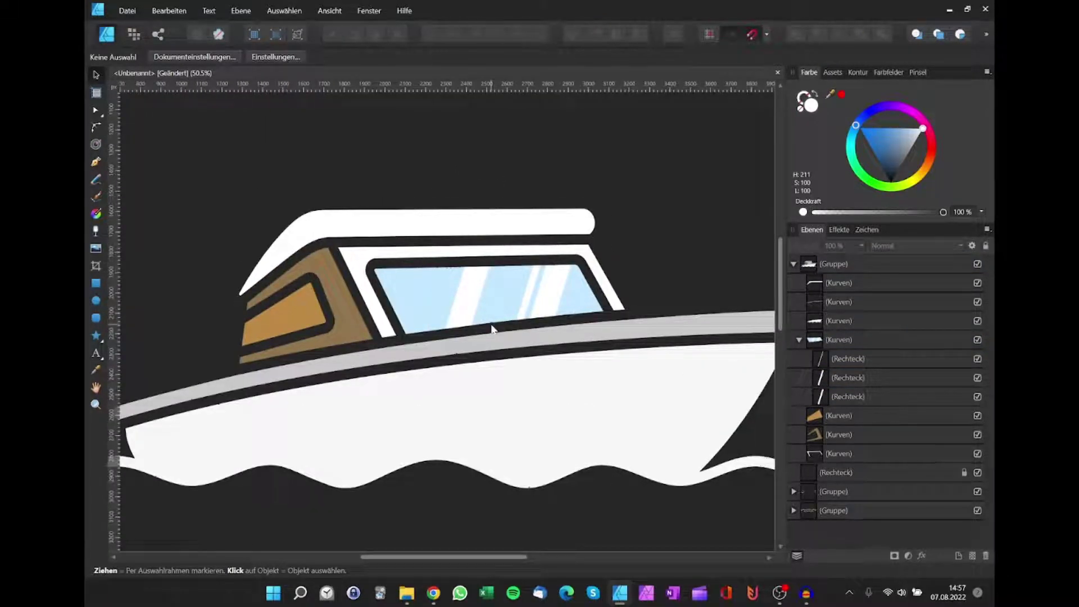
scroll(428, 286, "up", 3)
left_click(407, 305)
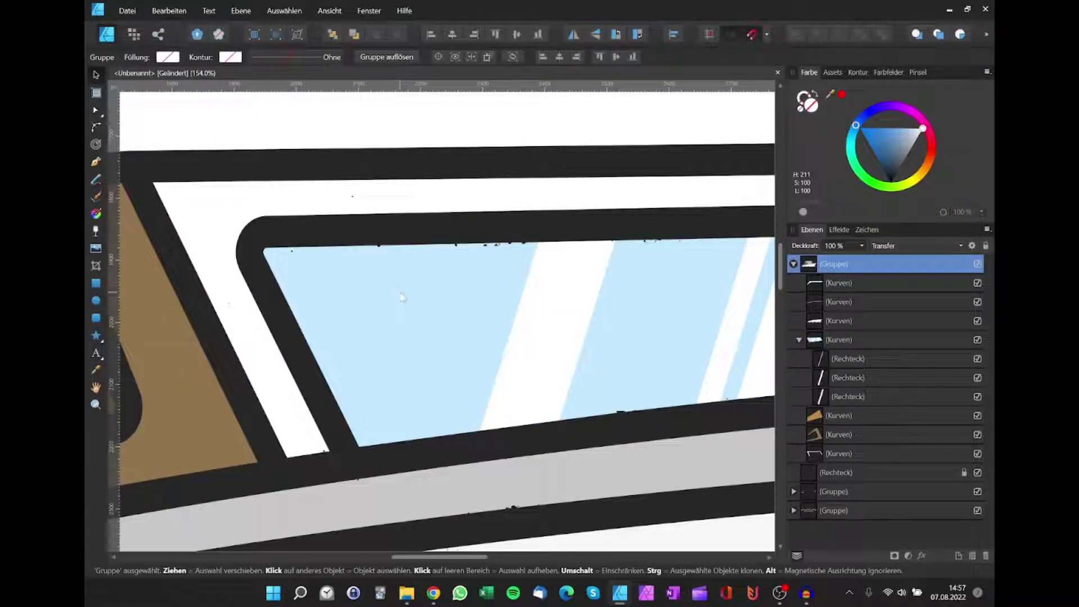
Step: With the Pen tool, trace a curve down the glass's left edge into the bottom-left corner
left_click(96, 162)
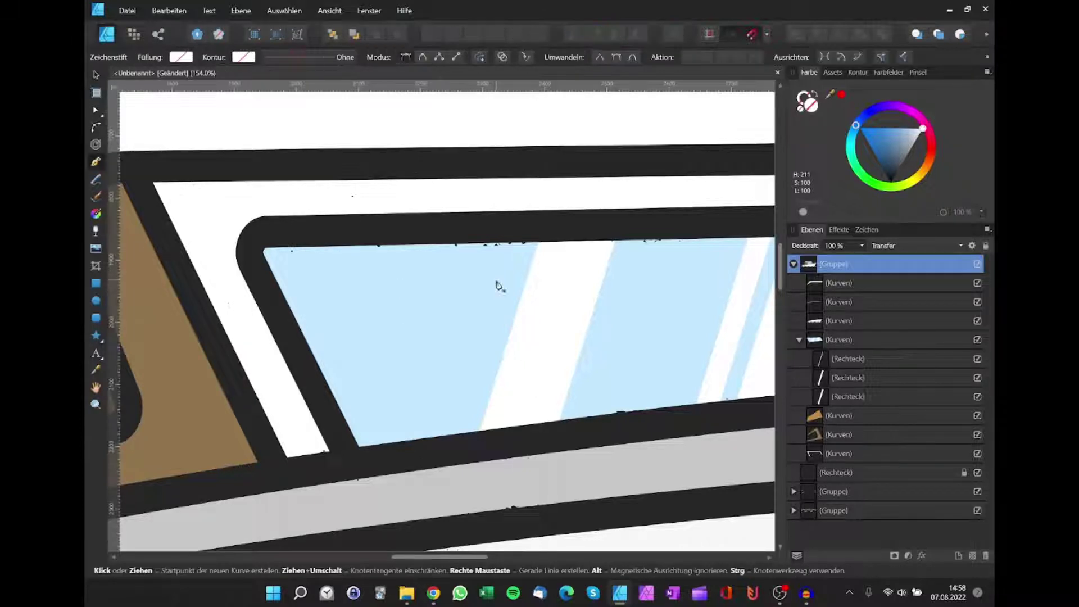
scroll(393, 323, "up", 1)
scroll(320, 323, "up", 1)
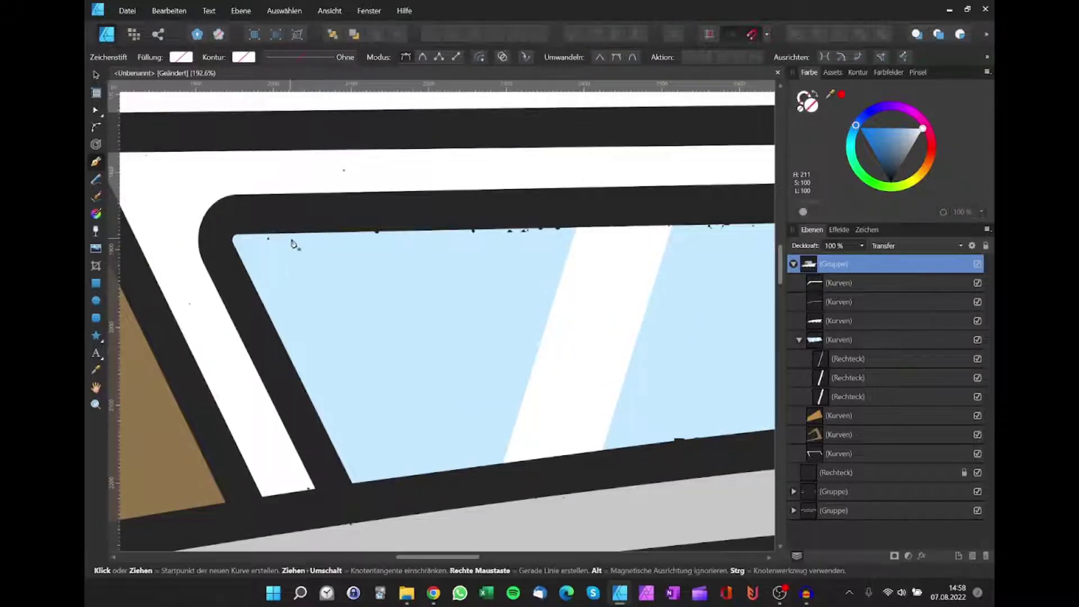
scroll(292, 243, "up", 1)
left_click(309, 219)
left_click_drag(279, 275, 284, 302)
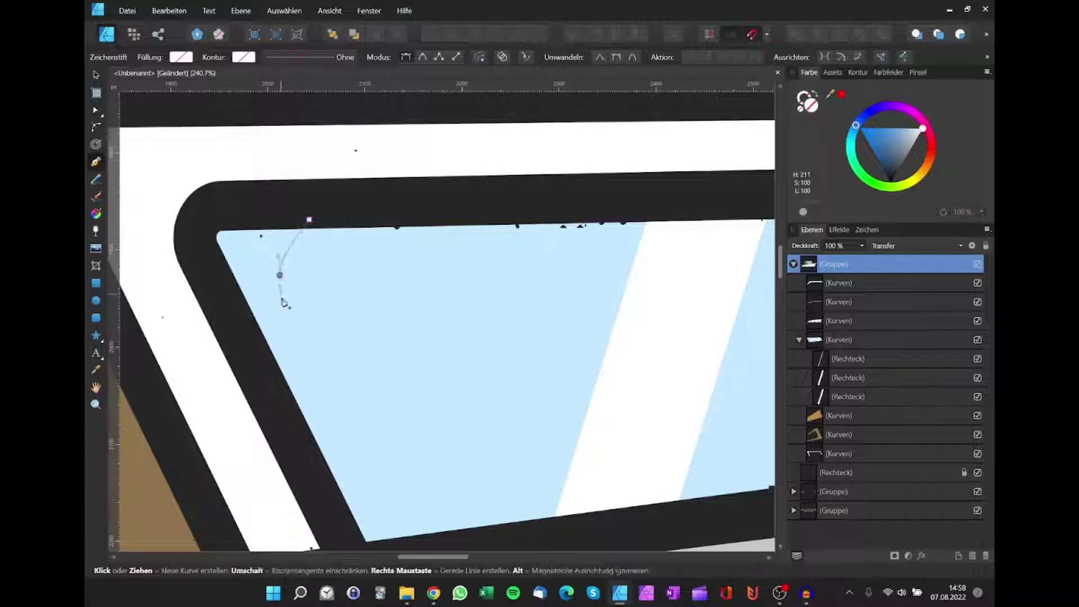
mouse_move(353, 465)
left_mouse_down()
mouse_move(370, 508)
mouse_move(536, 514)
left_mouse_up()
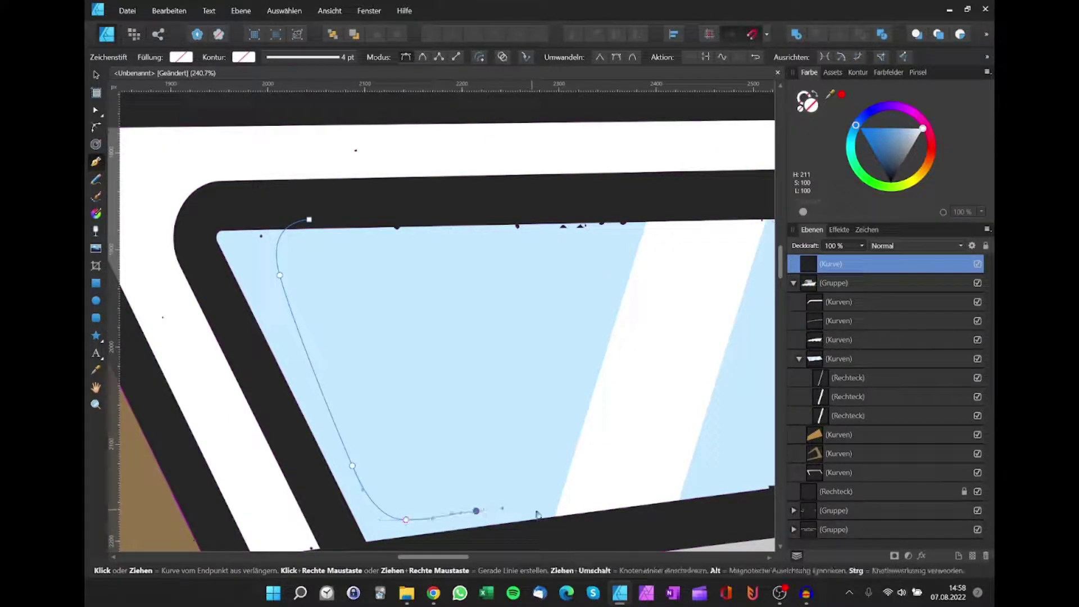
scroll(562, 509, "right", 2)
scroll(629, 475, "right", 2)
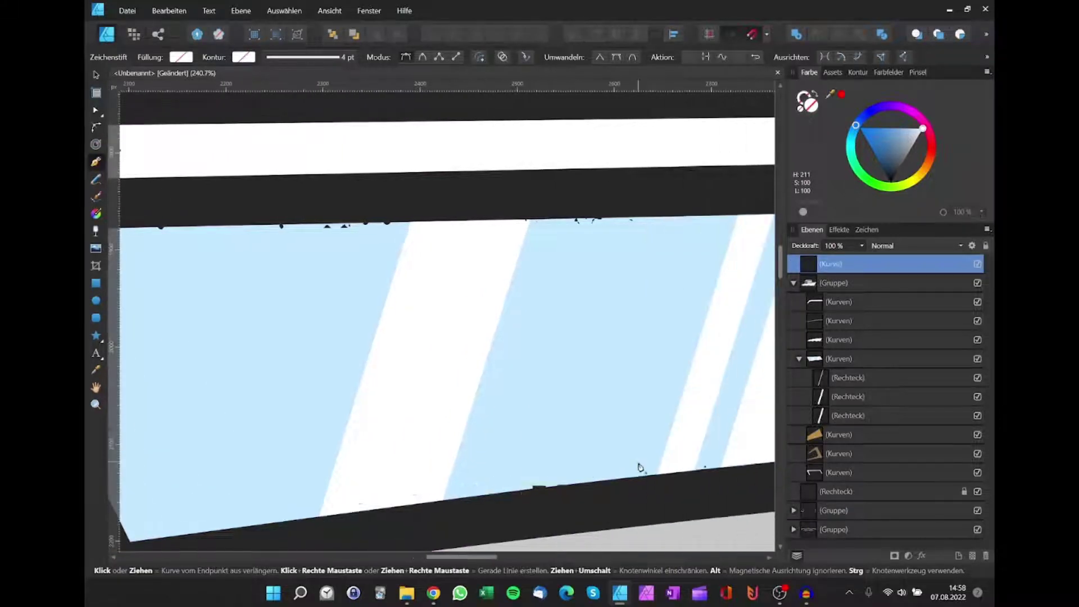
left_click_drag(665, 467, 684, 463)
Step: Continue the path along the bottom edge to the bottom-right corner, then close it at the top-left
scroll(679, 452, "right", 4)
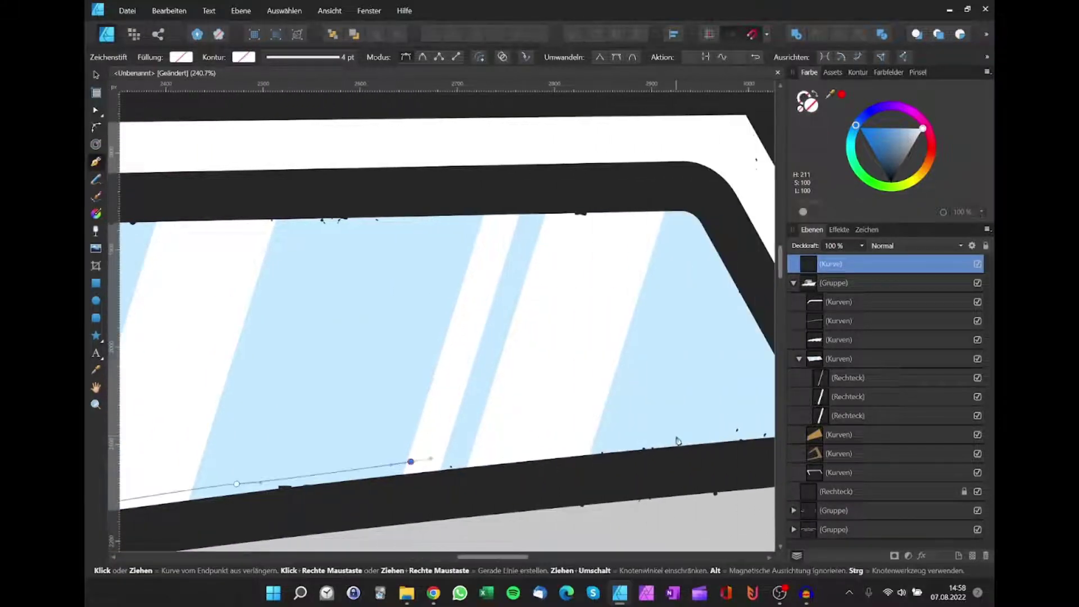
left_click(676, 437)
scroll(676, 438, "right", 2)
left_click(685, 419)
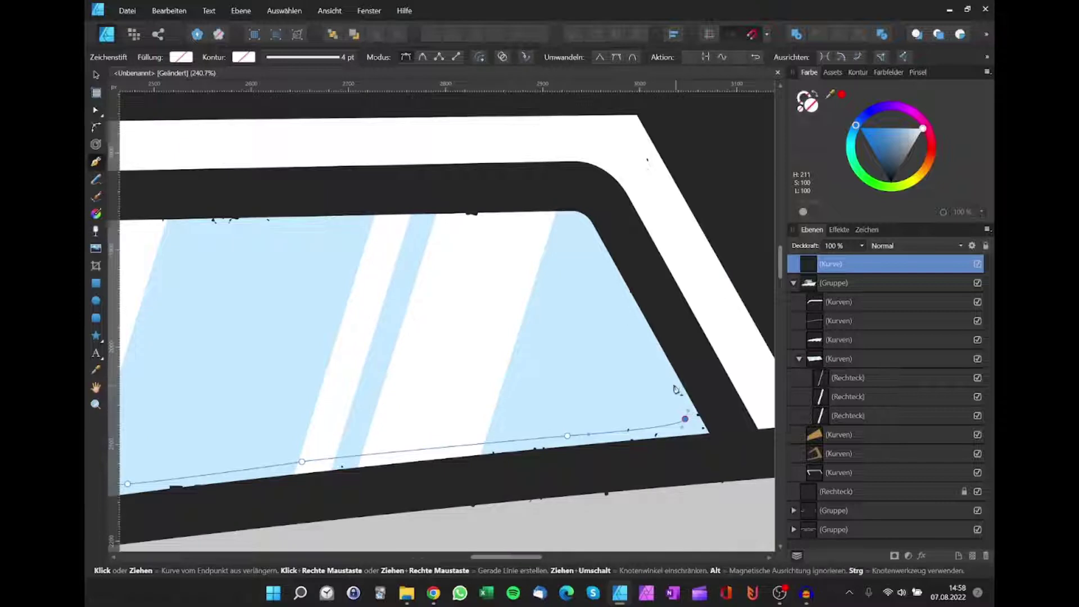
left_click_drag(679, 364, 672, 335)
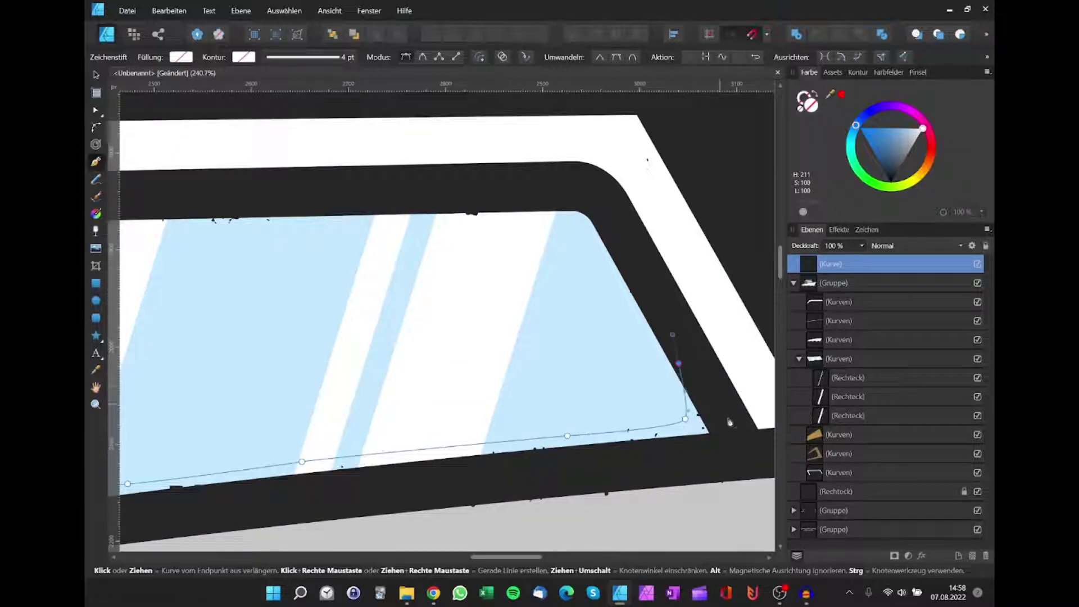
scroll(725, 466, "down", 3)
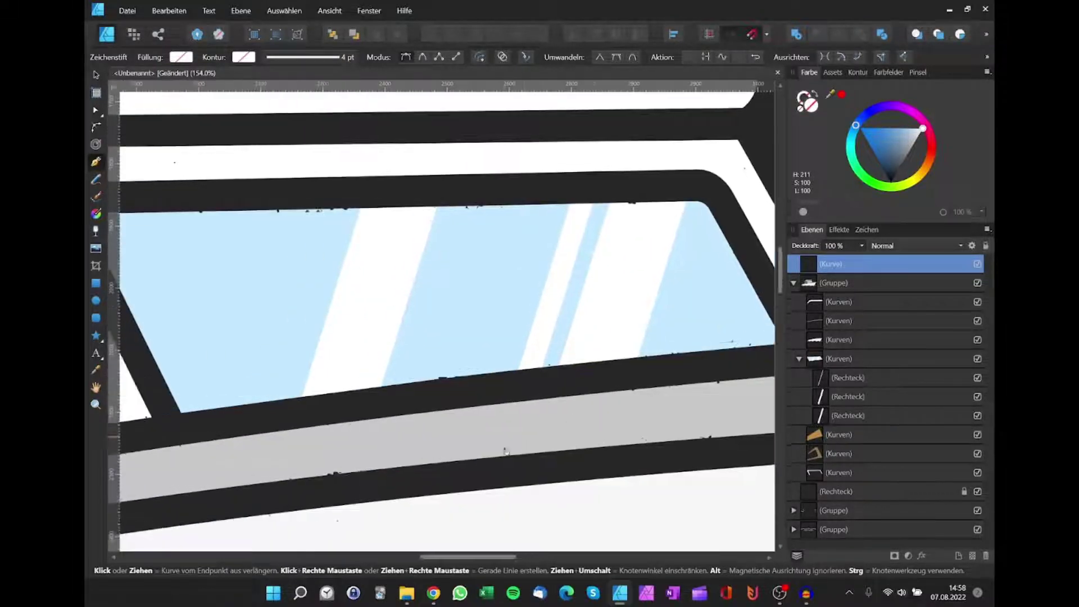
scroll(505, 451, "left", 1)
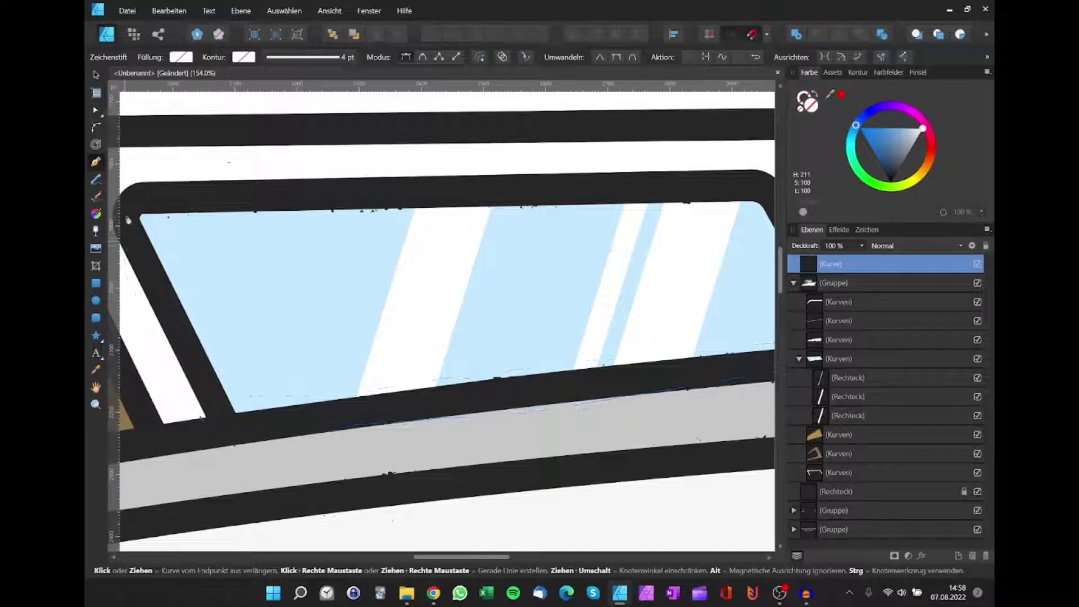
left_click(128, 200)
left_click(153, 182)
left_click(203, 207)
scroll(775, 137, "left", 1)
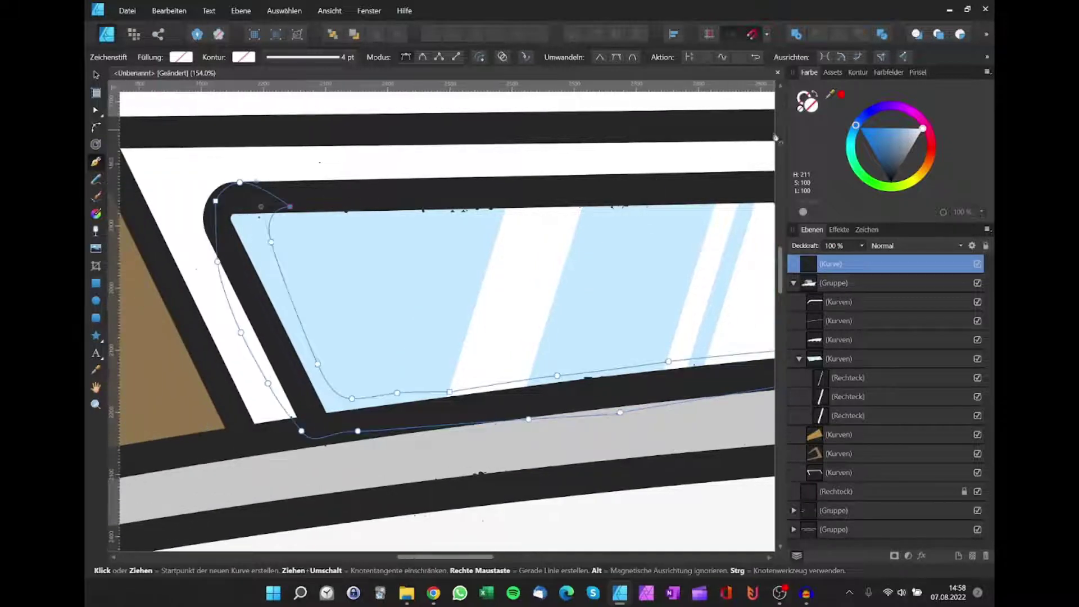
Step: Fill the new shape with the glass's light blue and move it into the window's group
key("i")
left_click(619, 251)
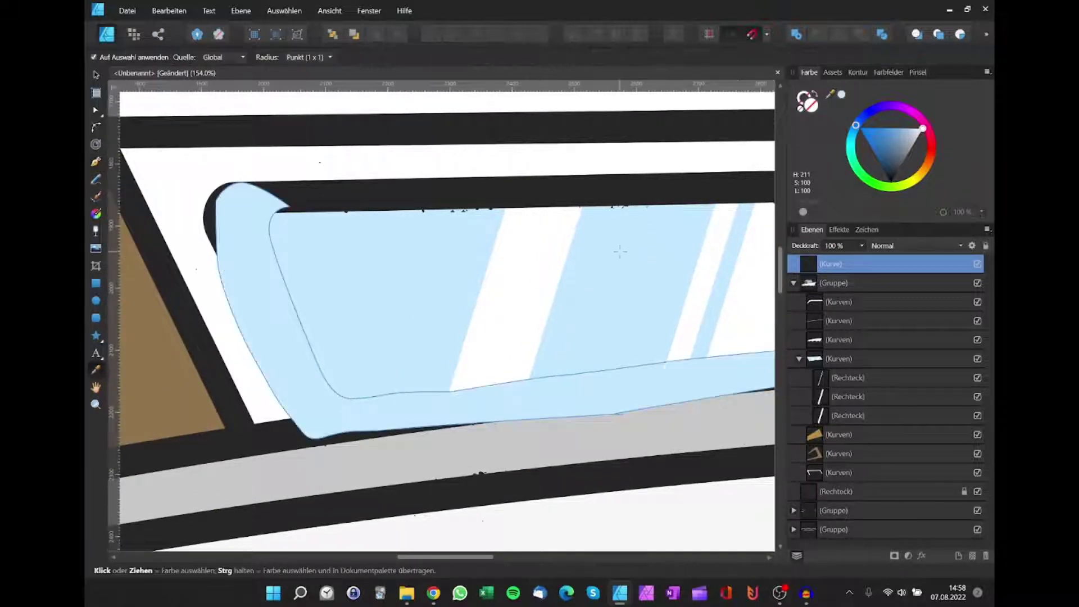
key("v")
left_click_drag(809, 264, 822, 373)
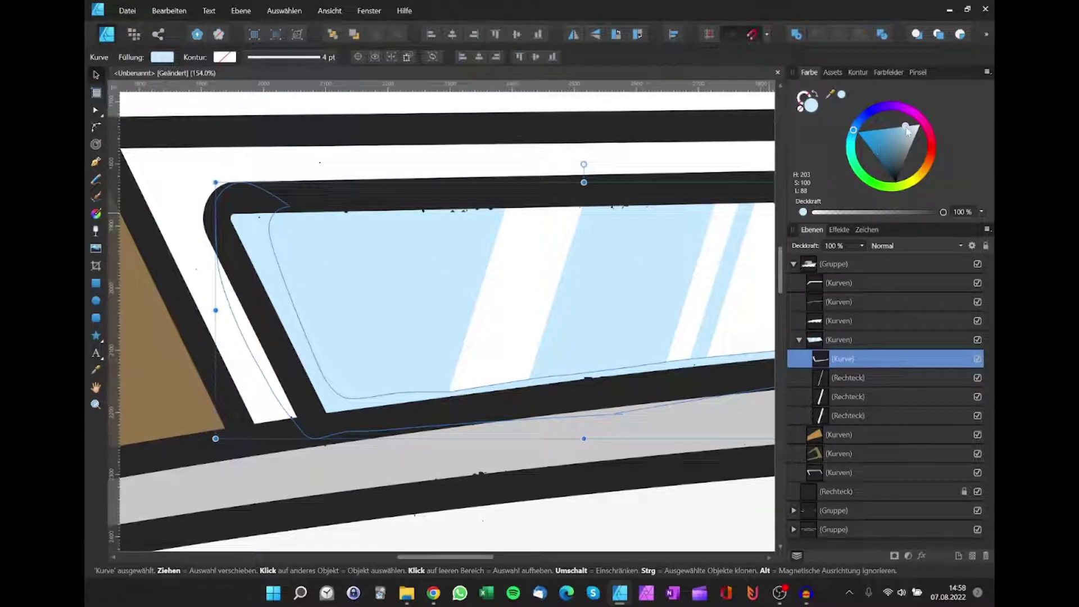
Step: Adjust the window-edge shape's blue fill in the Colour wheel, settling on a paler blue
mouse_move(862, 158)
left_mouse_down()
mouse_move(895, 129)
mouse_move(883, 129)
left_mouse_up()
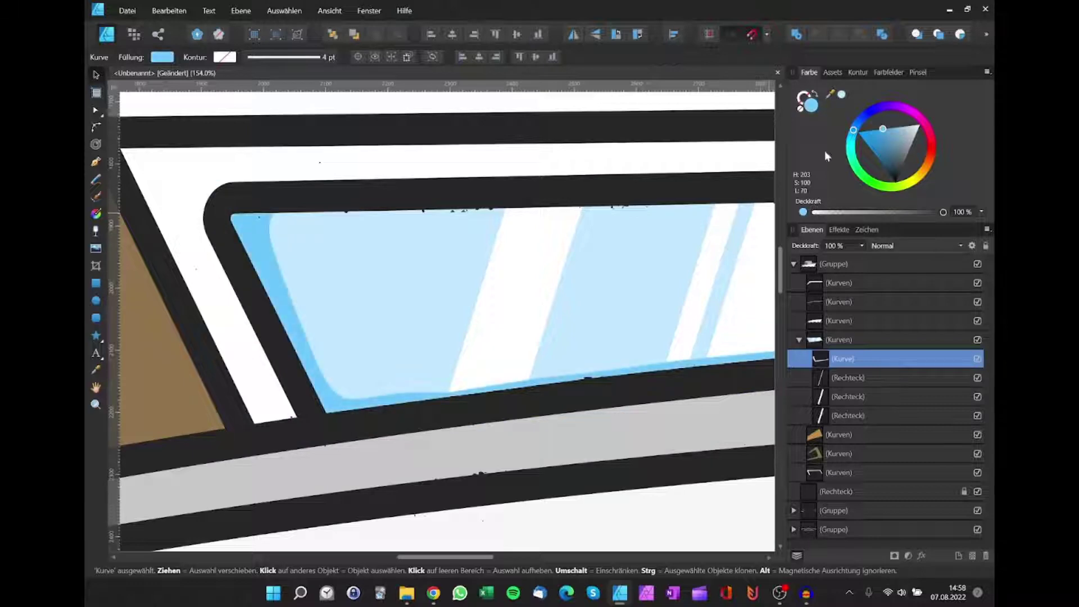
scroll(561, 226, "down", 10)
scroll(561, 226, "up", 3)
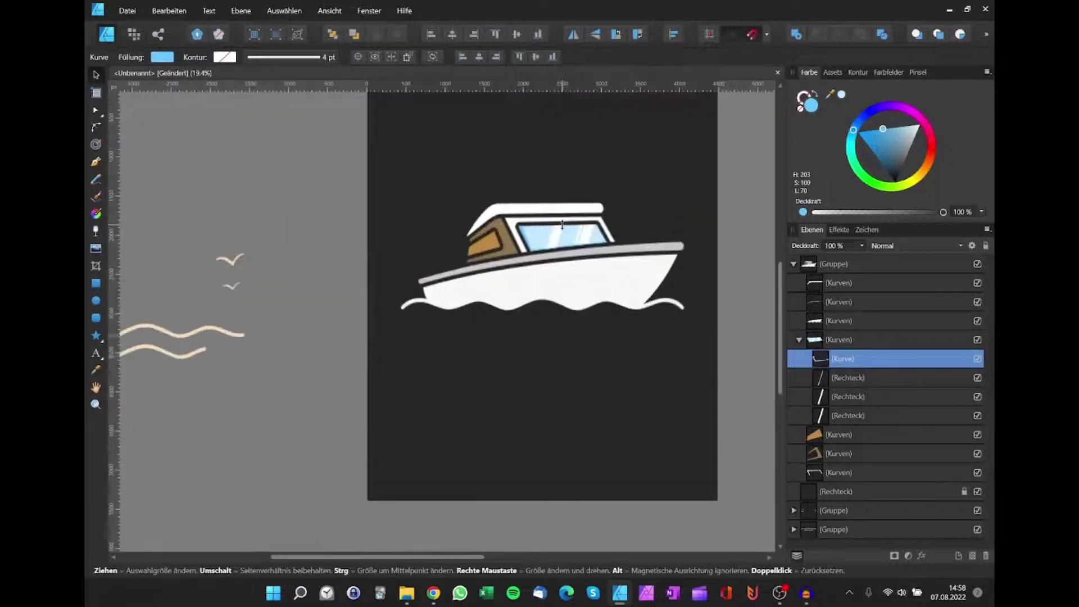
scroll(559, 236, "up", 2)
scroll(556, 248, "up", 4)
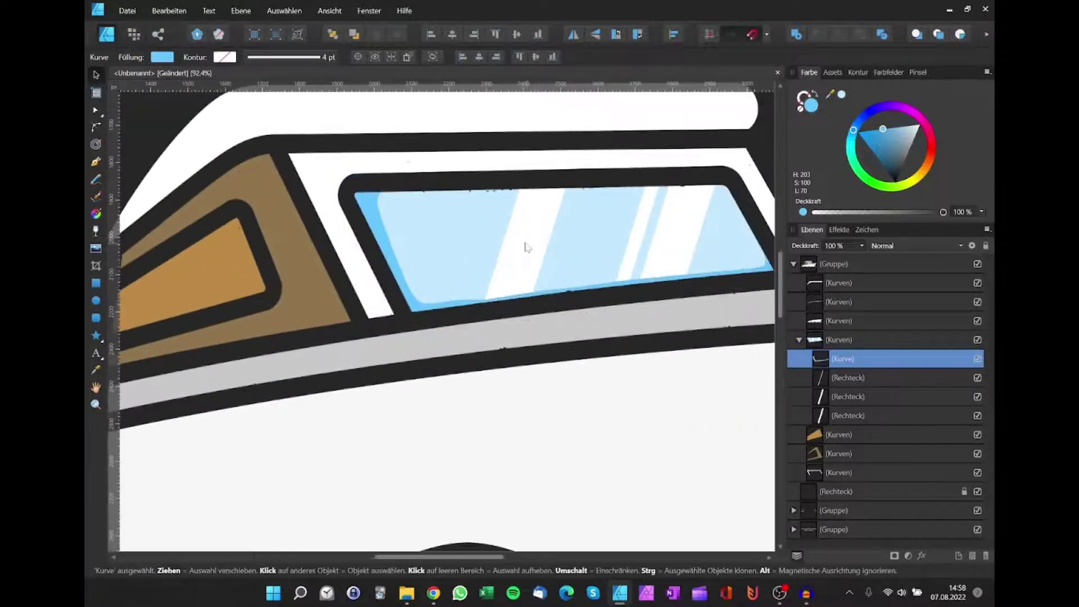
scroll(555, 248, "right", 4)
left_click(884, 136)
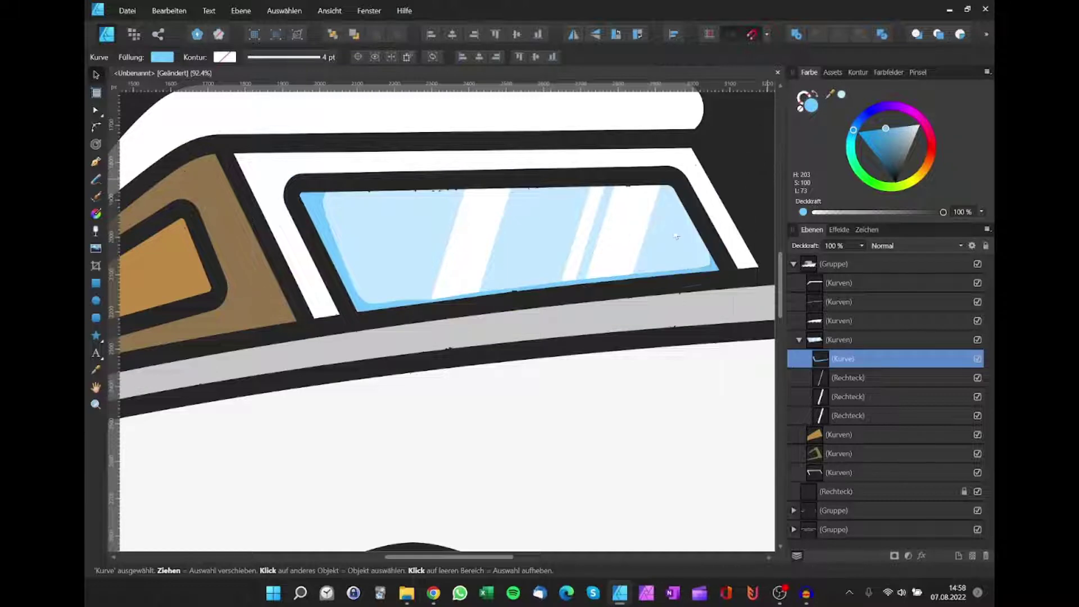
left_click(842, 95)
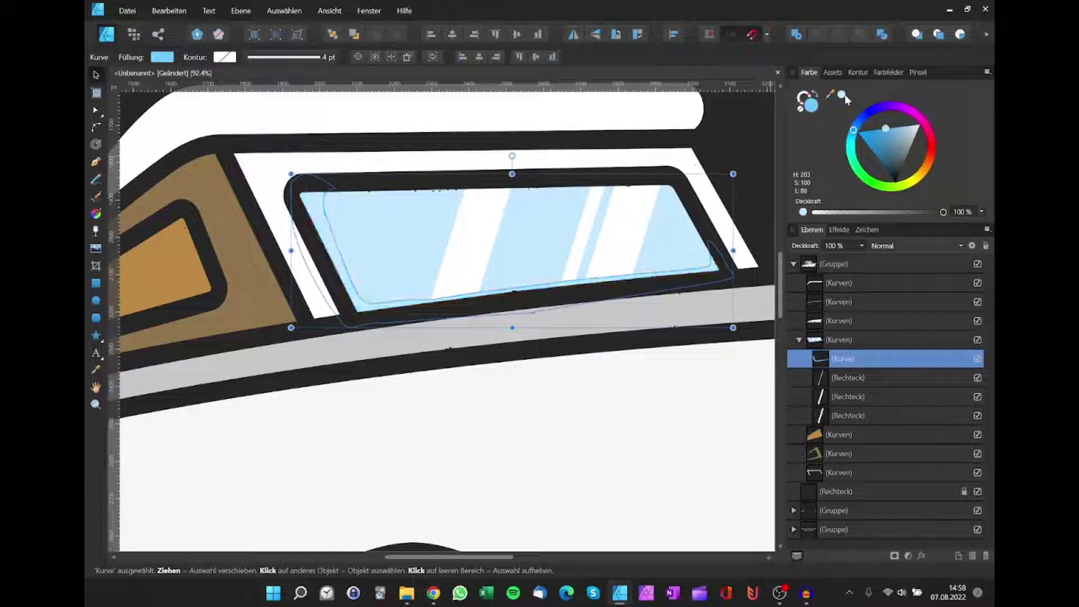
Step: Switch the Colour panel to a Lightness slider, fine-tune the blue, then deselect
left_click(987, 72)
left_click(970, 102)
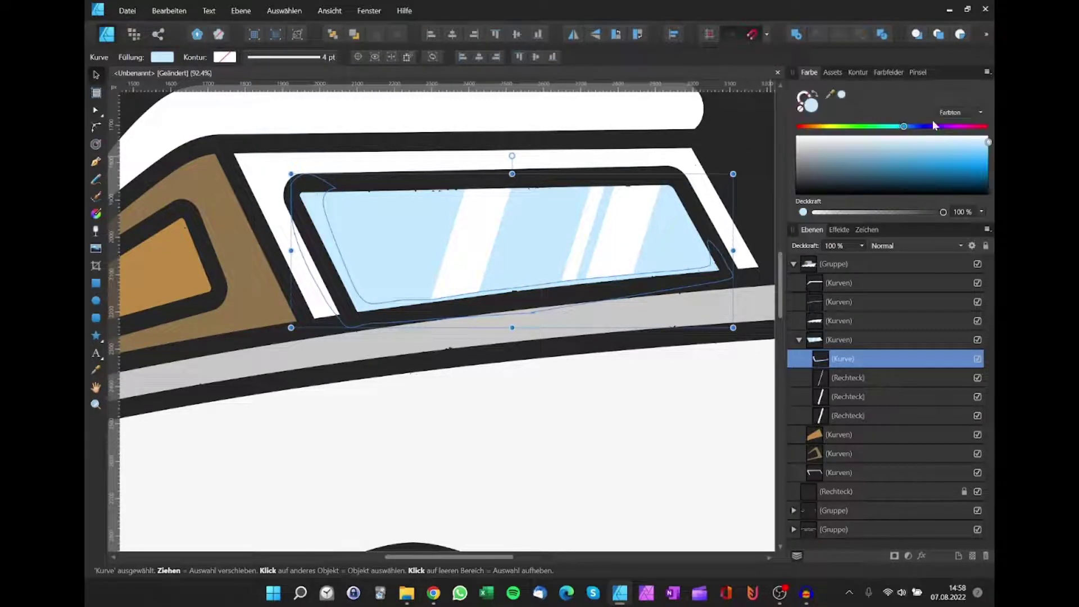
left_click(961, 151)
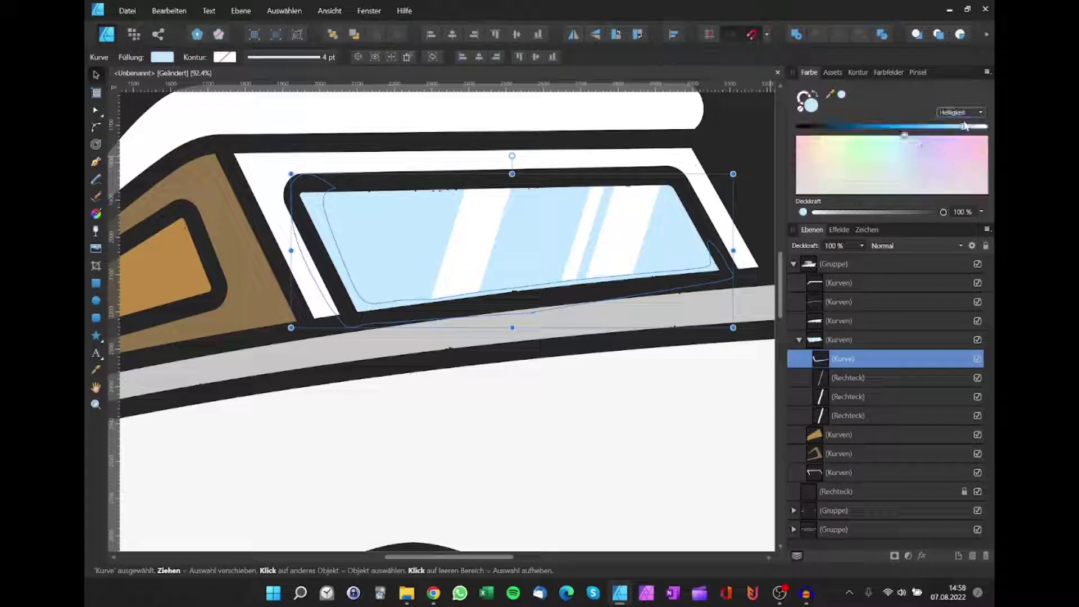
left_click_drag(964, 126, 954, 128)
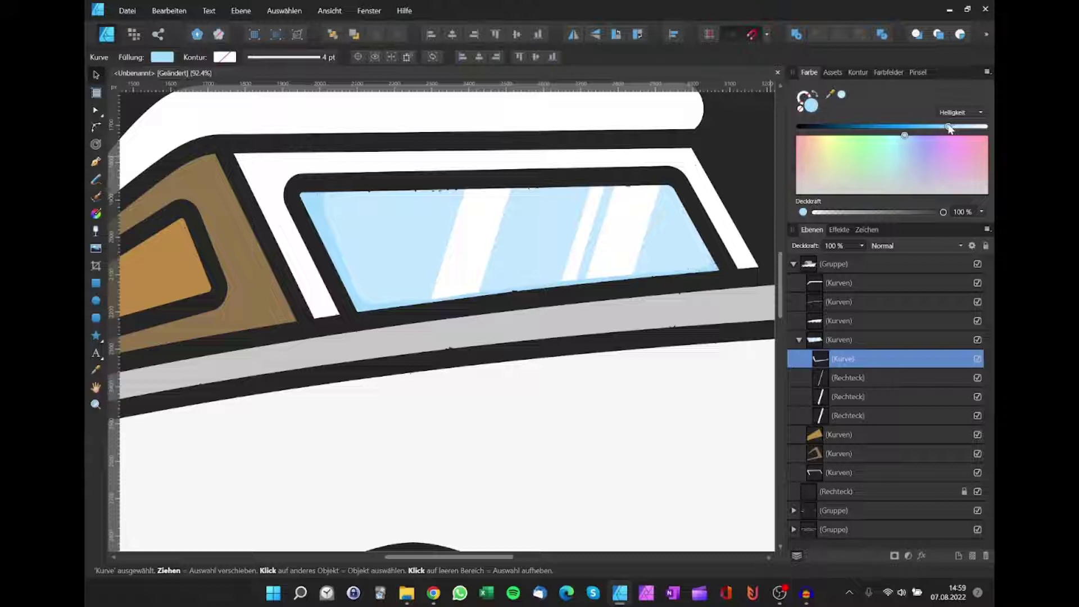
left_click_drag(949, 128, 949, 130)
scroll(697, 234, "down", 3)
scroll(697, 233, "down", 2)
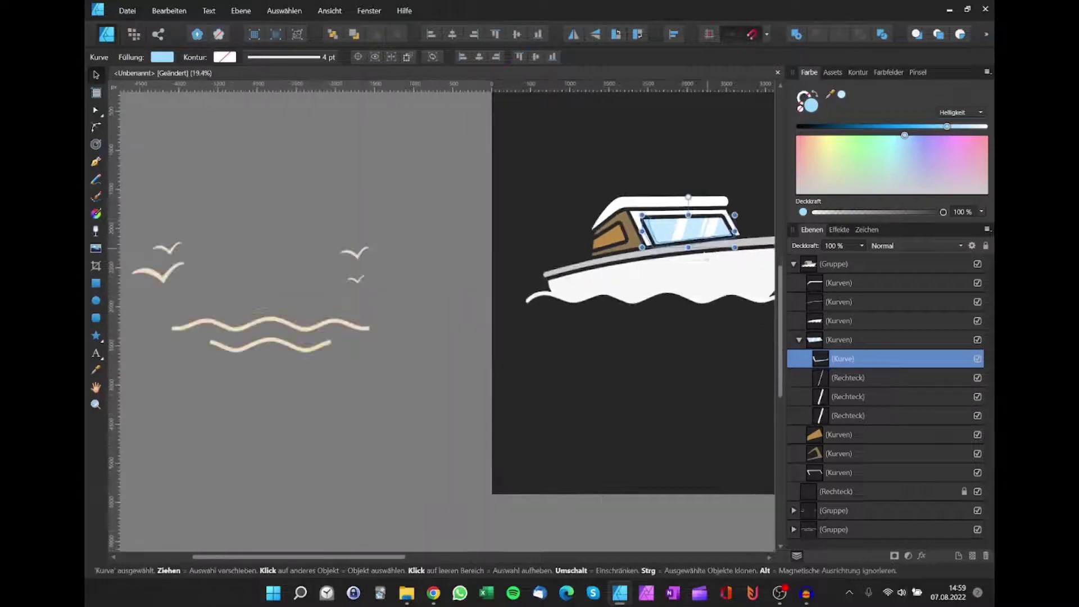
scroll(696, 233, "up", 1)
scroll(697, 233, "up", 1)
scroll(674, 230, "right", 2)
left_click(650, 198)
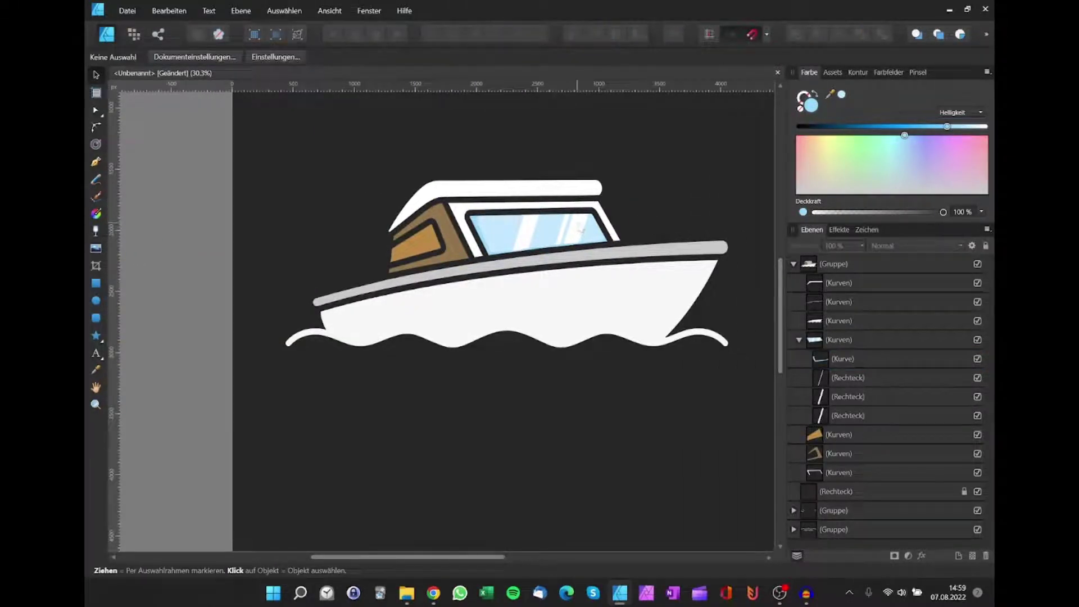
scroll(598, 219, "up", 3)
Step: Pen-trace a curve along the window glass's top edge and down its right edge
scroll(500, 225, "up", 2)
scroll(495, 225, "up", 2)
scroll(508, 225, "up", 1)
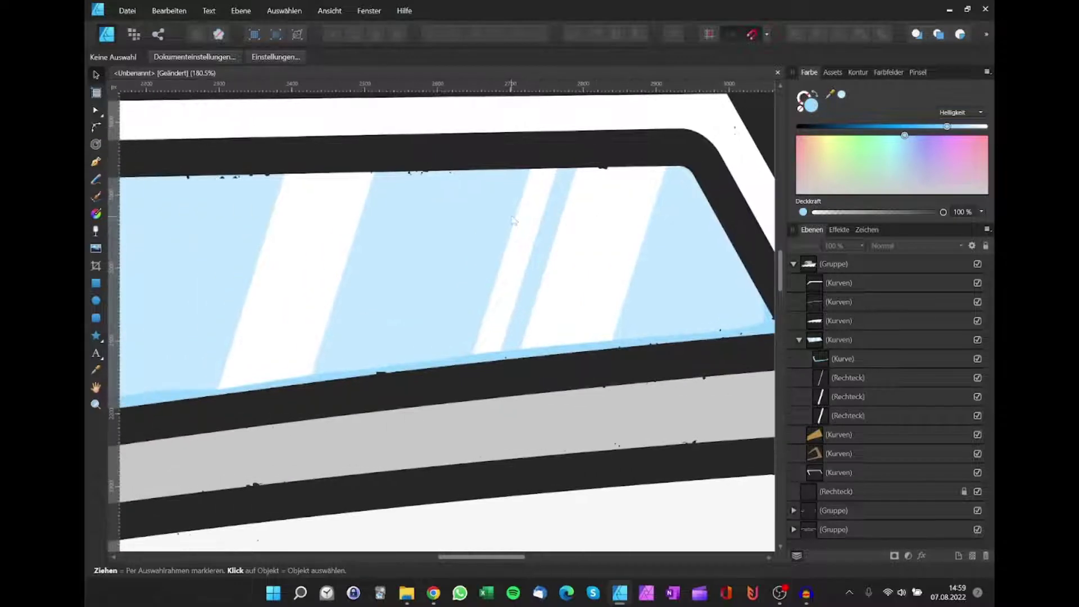
key("p")
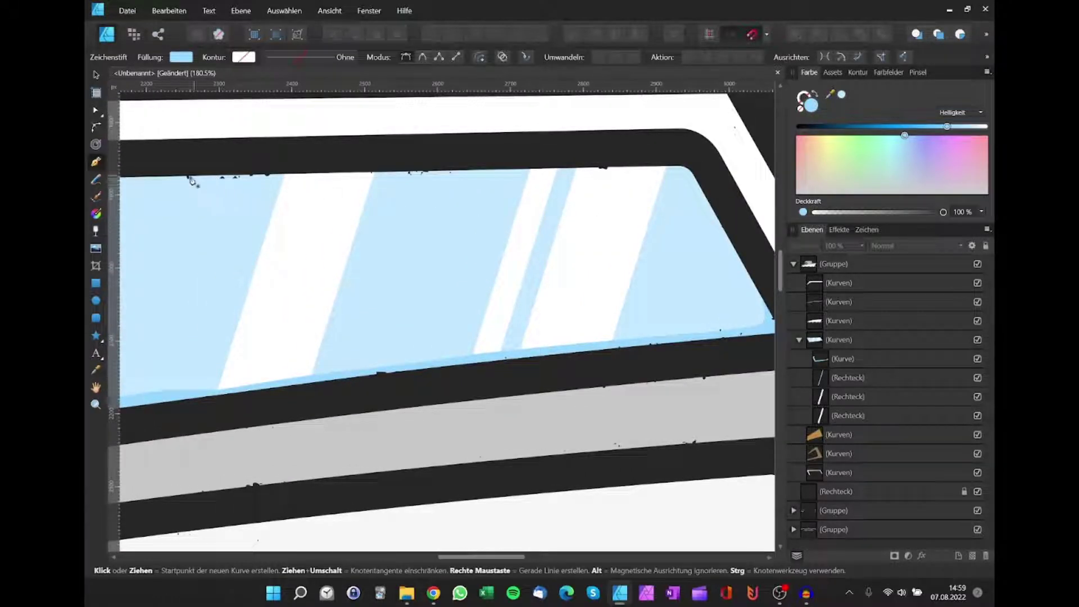
left_click(169, 166)
left_click(274, 182)
left_click(405, 183)
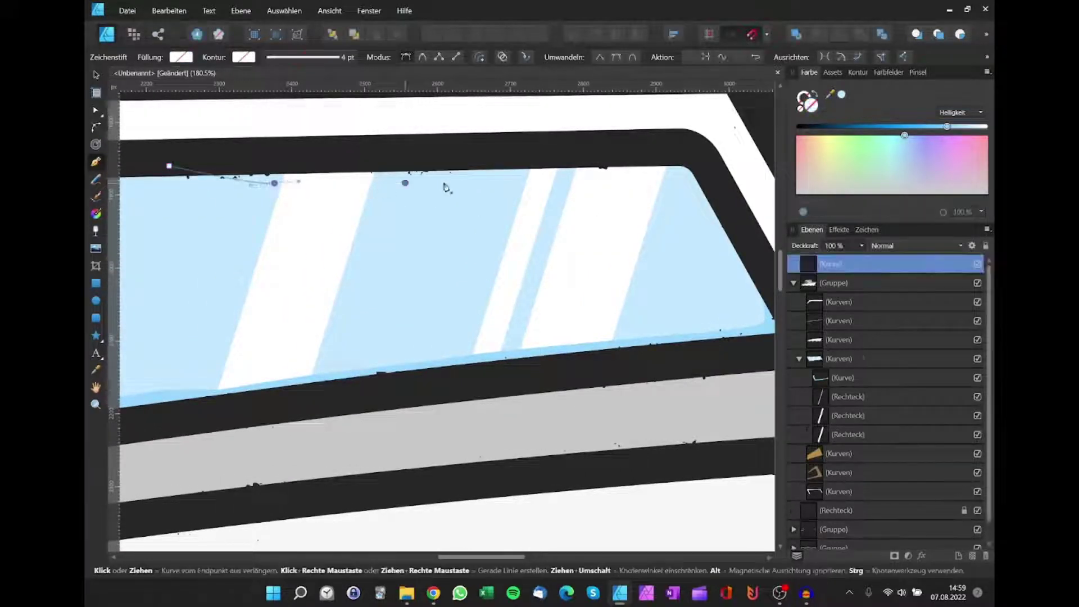
left_click(490, 180)
left_click(704, 213)
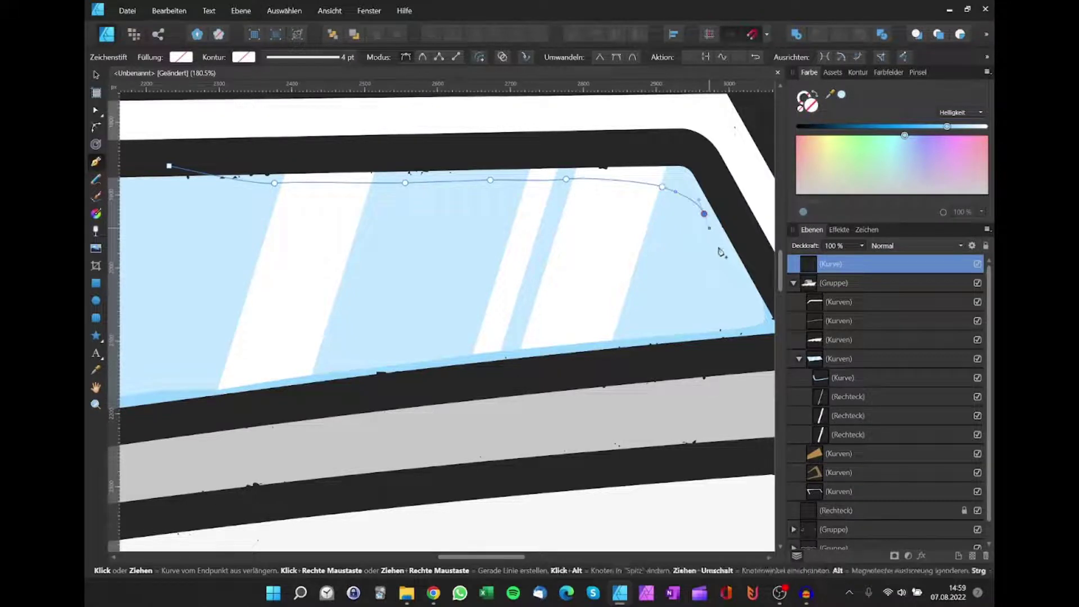
left_click(734, 264)
left_click(764, 290)
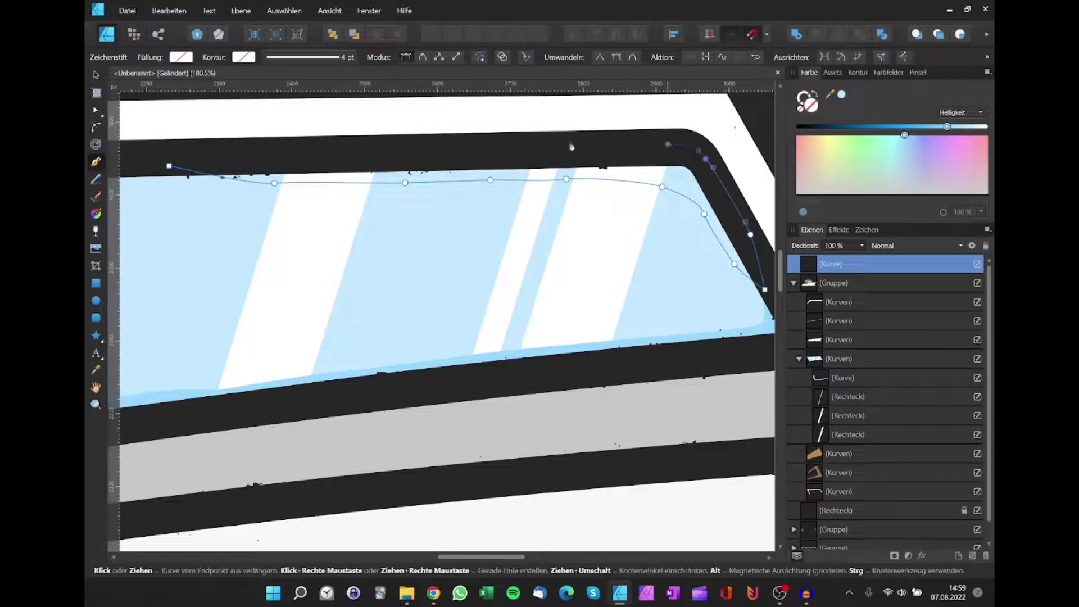
Step: Trace back along the outer frame's top and close the shape at its start
left_click(549, 144)
left_click(415, 151)
left_click(279, 159)
left_click(189, 160)
left_click(169, 165)
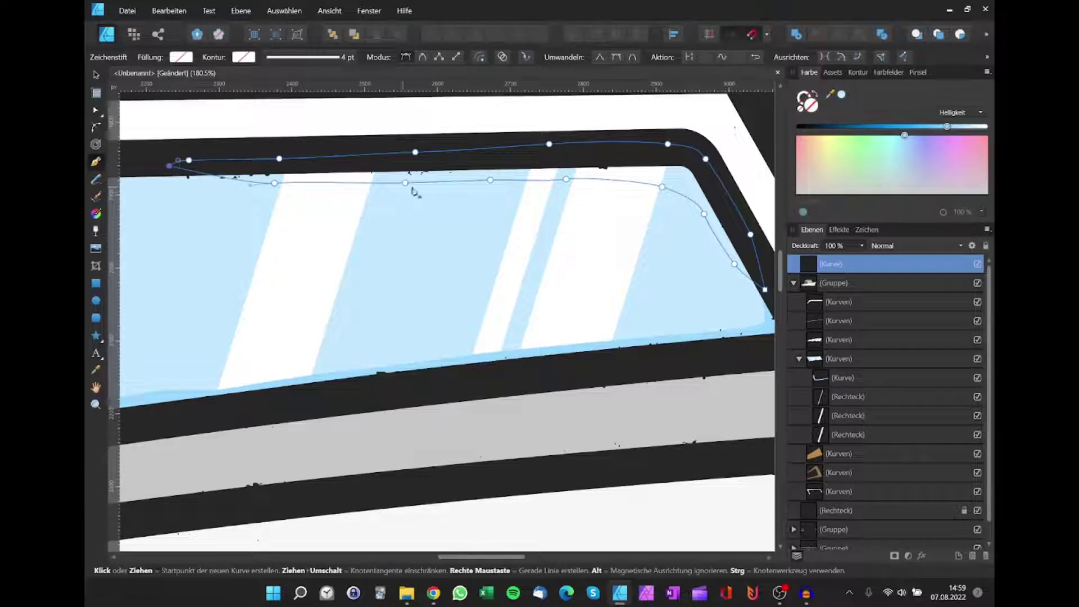
Step: Fill the shape with sampled light blue, nest it in the window group, and raise lightness to white
scroll(414, 191, "down", 3)
key("i")
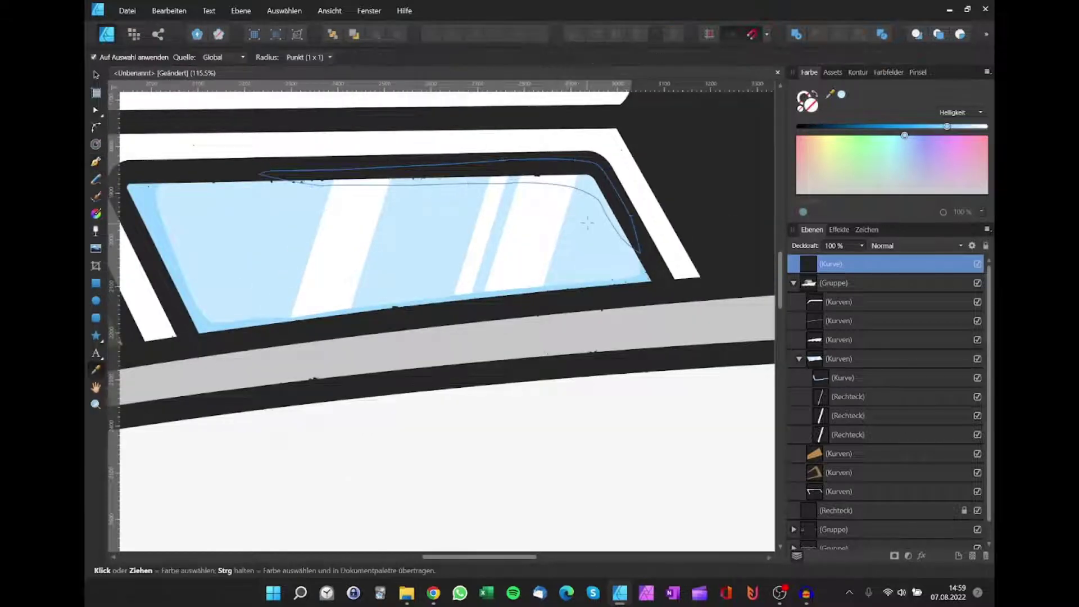
left_click(587, 224)
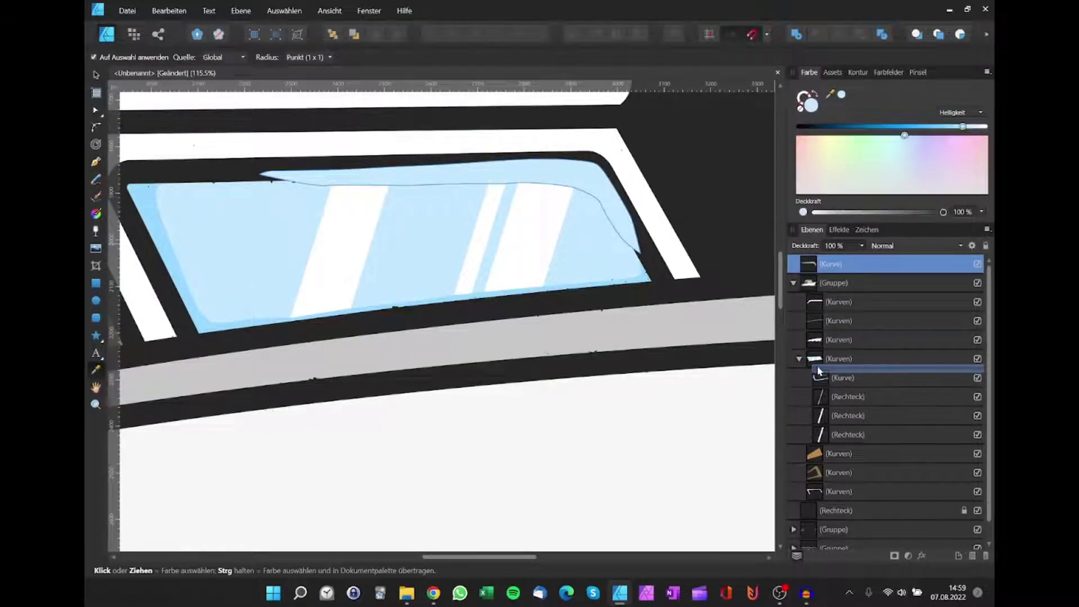
left_click_drag(811, 269, 814, 371)
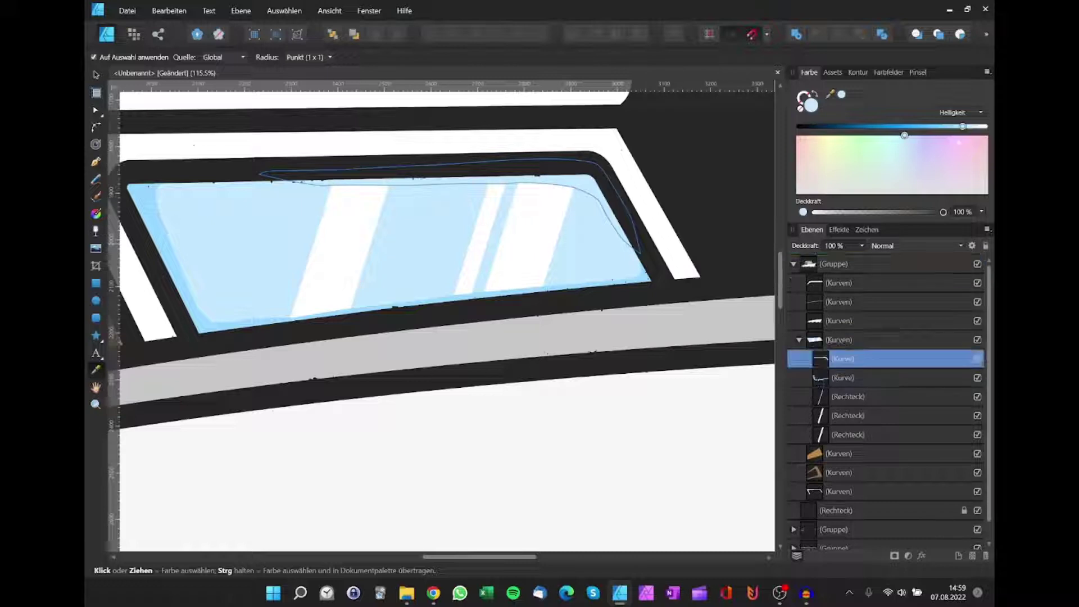
left_click_drag(968, 130, 982, 129)
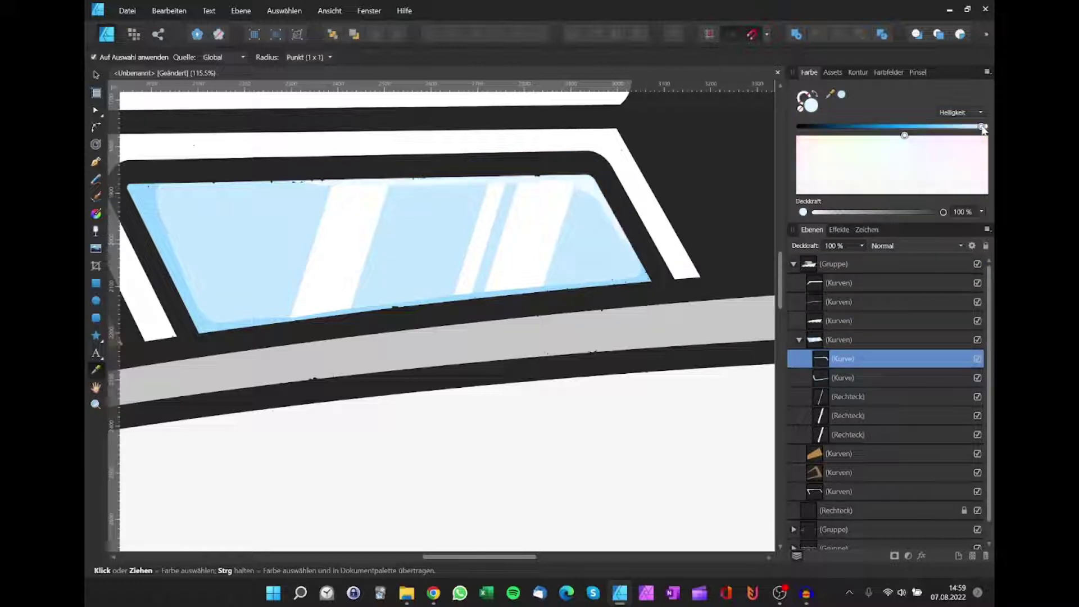
scroll(598, 222, "down", 5)
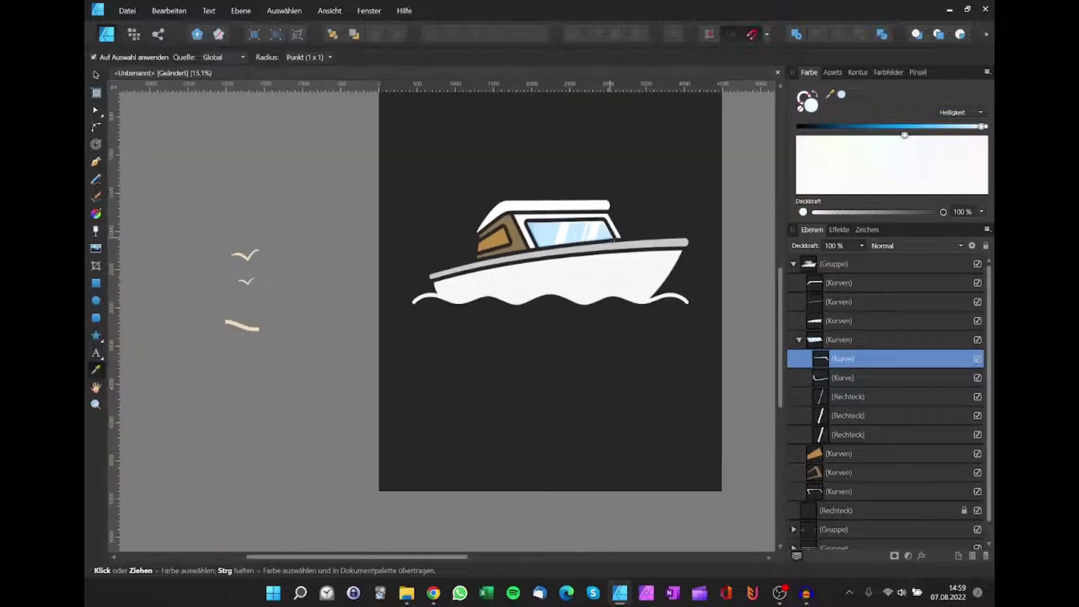
scroll(604, 233, "down", 2)
key("ctrl+d")
key("v")
scroll(585, 238, "up", 2)
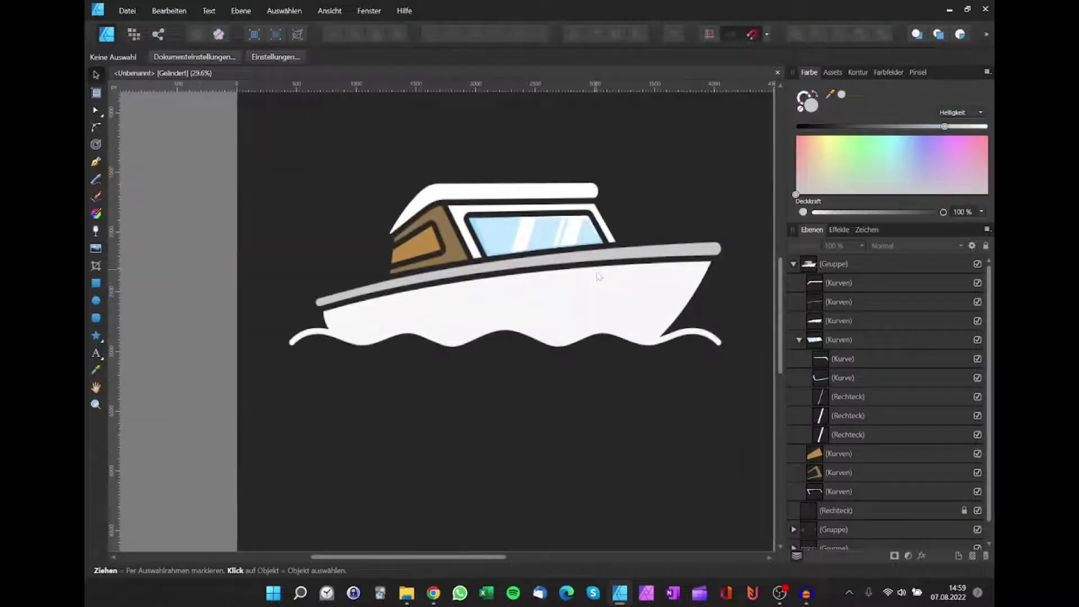
scroll(564, 296, "up", 1)
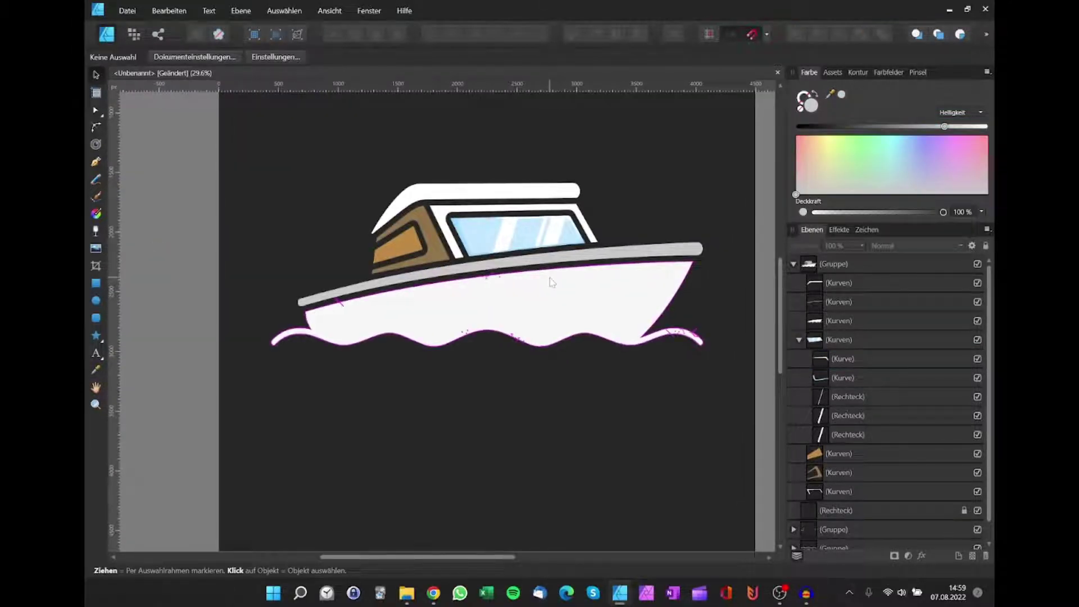
scroll(551, 281, "down", 1)
left_click(798, 340)
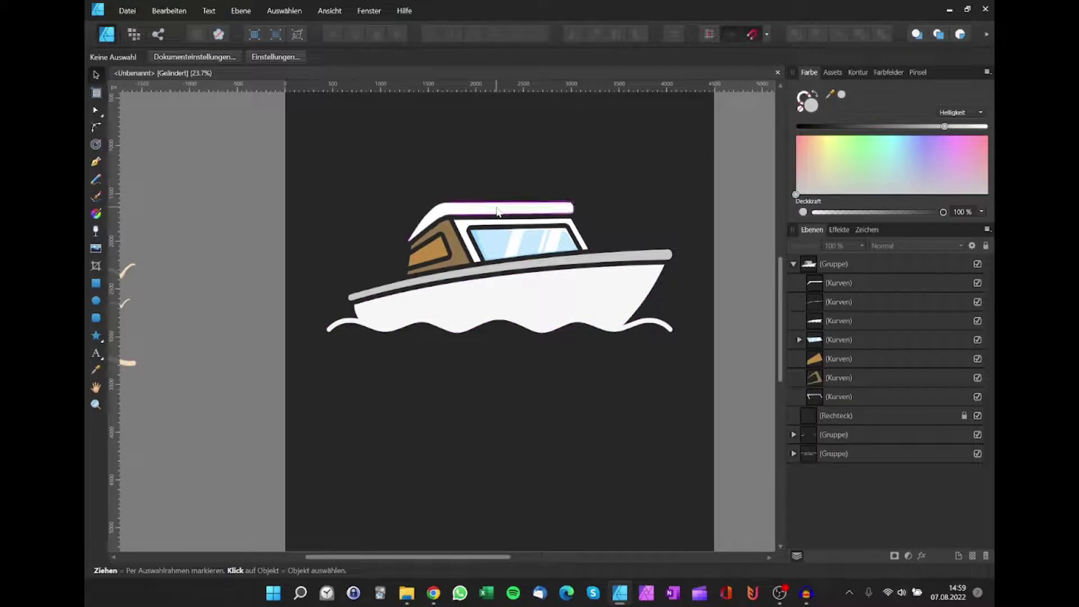
left_click(497, 210)
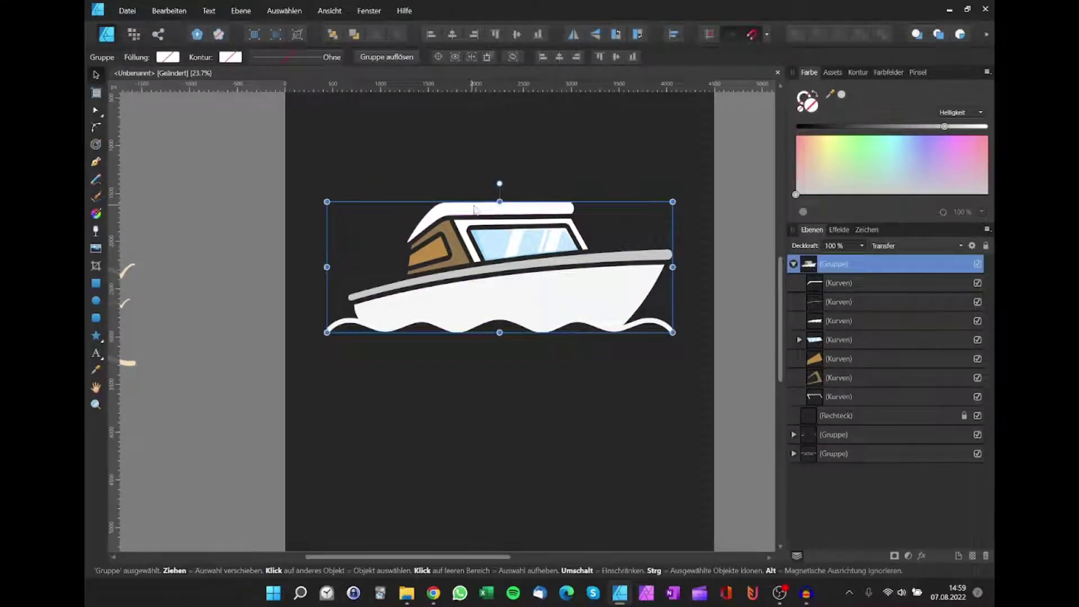
scroll(483, 212, "up", 3)
scroll(484, 216, "up", 2)
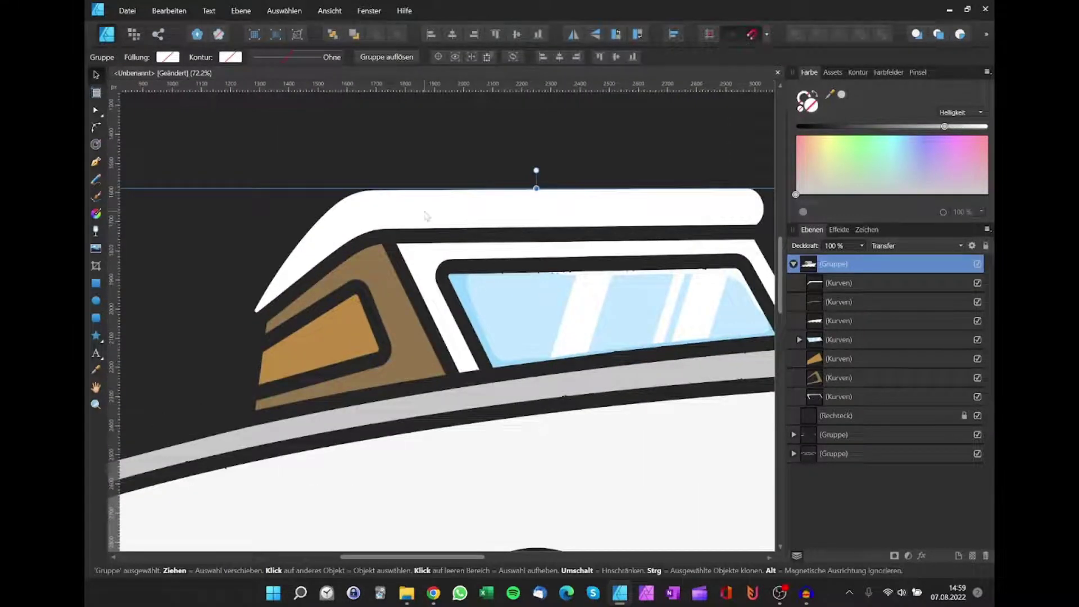
Step: Select the cabin roof inside the group and refill it light grey from the colour wheel, then deselect
double_click(426, 216)
scroll(415, 222, "right", 1)
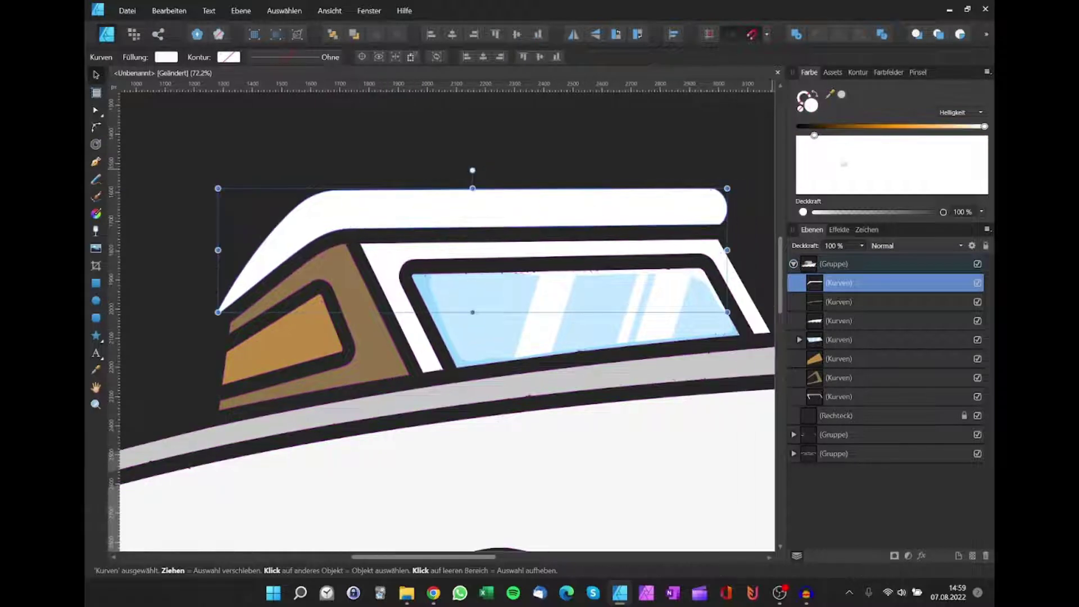
left_click(988, 73)
left_click(933, 87)
left_click_drag(872, 156, 863, 156)
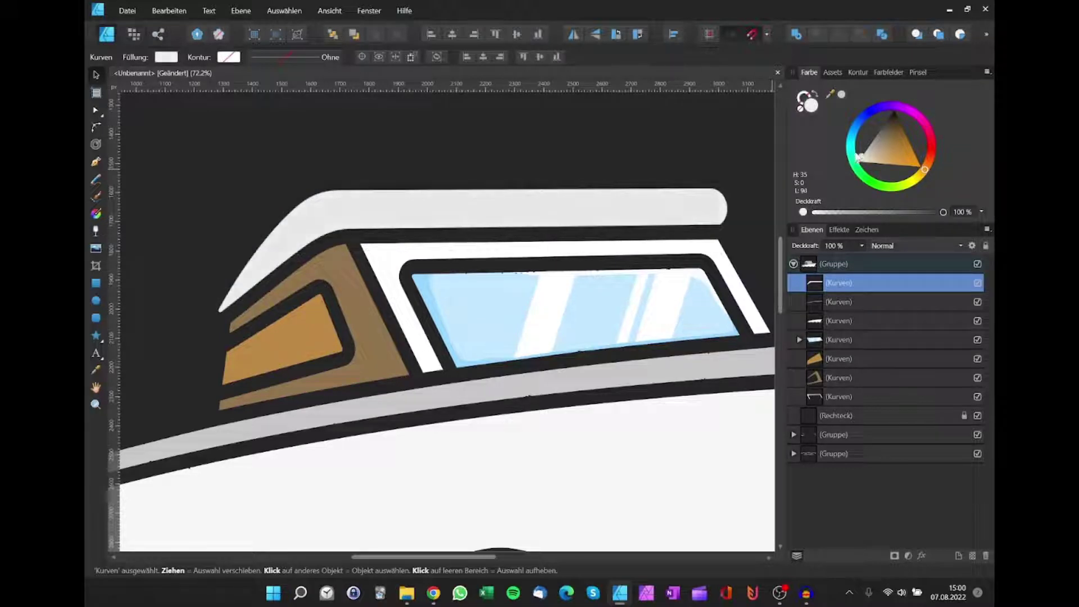
scroll(433, 180, "down", 2)
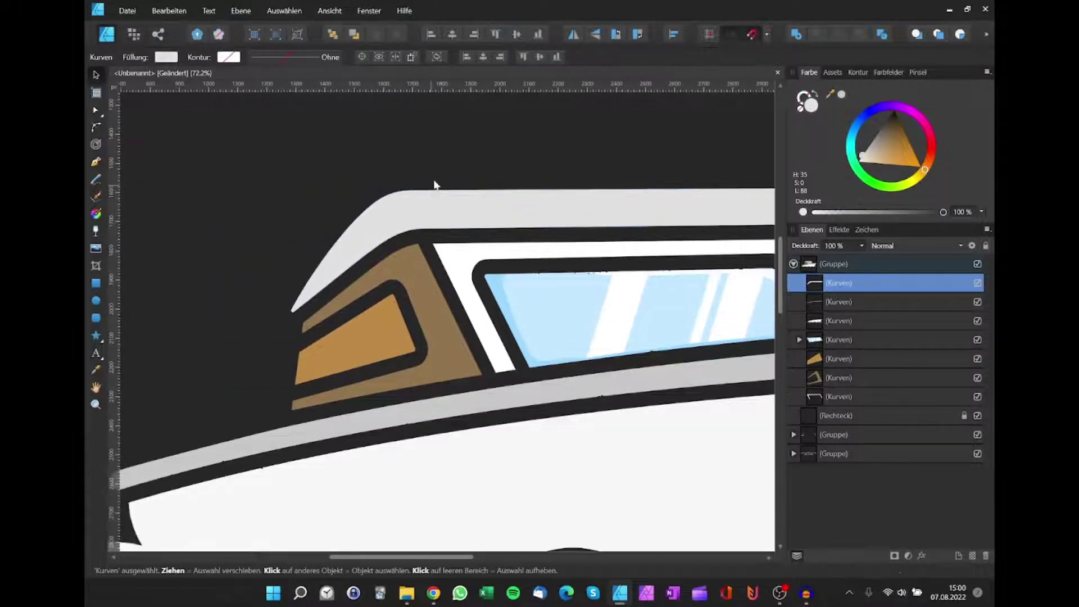
scroll(433, 180, "down", 3)
scroll(403, 234, "up", 1)
scroll(404, 234, "up", 2)
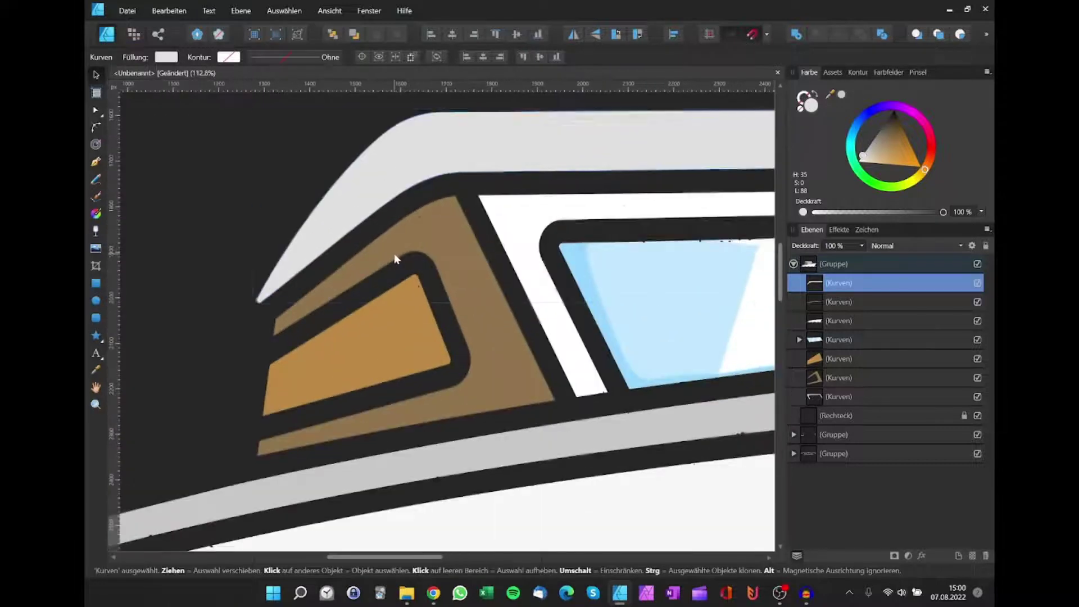
scroll(393, 258, "up", 1)
scroll(316, 253, "up", 1)
scroll(268, 315, "down", 1)
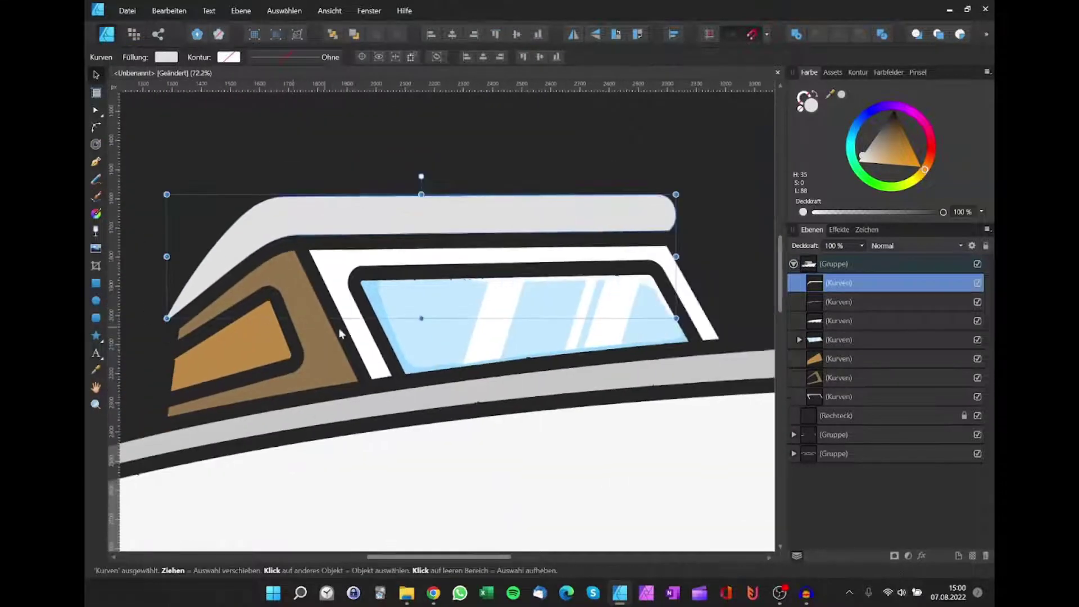
left_click(313, 150)
Step: Pen-draw a closed white highlight shape over the cabin roof from its left tip
scroll(222, 285, "up", 1)
key("p")
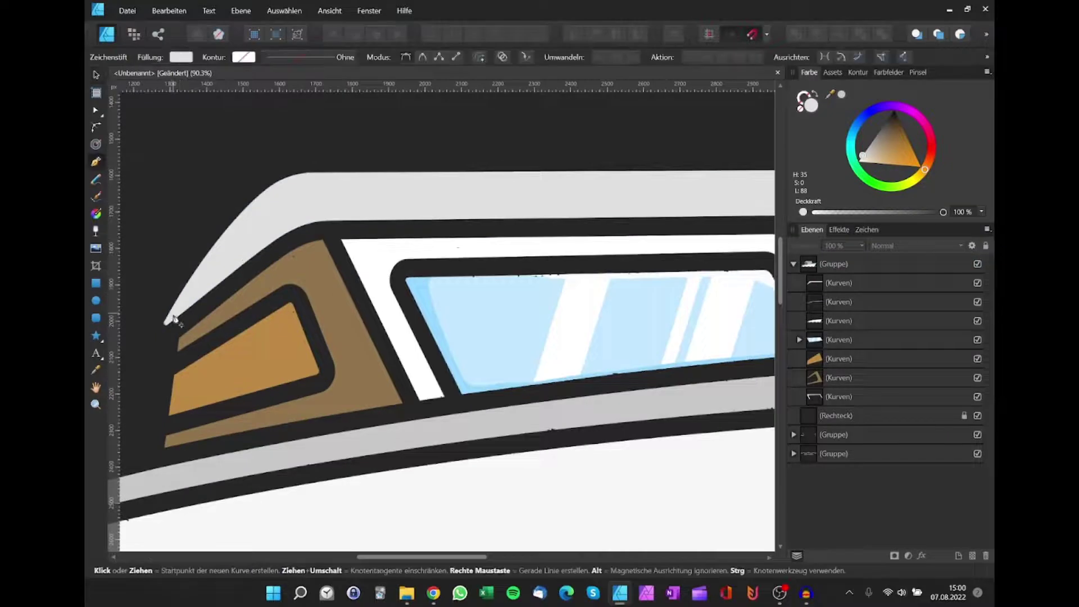
left_click_drag(167, 321, 164, 304)
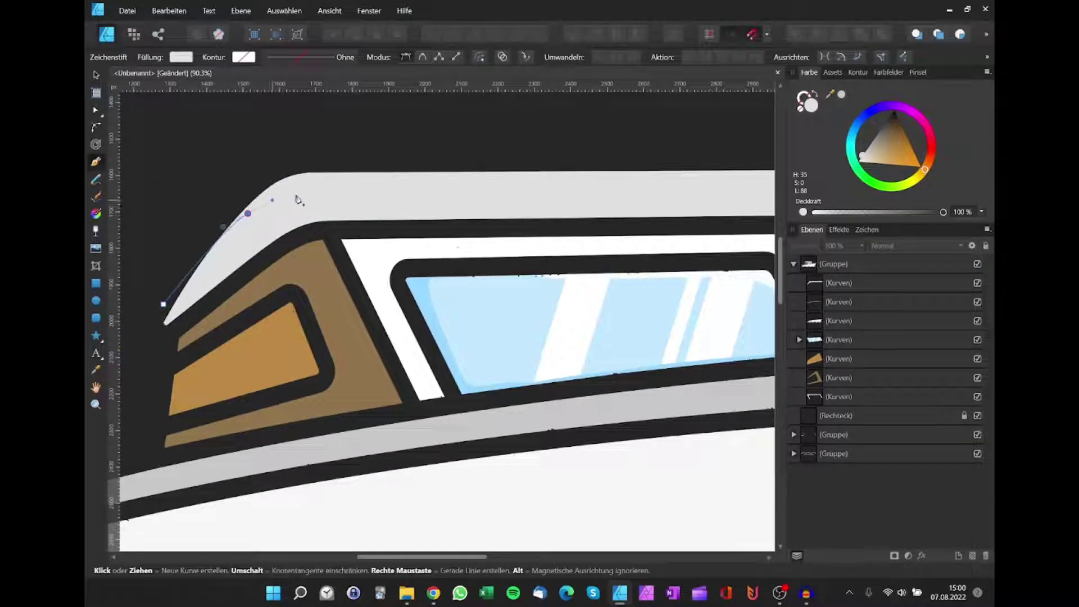
left_click_drag(336, 187, 365, 186)
scroll(427, 188, "right", 2)
left_click(435, 185)
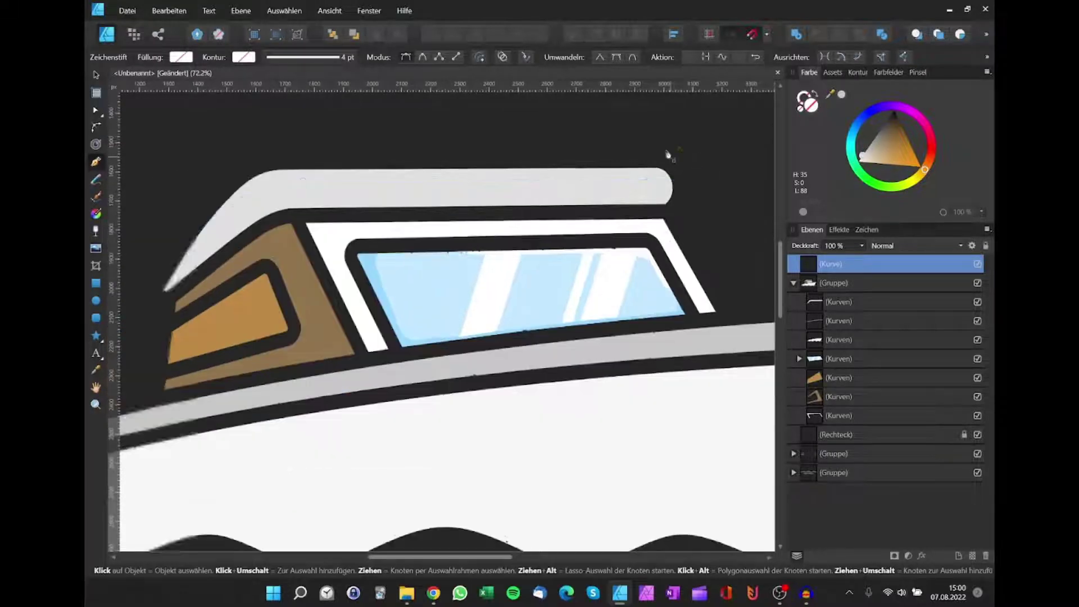
scroll(667, 157, "down", 1)
left_click_drag(591, 136, 474, 144)
left_click(267, 150)
left_click(205, 167)
left_click(163, 204)
left_click_drag(162, 274, 154, 264)
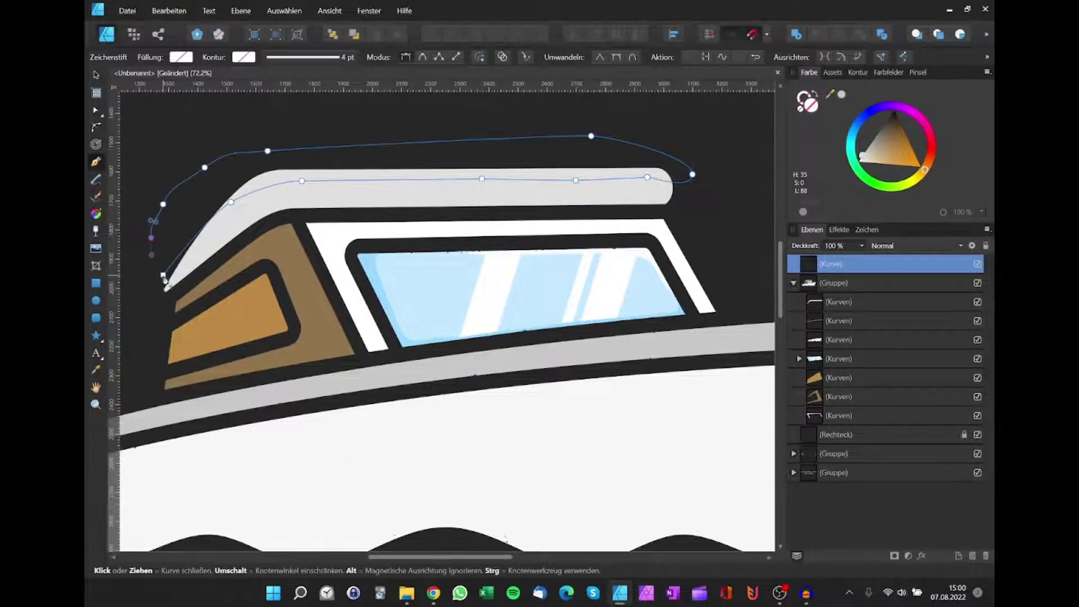
left_click(858, 162)
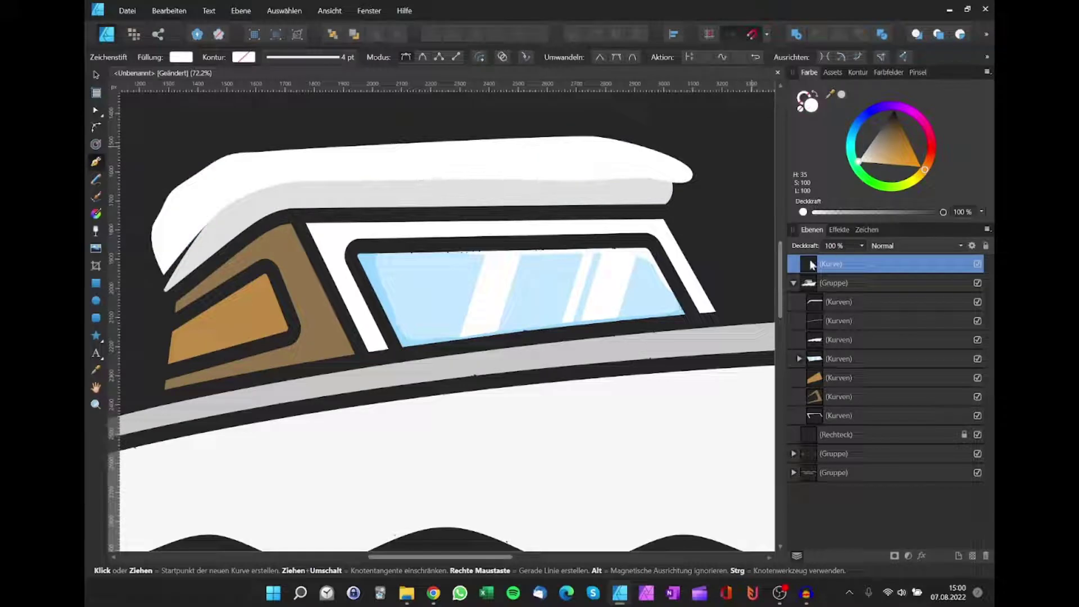
Step: Clip the white highlight shape inside the roof layer and view the whole boat
left_click_drag(811, 265, 842, 308)
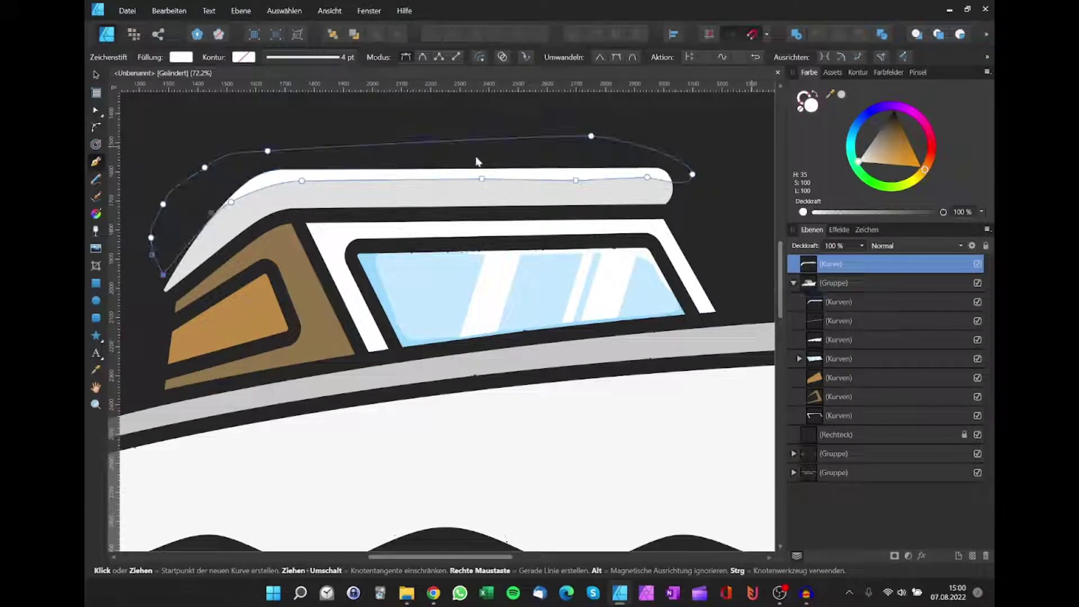
key("ctrl+0")
scroll(298, 221, "up", 1)
scroll(298, 222, "up", 4)
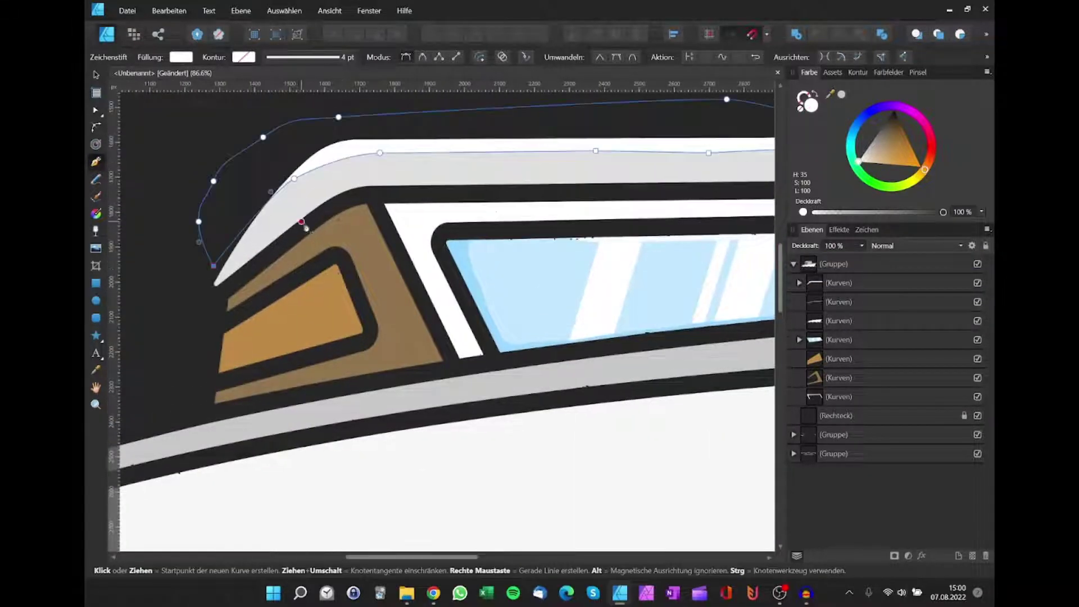
Step: Draw a second shading curve along the roof edge from its tip toward the right end
left_click_drag(224, 285, 277, 227)
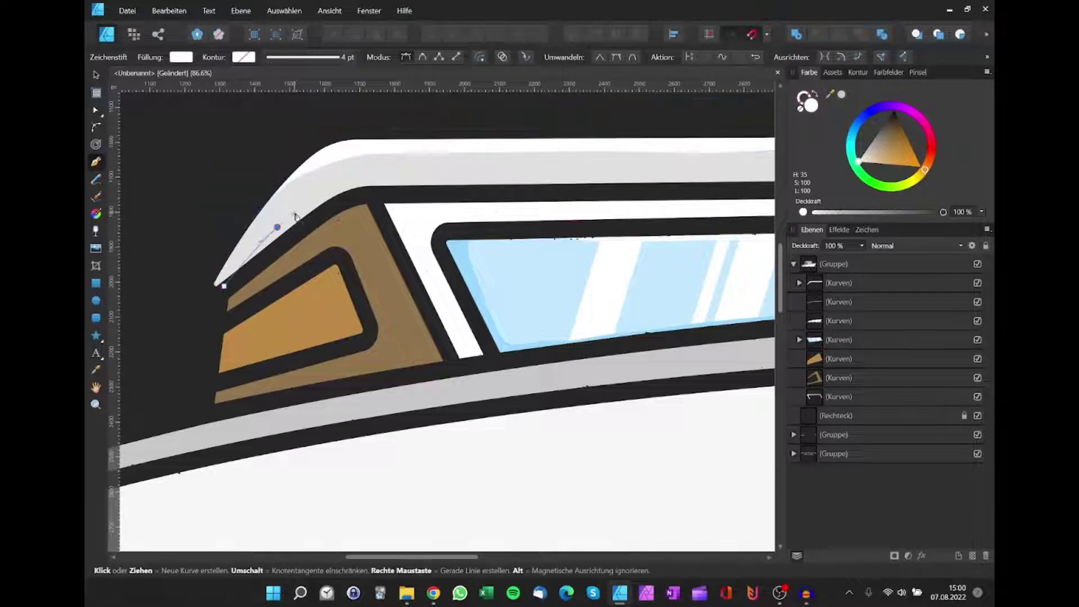
left_click_drag(331, 191, 351, 178)
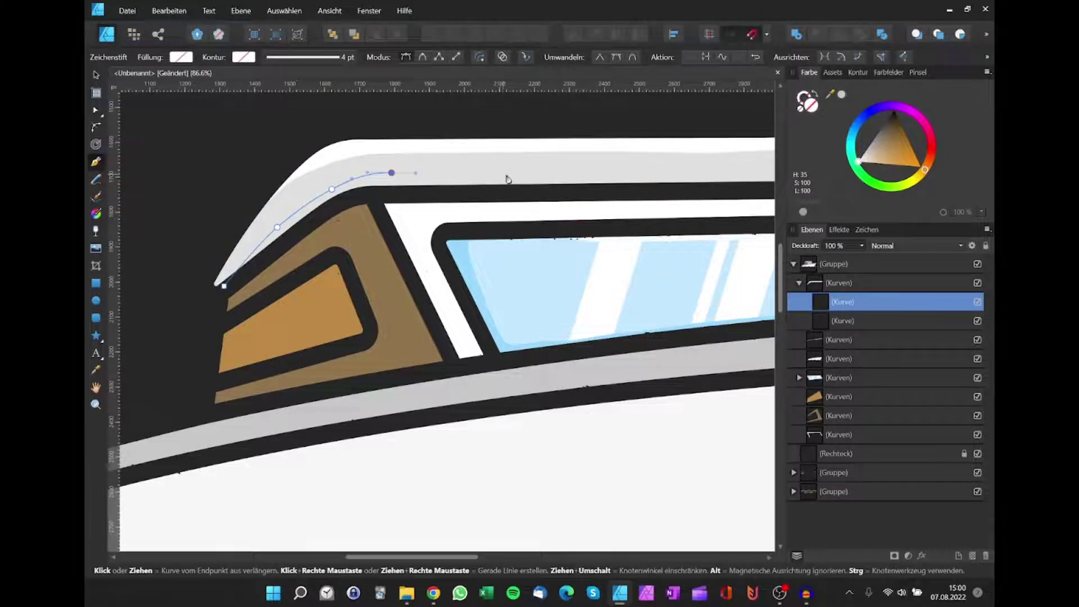
left_click(507, 174)
scroll(578, 171, "right", 3)
left_click(551, 172)
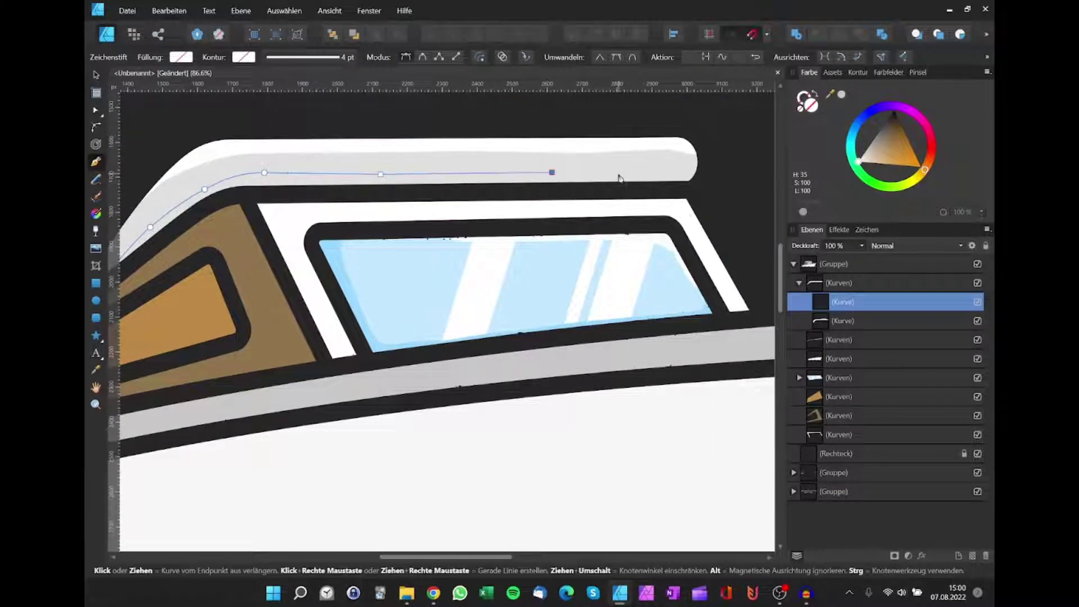
left_click(646, 171)
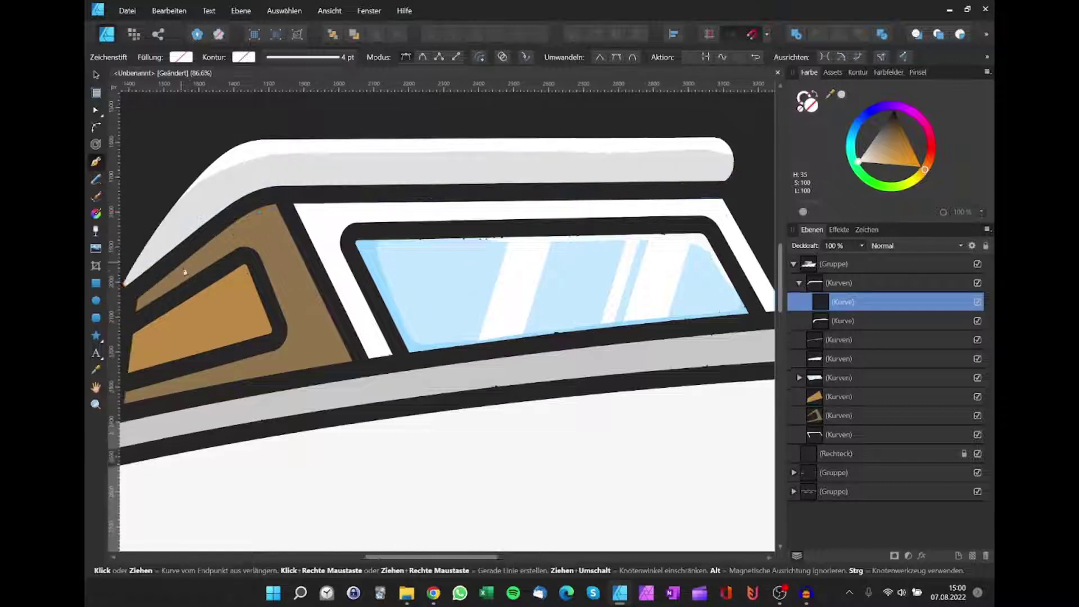
left_click(224, 297)
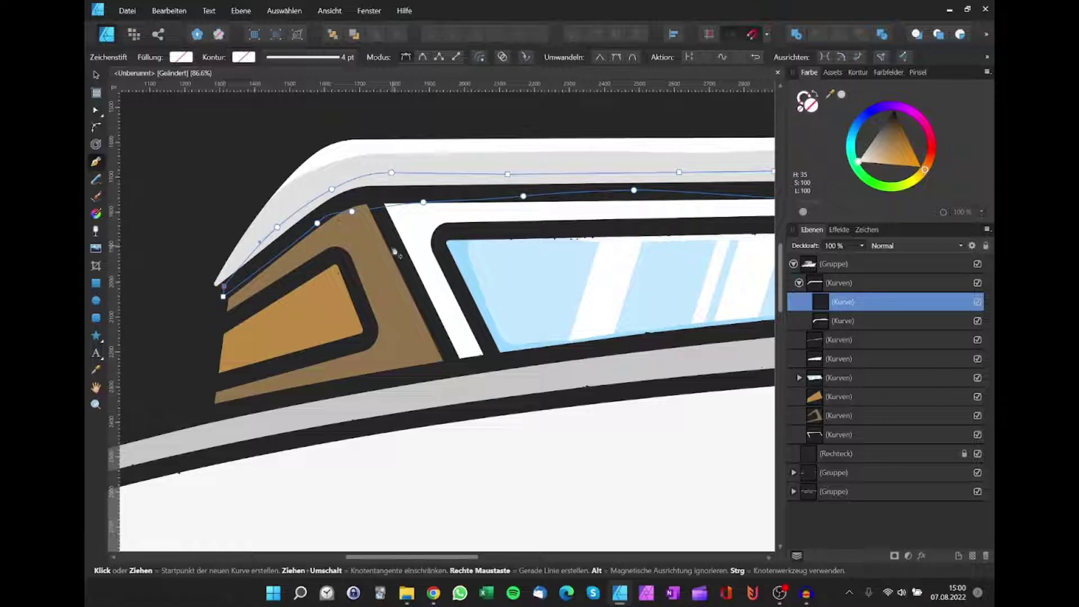
scroll(395, 252, "down", 5)
scroll(375, 254, "up", 4)
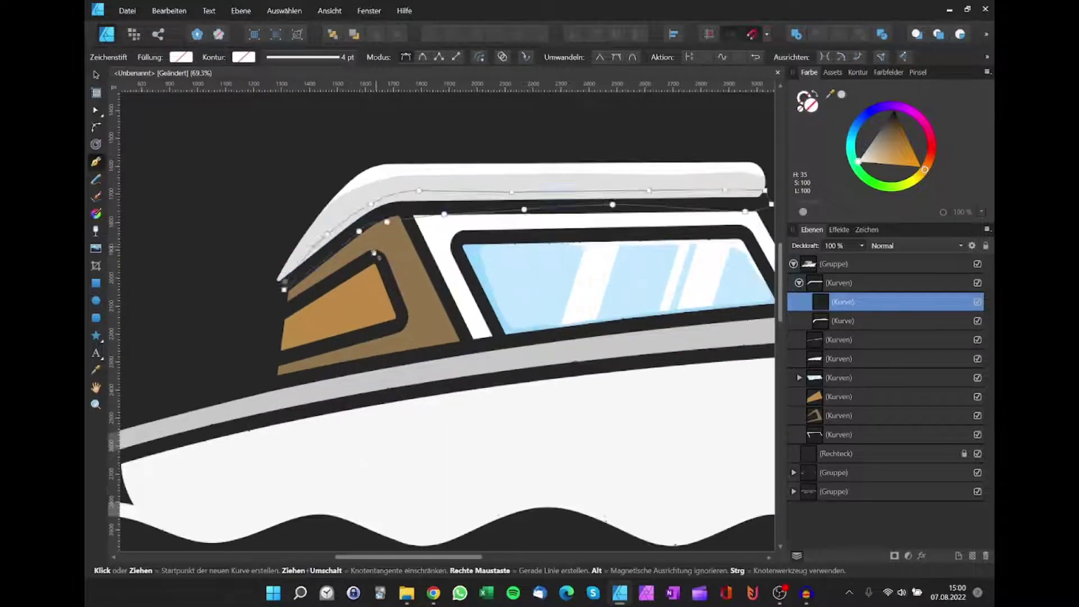
Step: Give the new roof curve a sampled light grey, then darken it slightly on the Lightness slider
key("i")
left_click(877, 164)
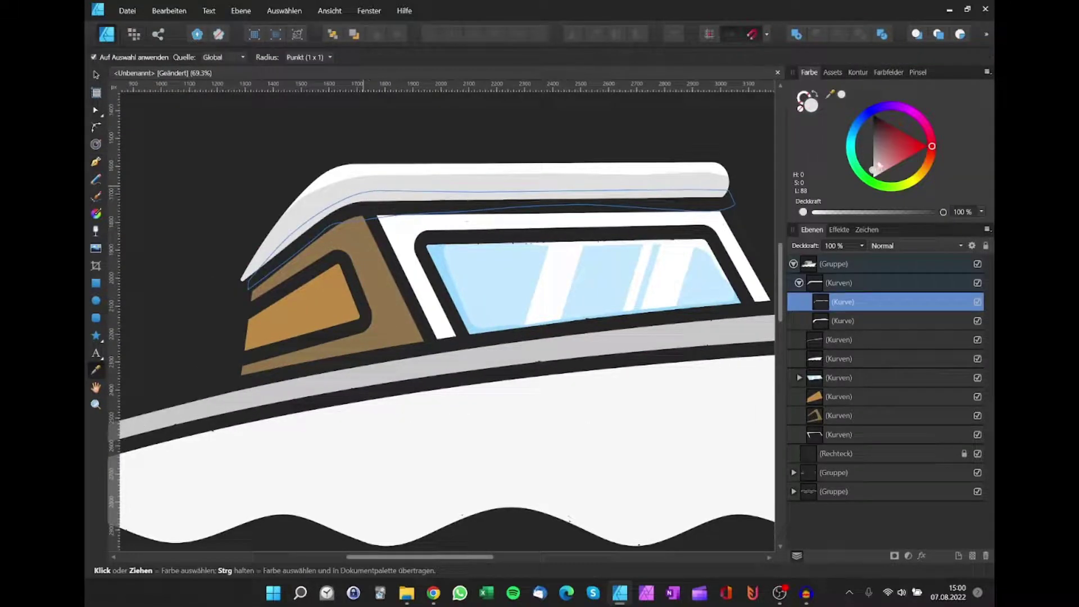
left_click(987, 72)
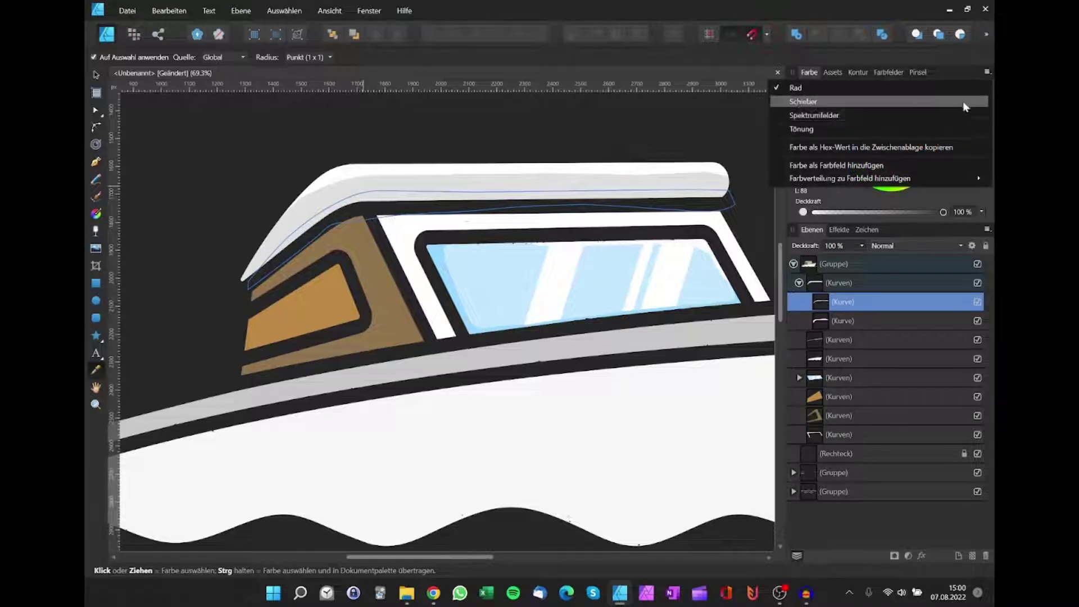
left_click(935, 118)
left_click_drag(963, 127, 936, 127)
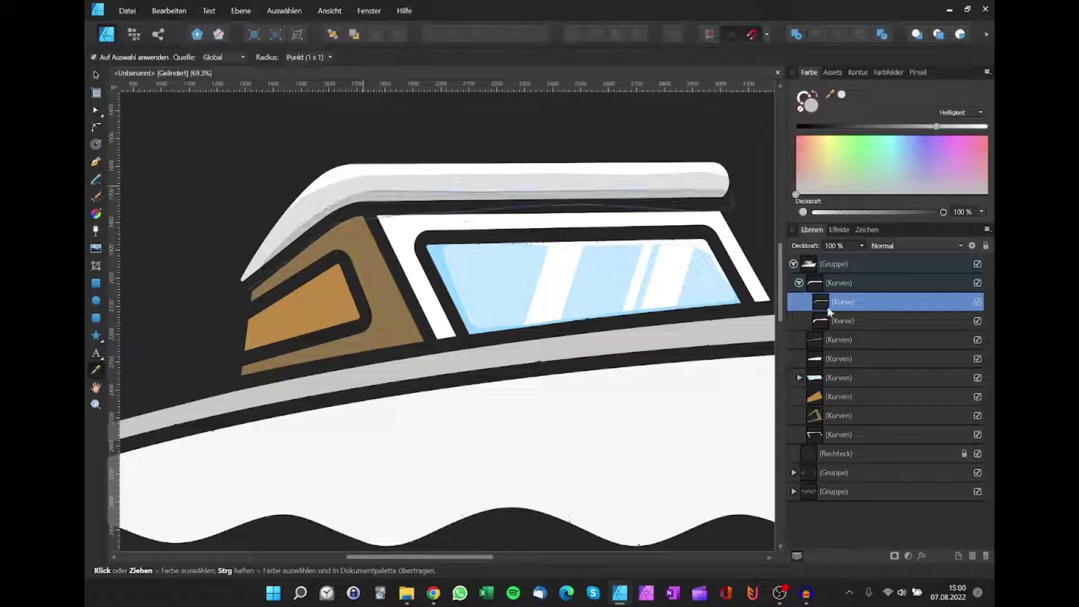
Step: Collapse the roof's sub-layers and return to the Move tool to inspect the boat
left_click_drag(819, 303, 814, 297)
left_click(797, 283)
scroll(612, 251, "down", 6)
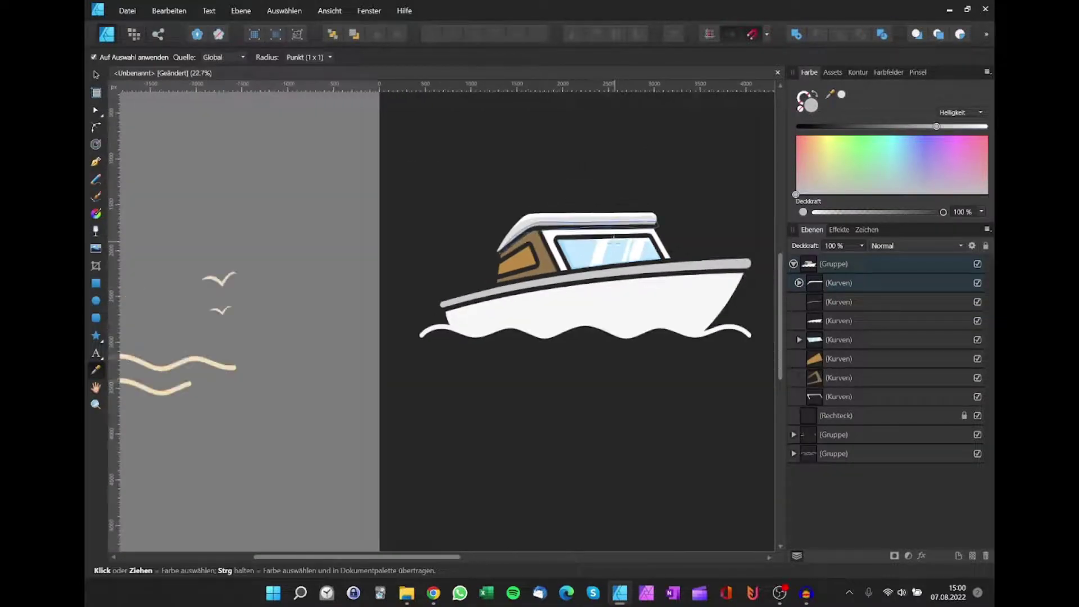
key("v")
scroll(610, 249, "down", 3)
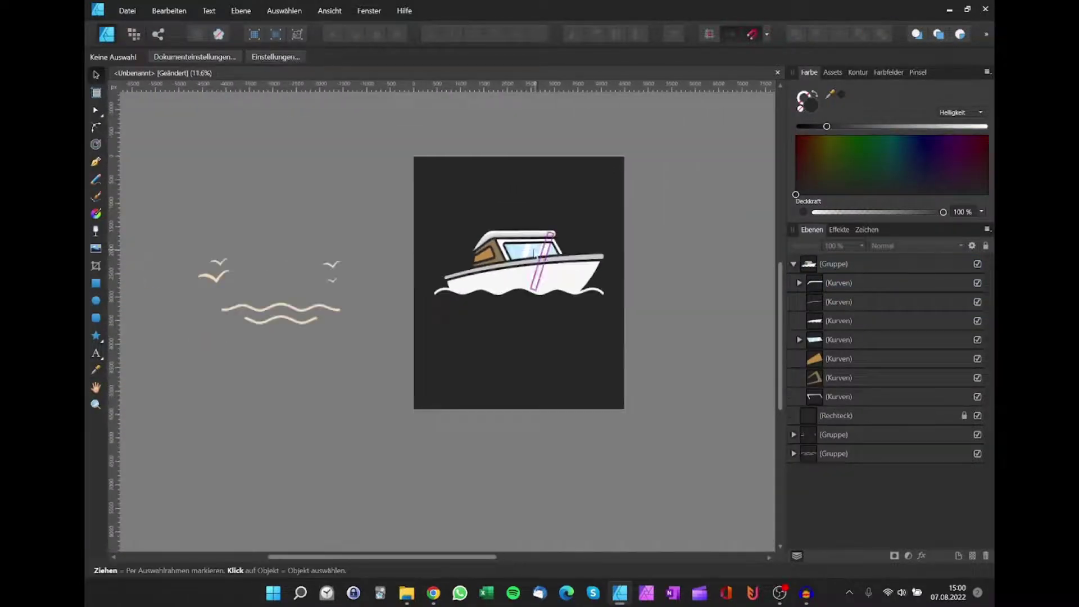
scroll(544, 285, "up", 2)
scroll(547, 283, "up", 4)
scroll(565, 293, "up", 1)
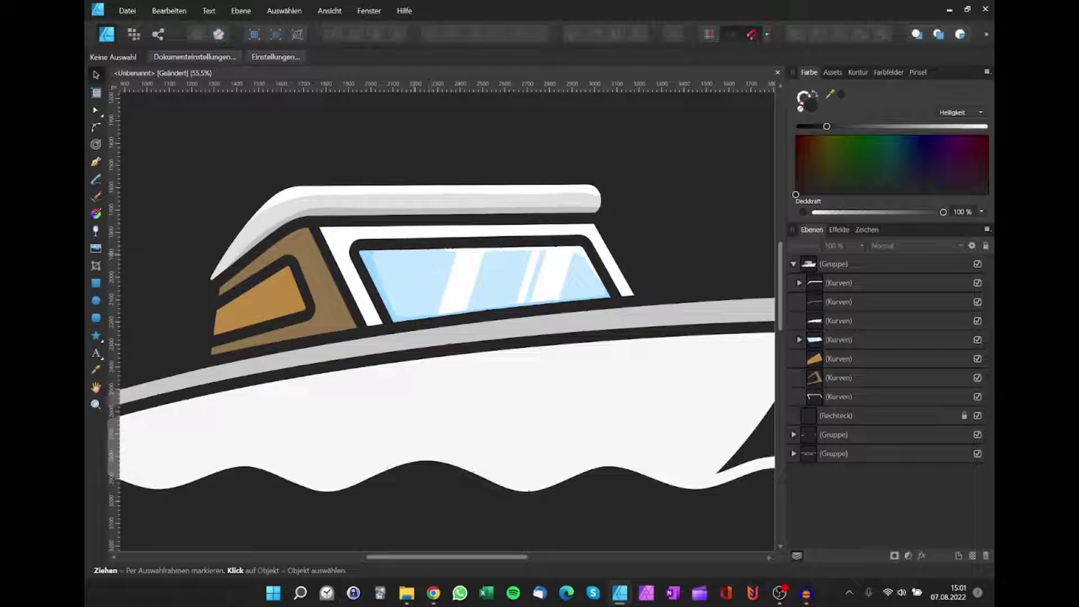
Step: Select the white cabin frame inside the boat group
scroll(427, 264, "down", 1)
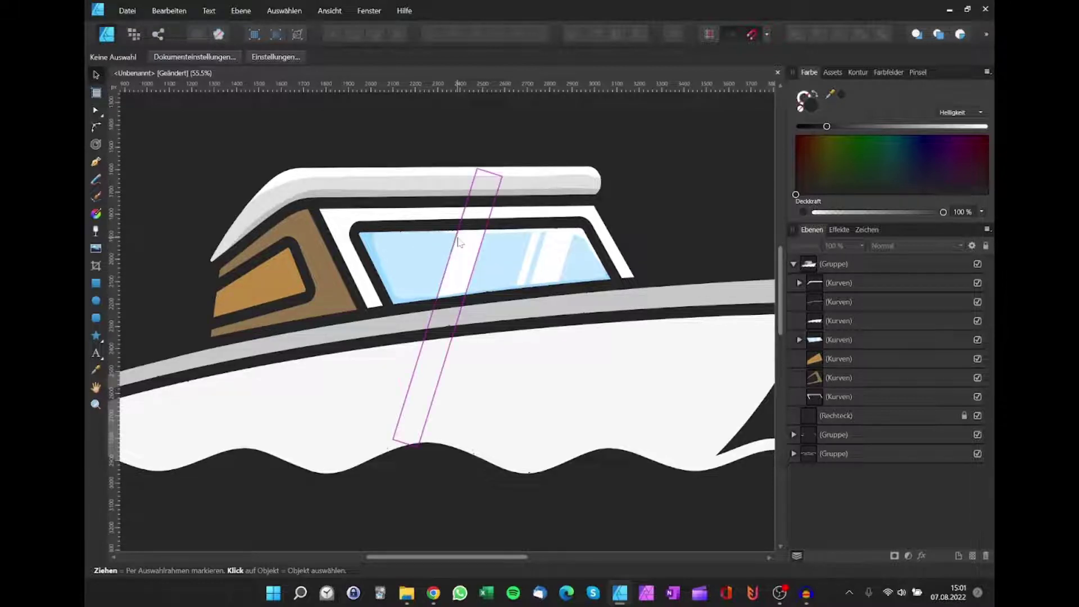
scroll(343, 222, "up", 2)
left_click(343, 222)
double_click(343, 222)
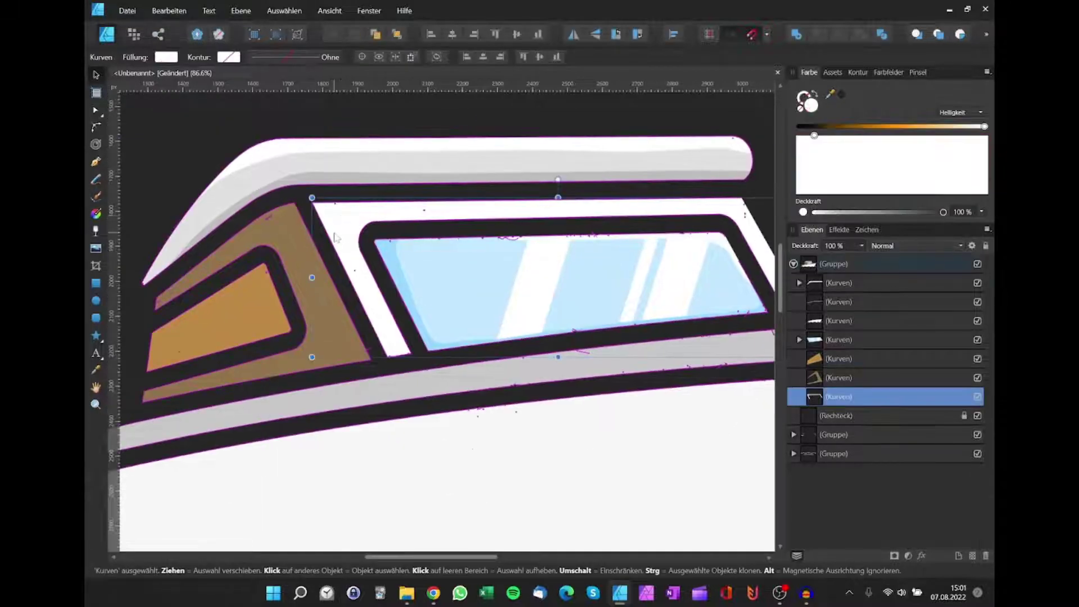
Step: Pen-trace a path from the frame's lower corner around its rounded corner and along the top edge
key("p")
scroll(334, 227, "up", 1)
scroll(334, 227, "up", 1)
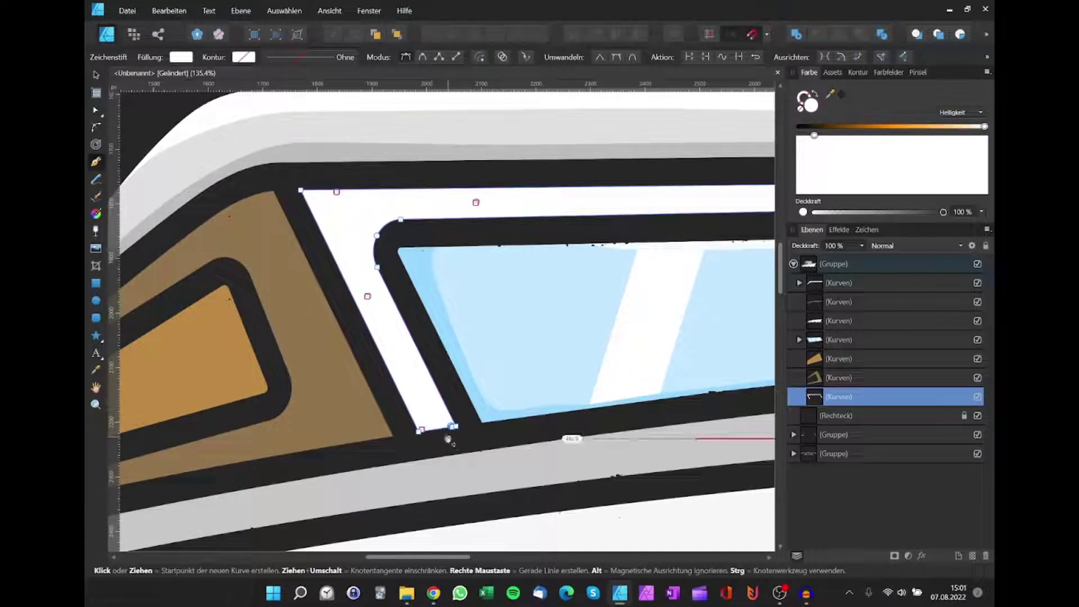
scroll(448, 439, "down", 4)
scroll(448, 439, "down", 4)
scroll(450, 437, "up", 3)
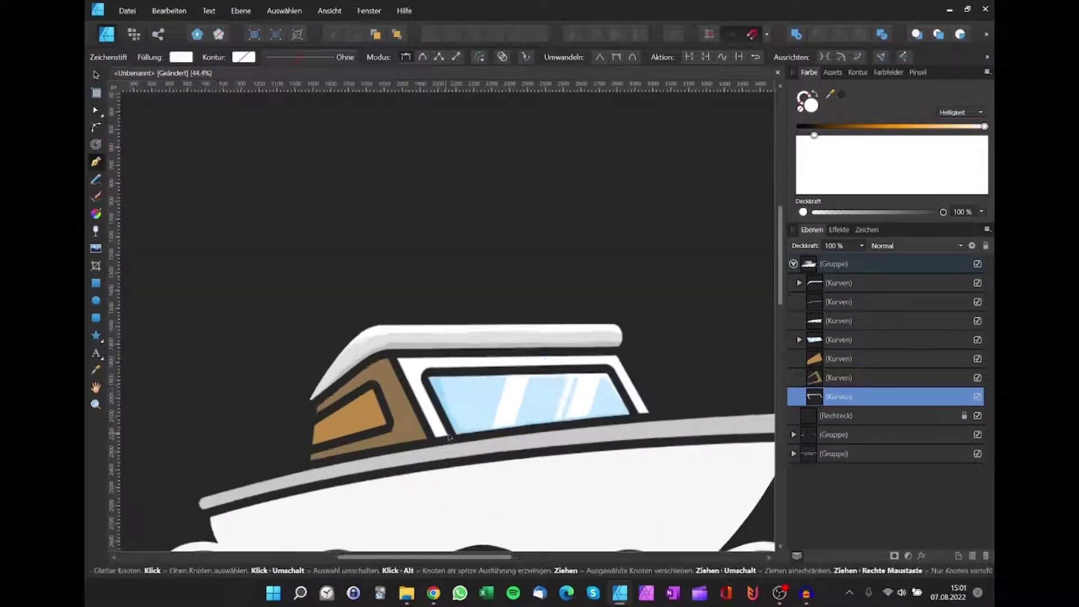
scroll(449, 437, "up", 6)
left_click(431, 439)
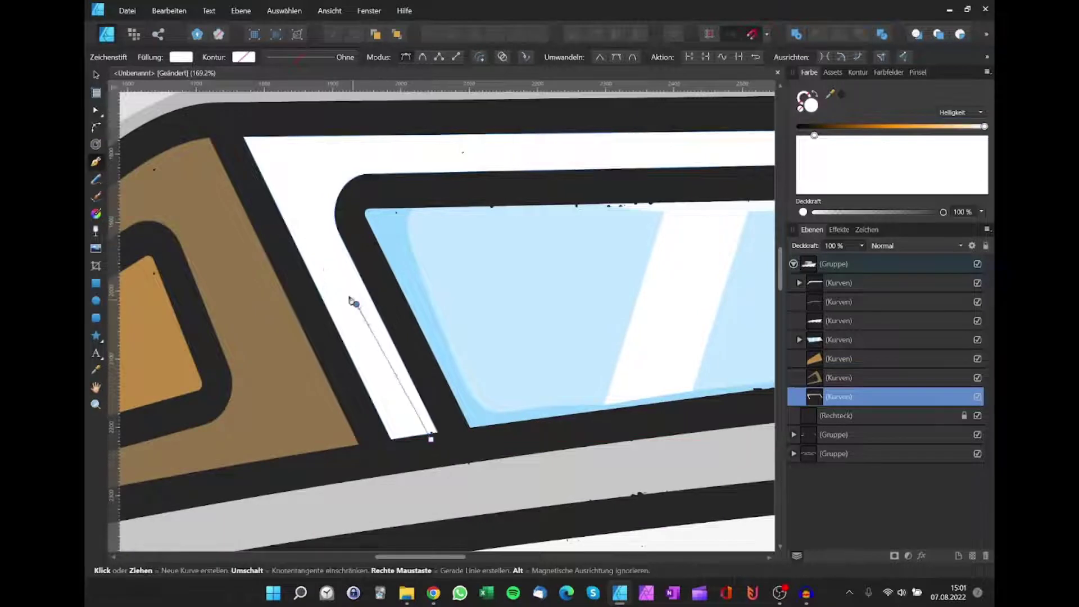
left_click(315, 206)
left_click(336, 168)
left_click(416, 158)
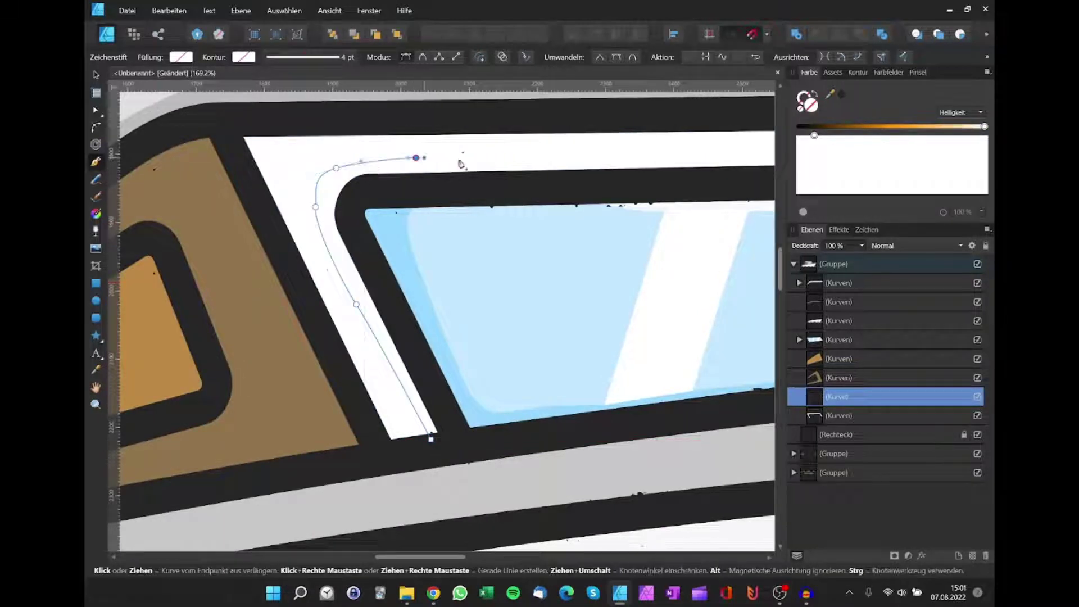
left_click_drag(516, 160, 538, 160)
Step: Continue the path around the right corner, down the diagonal edge and along the bottom, closing it
scroll(618, 160, "right", 2)
scroll(618, 160, "right", 4)
left_click(381, 154)
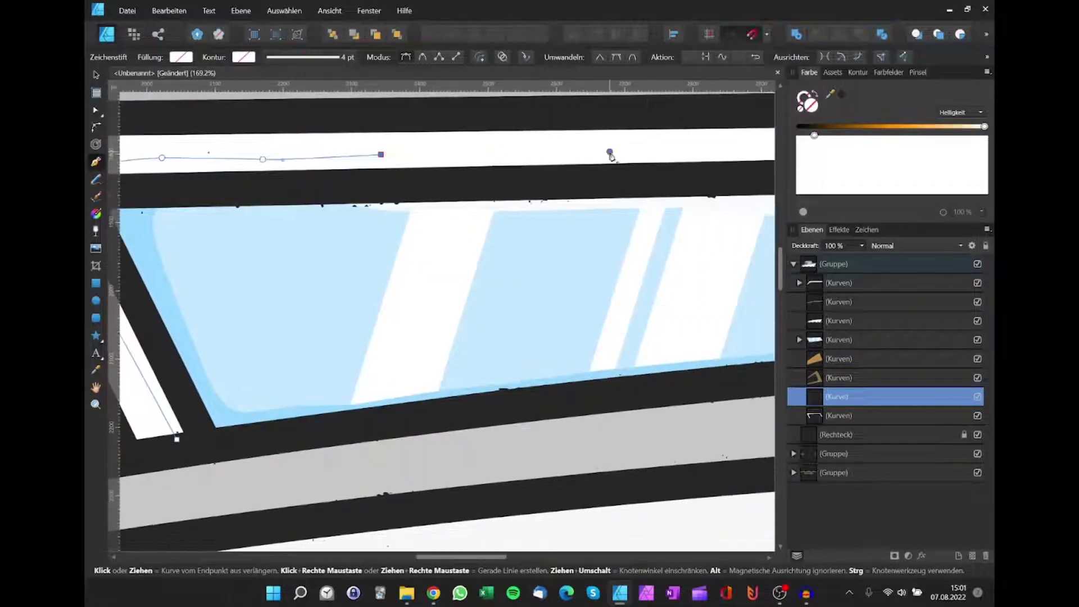
left_click(610, 152)
scroll(717, 154, "right", 5)
left_click(496, 130)
left_click_drag(586, 137, 608, 152)
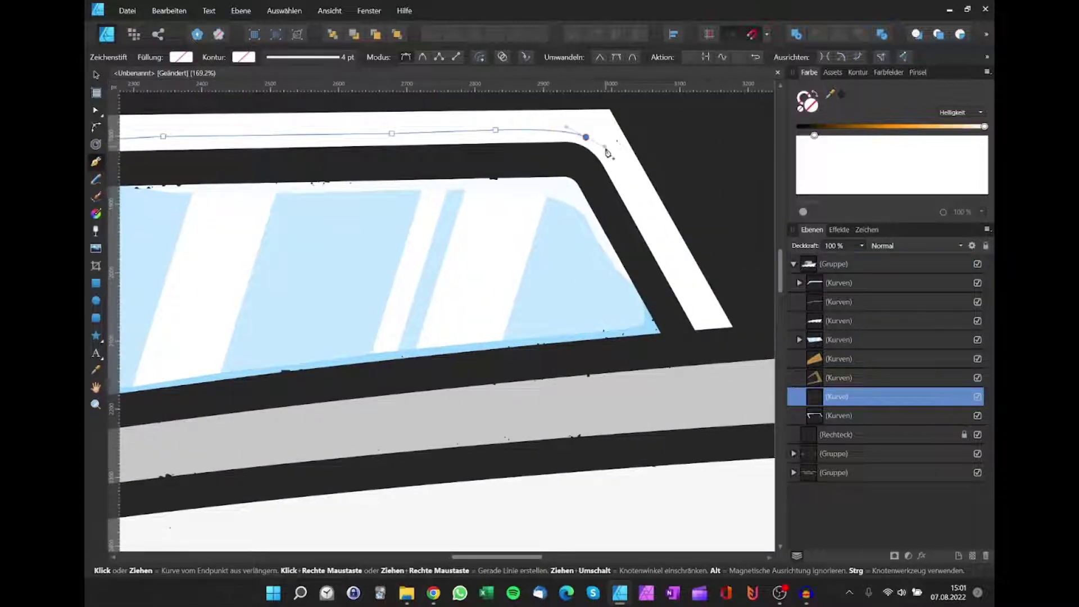
left_click_drag(645, 214, 647, 223)
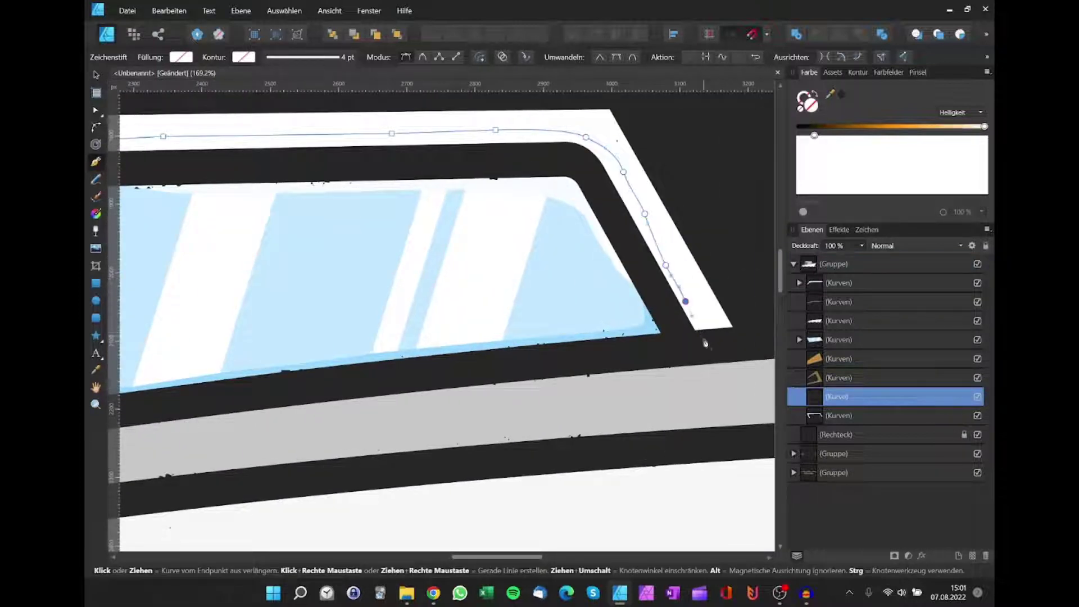
scroll(673, 314, "down", 3)
left_click_drag(417, 378, 428, 377)
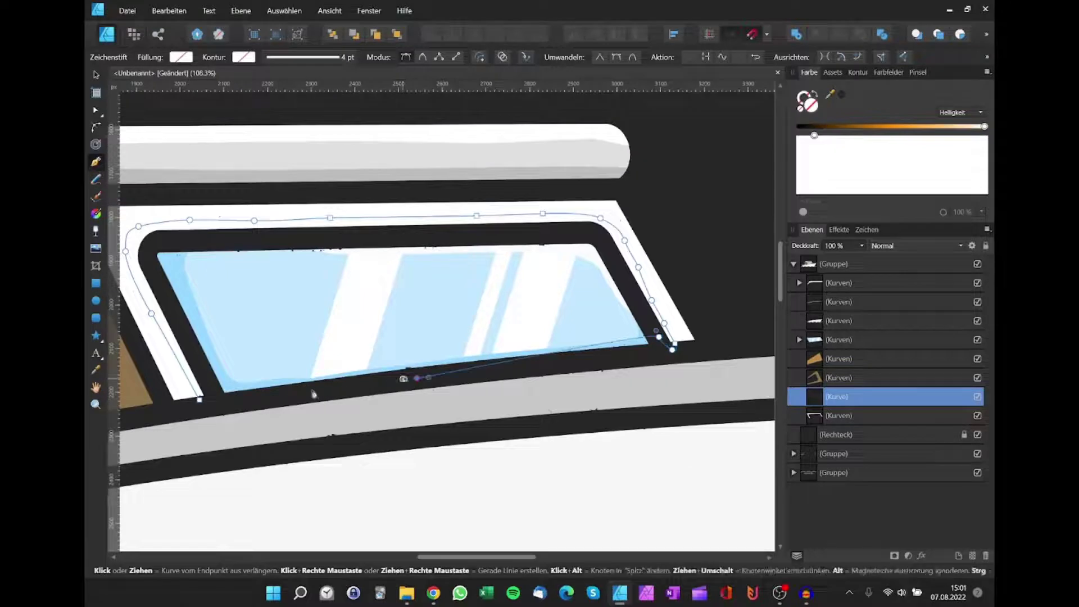
left_click_drag(277, 391, 288, 391)
left_click(202, 400)
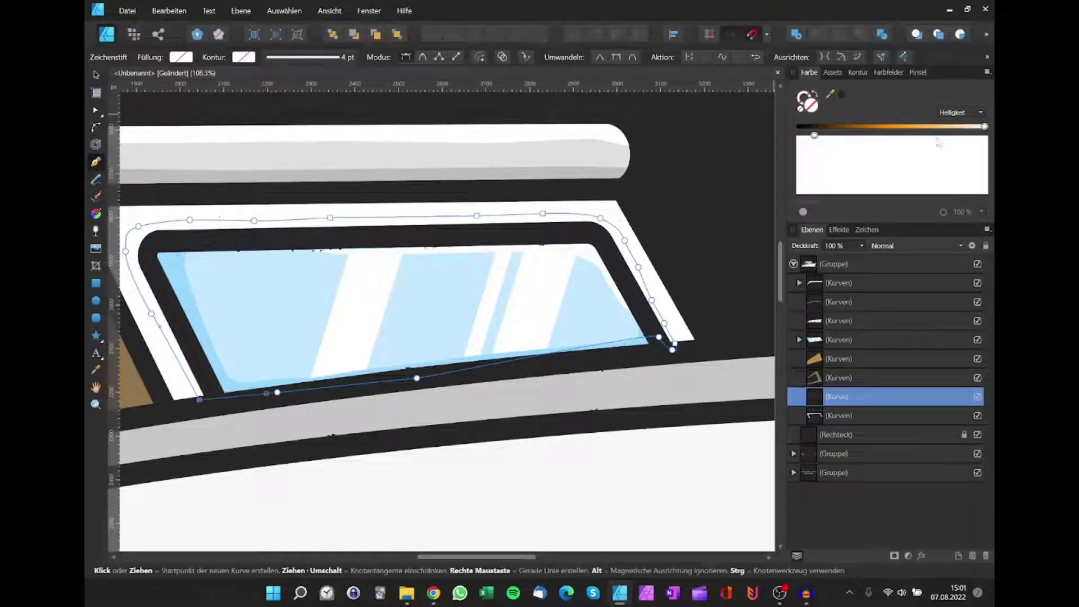
Step: Fill the new shape with sampled white, darken it to light grey, and nest it in the frame's curve group
key("i")
left_click(609, 211)
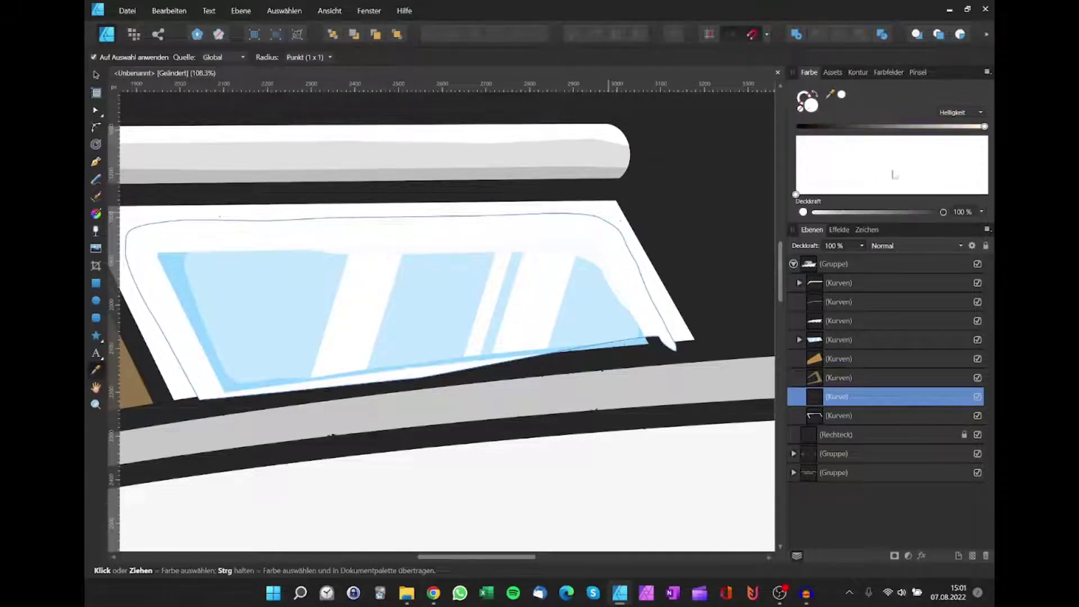
left_click_drag(984, 127, 948, 127)
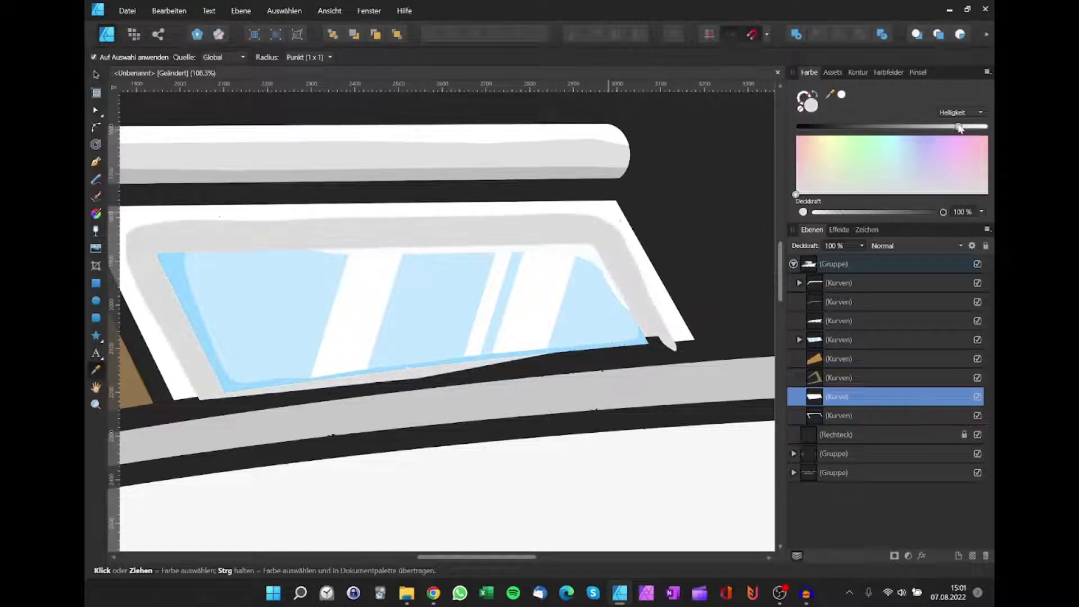
left_click_drag(837, 396, 830, 421)
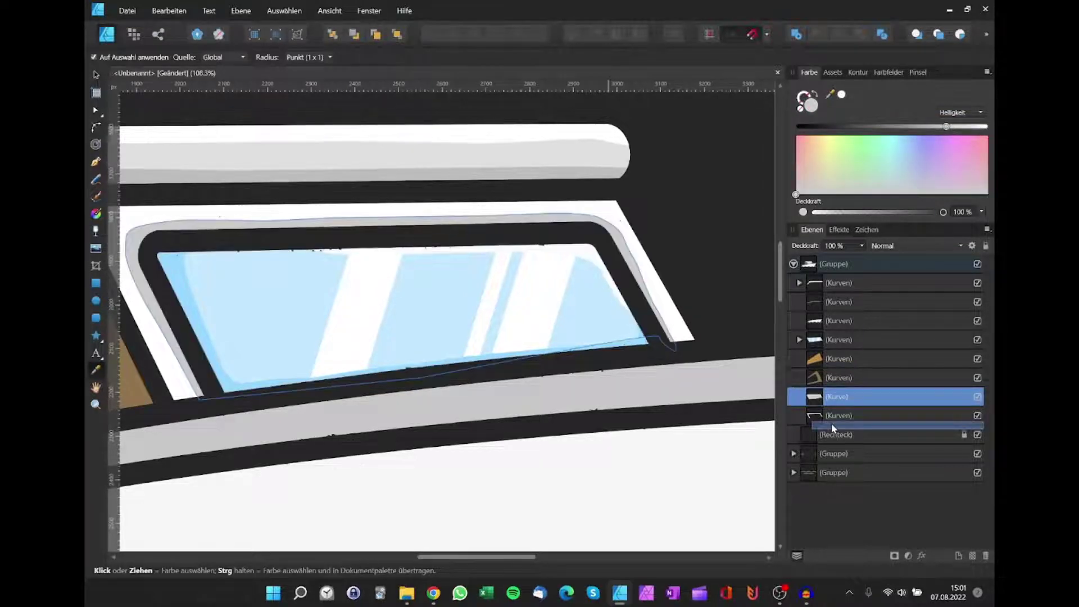
scroll(604, 386, "down", 5)
scroll(604, 387, "down", 3)
scroll(562, 371, "down", 2)
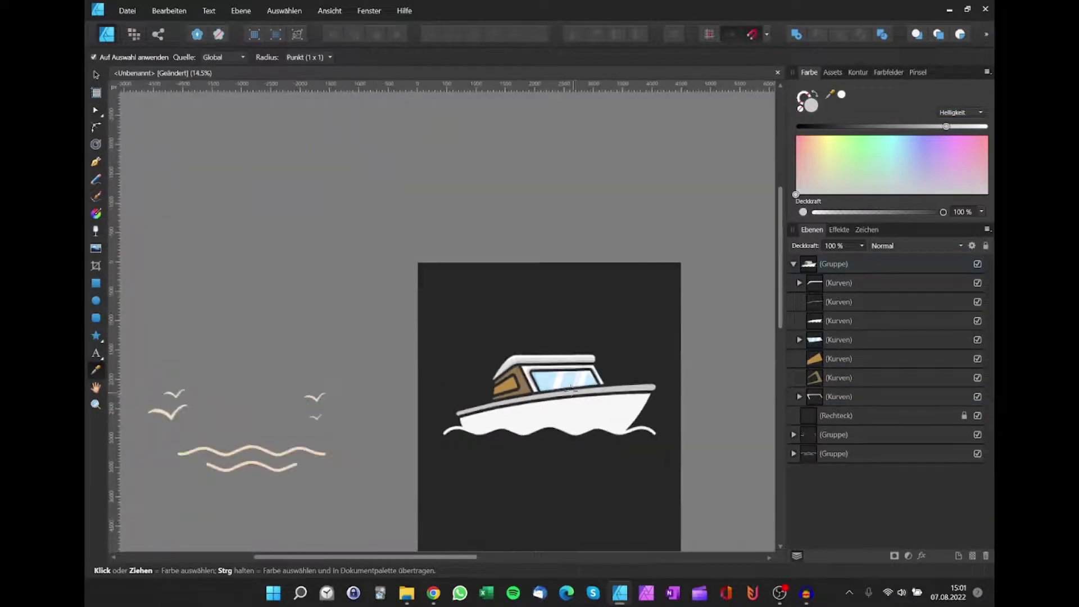
scroll(539, 365, "up", 2)
scroll(516, 360, "up", 2)
scroll(516, 359, "up", 4)
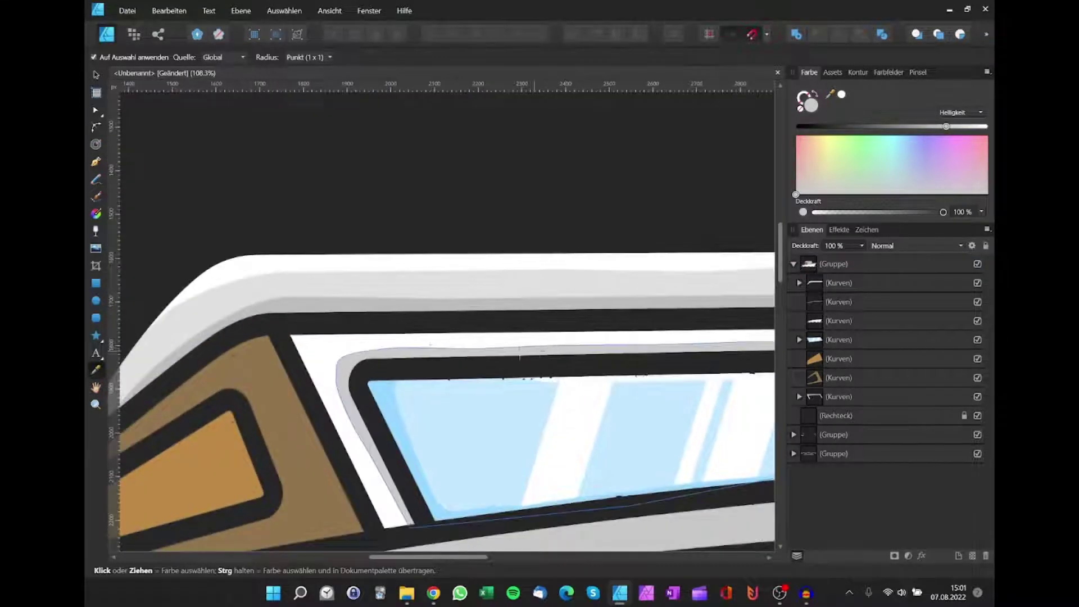
scroll(450, 341, "up", 1)
Step: Refill the white cabin frame with a sampled light grey
key("v")
left_click(448, 337)
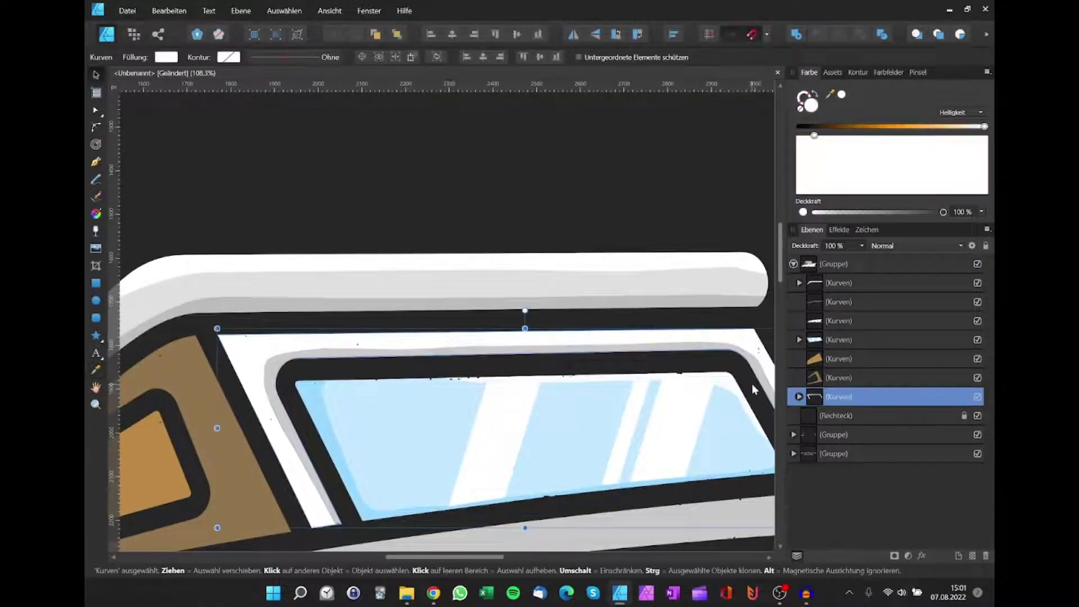
left_click(986, 71)
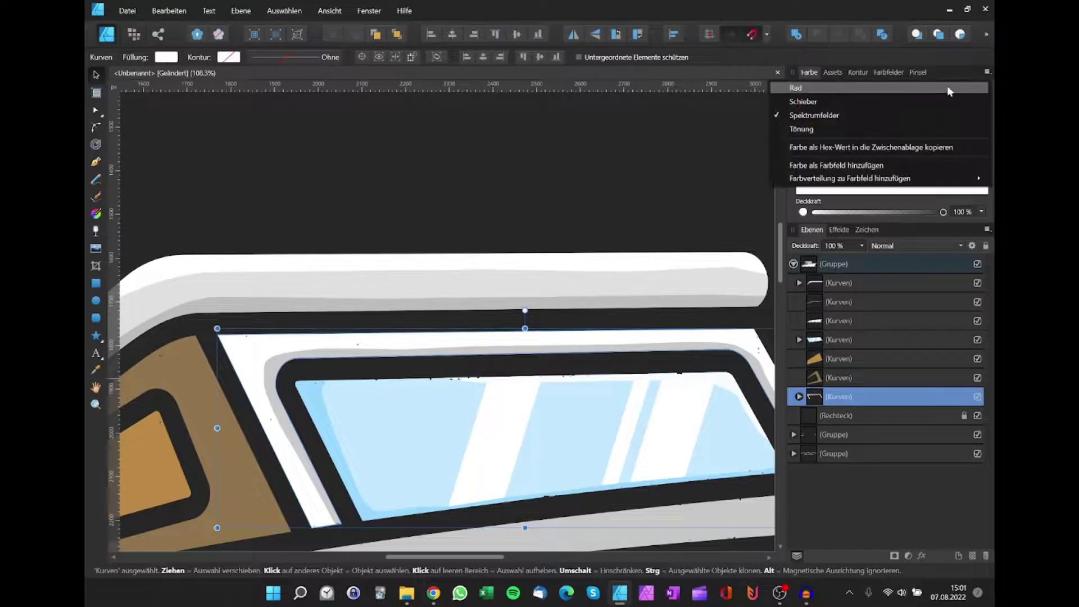
left_click(946, 86)
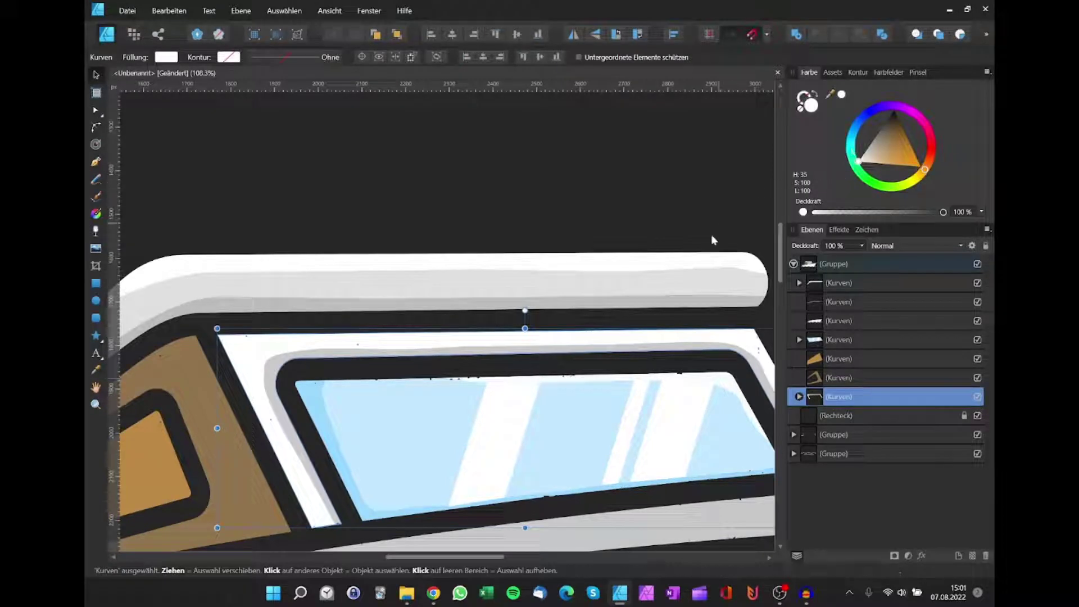
key("i")
left_click(706, 278)
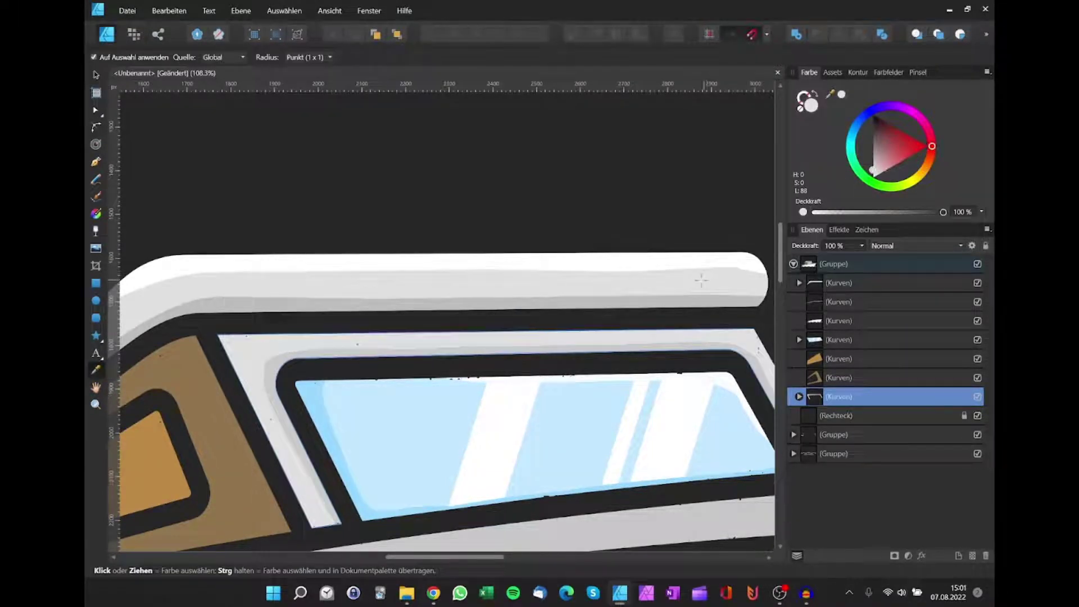
scroll(669, 193, "down", 2)
scroll(669, 192, "down", 1)
Step: Start a Pen path at the cabin frame's lower corner, tracing up its left side to the top edge
key("v")
scroll(459, 286, "down", 1)
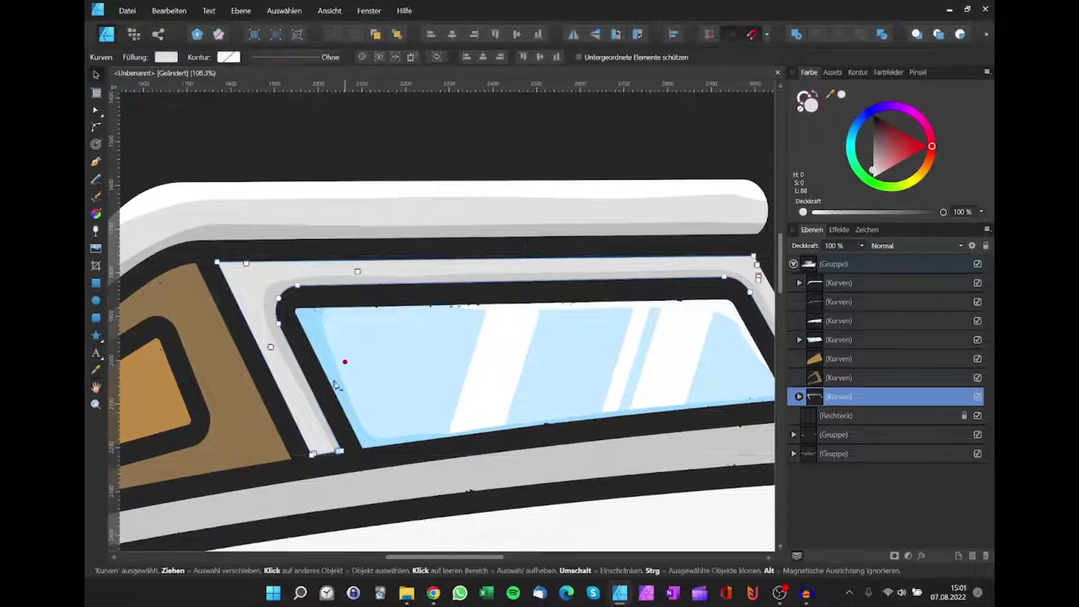
key("p")
scroll(301, 404, "up", 2)
left_click(334, 457)
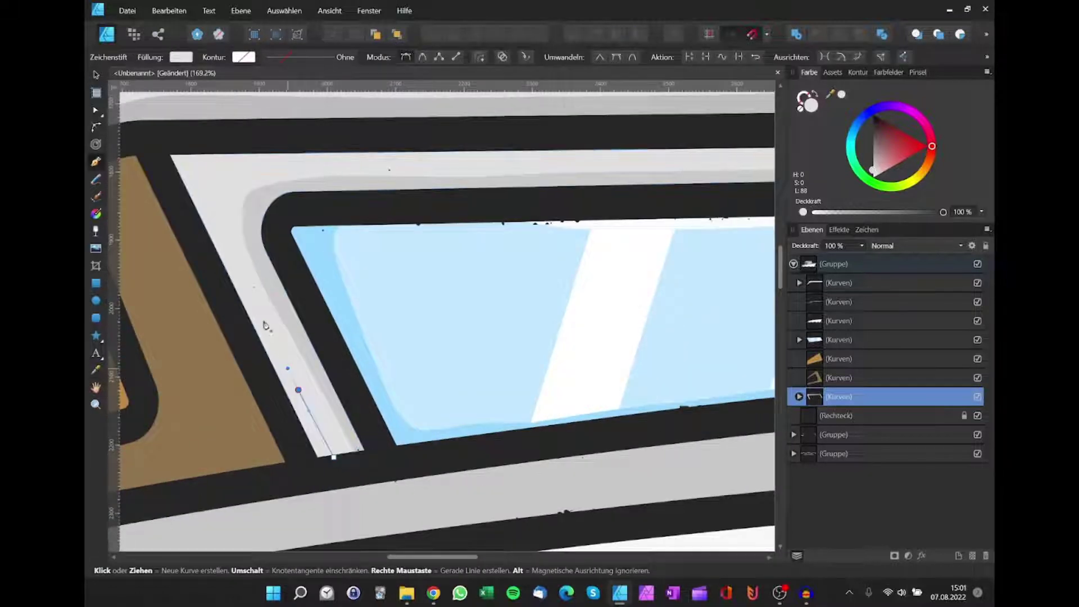
left_click(259, 301)
left_click(213, 185)
left_click(226, 165)
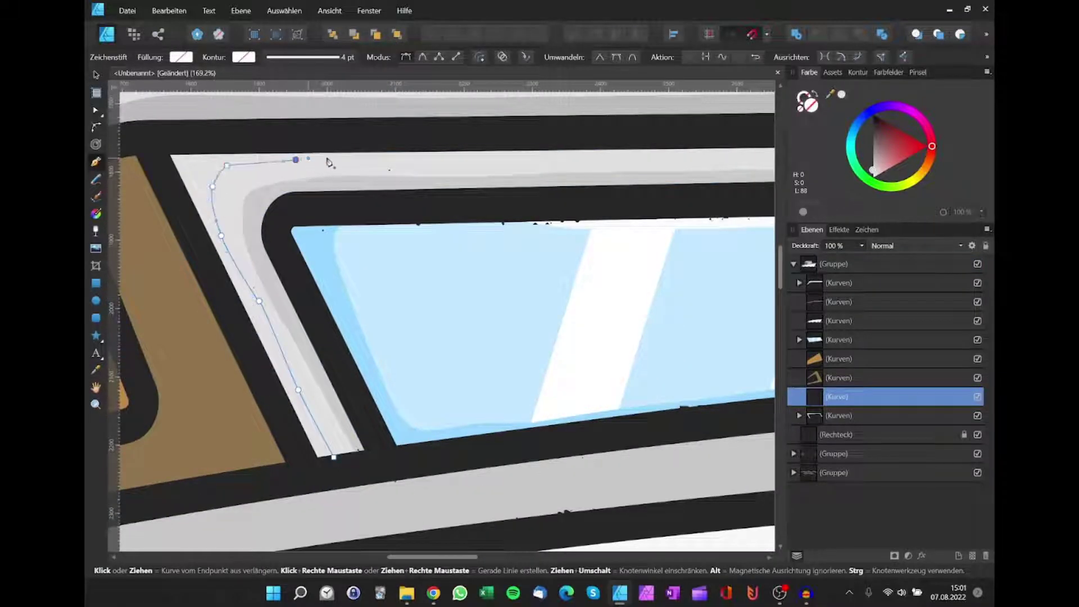
Step: Extend the path around the frame's top-right corner and down its right diagonal
scroll(601, 157, "right", 3)
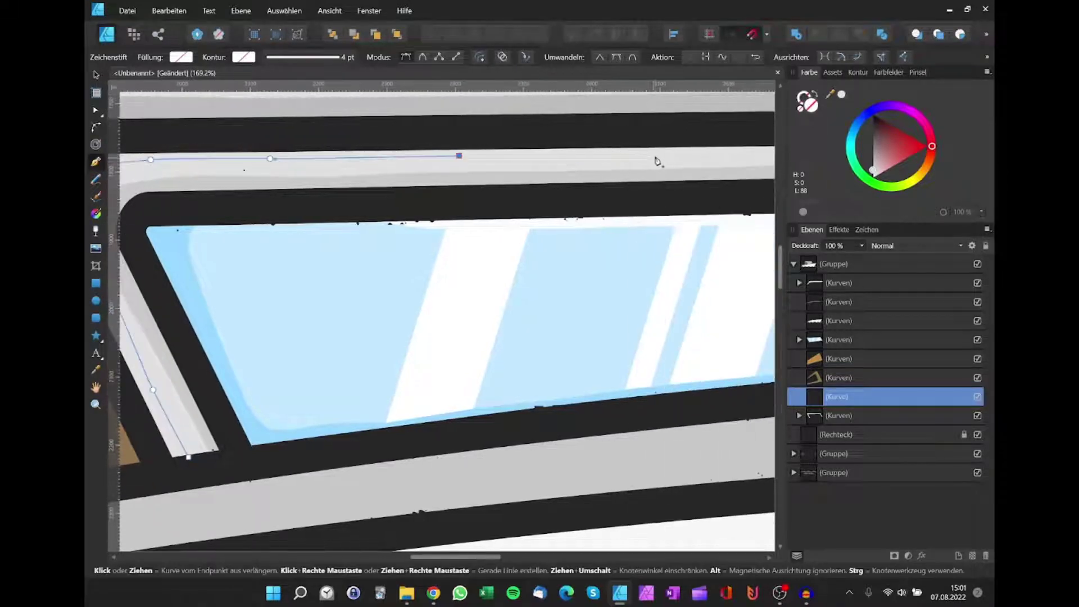
scroll(656, 161, "right", 2)
left_click(648, 152)
left_click(690, 180)
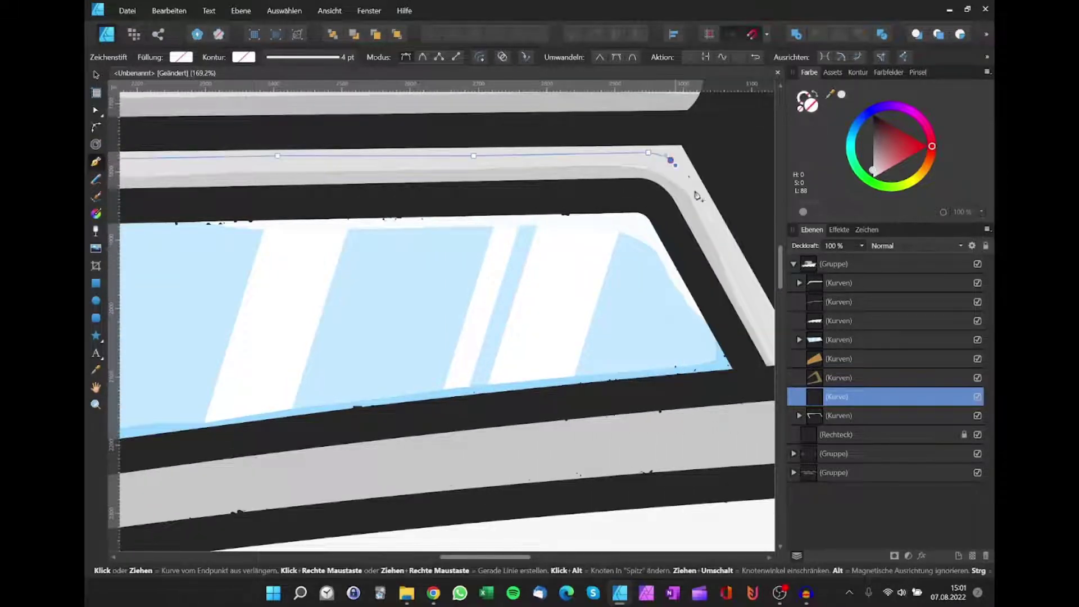
left_click(721, 238)
left_click(742, 280)
scroll(765, 343, "right", 1)
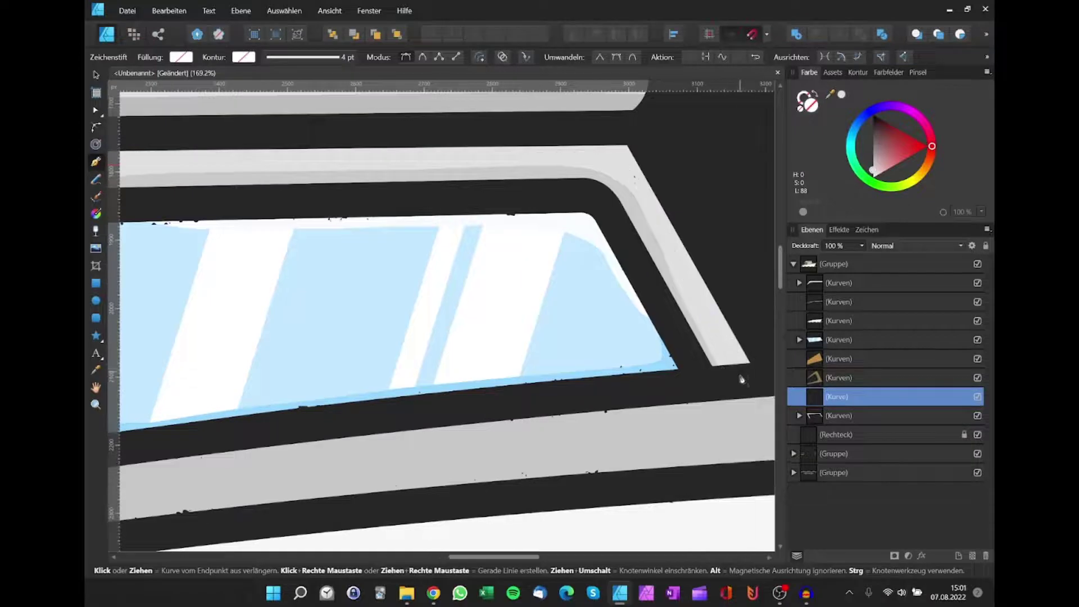
scroll(597, 114, "down", 1)
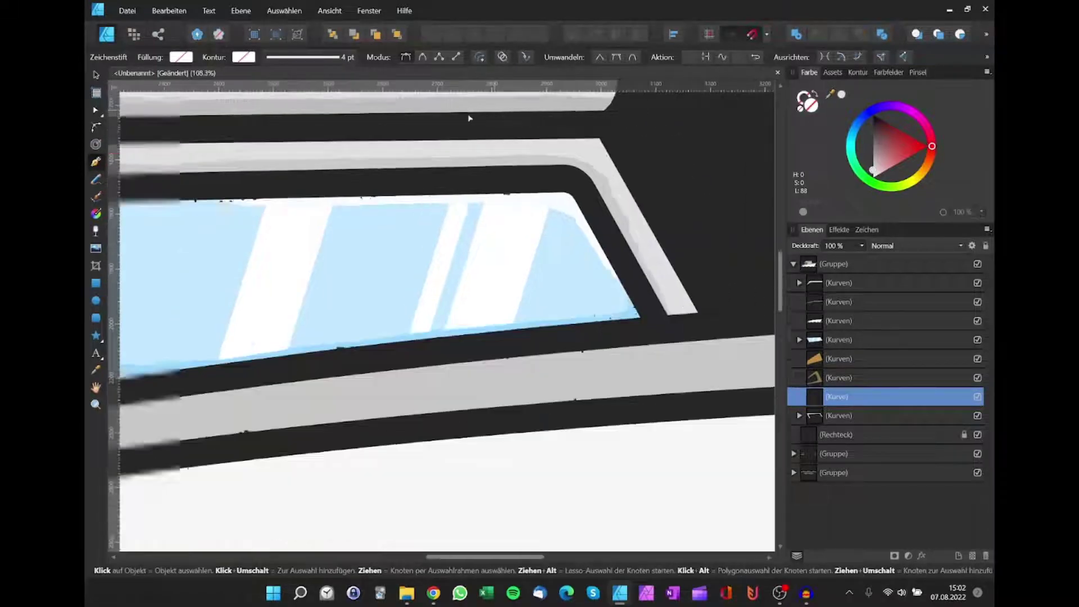
scroll(596, 114, "down", 3)
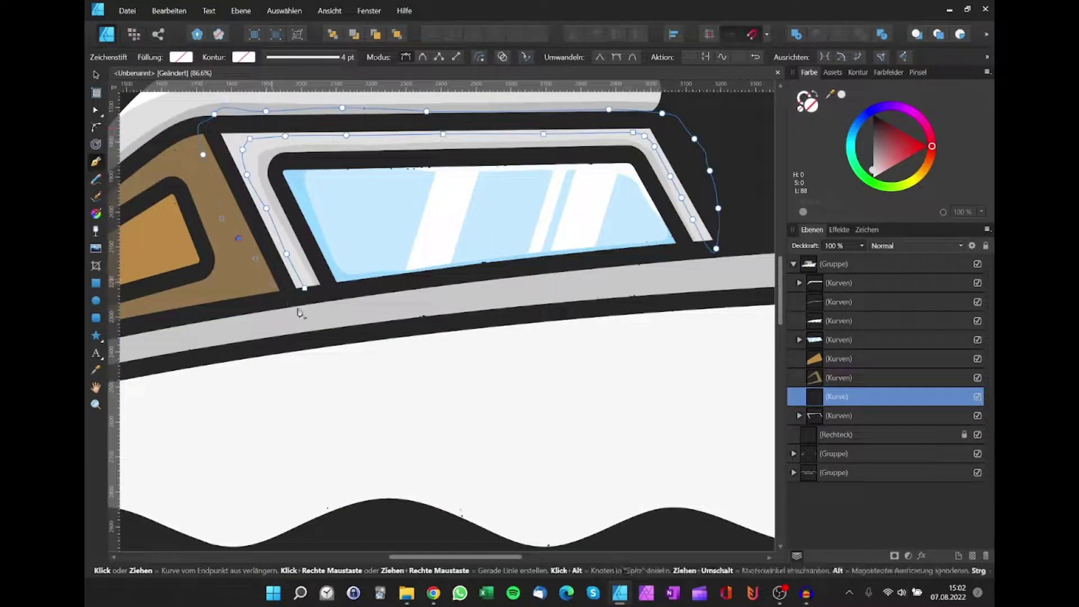
scroll(236, 238, "up", 3)
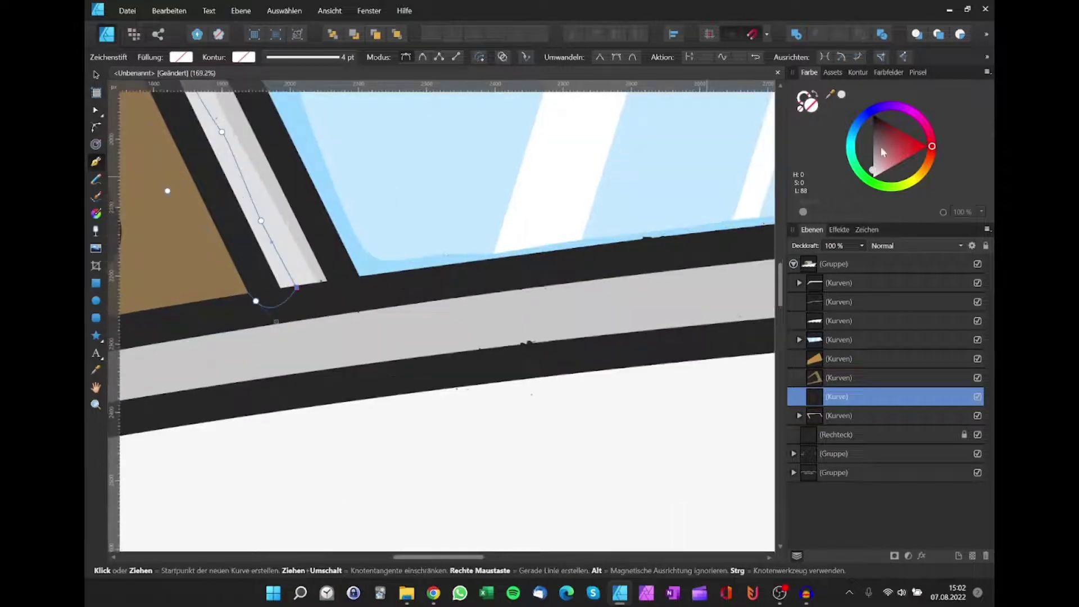
scroll(169, 188, "down", 1)
scroll(169, 188, "down", 2)
scroll(262, 272, "up", 3)
scroll(262, 272, "up", 1)
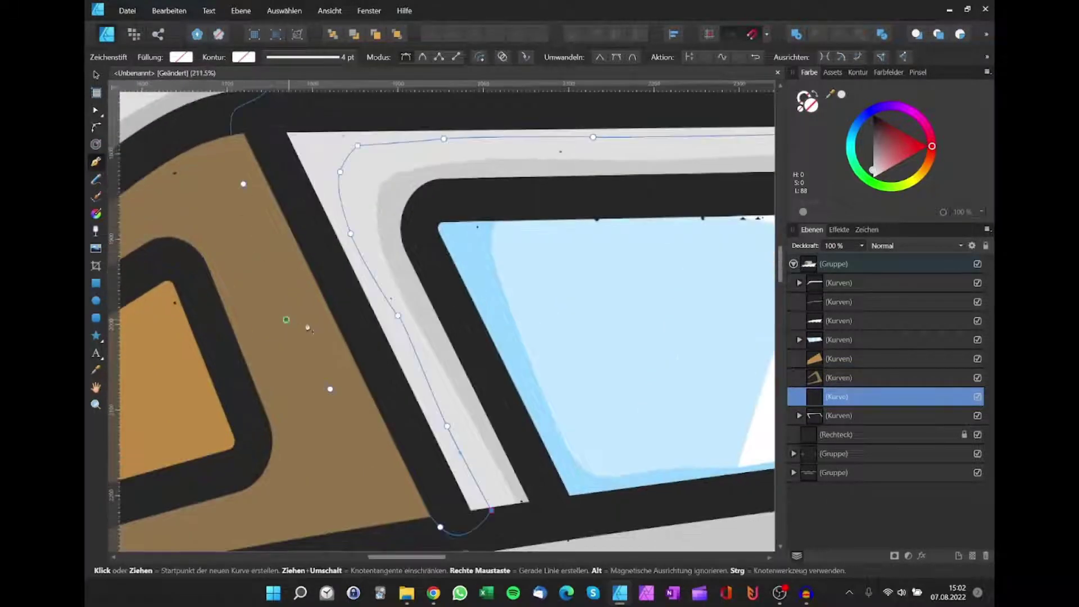
scroll(339, 364, "down", 2)
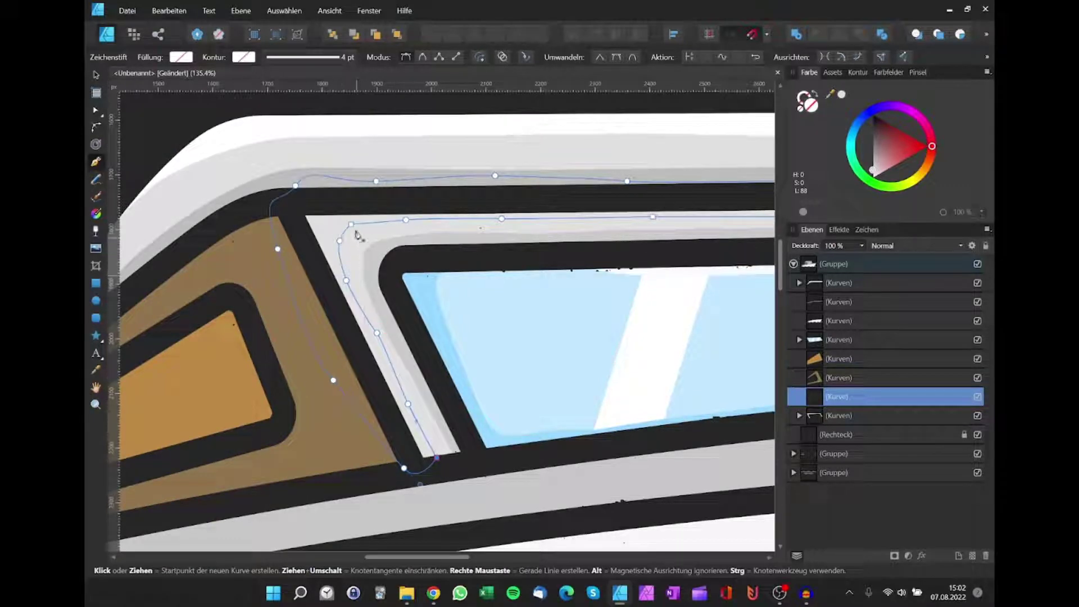
scroll(393, 264, "down", 3)
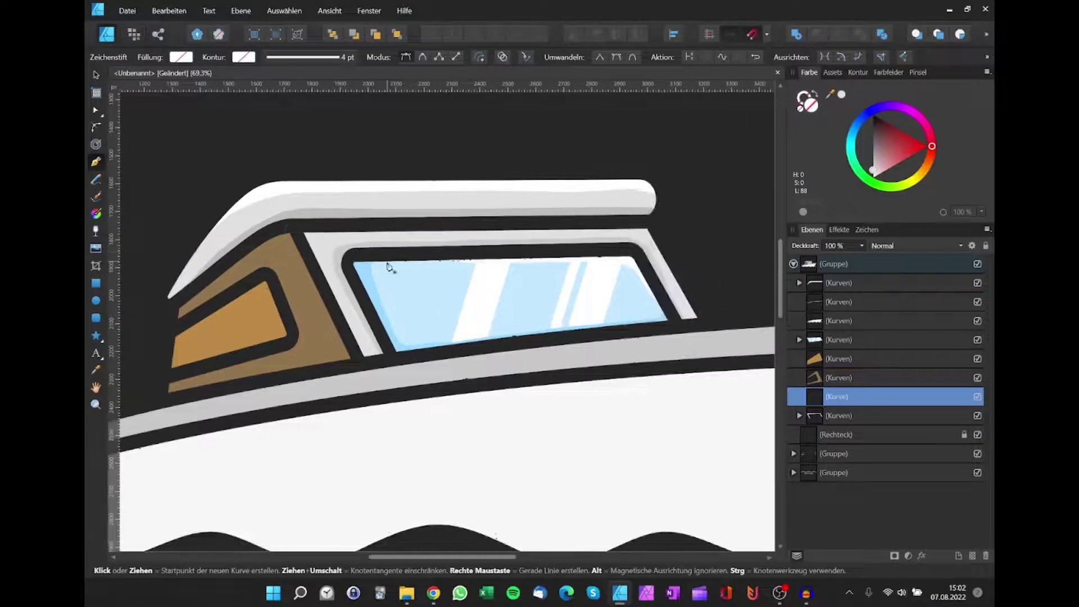
scroll(374, 259, "up", 3)
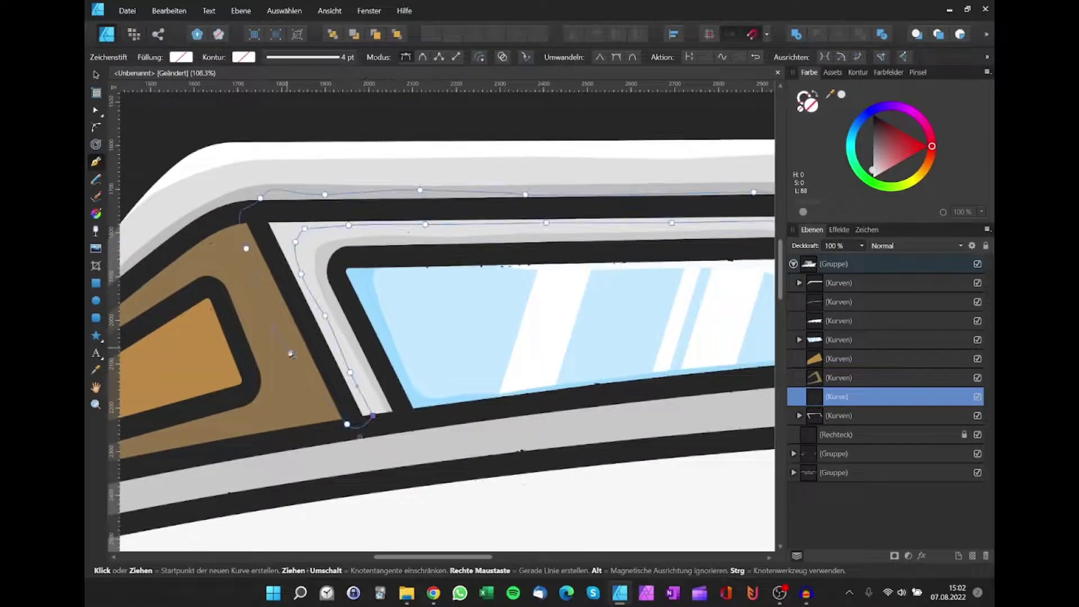
Step: Fill the new frame curve white, move it into the (Kurven) group, and deselect
left_click_drag(903, 157, 872, 178)
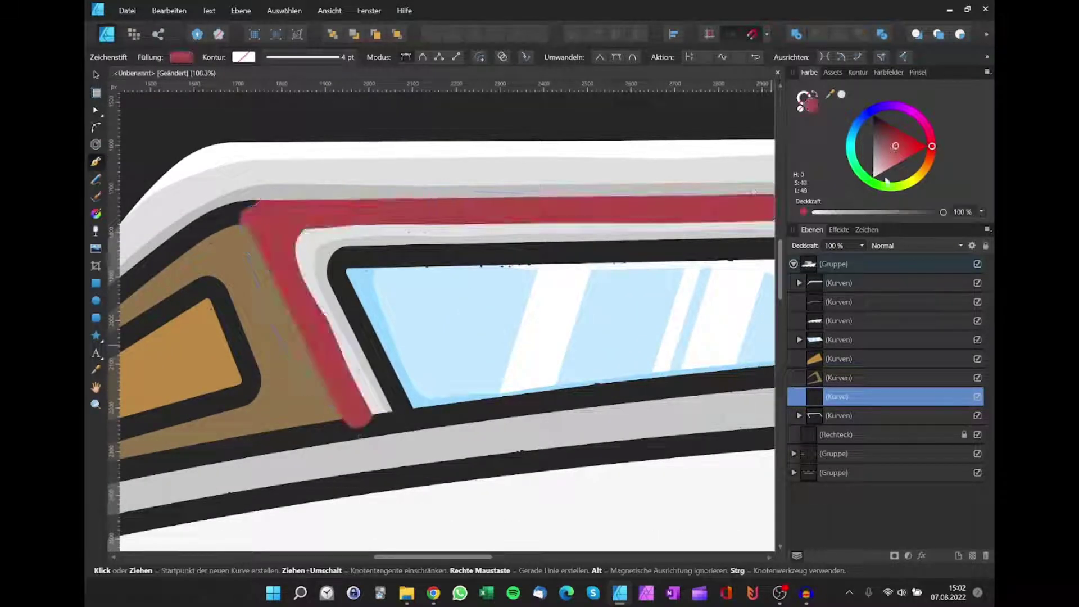
left_click_drag(818, 402, 827, 431)
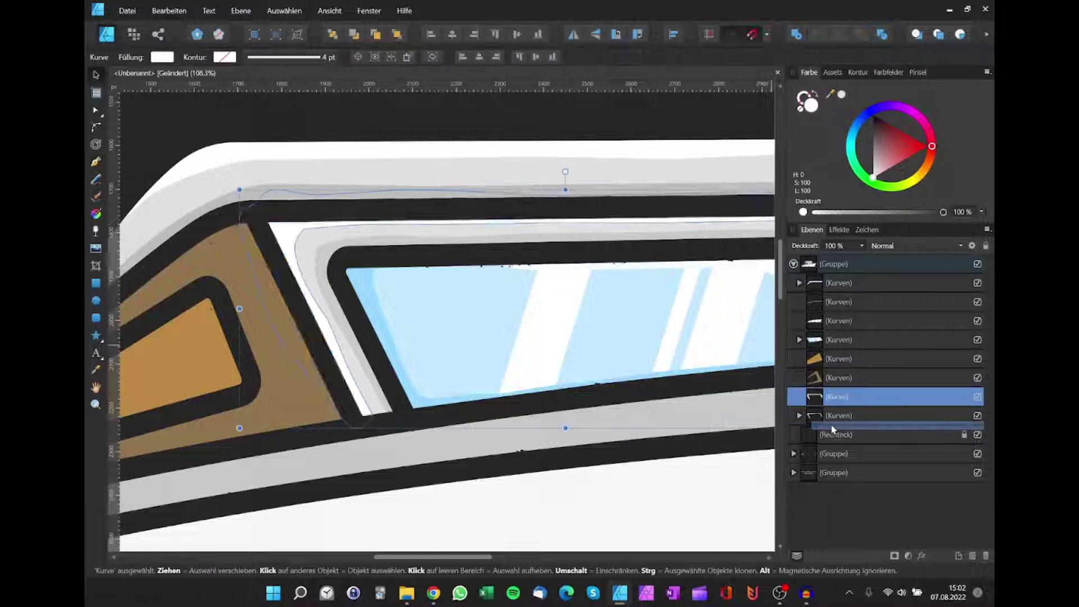
key("v")
scroll(559, 395, "down", 3)
scroll(559, 394, "down", 3)
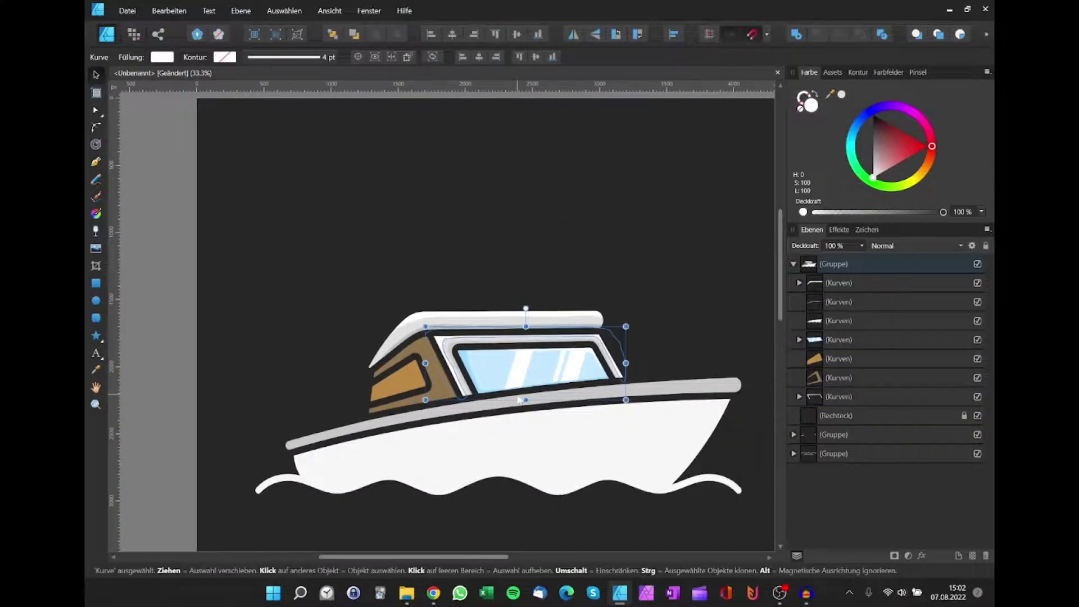
key("ctrl+d")
scroll(525, 392, "down", 3)
scroll(517, 374, "down", 2)
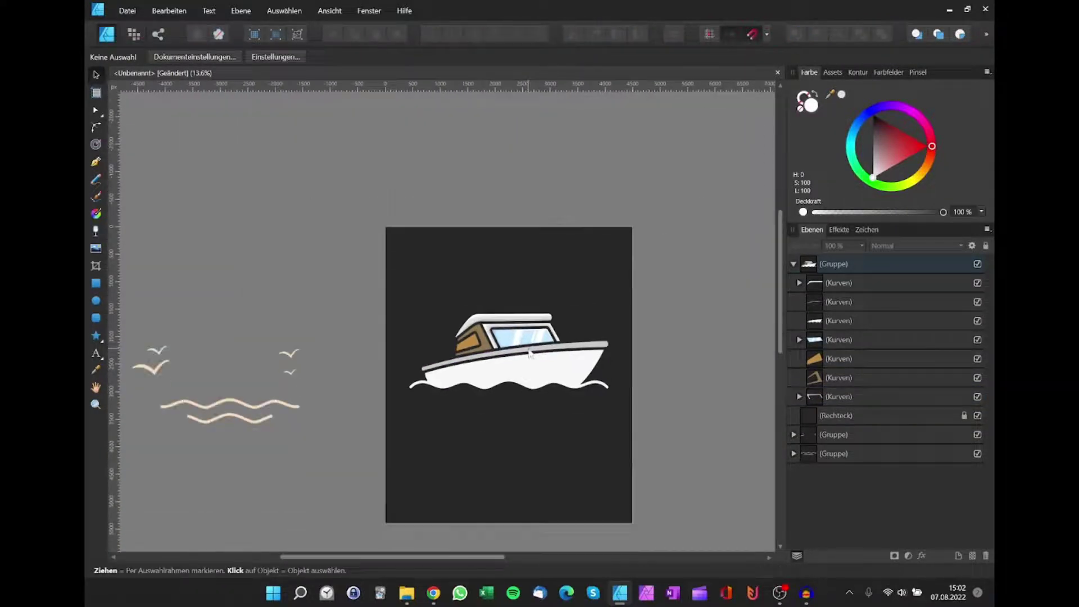
scroll(531, 337, "up", 2)
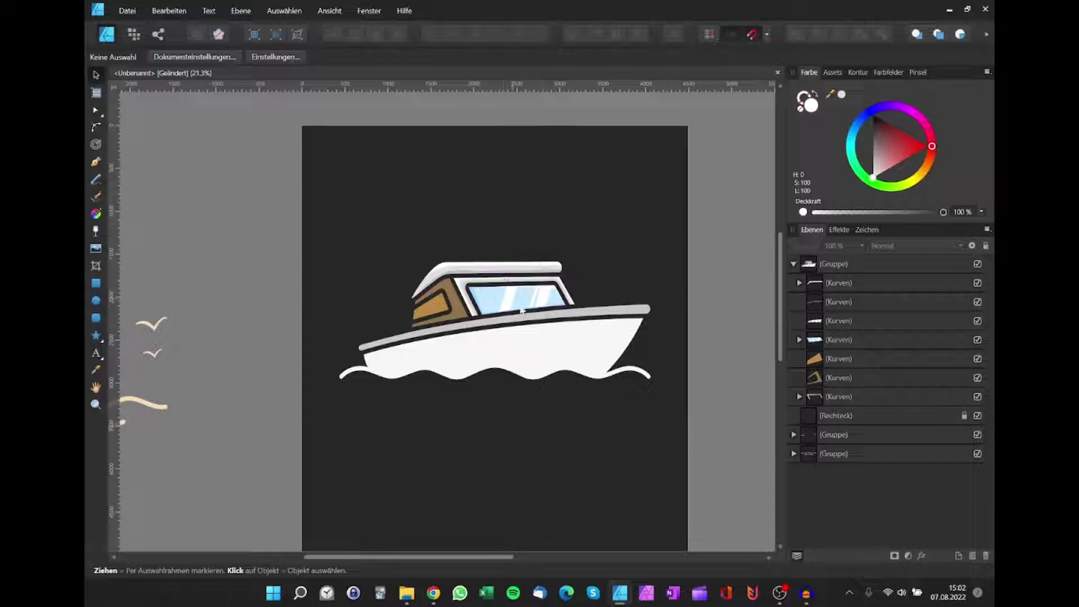
scroll(617, 318, "up", 2)
scroll(618, 316, "up", 1)
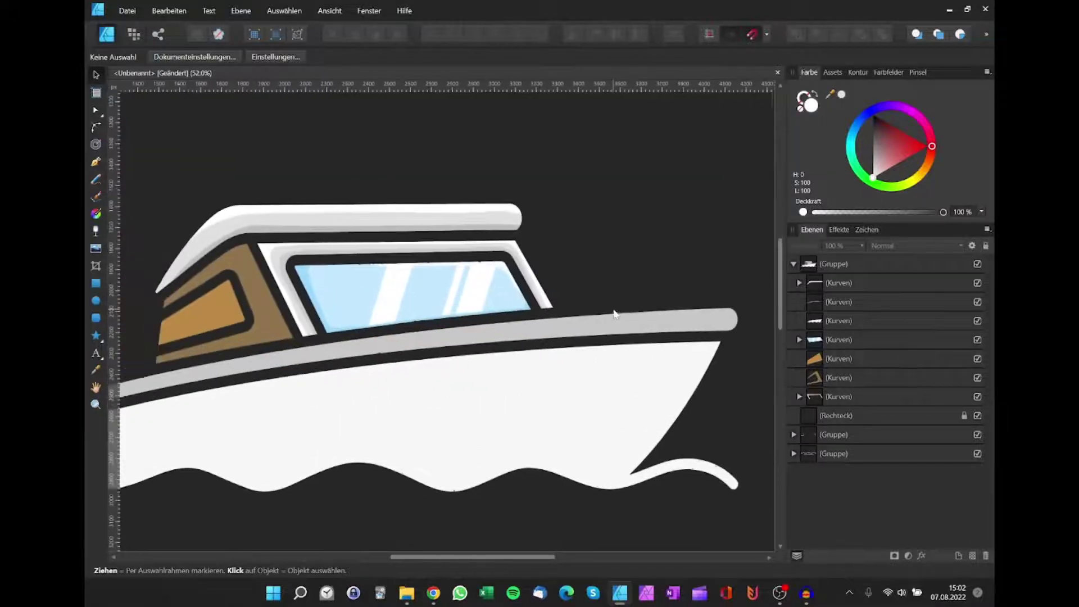
scroll(618, 317, "up", 1)
Step: Select the grey hull rail inside the boat group
left_click(657, 329)
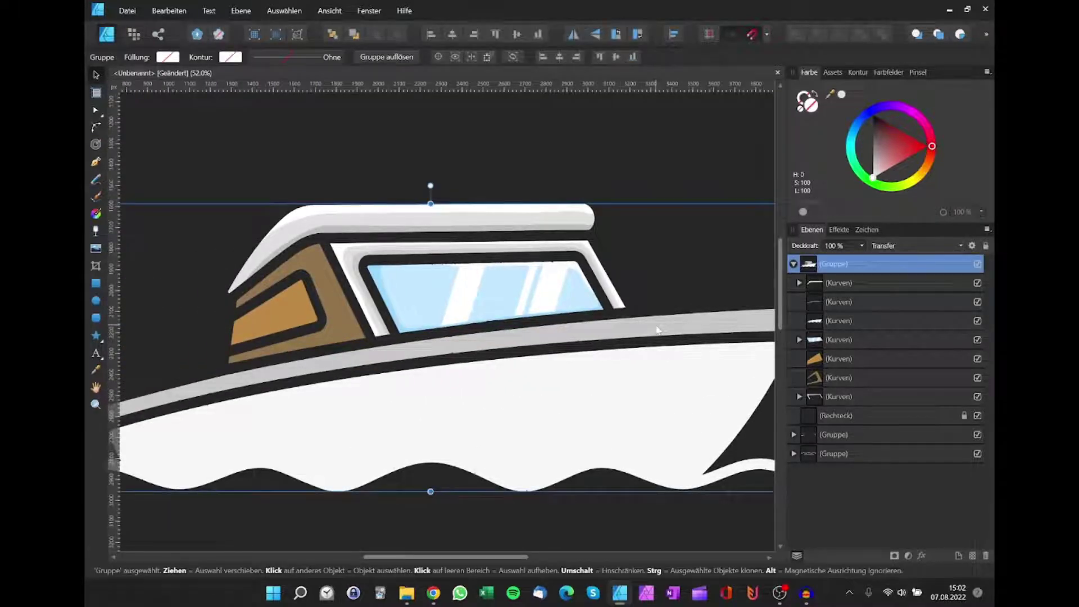
double_click(657, 330)
scroll(656, 326, "down", 2)
scroll(505, 341, "down", 1)
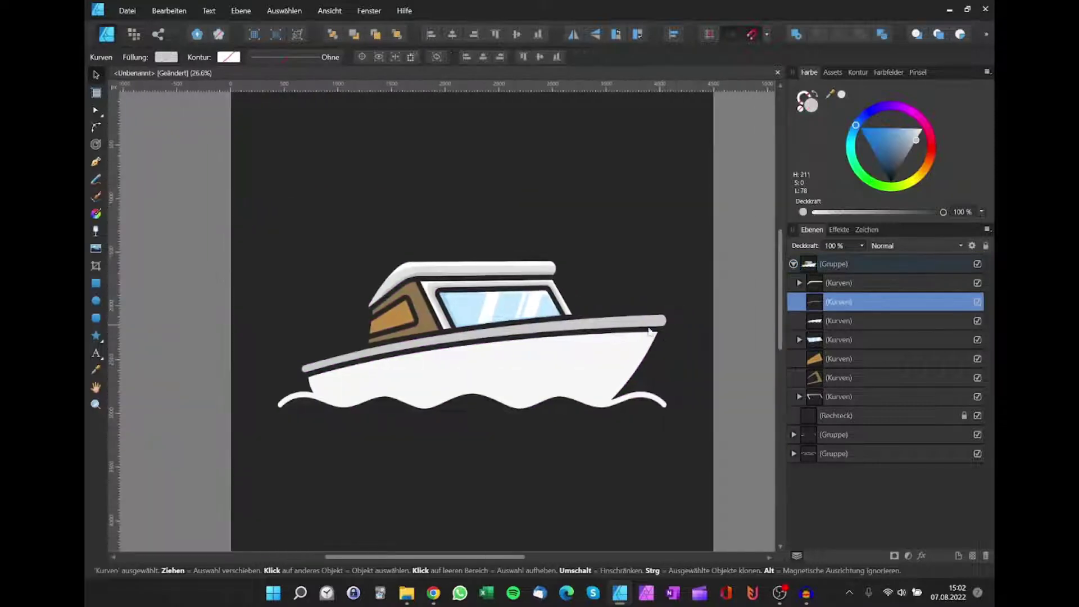
scroll(321, 377, "up", 5)
scroll(310, 379, "up", 2)
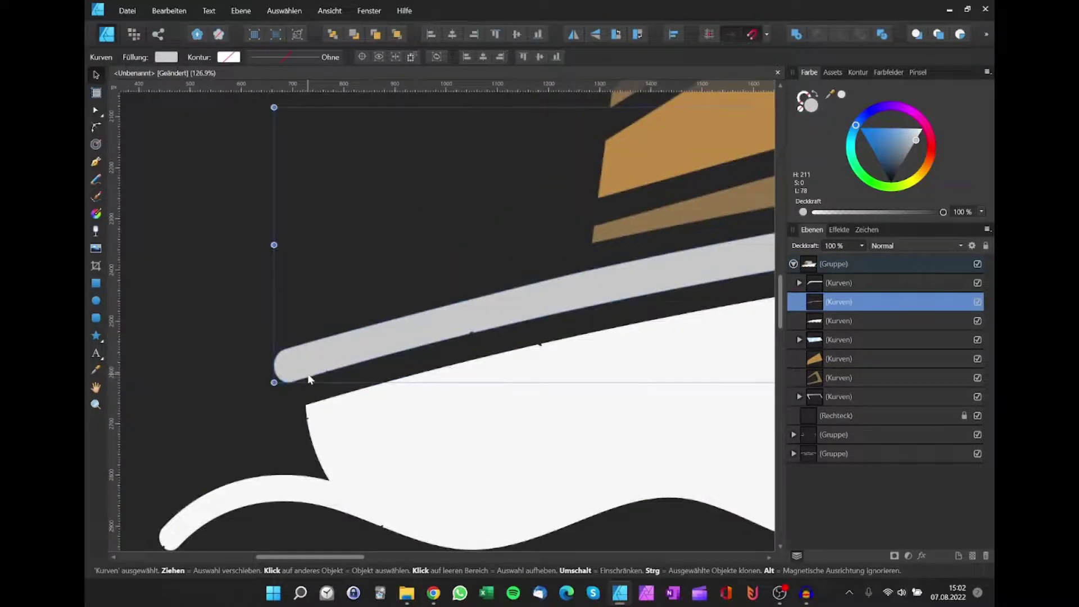
scroll(306, 376, "down", 1)
Step: Trace a Pen curve along the hull rail from its left end past the bow
key("p")
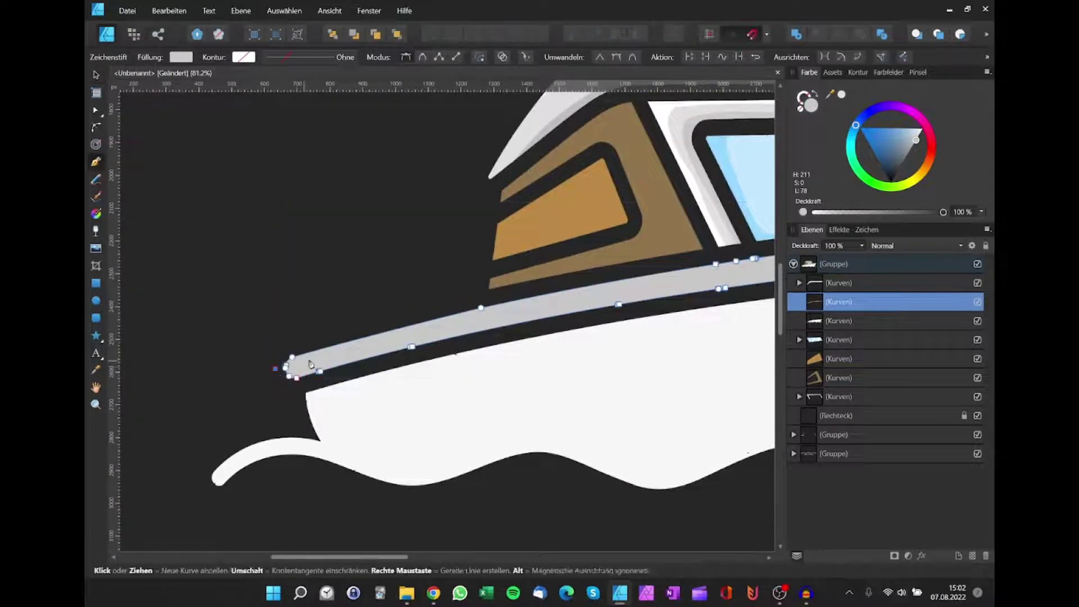
left_click(274, 369)
left_click(377, 342)
left_click(497, 310)
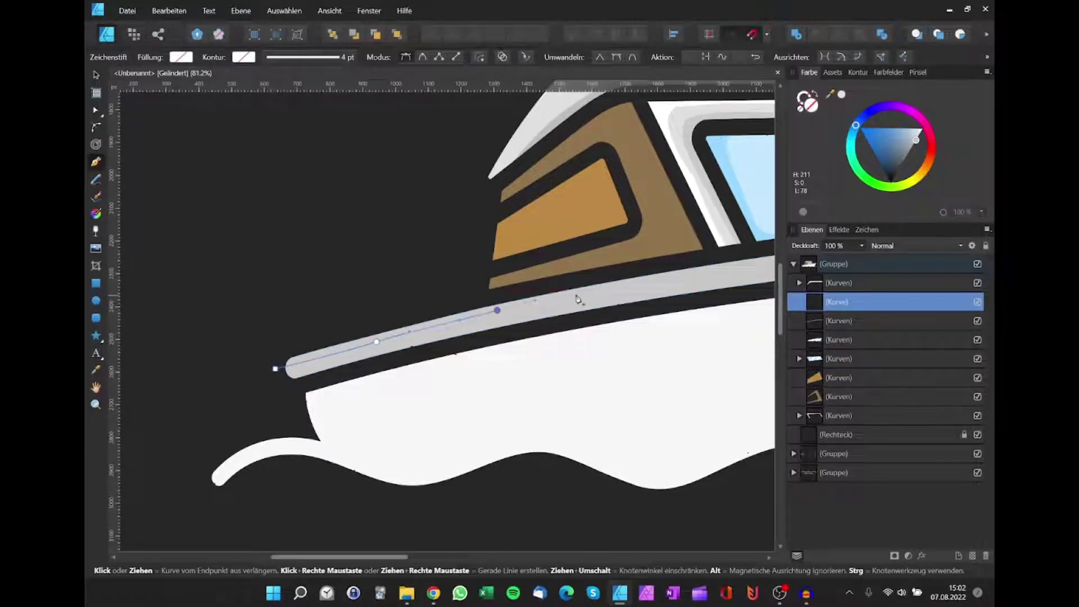
left_click(705, 271)
scroll(685, 264, "right", 6)
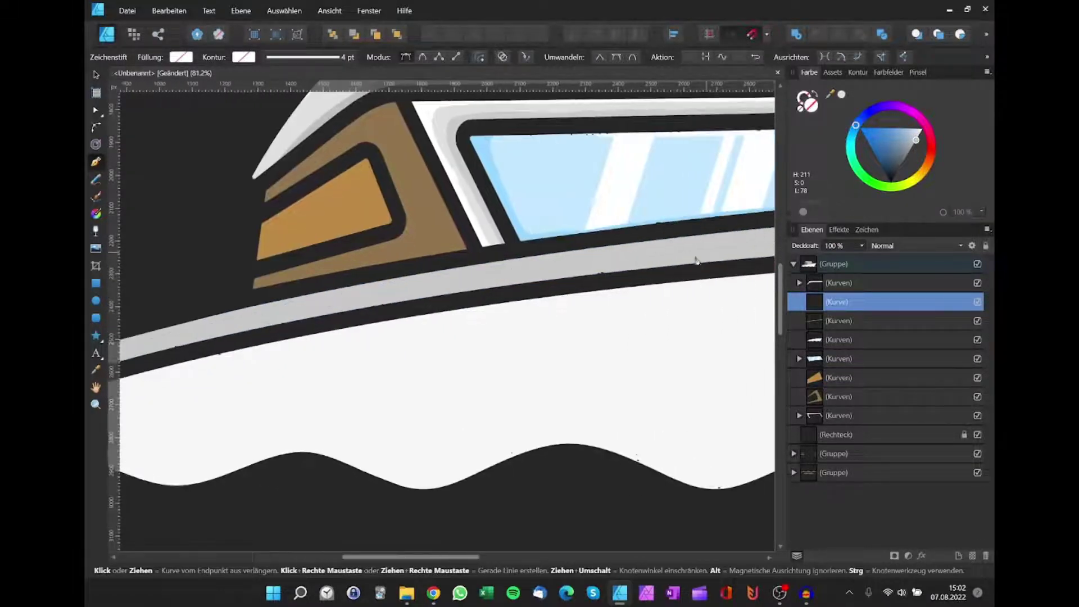
left_click(624, 235)
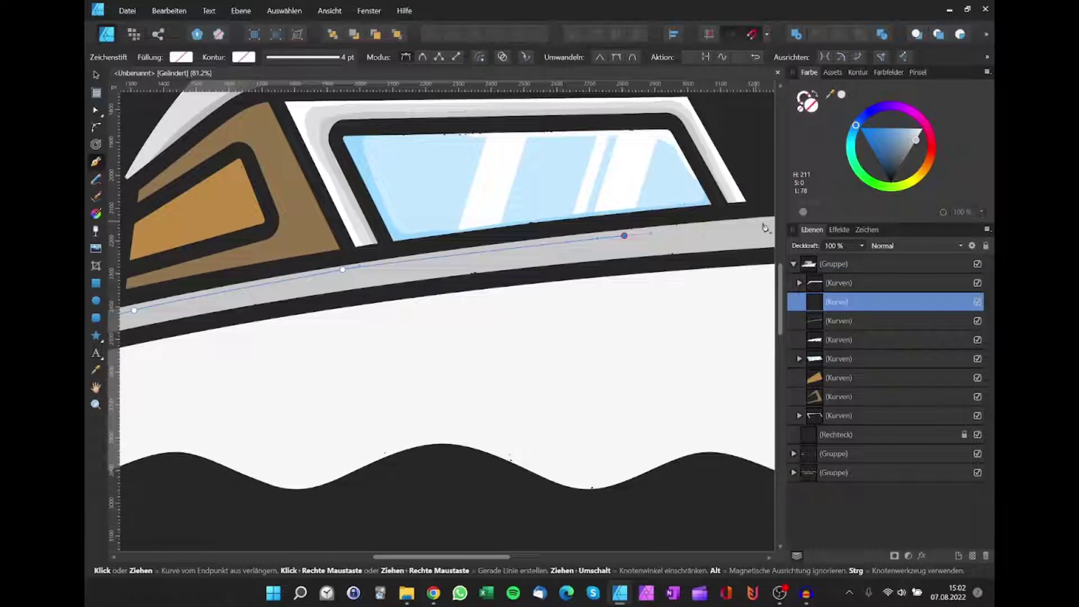
left_click(765, 227)
scroll(731, 224, "right", 5)
left_click_drag(643, 213, 673, 217)
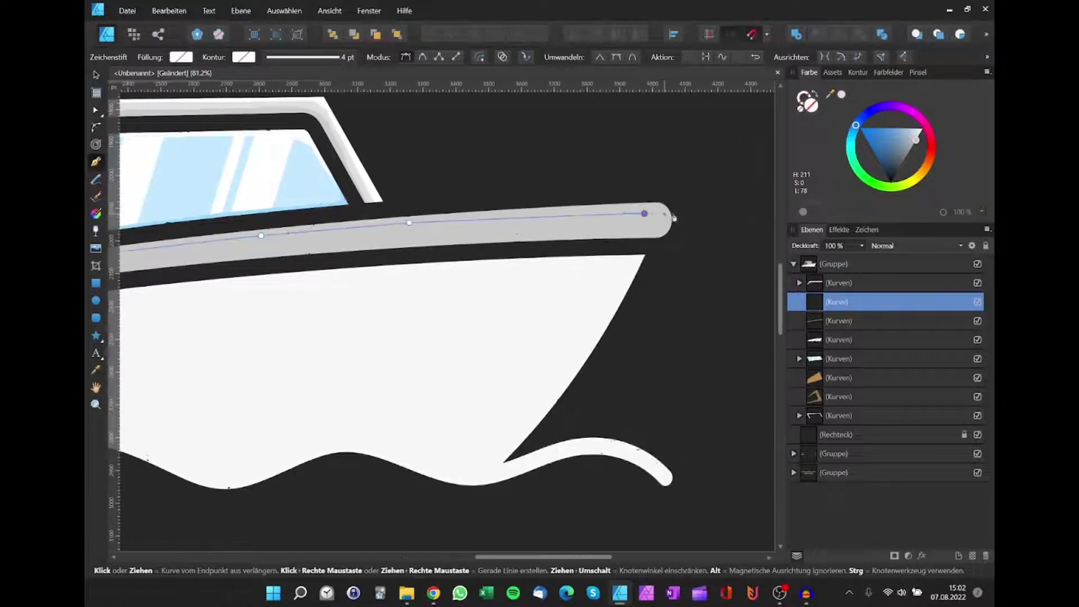
left_click(689, 202)
scroll(687, 197, "down", 5)
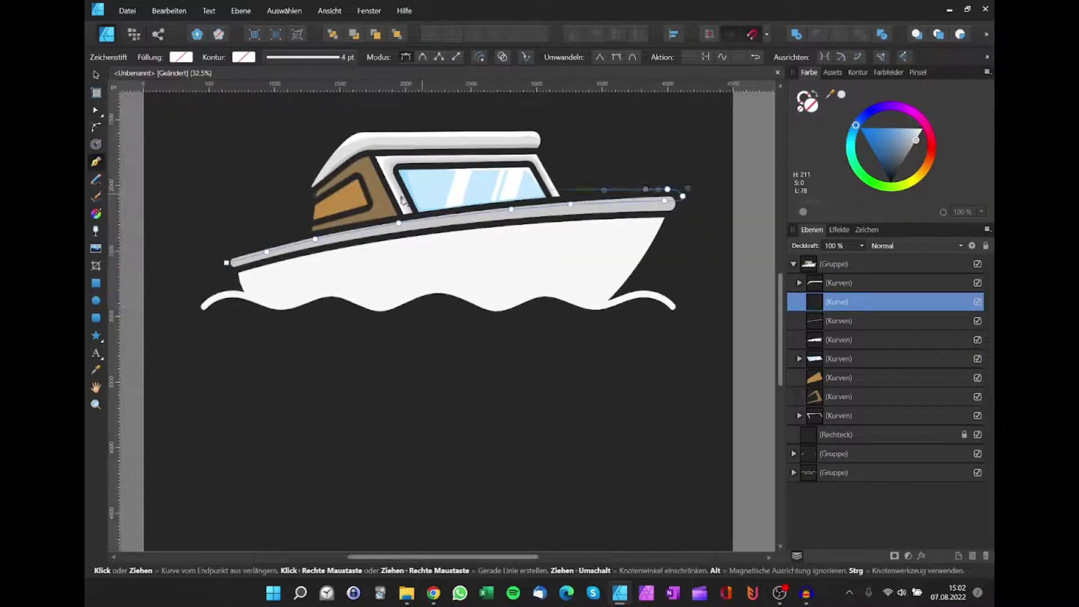
scroll(258, 252, "up", 6)
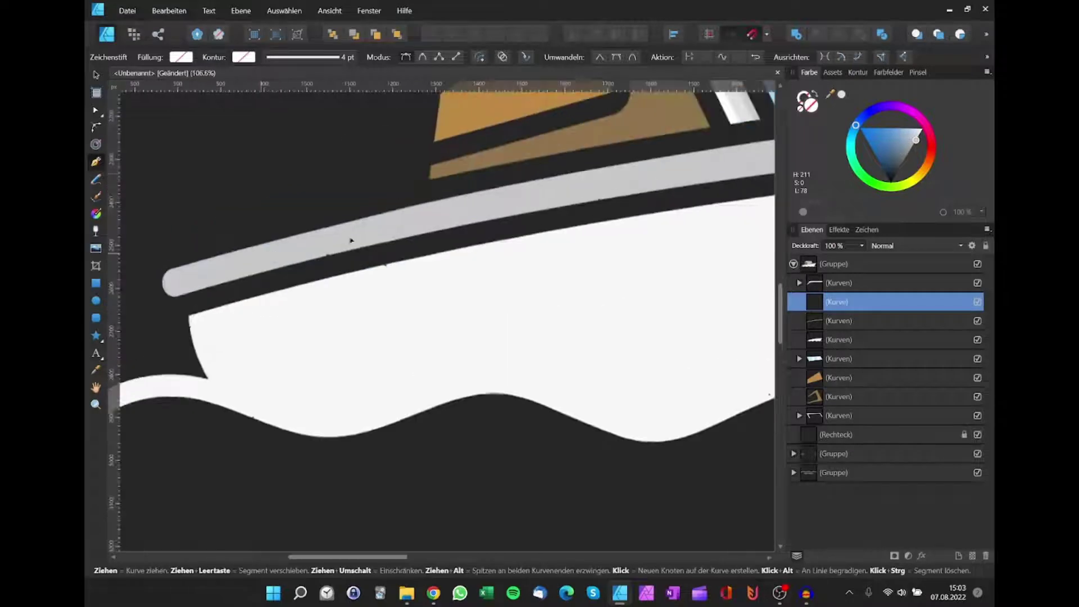
Step: Give the curve the rail's sampled grey and show the Colour panel as a Brightness slider
key("i")
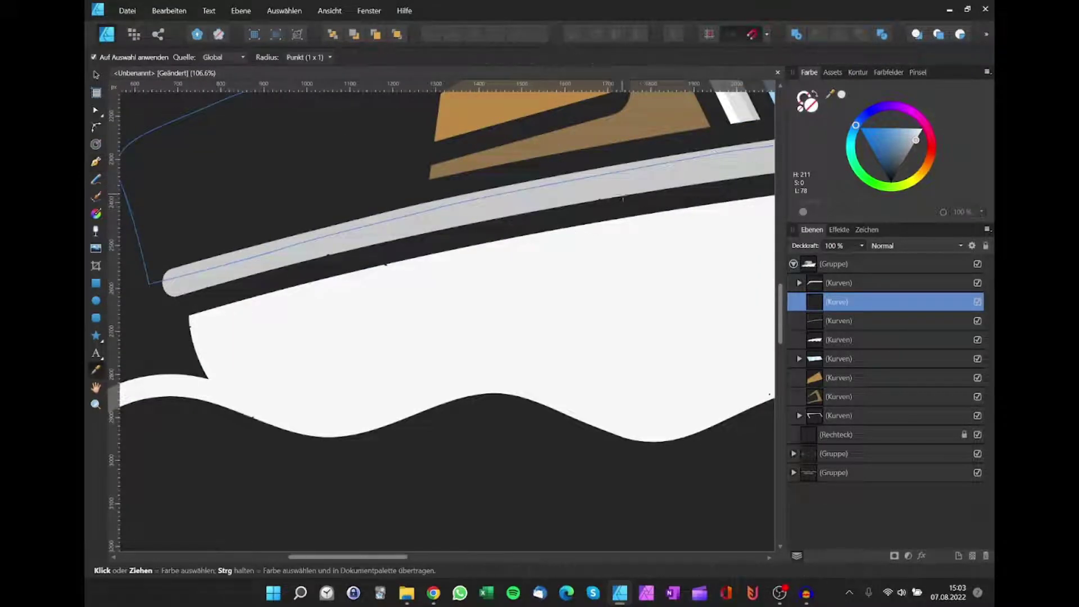
left_click(622, 183)
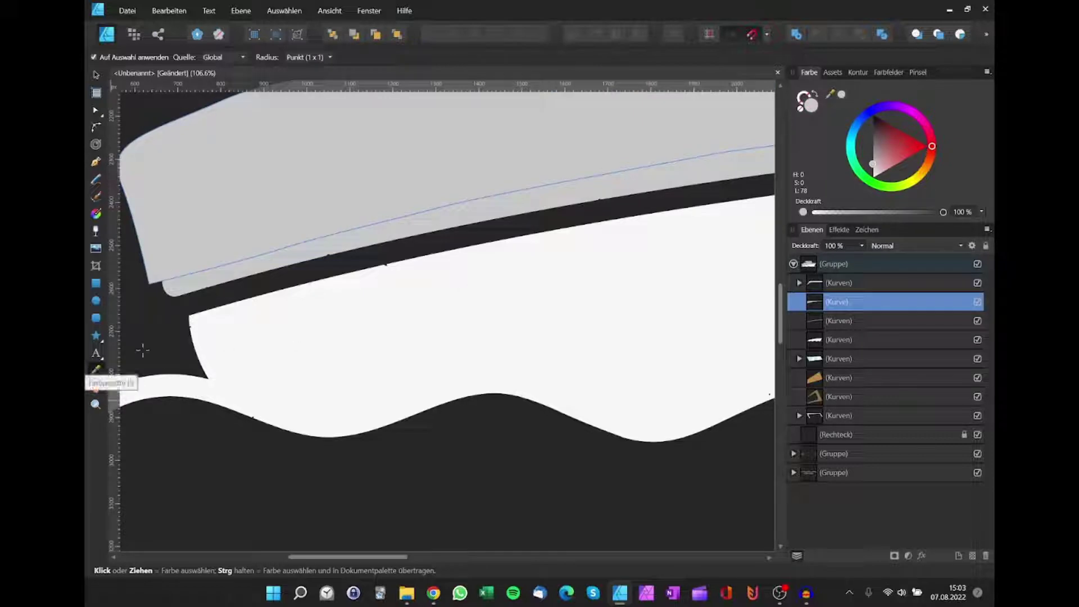
scroll(326, 230, "down", 3)
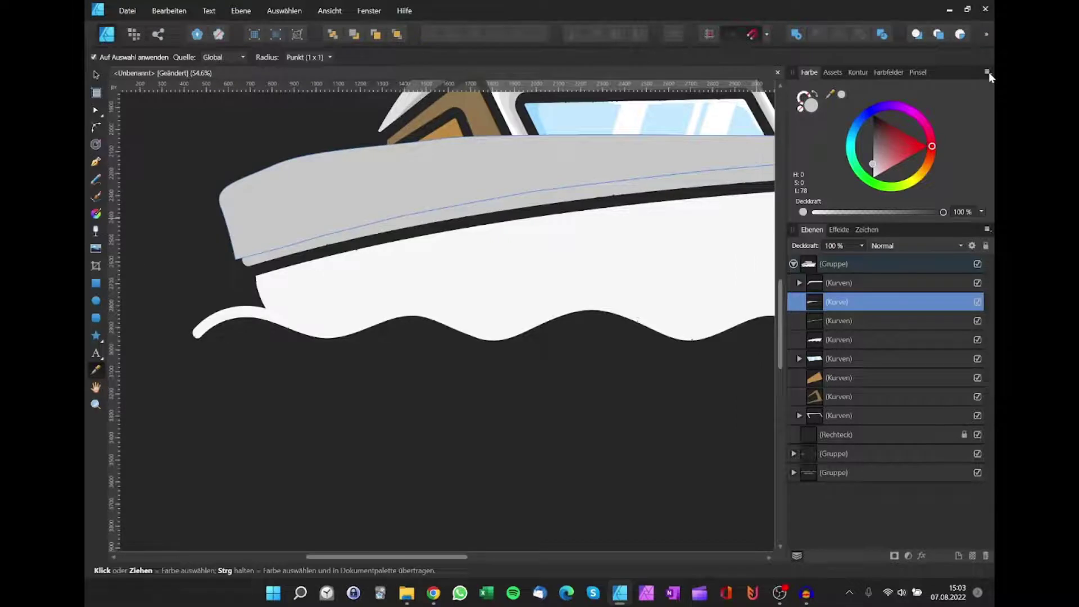
left_click(987, 71)
left_click(882, 115)
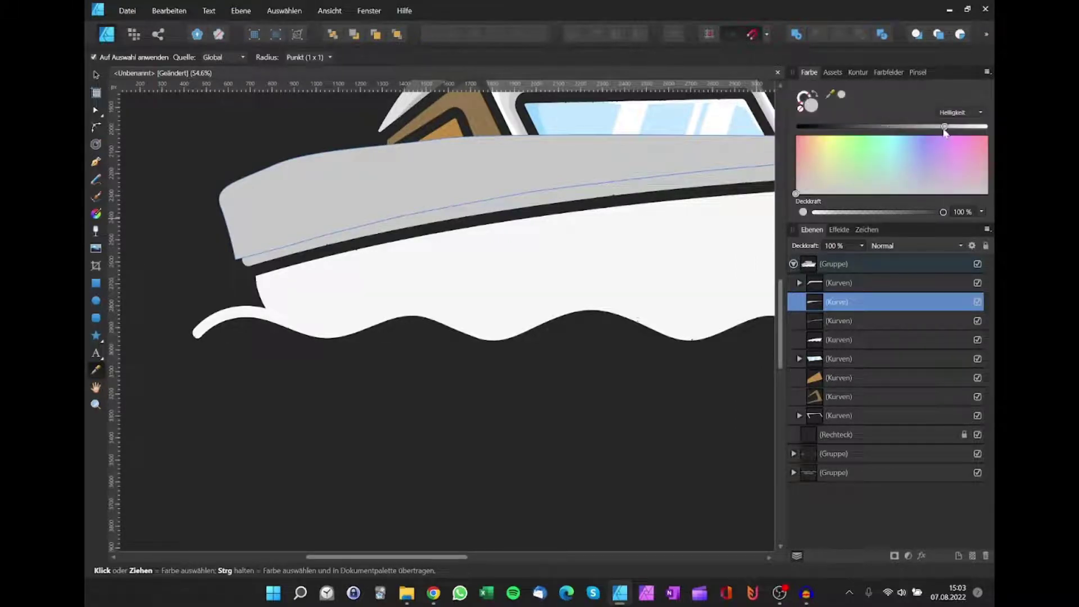
left_click_drag(944, 127, 917, 127)
Step: Move the curve into the hull rail's (Kurven) group and raise its brightness to pure white
left_click_drag(826, 301, 833, 329)
scroll(596, 227, "down", 3)
scroll(596, 226, "up", 3)
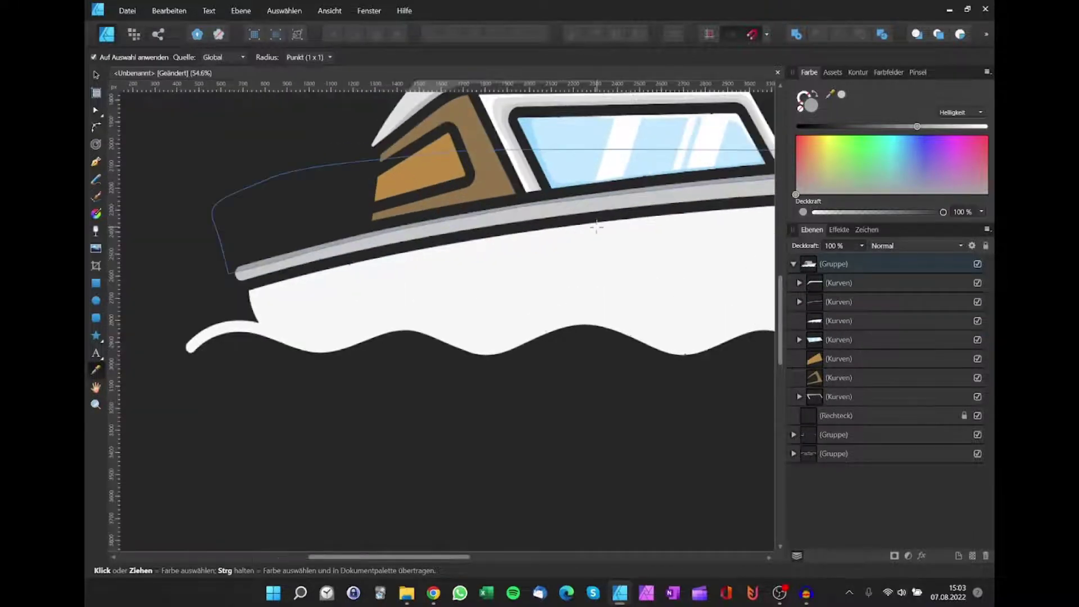
scroll(596, 226, "right", 5)
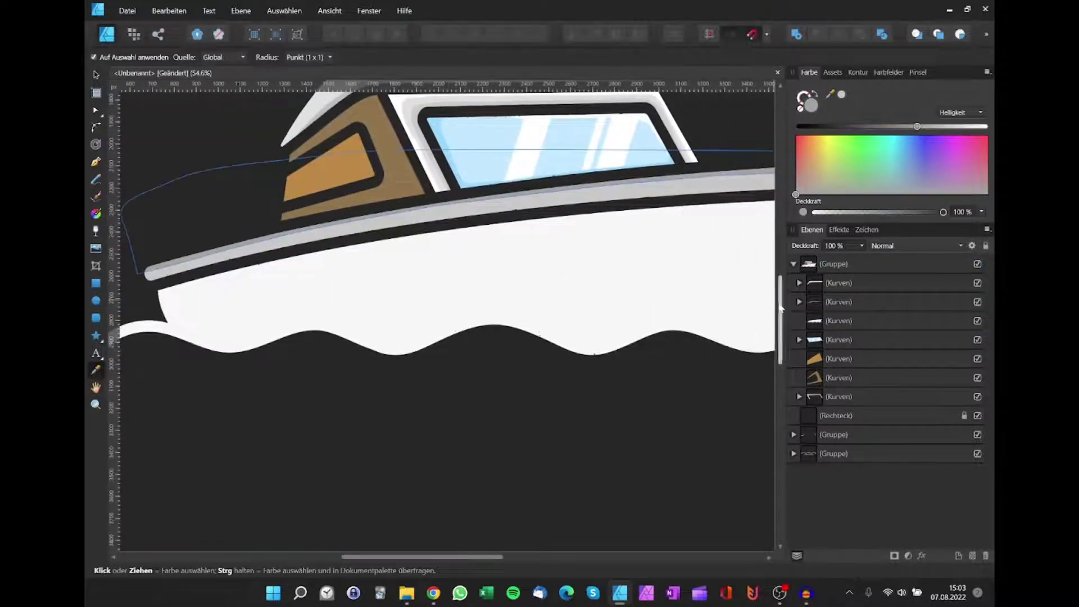
left_click(799, 301)
left_click_drag(917, 126, 973, 129)
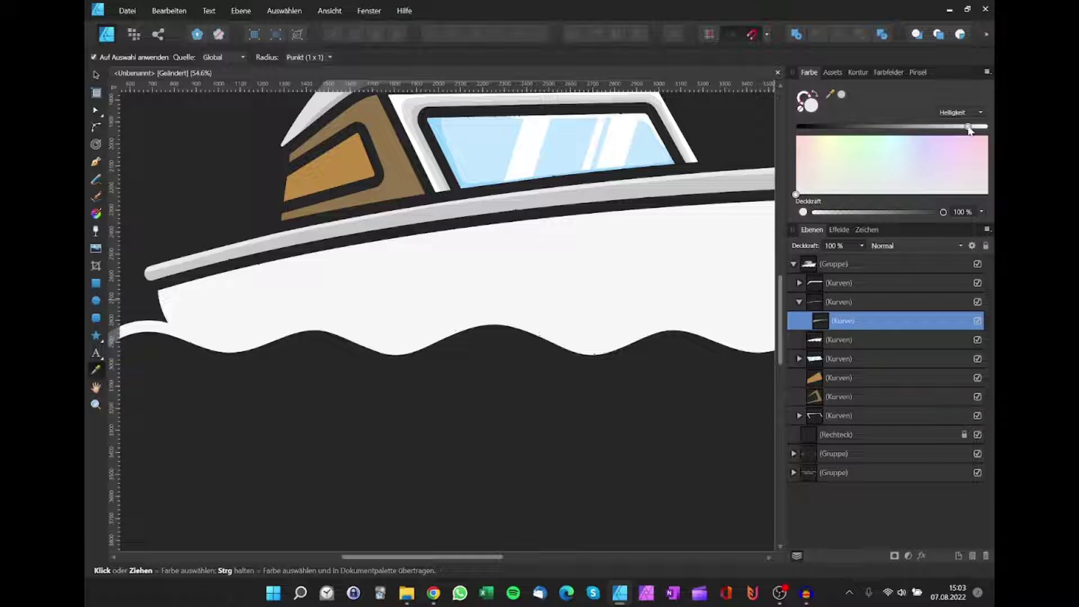
scroll(568, 173, "up", 4)
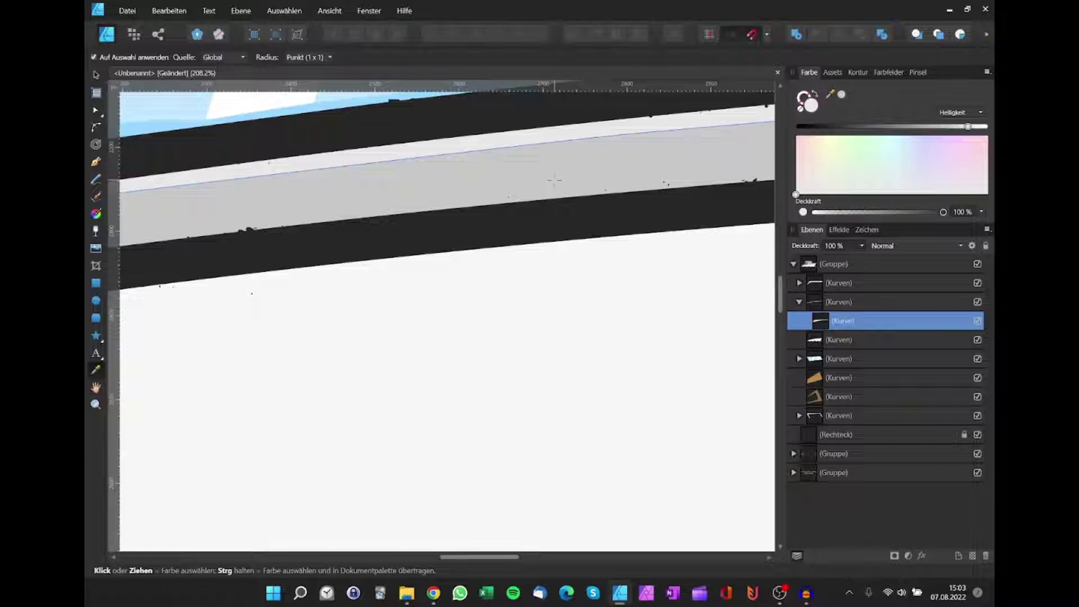
scroll(554, 179, "down", 4)
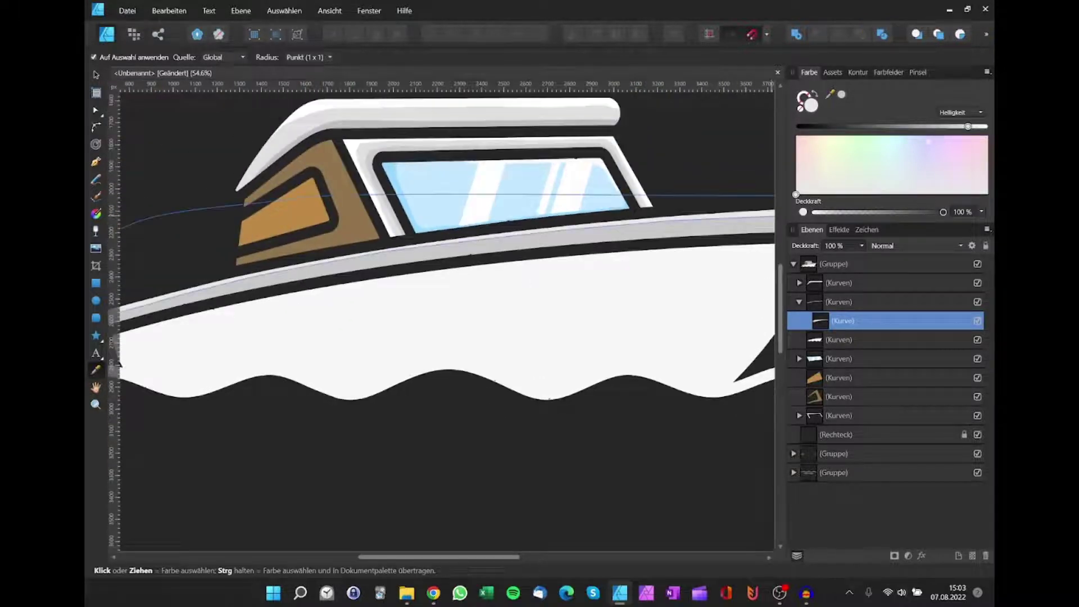
left_click_drag(968, 126, 993, 126)
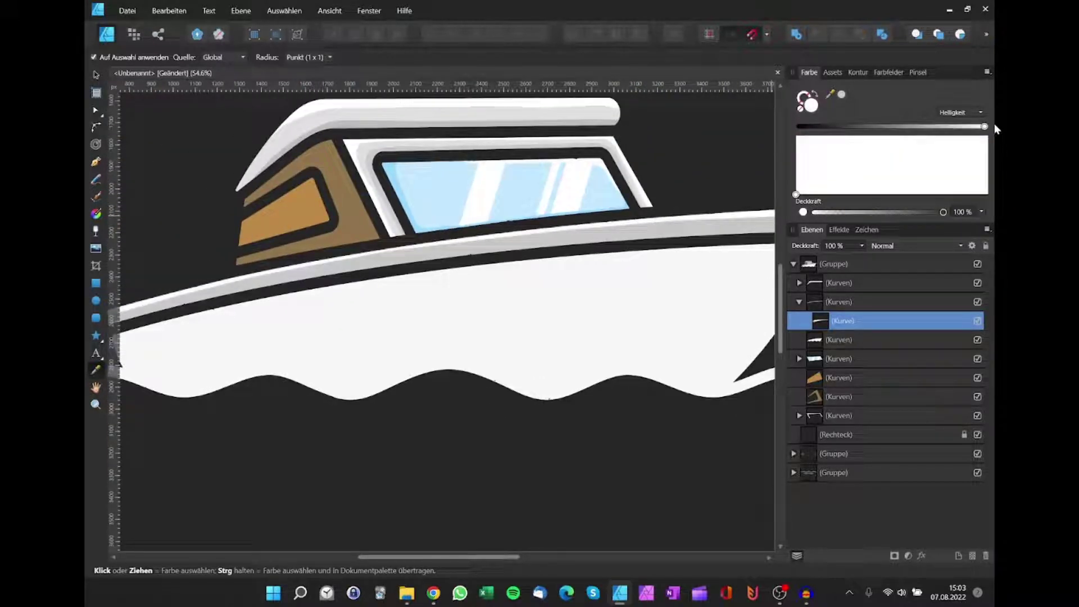
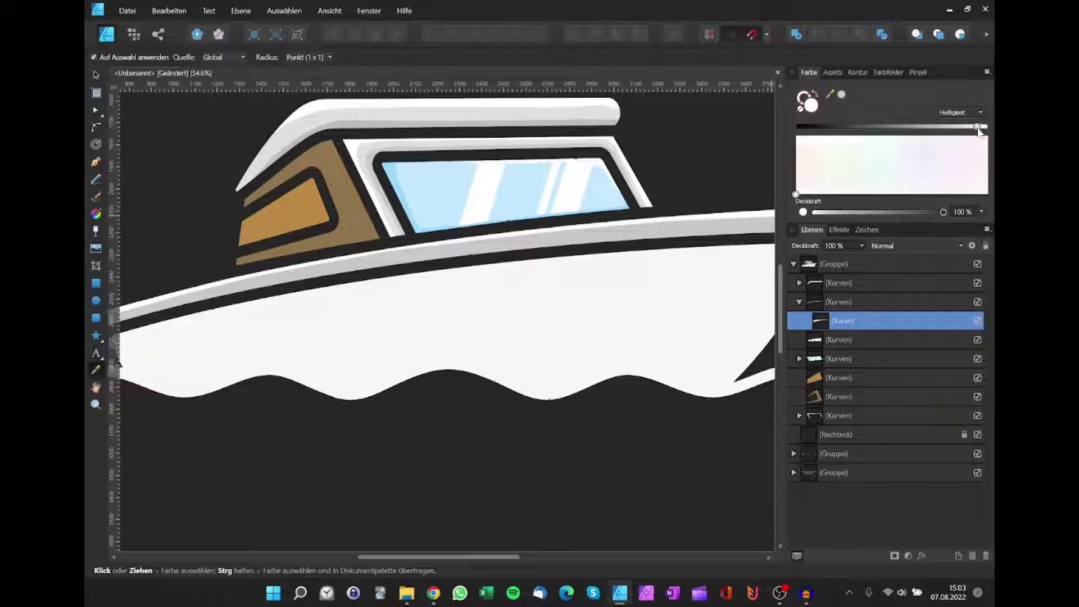
Step: Darken the current colour slightly and zoom in on the hull rail
left_click_drag(977, 126, 968, 126)
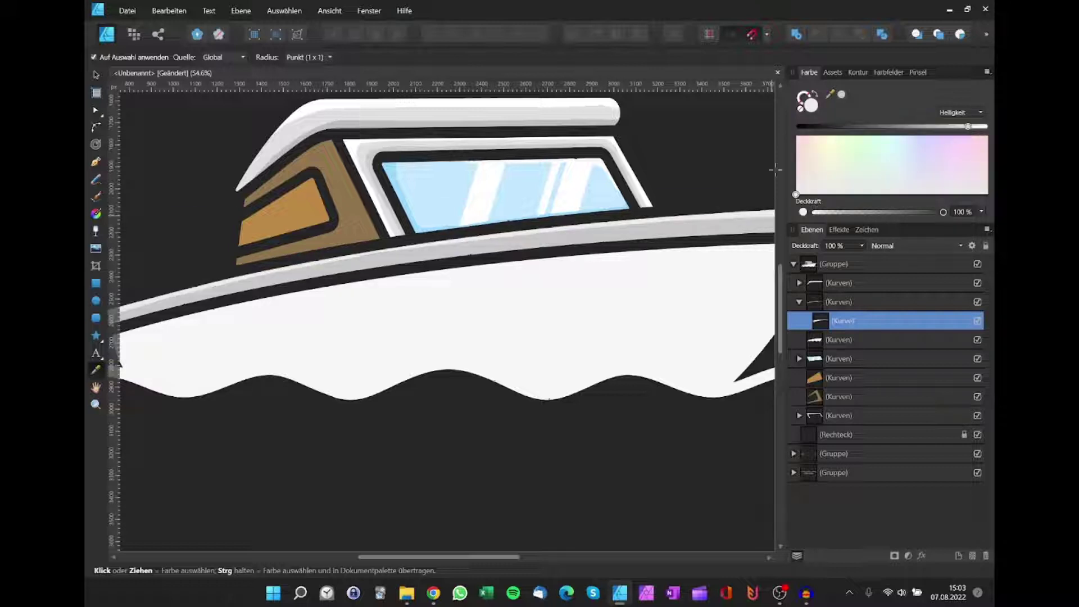
scroll(315, 298, "up", 1, "ctrl")
scroll(315, 287, "up", 1, "ctrl")
scroll(270, 281, "up", 1, "ctrl")
scroll(246, 277, "up", 2, "ctrl")
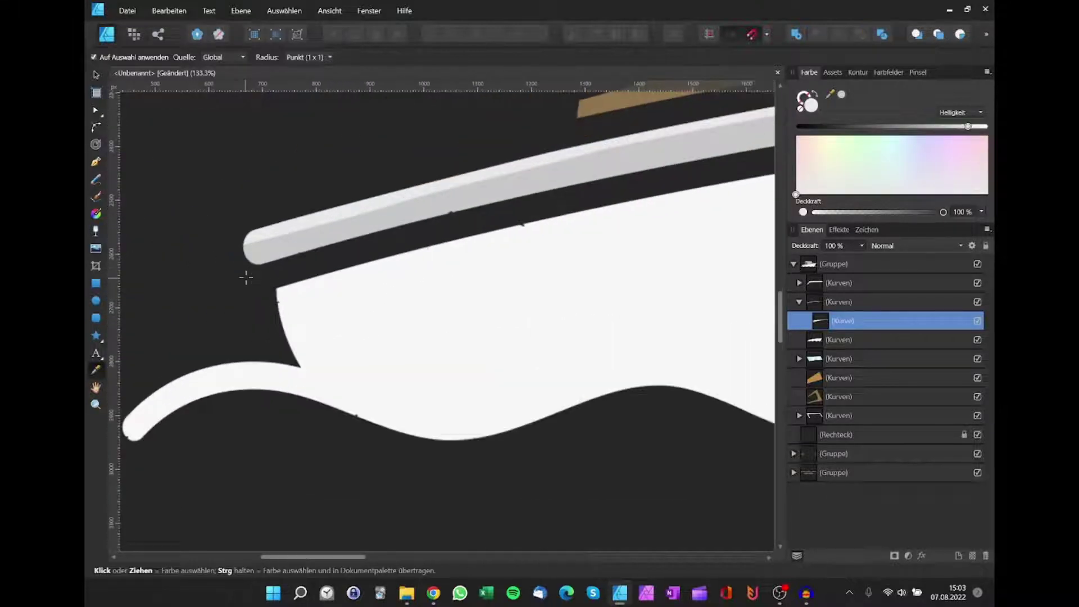
left_click(245, 277)
Step: Start a pen path at the rail's left tip and run it along the grey rail
key("p")
left_click(236, 264)
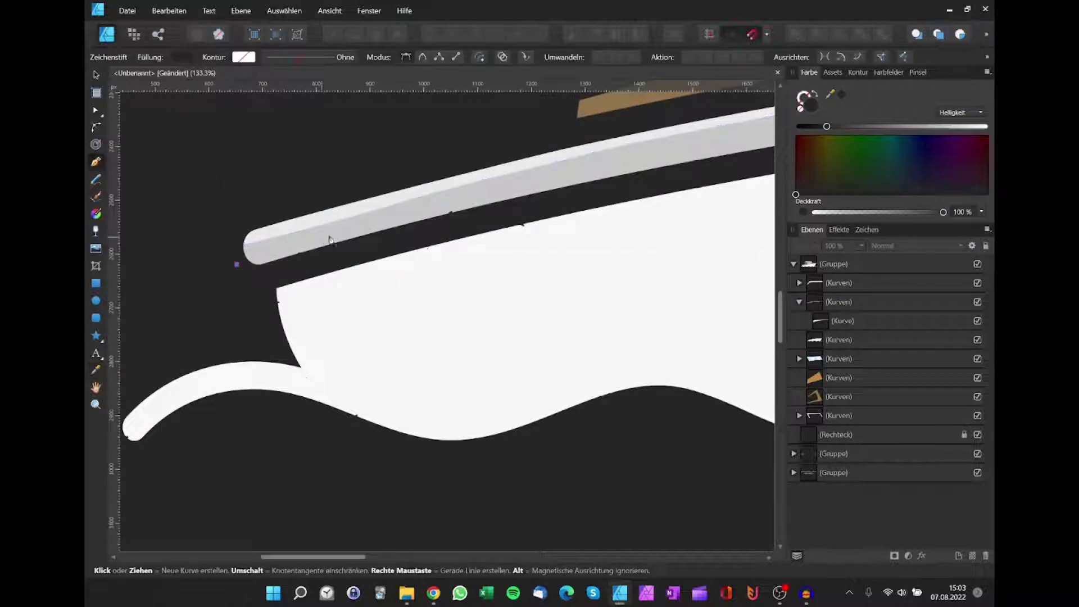
left_click(401, 217)
left_click(655, 152)
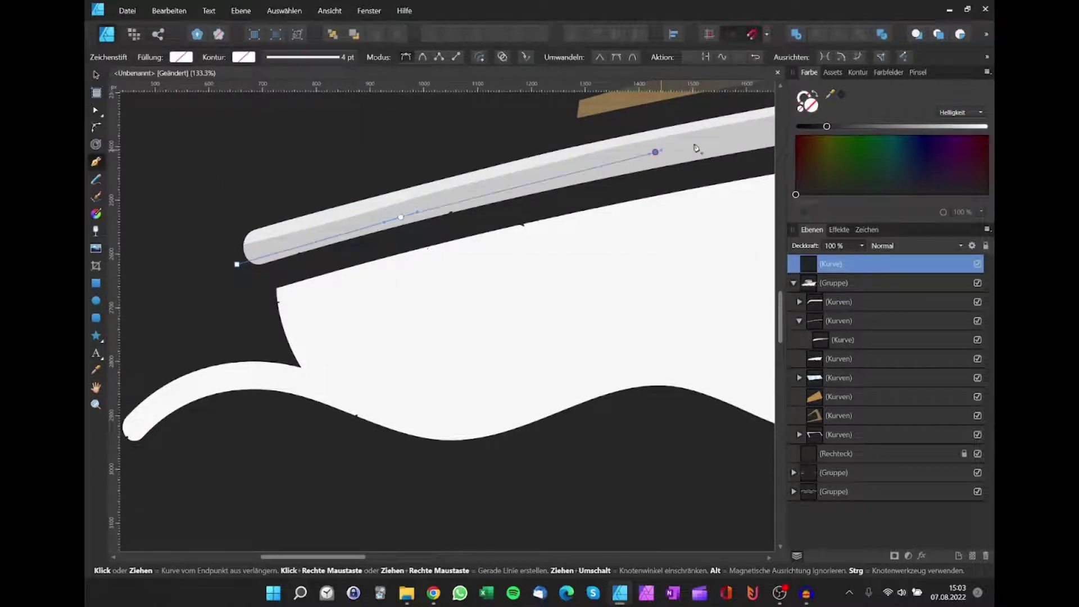
scroll(646, 138, "right", 2)
scroll(571, 127, "right", 3)
scroll(562, 168, "right", 3)
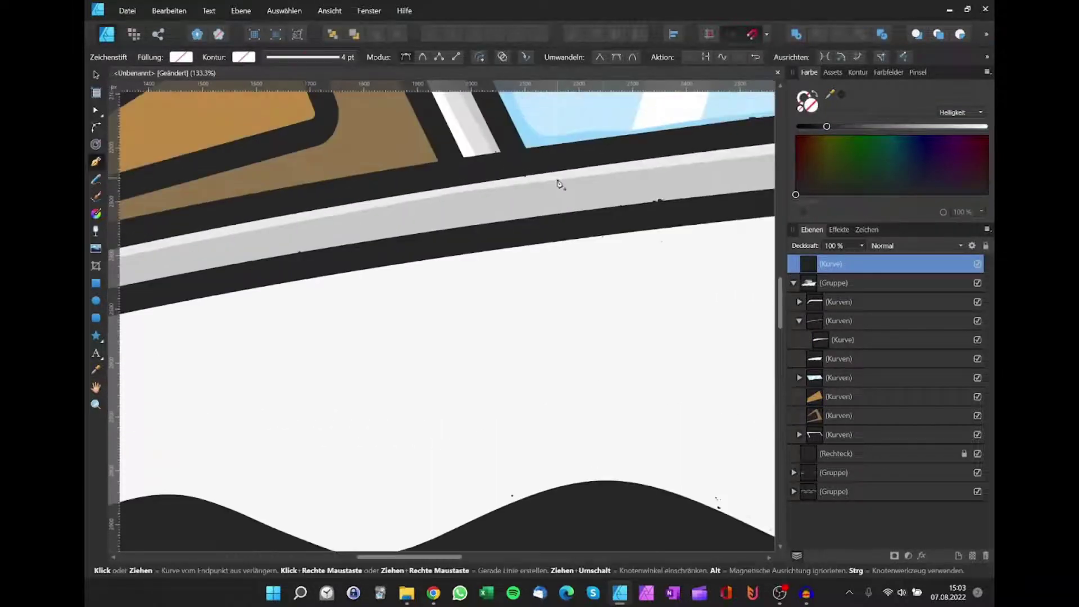
left_click(718, 187)
Step: Close the rail path back along the hull and fill it with the rail's sampled grey
scroll(657, 180, "down", 3)
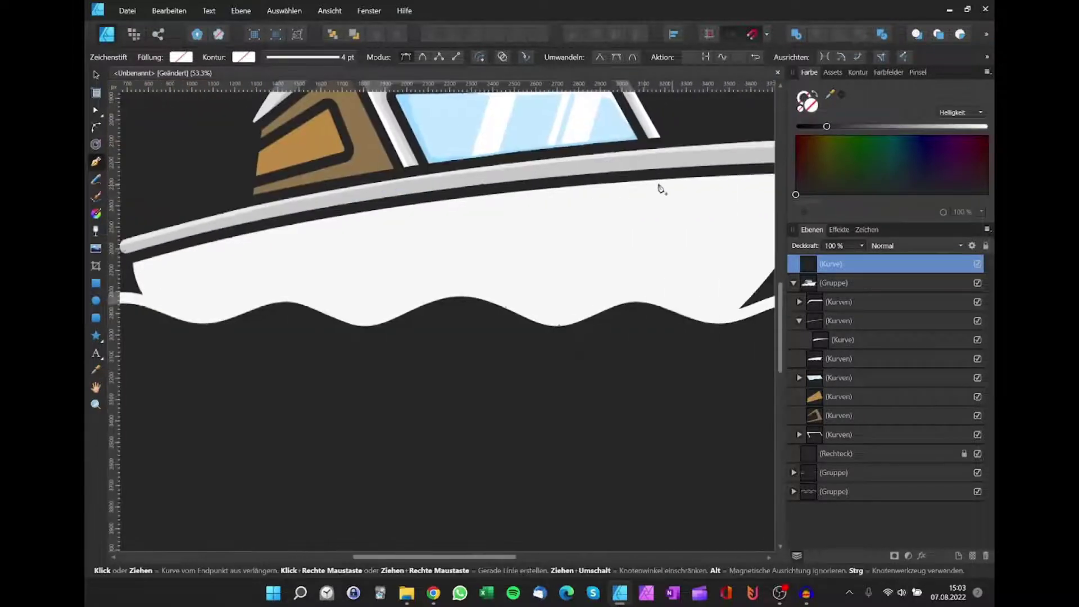
left_click(664, 164)
scroll(665, 164, "right", 3)
left_click(697, 159)
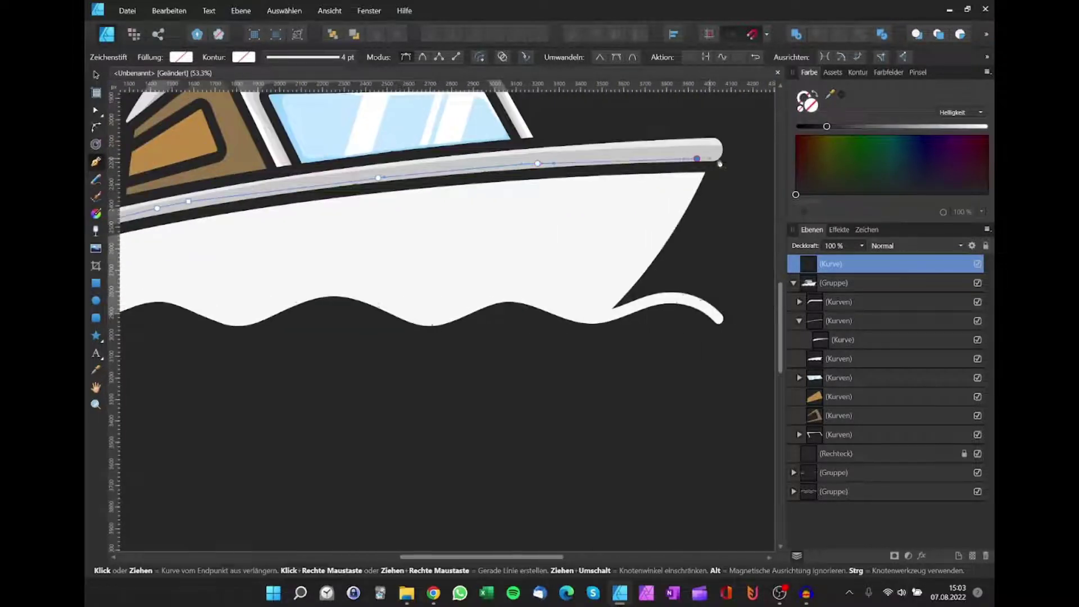
scroll(198, 279, "left", 3)
scroll(198, 279, "left", 1)
left_click(186, 270)
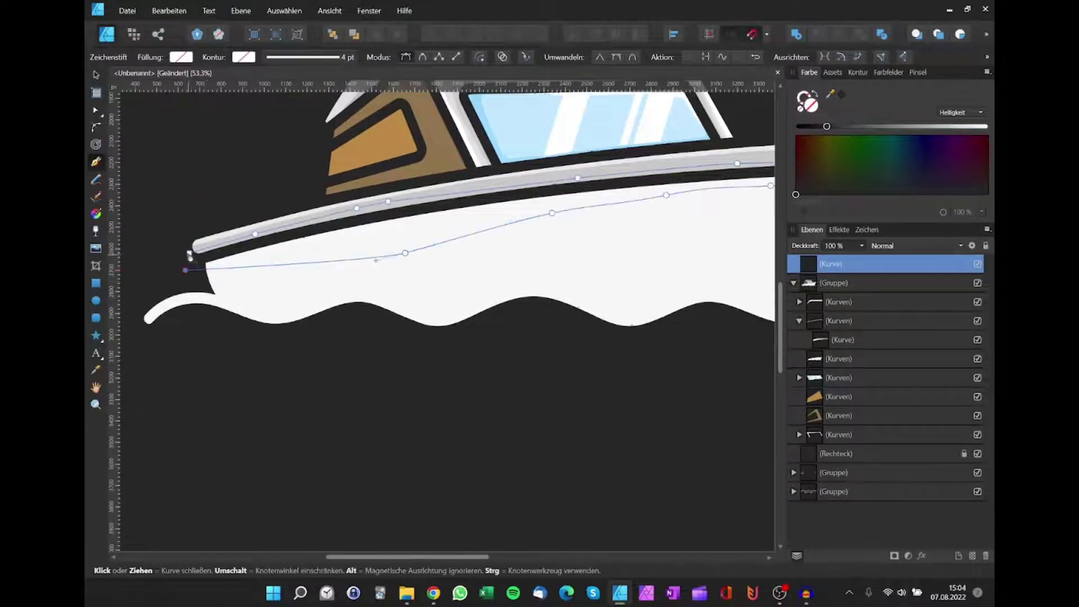
left_click(191, 237)
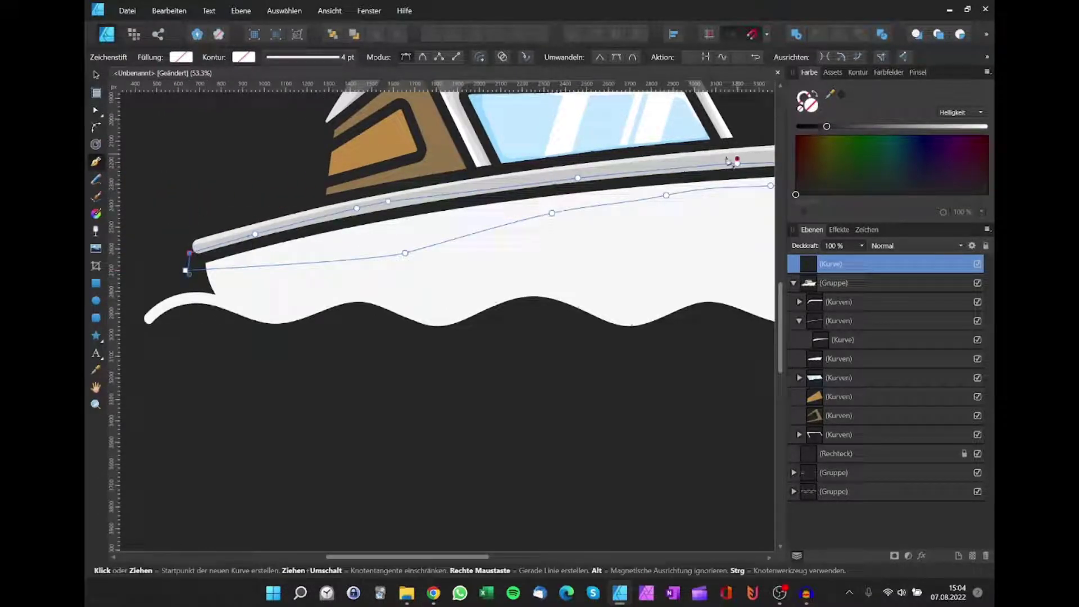
key("i")
left_click(678, 160)
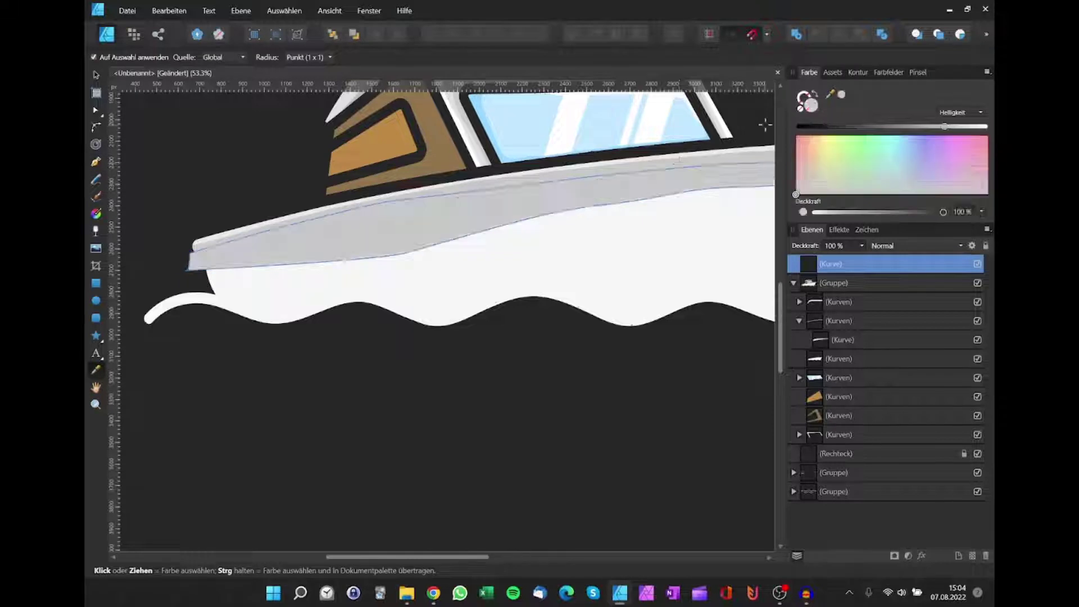
Step: Darken the new grey band slightly and move it into the collapsed Kurven group
left_click_drag(945, 127, 931, 127)
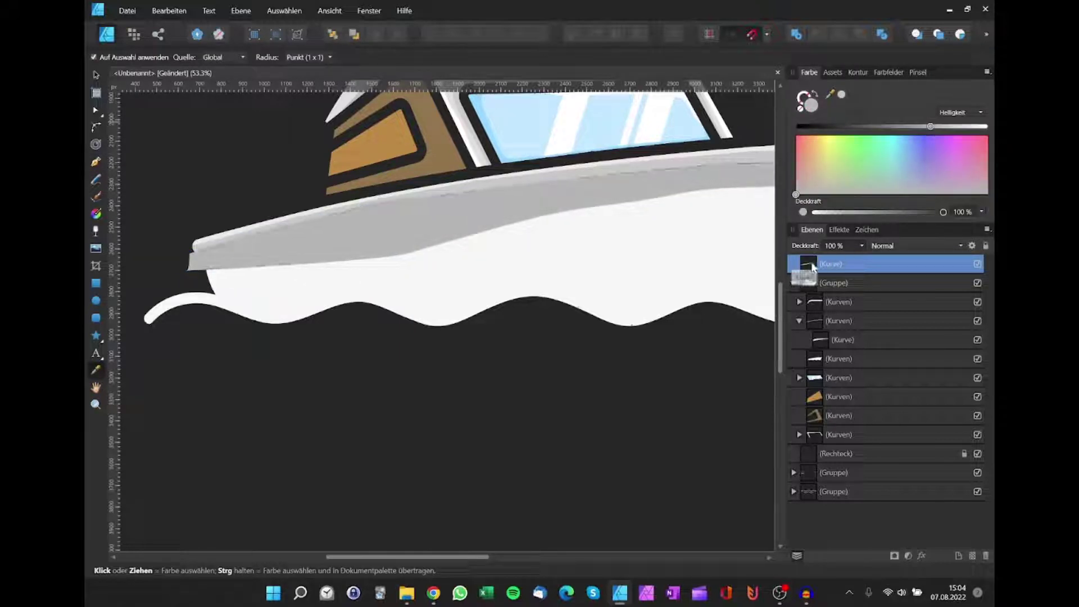
mouse_move(812, 266)
left_mouse_down()
mouse_move(818, 330)
mouse_move(819, 318)
left_mouse_up()
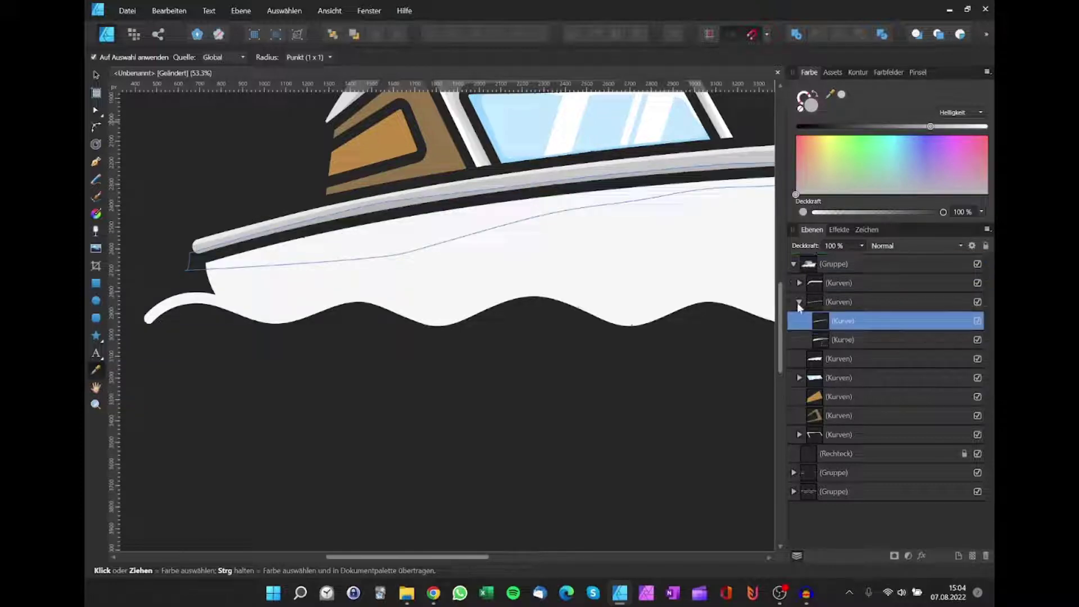
left_click(799, 304)
scroll(524, 387, "down", 3)
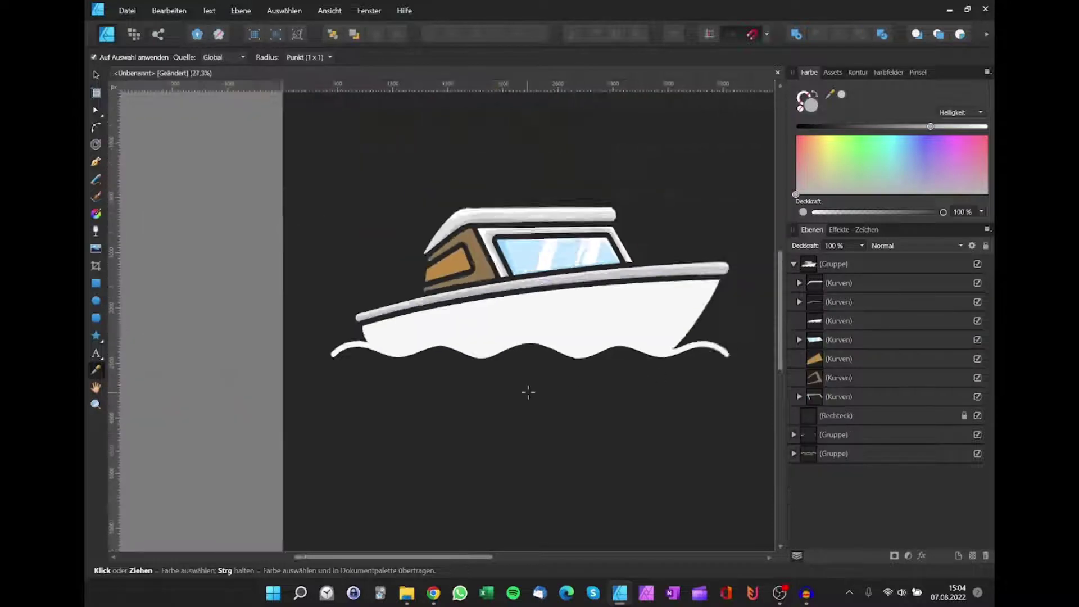
scroll(519, 393, "down", 2)
scroll(511, 398, "down", 1)
Step: Select the white hull shape and return to the Pen tool
key("v")
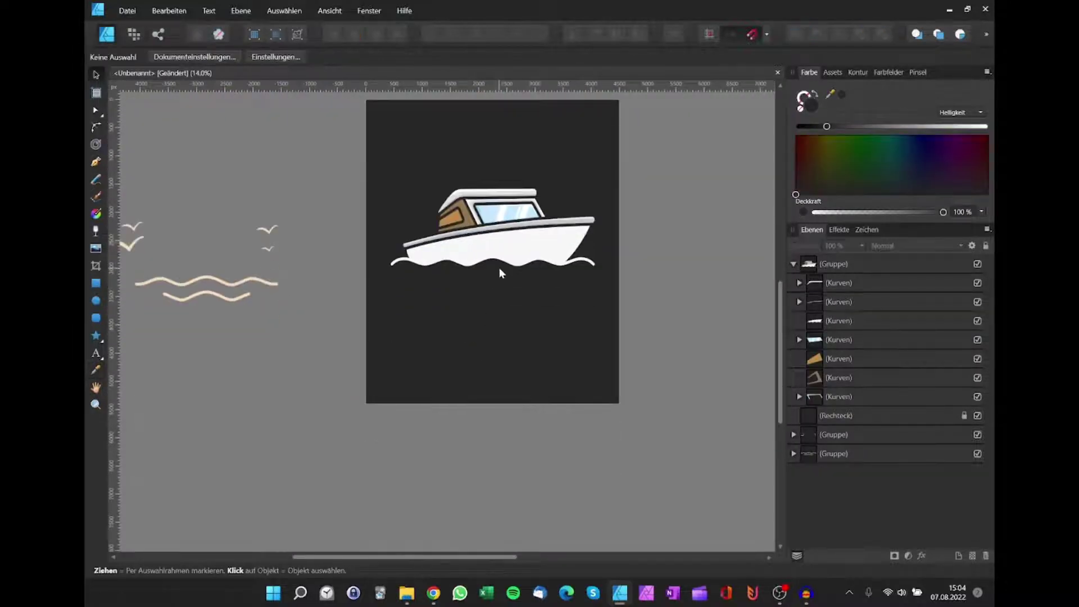
scroll(512, 281, "up", 3)
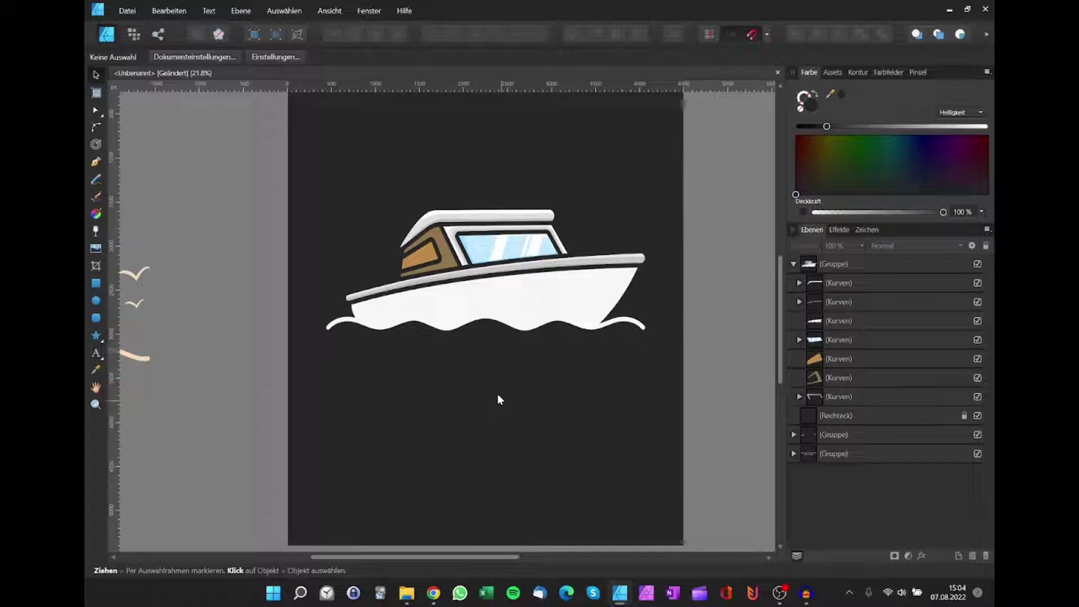
left_click(486, 302)
scroll(486, 306, "up", 2)
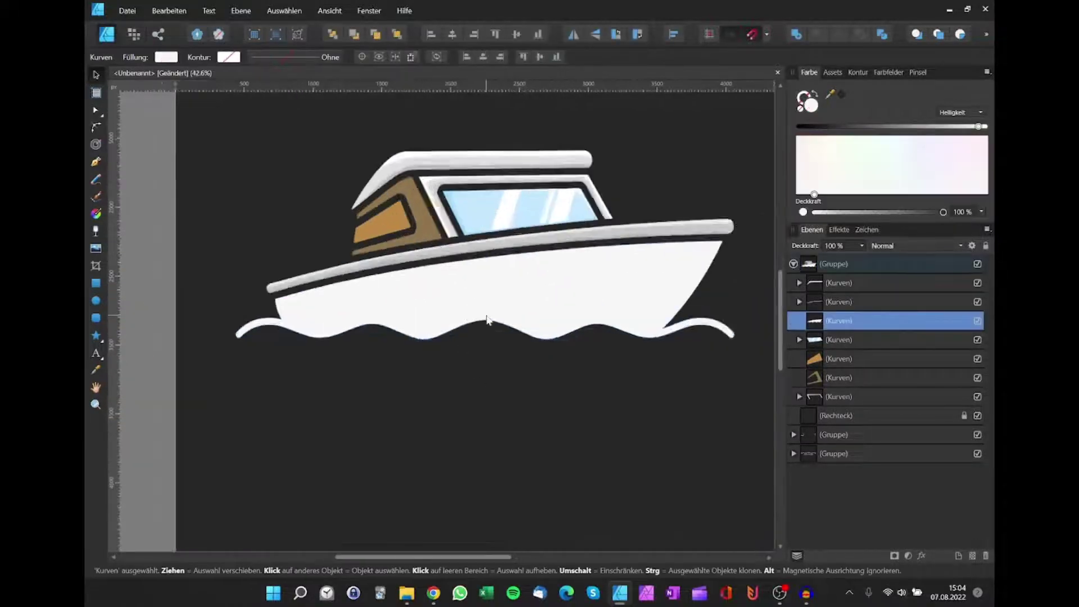
scroll(484, 315, "up", 1)
scroll(410, 312, "up", 1)
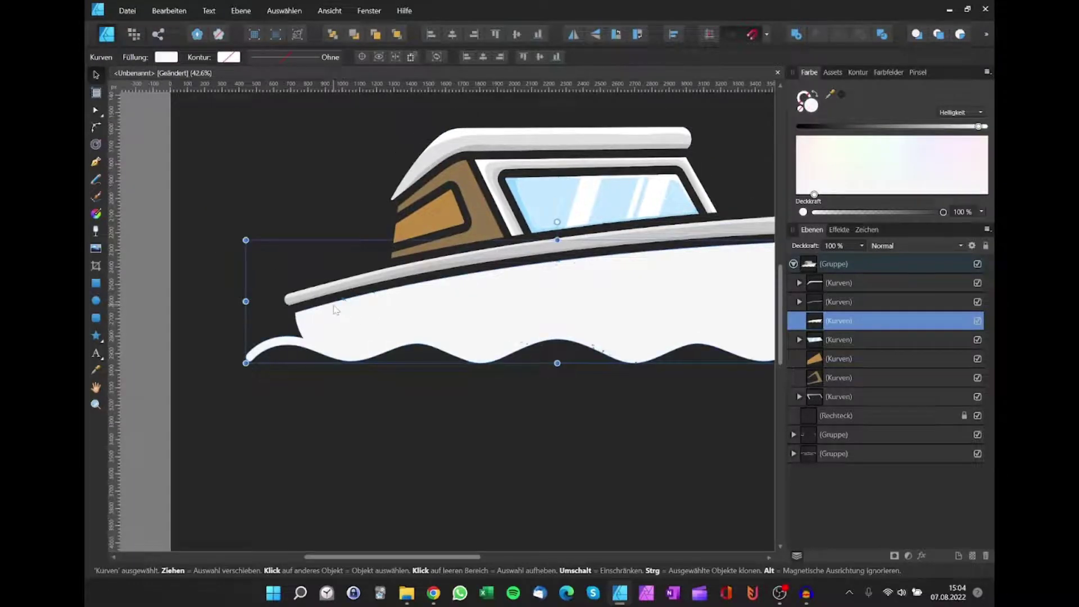
scroll(336, 309, "down", 2)
scroll(337, 309, "down", 2)
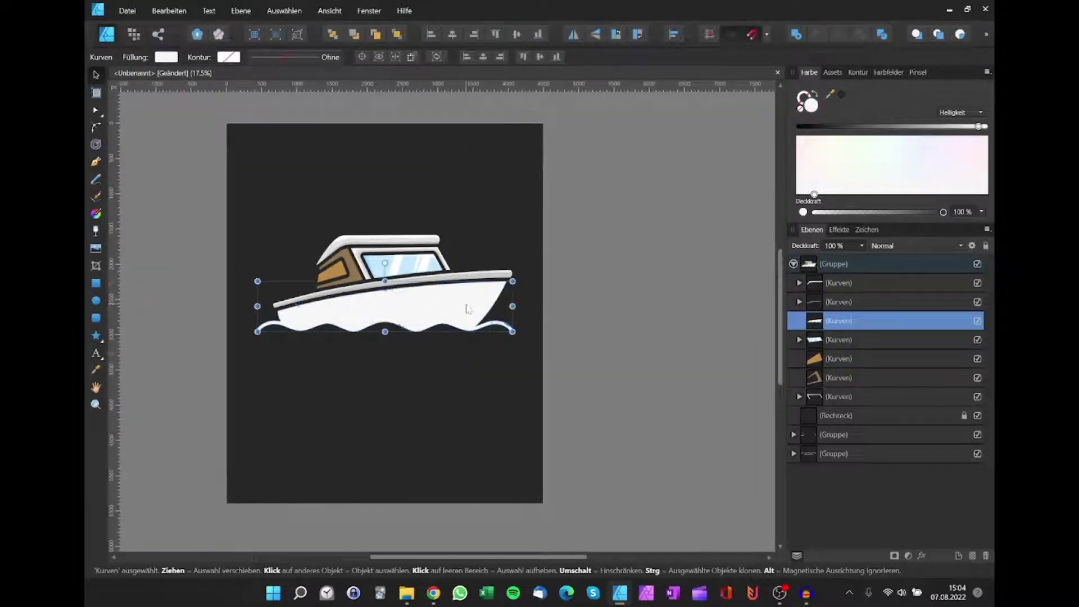
key("p")
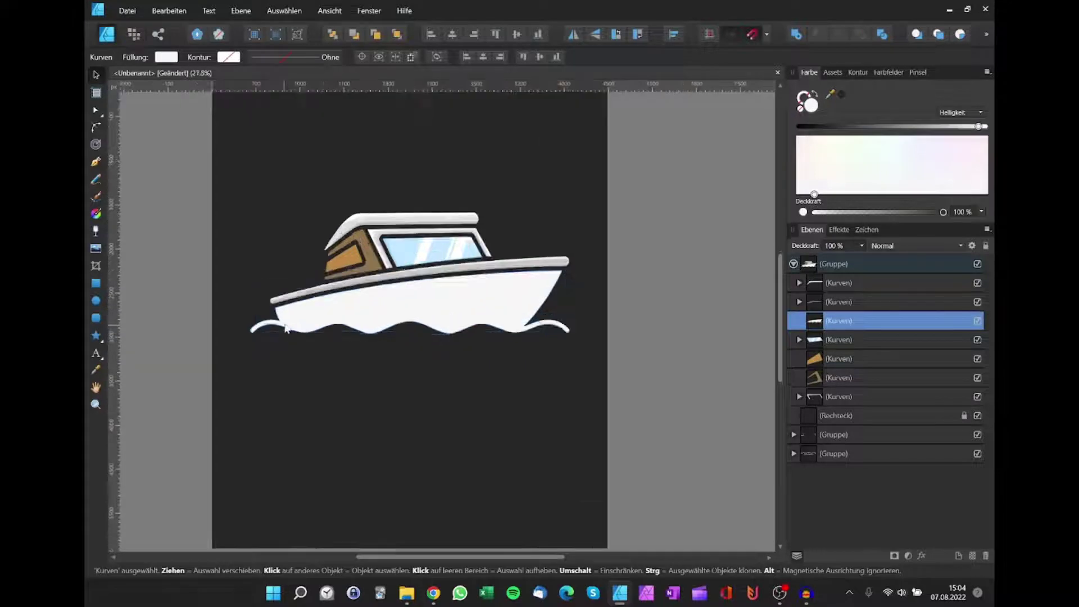
scroll(307, 323, "up", 3)
scroll(281, 315, "up", 1)
Step: Draw a closed shape along the hull's top edge with a near-white fill
scroll(246, 295, "down", 2)
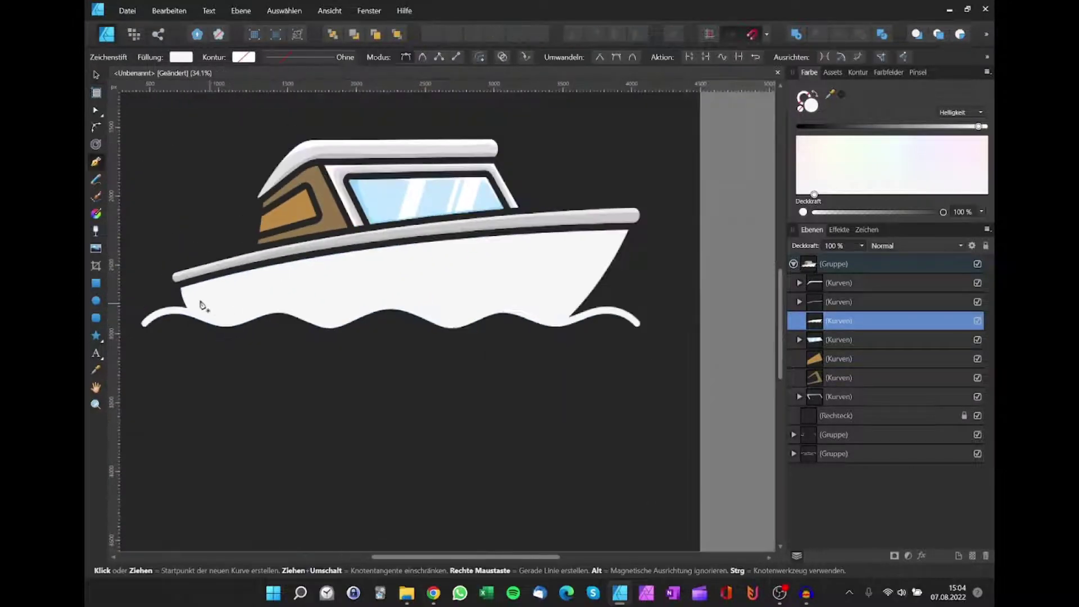
scroll(164, 294, "up", 1)
scroll(138, 292, "down", 1)
scroll(136, 298, "up", 2)
left_click(140, 294)
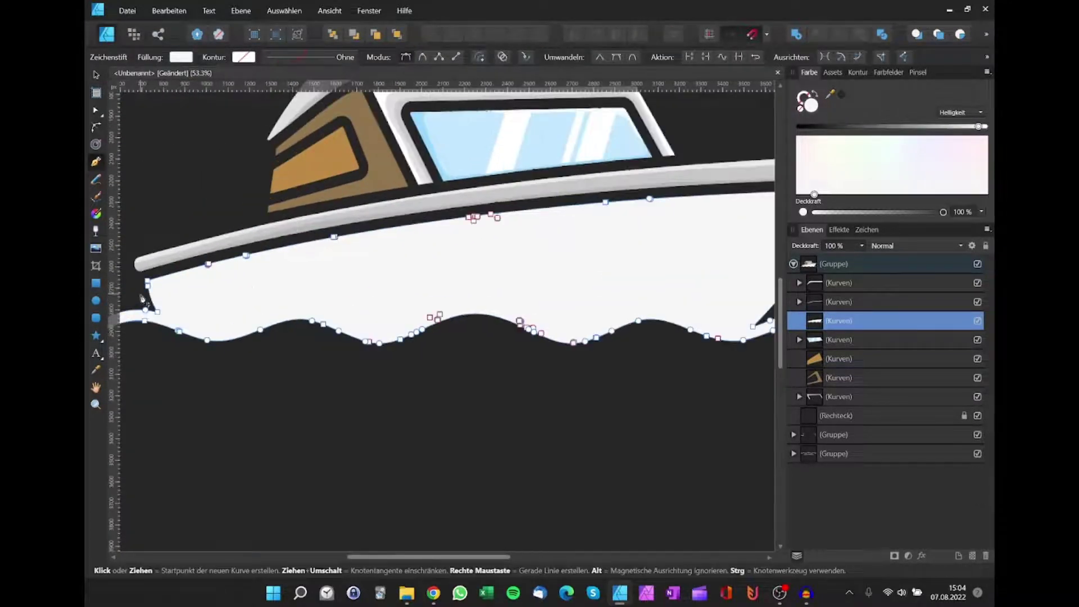
left_click_drag(285, 264, 324, 253)
left_click_drag(420, 239, 488, 230)
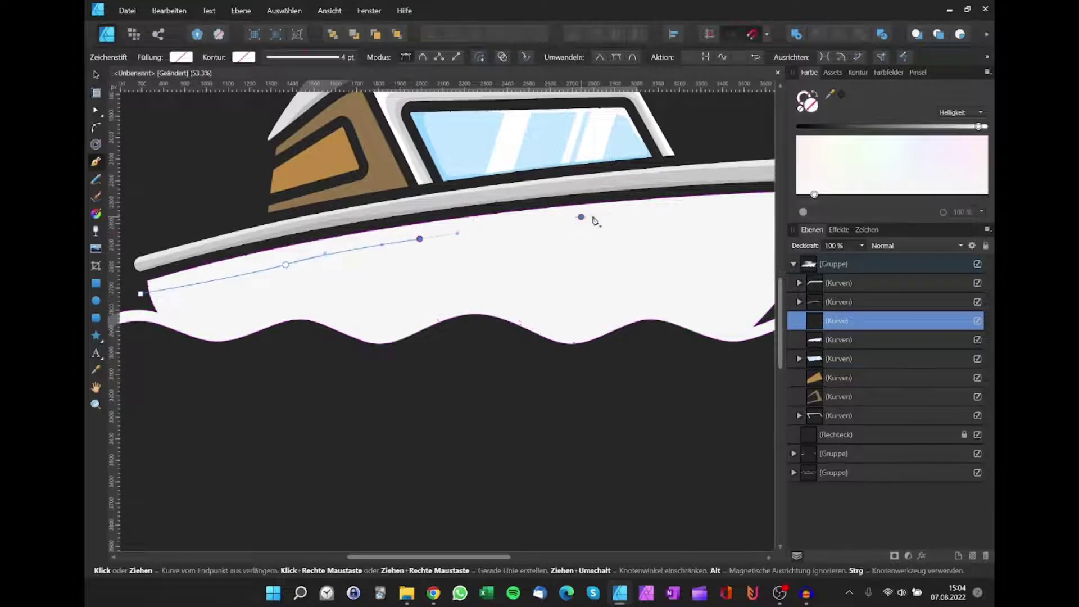
left_click_drag(581, 217, 762, 205)
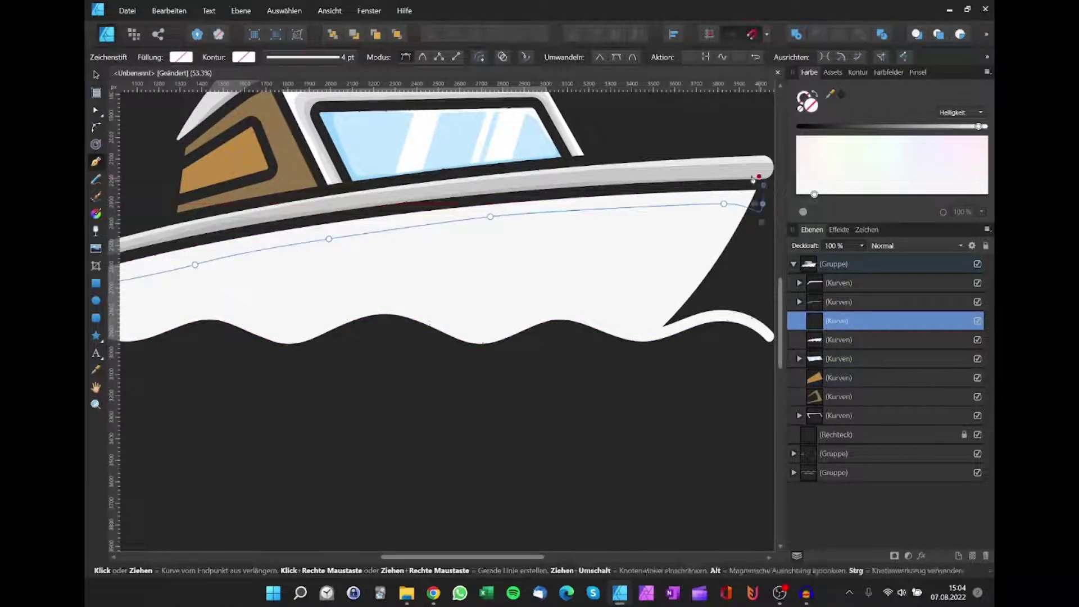
scroll(248, 245, "left", 3)
scroll(247, 245, "left", 1)
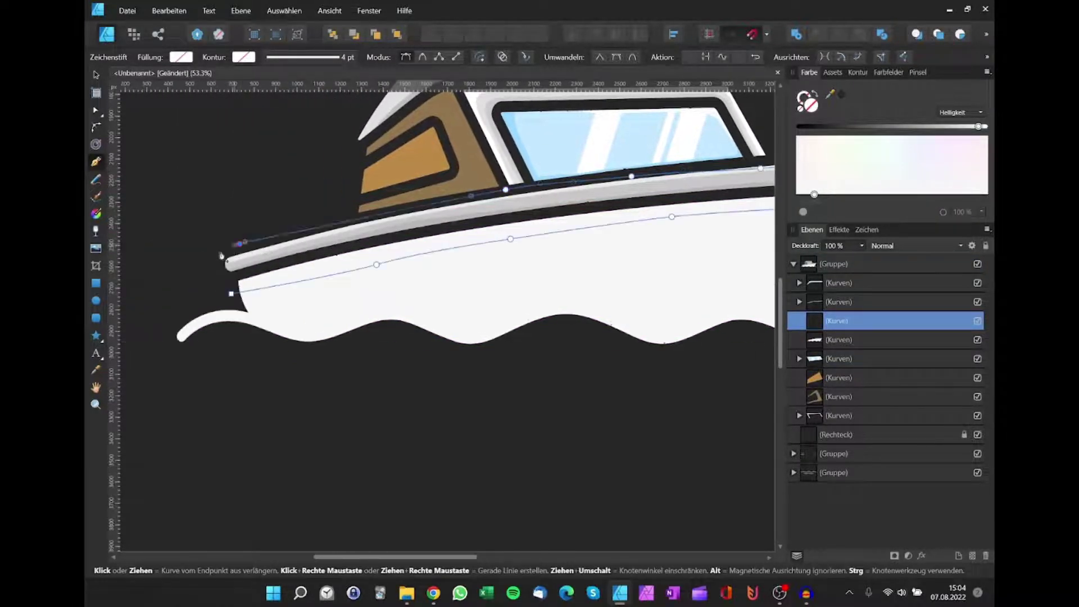
left_click(203, 266)
left_click(232, 294)
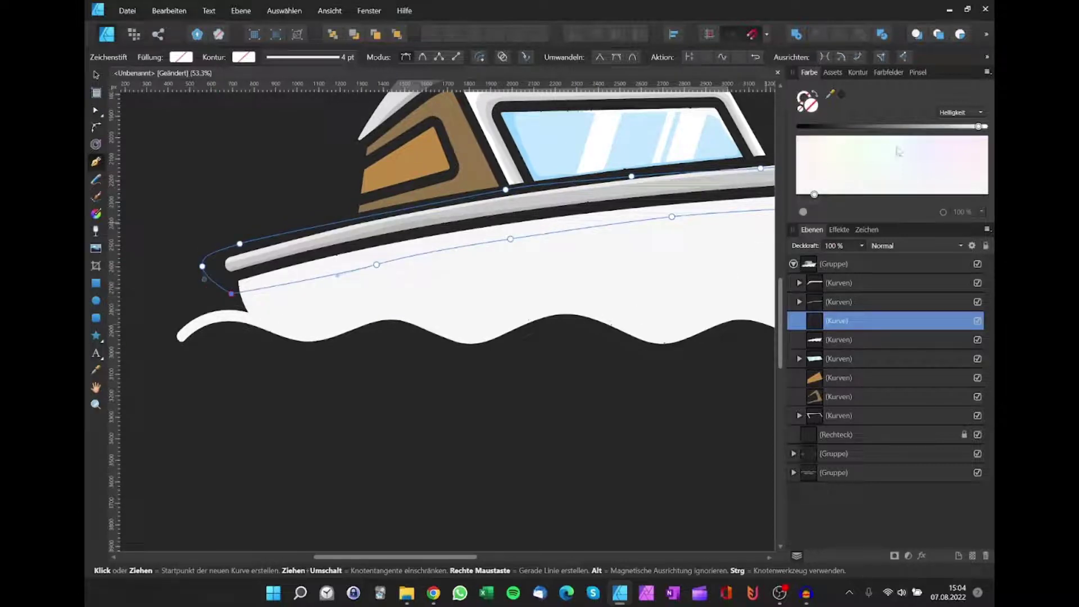
left_click(960, 138)
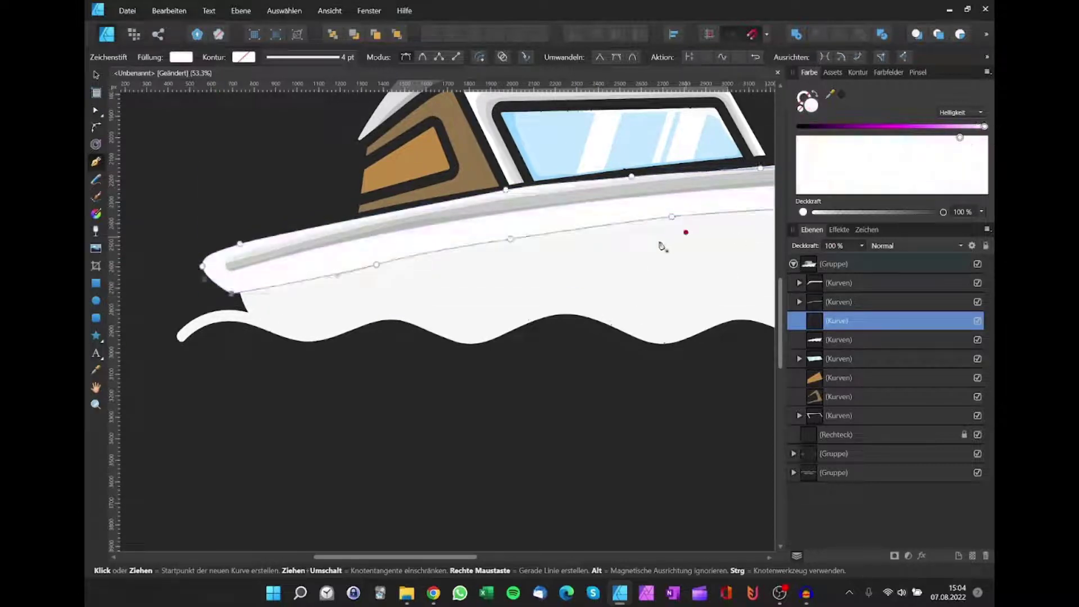
Step: Fill the white hull shape with the roof's light grey using the Color Picker
key("v")
left_click(666, 321)
scroll(667, 321, "up", 3)
scroll(570, 289, "right", 3)
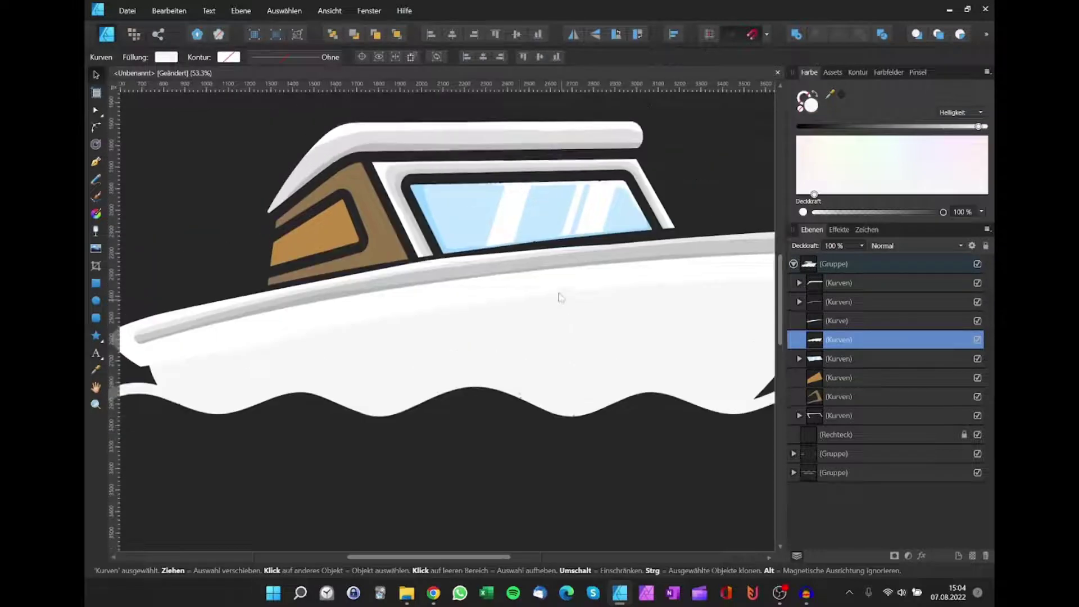
key("i")
left_click(456, 156)
scroll(457, 155, "down", 3)
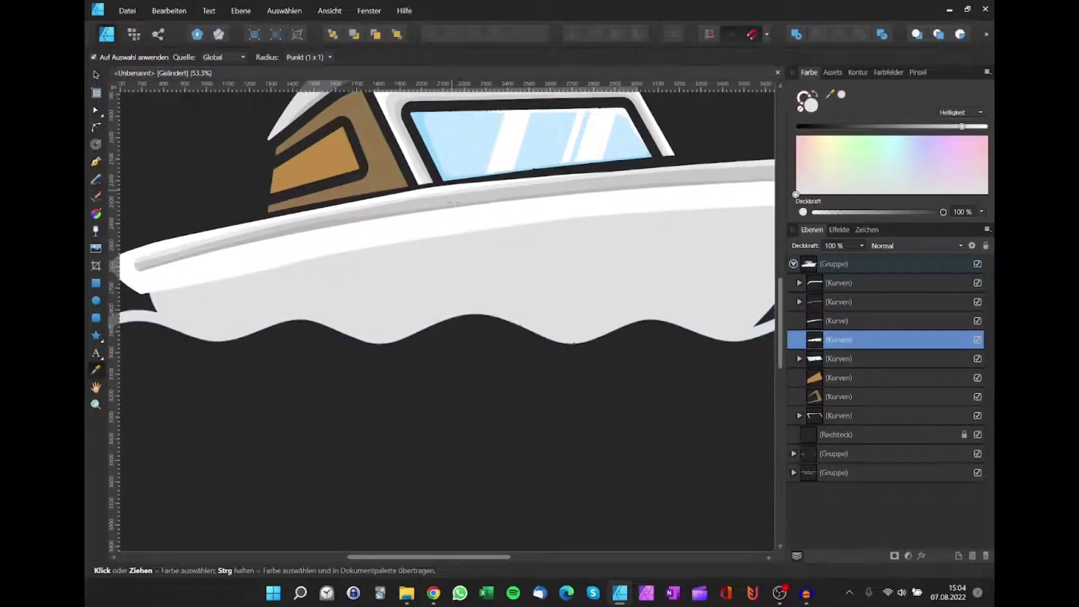
scroll(679, 280, "left", 2)
Step: Move the hull curve into the neighbouring Kurven group and fit the artboard in view
key("v")
left_click(832, 283)
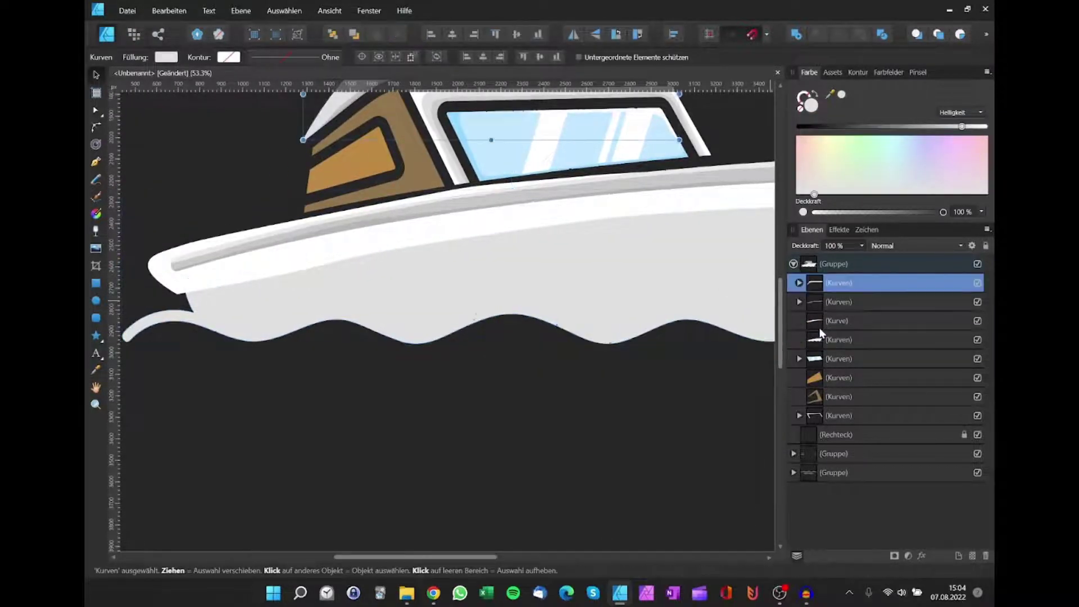
left_click(819, 325)
left_click_drag(825, 329, 830, 349)
key("ctrl+0")
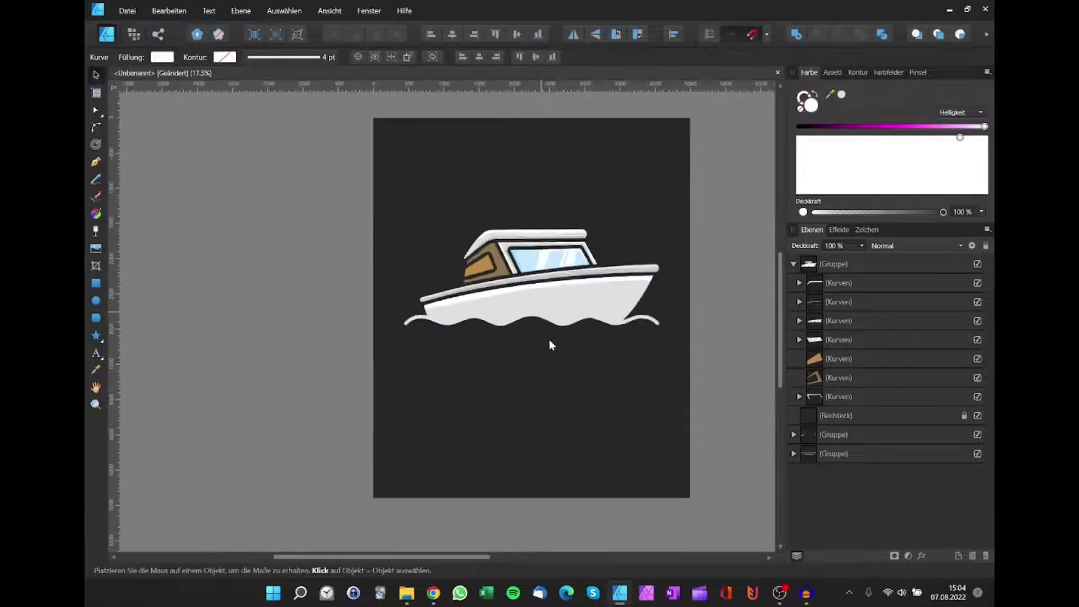
scroll(539, 320, "up", 4)
Step: Start a pen curve at the front waterline and trace it along the wave crests
key("p")
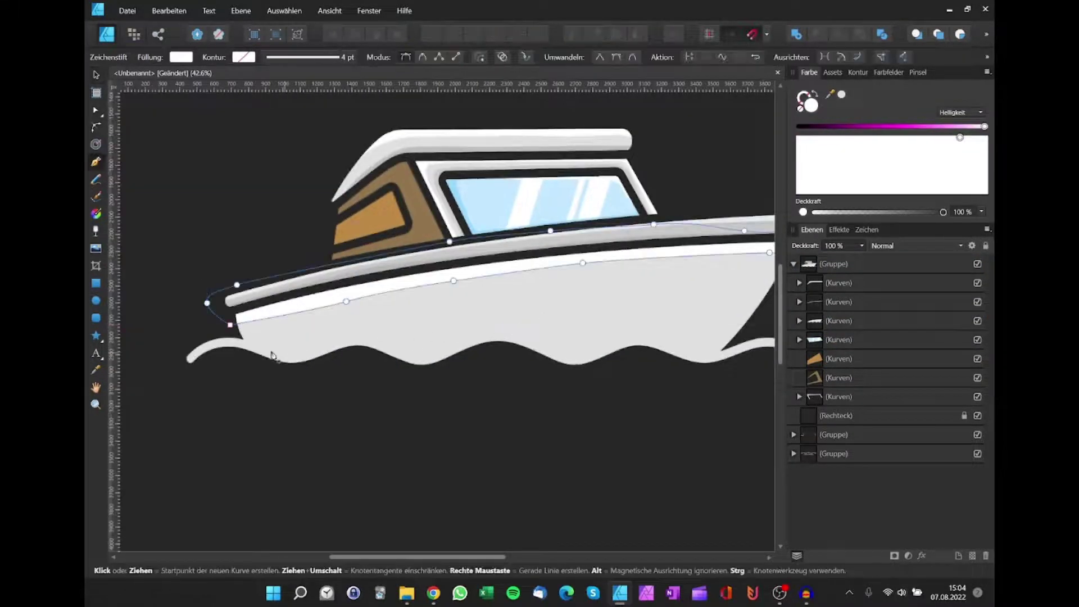
scroll(253, 337, "up", 1)
left_click(224, 334)
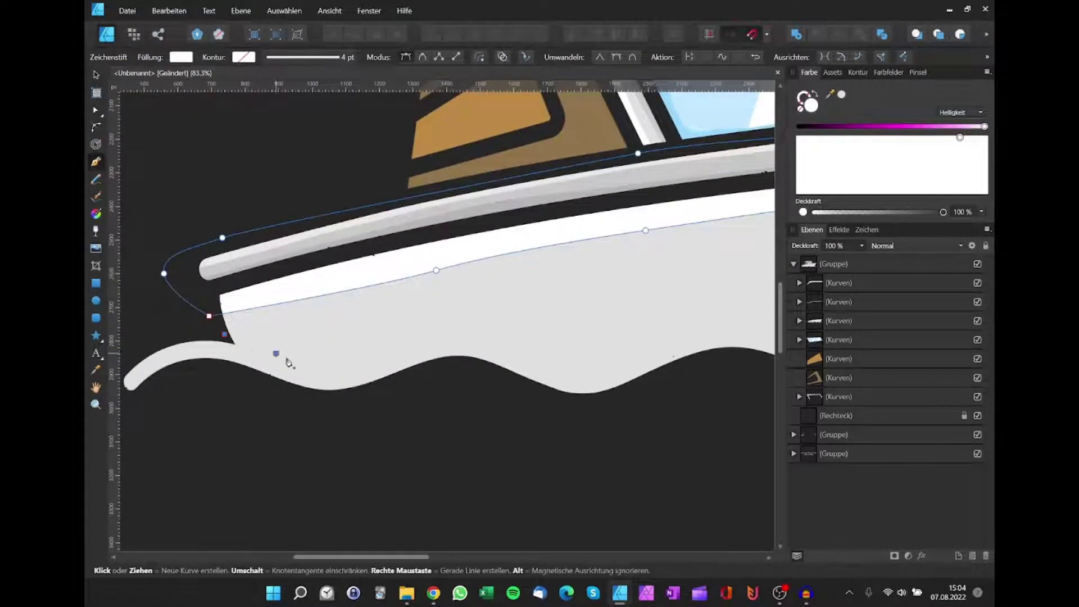
left_click_drag(276, 353, 400, 348)
left_click_drag(475, 336, 517, 352)
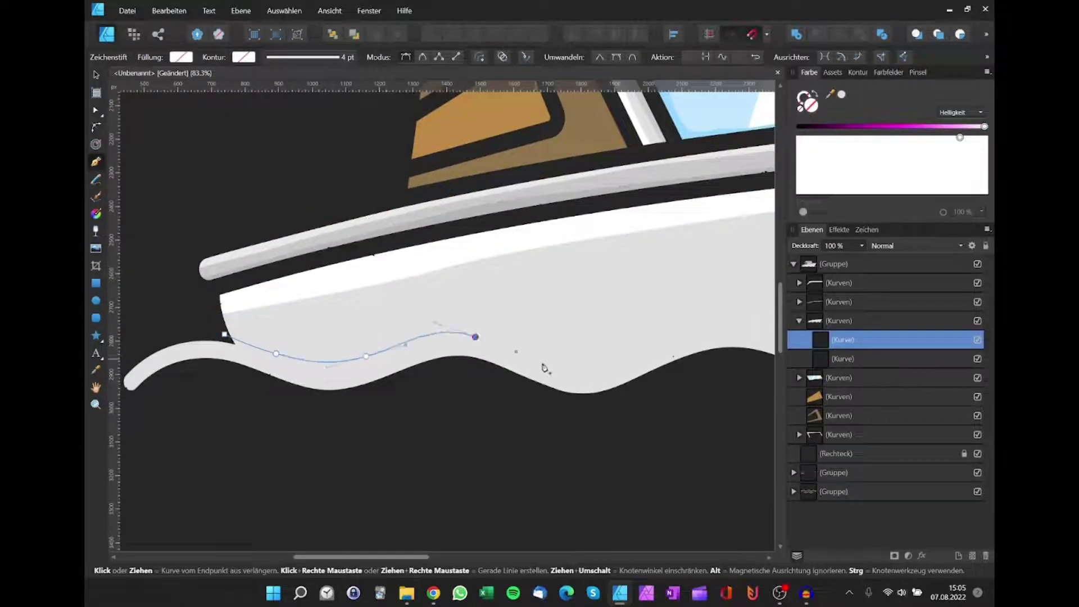
left_click_drag(576, 371, 618, 369)
scroll(698, 330, "right", 3)
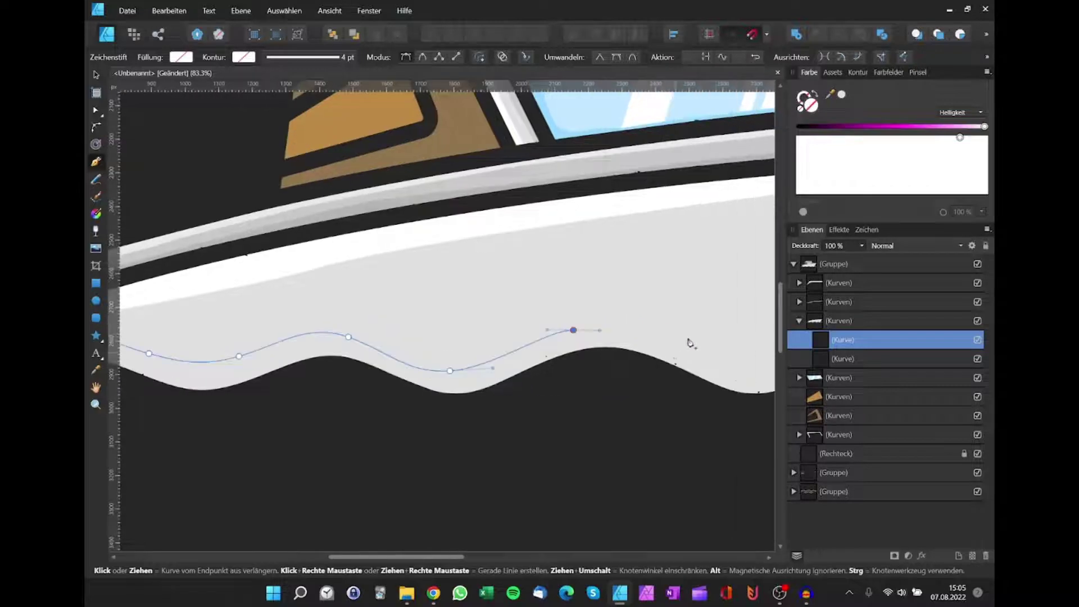
mouse_move(723, 354)
left_mouse_down()
mouse_move(746, 376)
mouse_move(724, 368)
left_mouse_up()
scroll(746, 375, "right", 3)
scroll(696, 335, "right", 4)
scroll(719, 346, "right", 4)
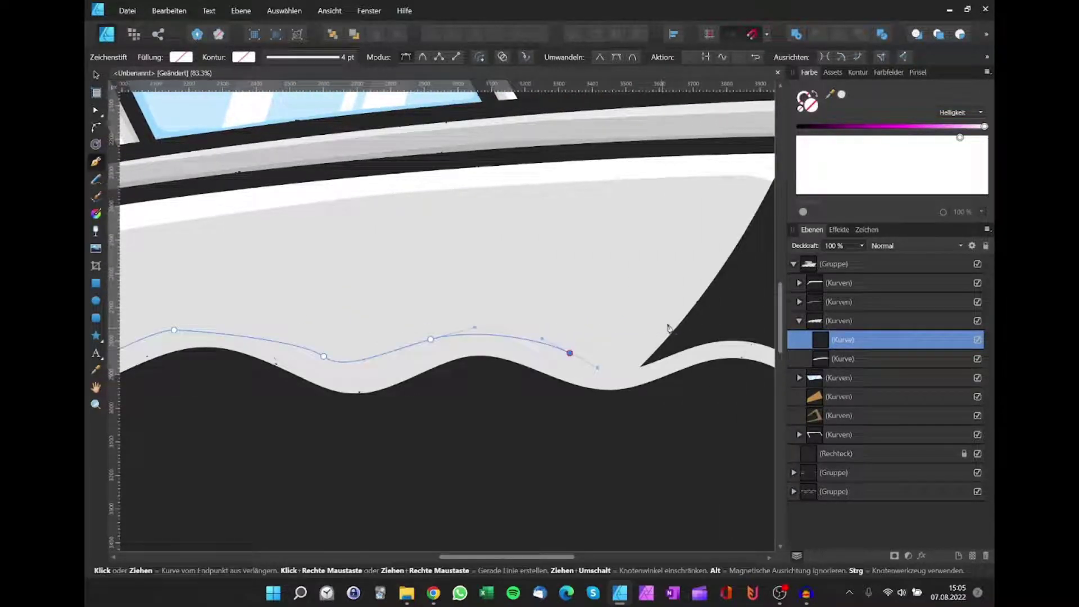
left_click(668, 327)
Step: Carry the curve around the bow and back along the bottom edge to close it
left_click_drag(761, 202, 771, 195)
scroll(704, 225, "right", 2)
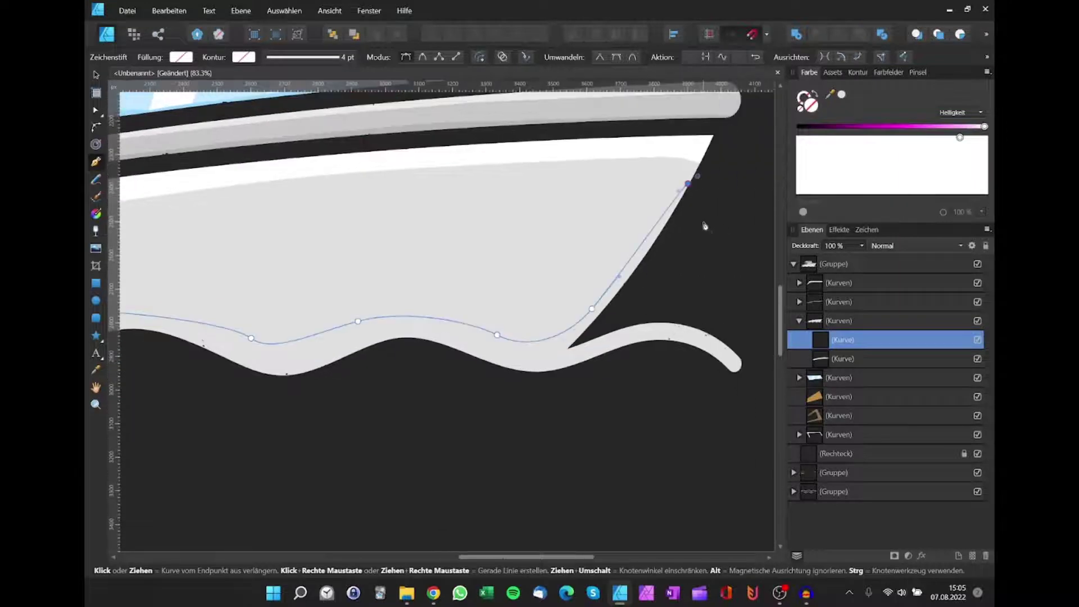
scroll(705, 226, "down", 3, "ctrl")
left_click(748, 277)
left_click(718, 340)
left_click(606, 346)
left_click_drag(375, 352, 303, 354)
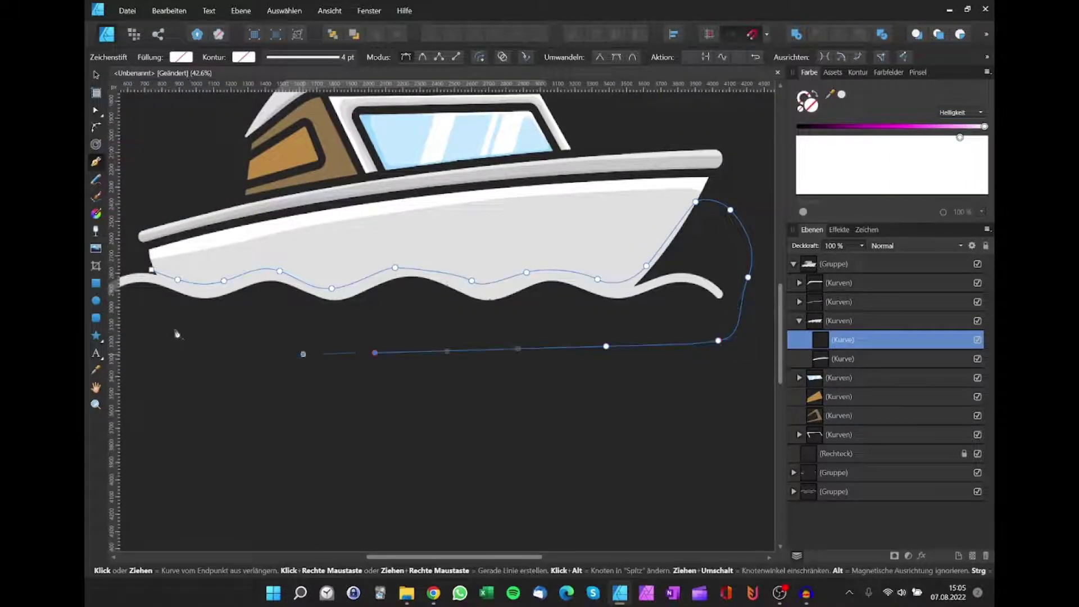
scroll(177, 335, "left", 3)
left_click(303, 357)
left_click_drag(171, 329, 171, 313)
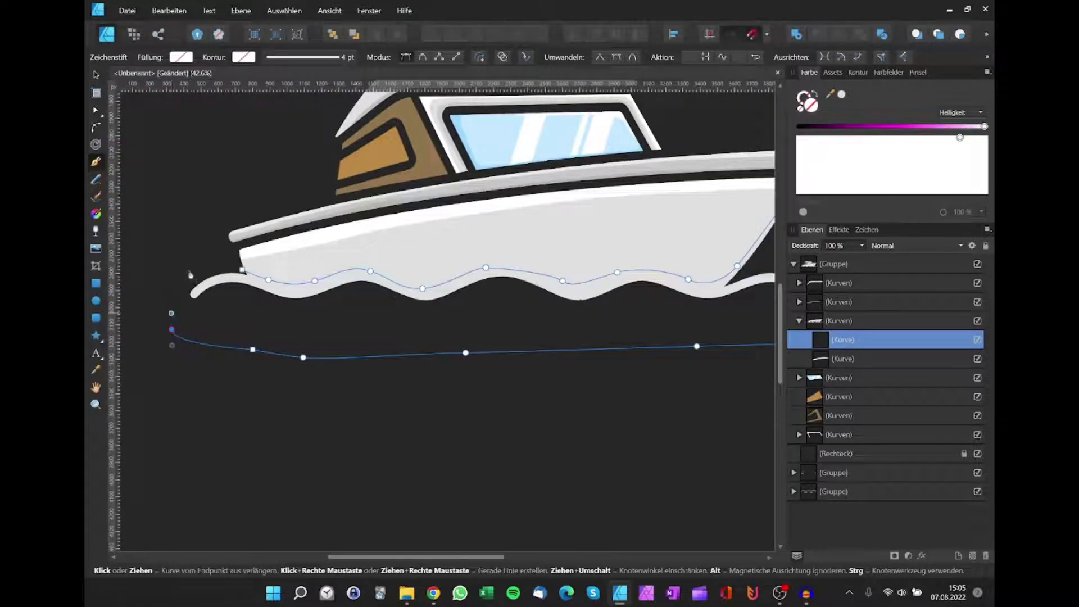
left_click(243, 272)
Step: Sample a fill for the wave shape, try darker and blue-purple tones, then settle on light grey
key("i")
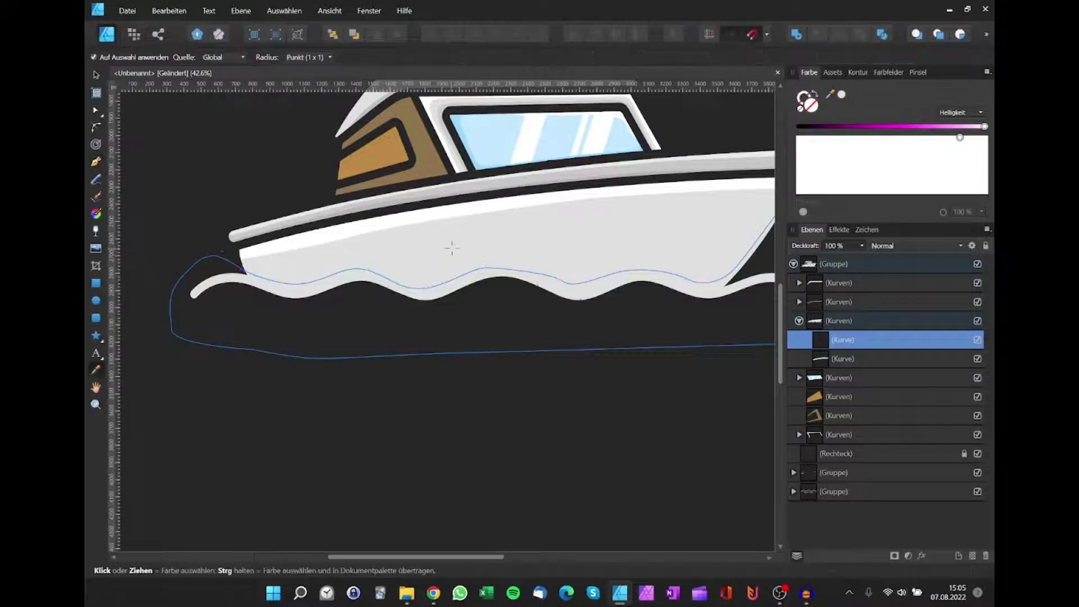
left_click(964, 127)
left_click_drag(964, 128, 930, 128)
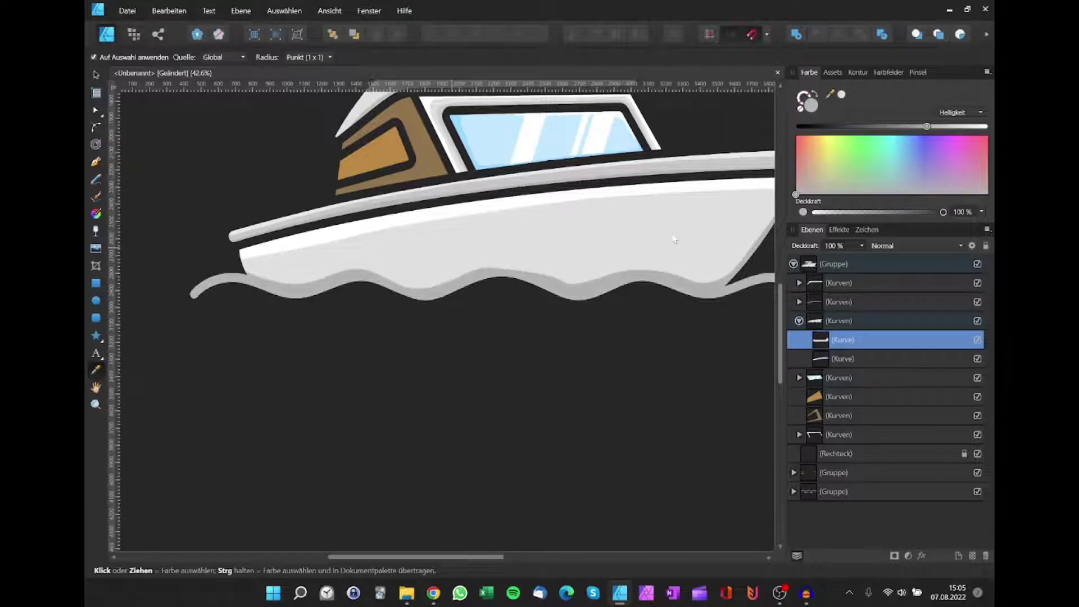
scroll(605, 274, "down", 5)
scroll(649, 281, "up", 4)
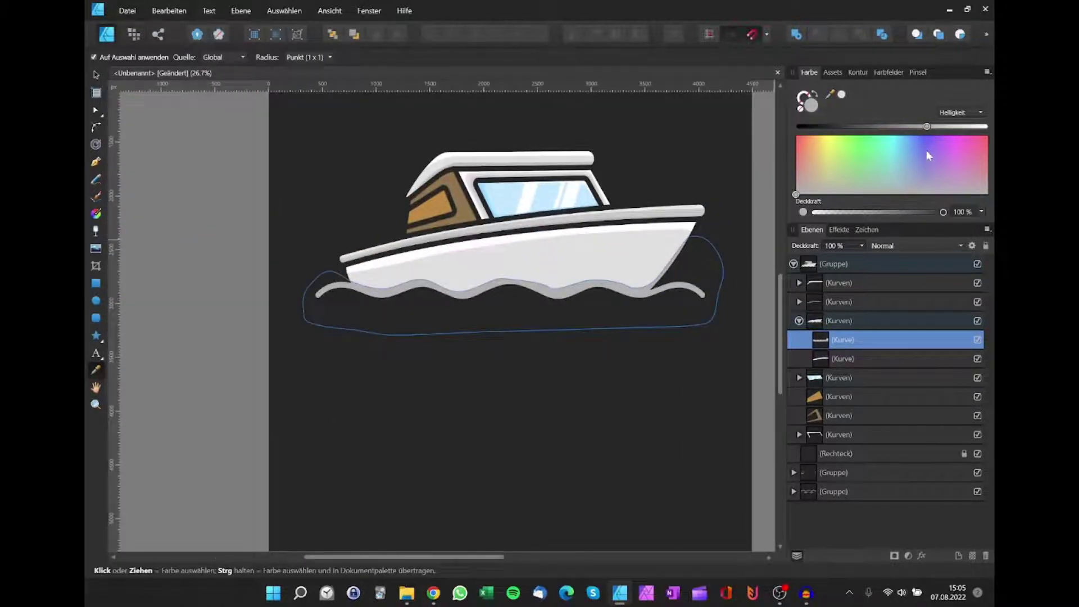
left_click_drag(926, 150, 922, 135)
scroll(506, 315, "down", 4)
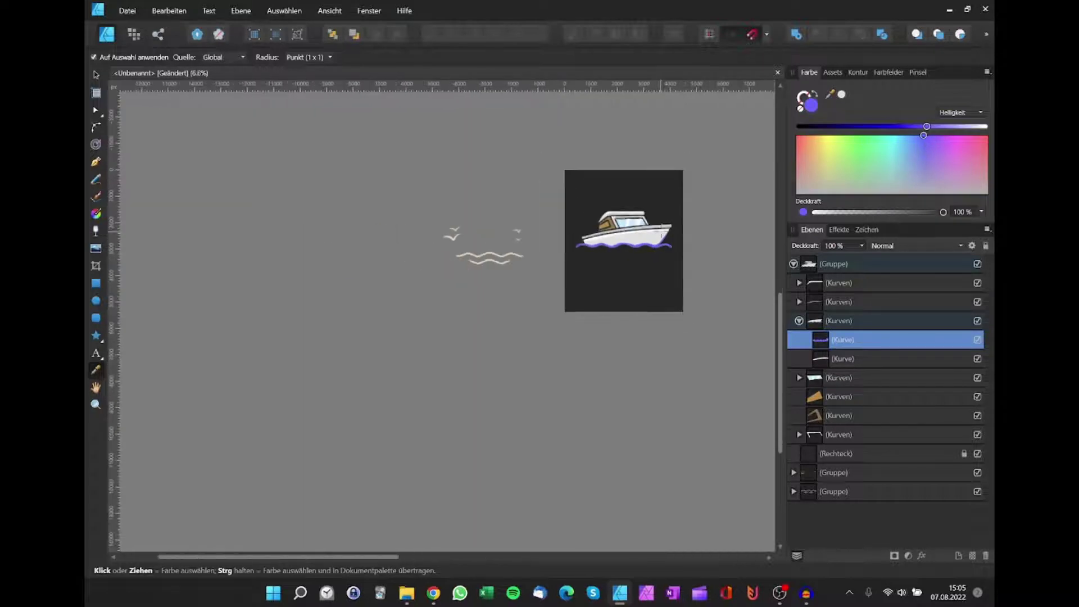
scroll(666, 227, "up", 2)
scroll(668, 226, "up", 3)
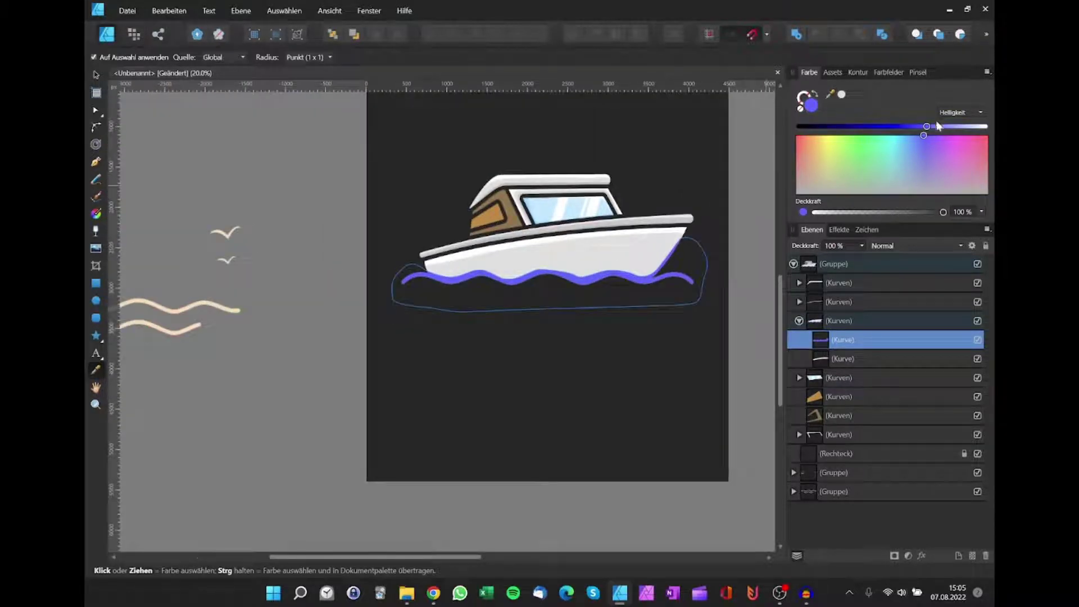
left_click(652, 248)
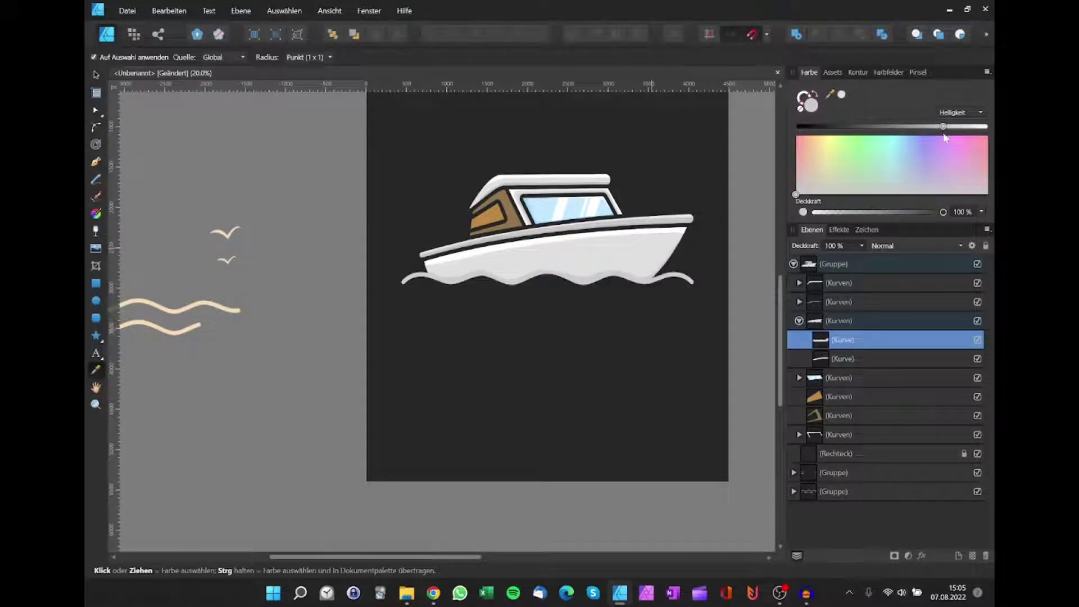
Step: Select the new waterline shape, then bring up the sport-boat image search
scroll(616, 323, "up", 1)
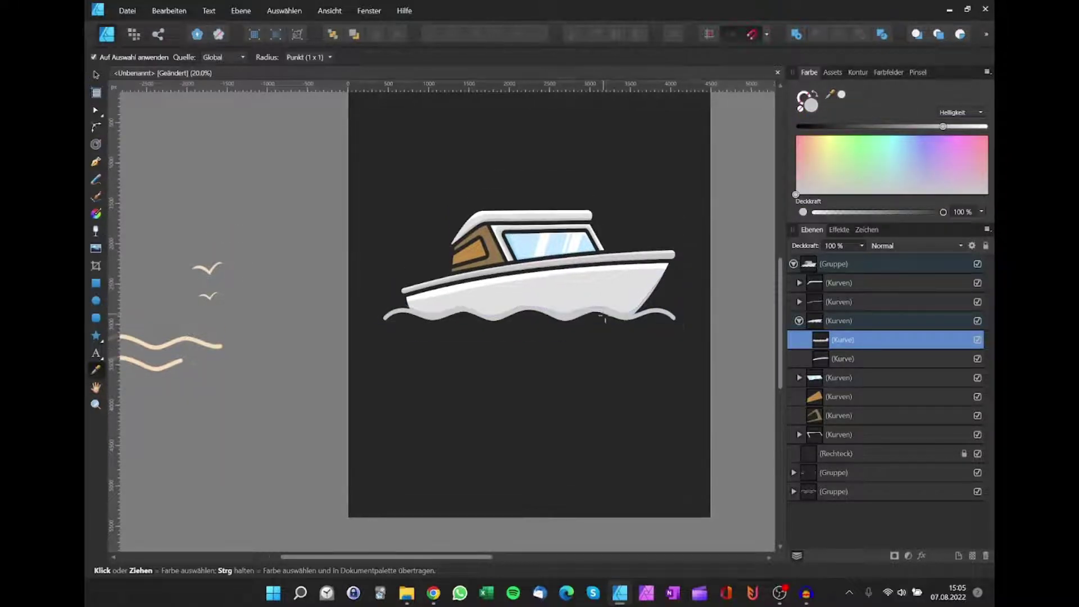
scroll(616, 322, "up", 1)
scroll(640, 337, "up", 1)
scroll(670, 351, "right", 1)
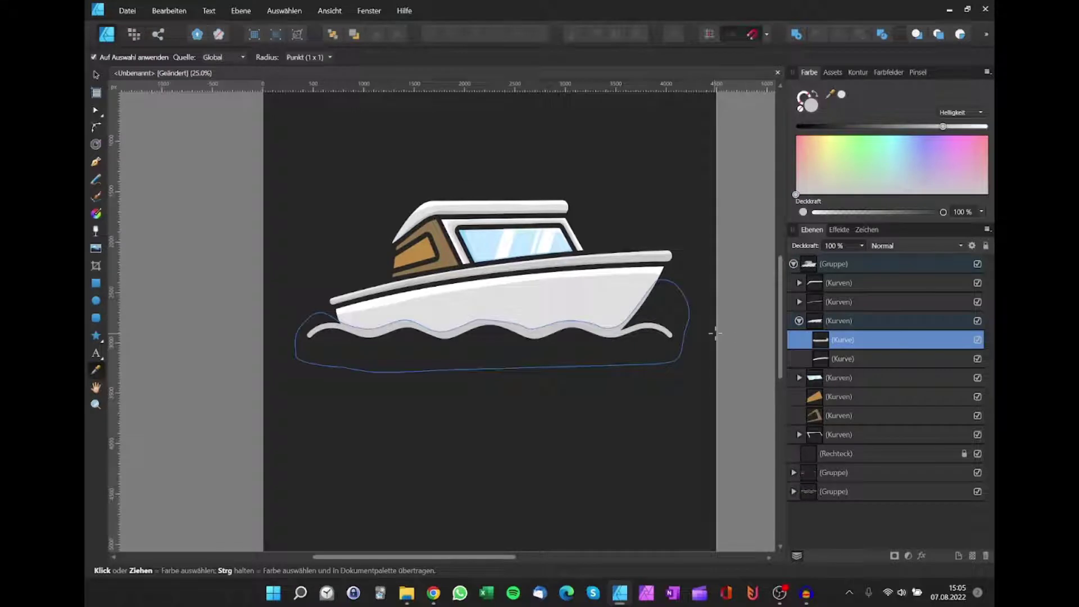
key("v")
scroll(727, 325, "down", 2)
scroll(709, 329, "down", 2)
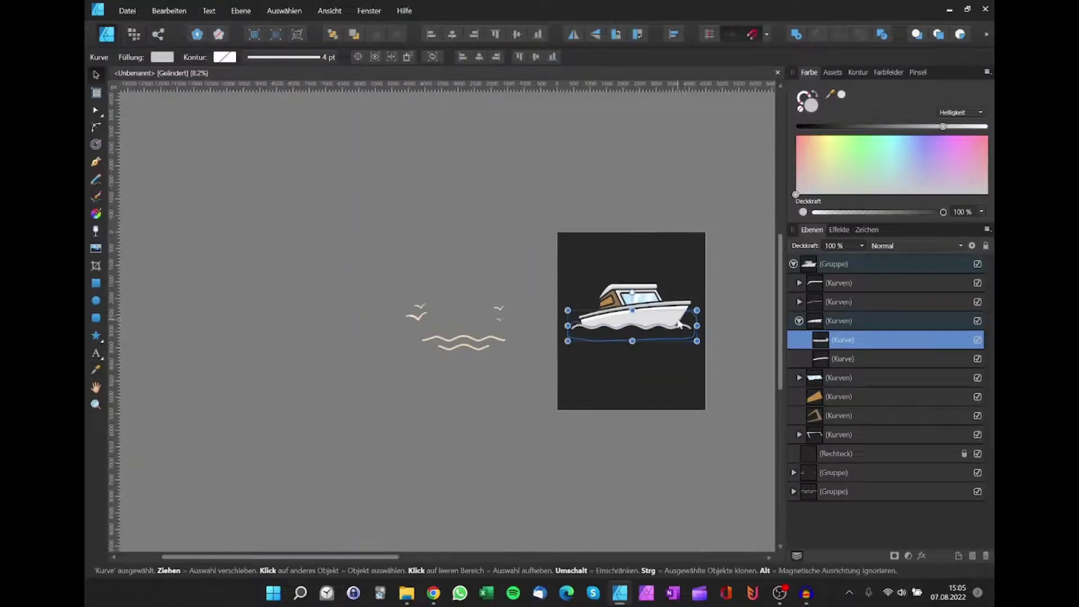
scroll(677, 325, "up", 4)
scroll(677, 325, "right", 1)
left_click(799, 321)
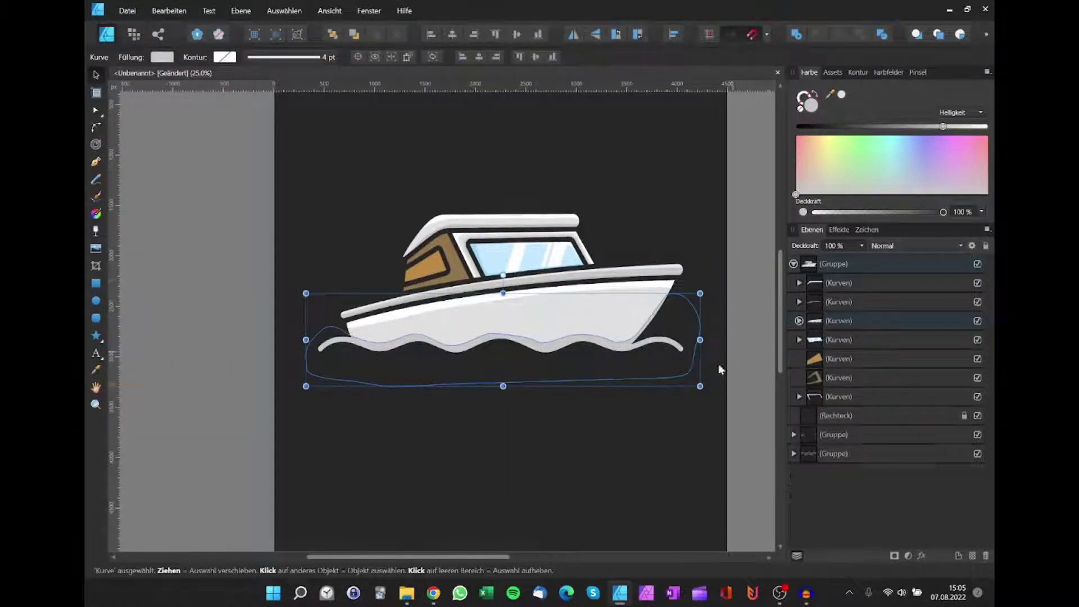
left_click(433, 593)
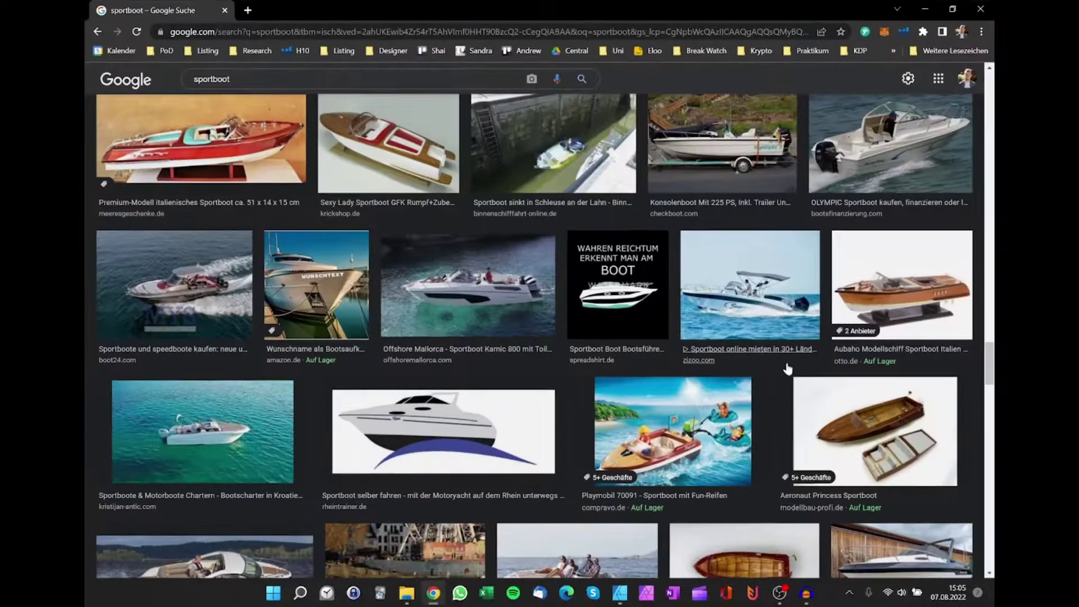
Step: Preview the Offshore Mallorca and Beneteau Flyer 9 Sundeck photos, then return to the drawing and deselect
left_click(454, 312)
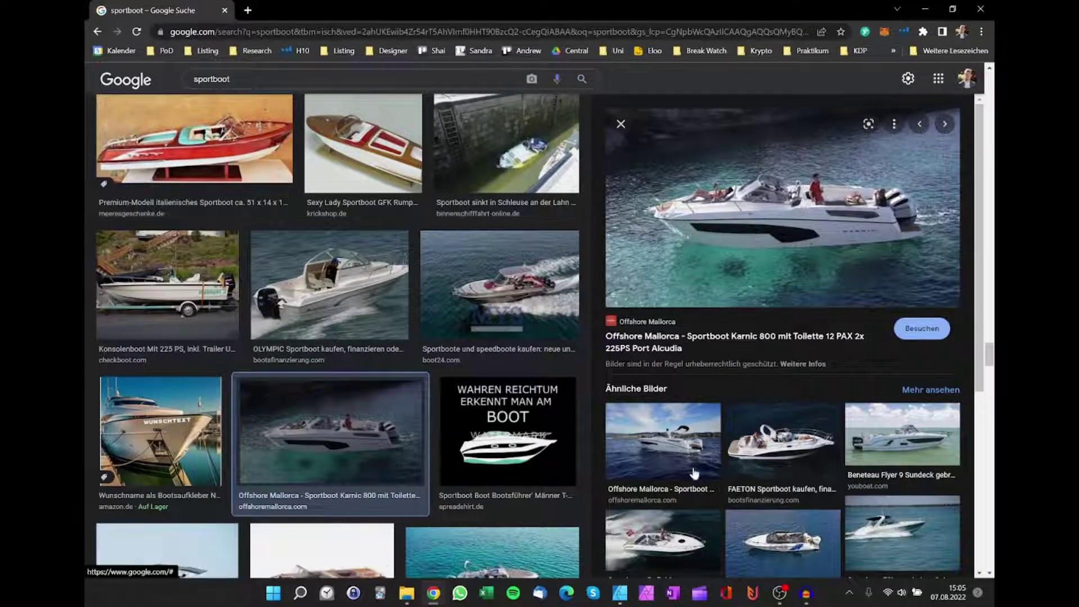
left_click(907, 444)
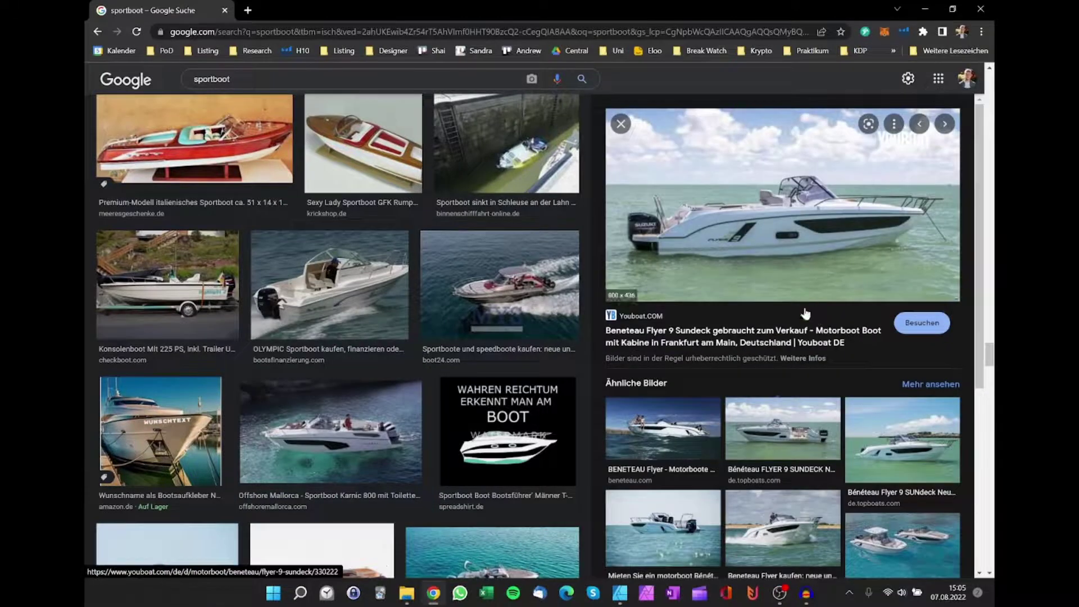
left_click(620, 593)
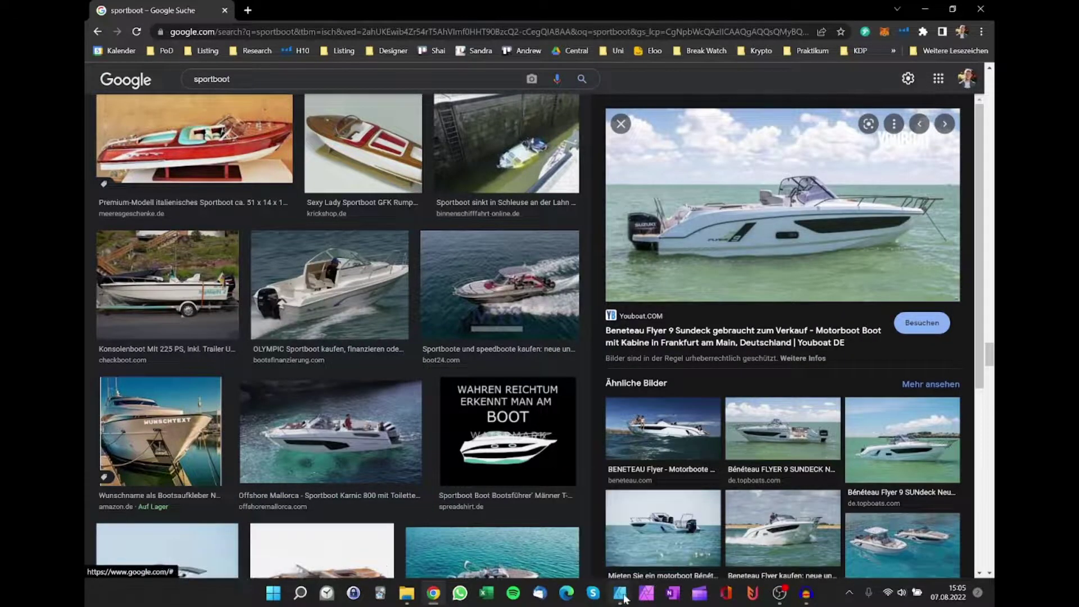
scroll(714, 231, "up", 5)
left_click(679, 191)
Step: Draw a trial curve from the bow tip down to the waves, and abandon a first stripe attempt
scroll(655, 259, "right", 2)
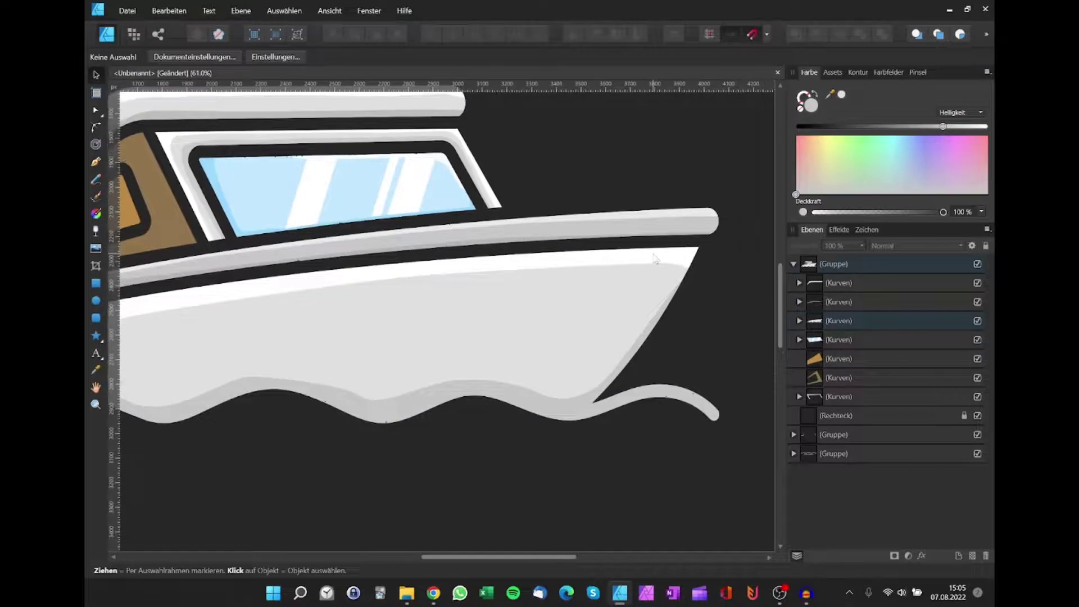
key("p")
scroll(646, 292, "up", 1)
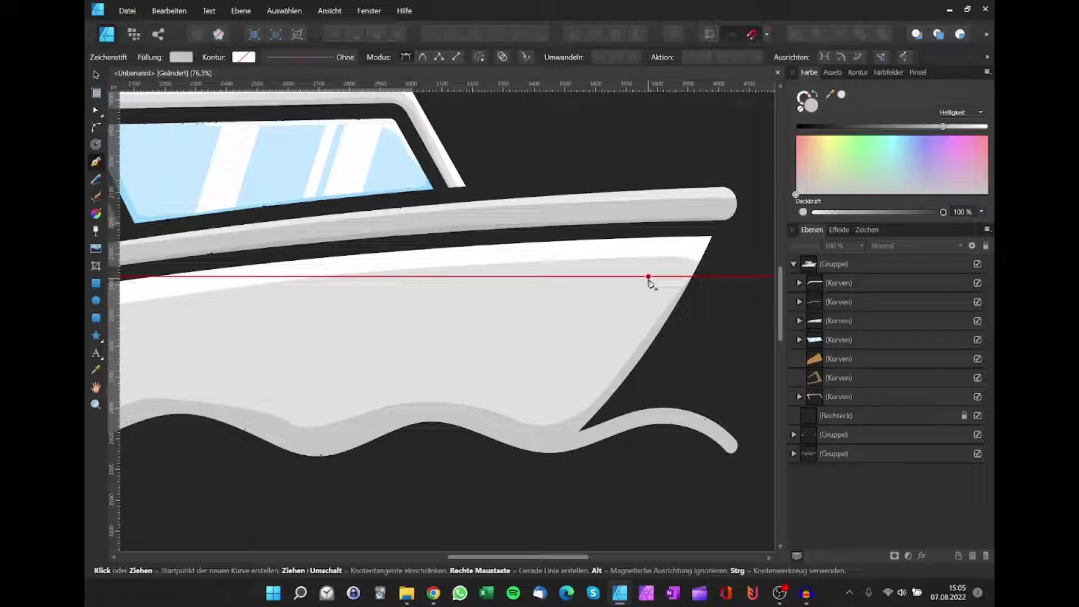
left_click(728, 255)
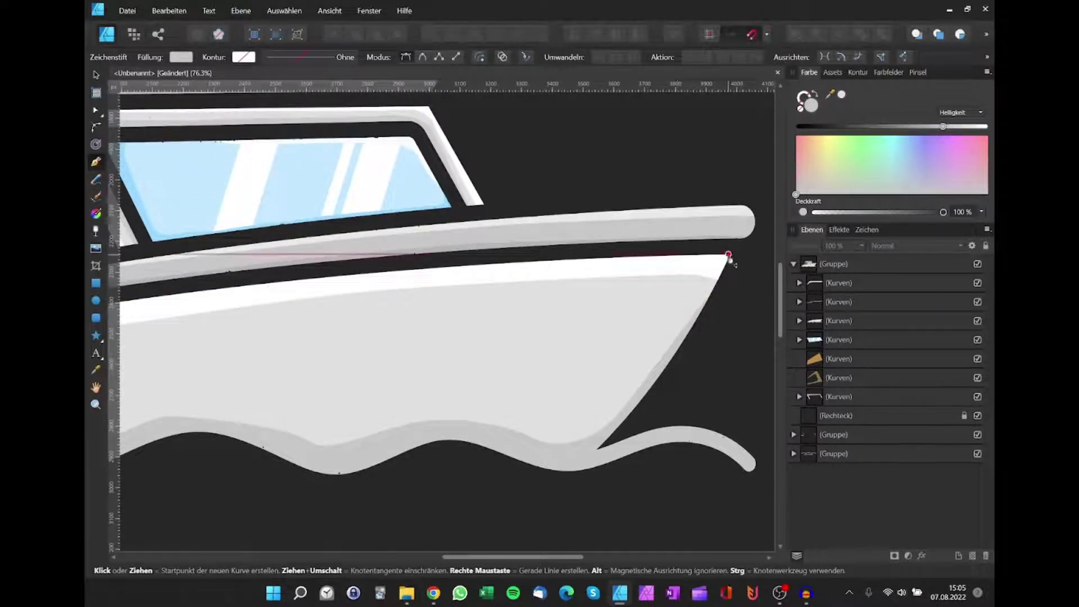
left_click_drag(598, 448, 514, 525)
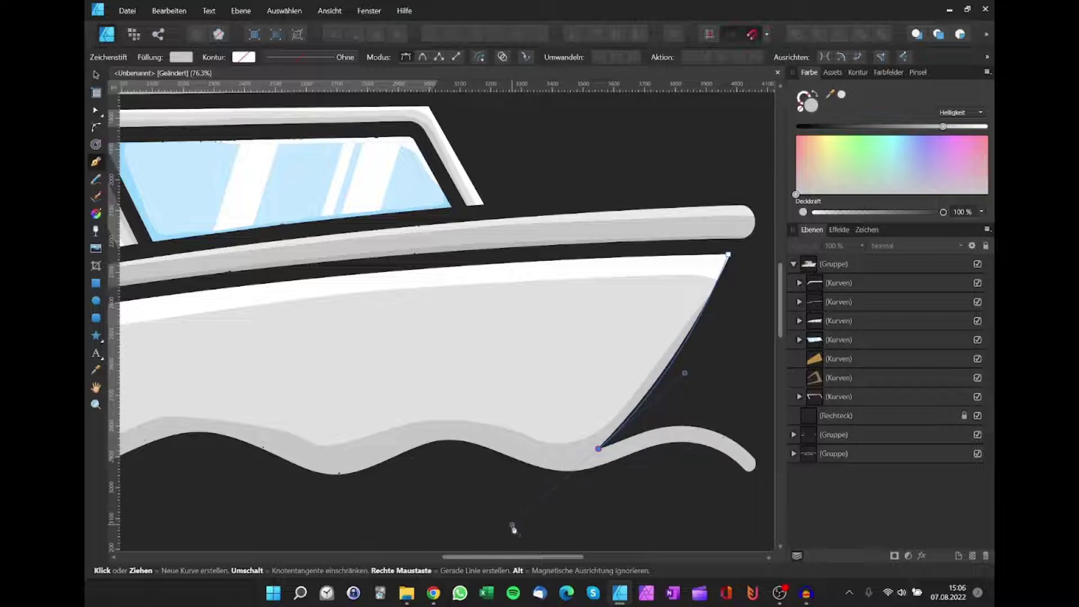
key("Escape")
key("Escape")
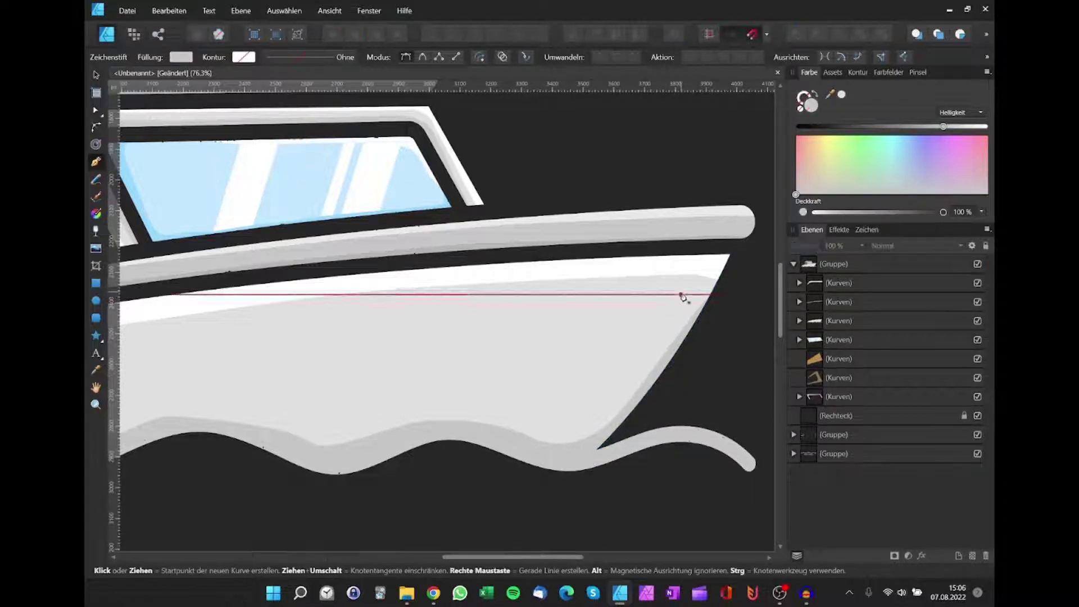
left_click(679, 294)
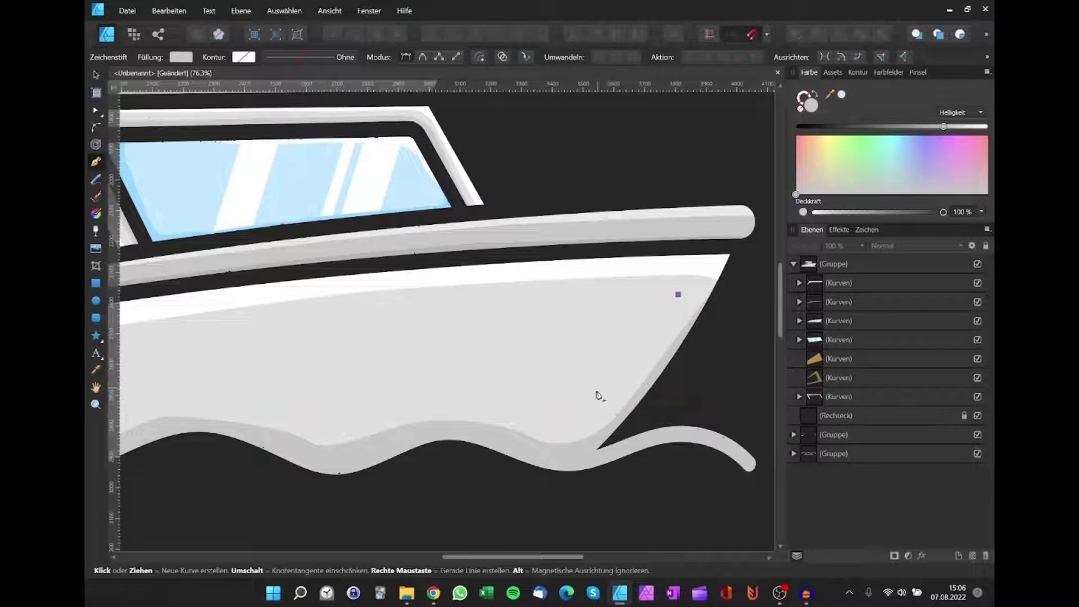
left_click_drag(599, 387, 618, 463)
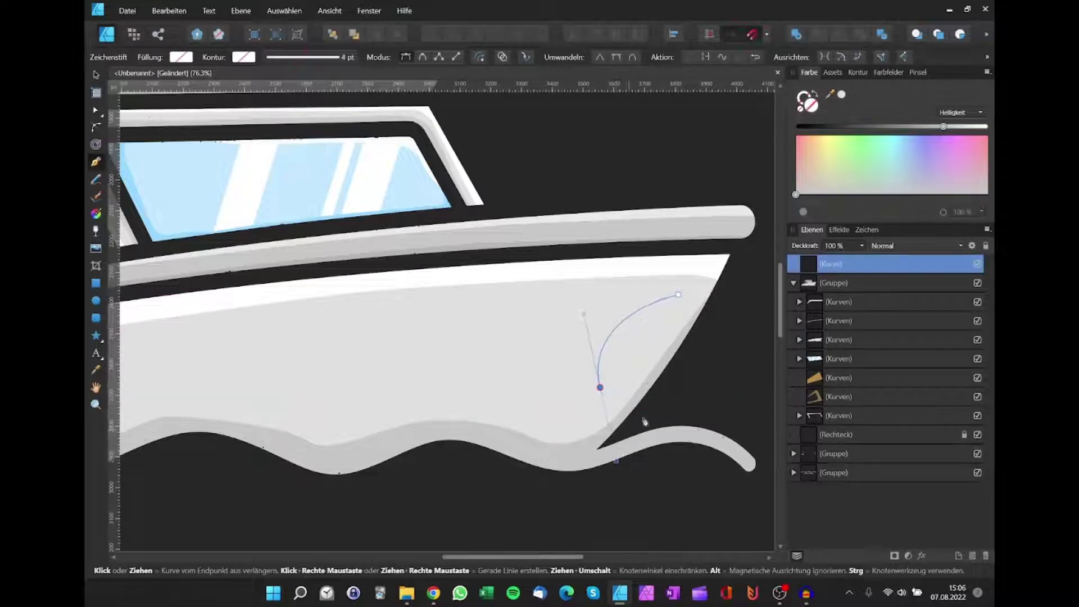
key("Escape")
key("Escape")
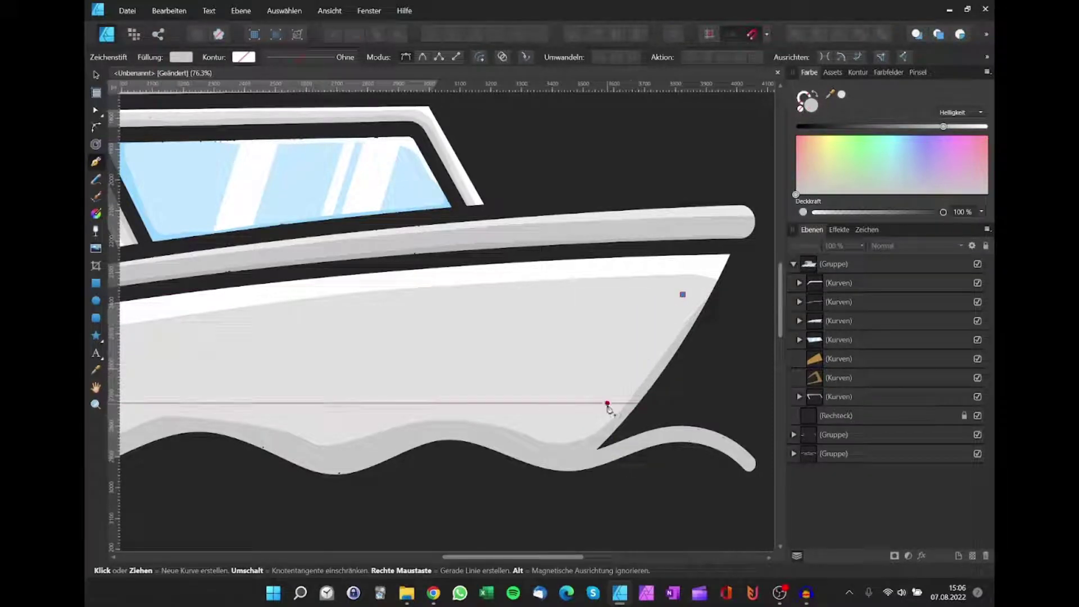
Step: Start the stripe outline down from the bow and extend it left along the hull
left_click_drag(601, 403, 560, 439)
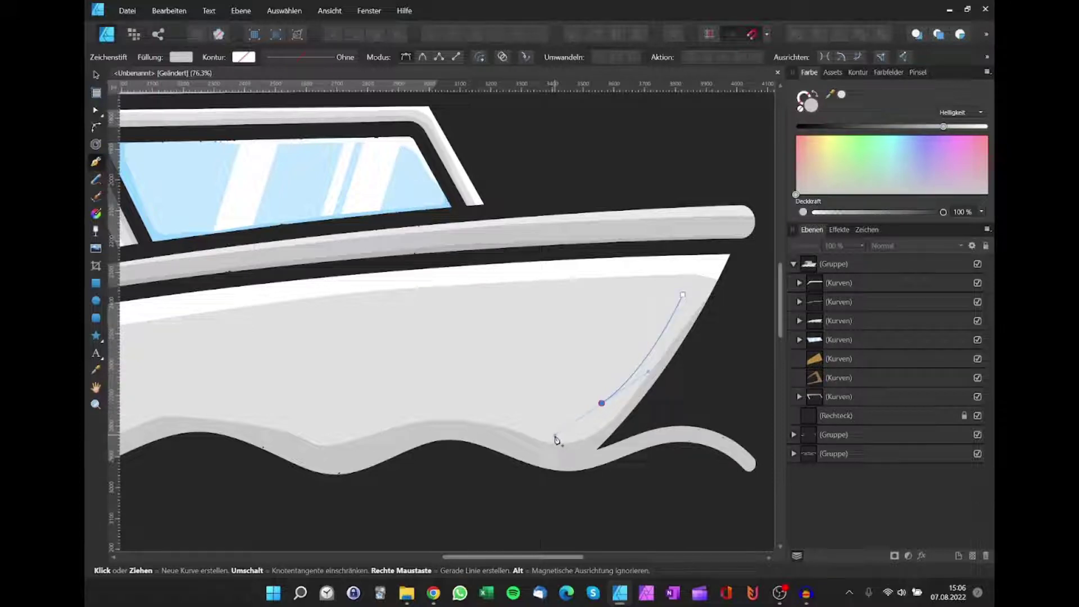
left_click(554, 437)
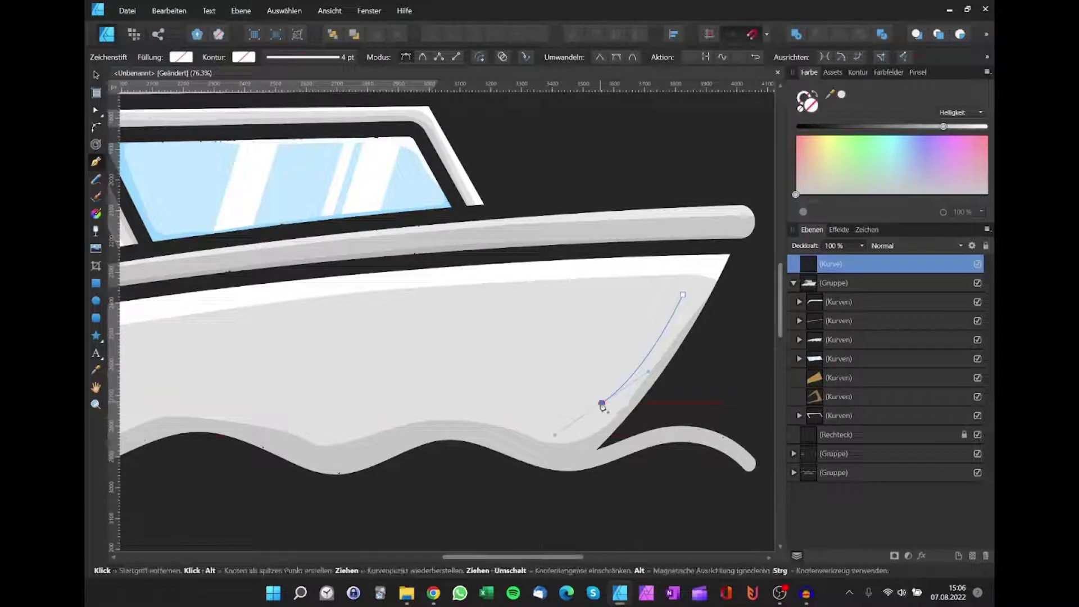
scroll(561, 394, "down", 3)
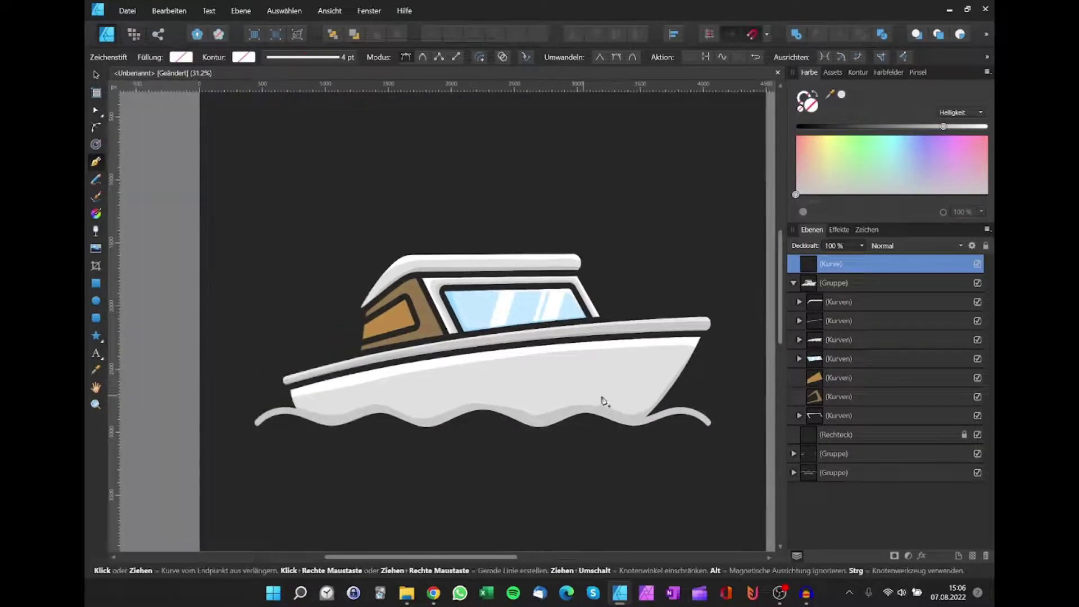
scroll(568, 382, "up", 3)
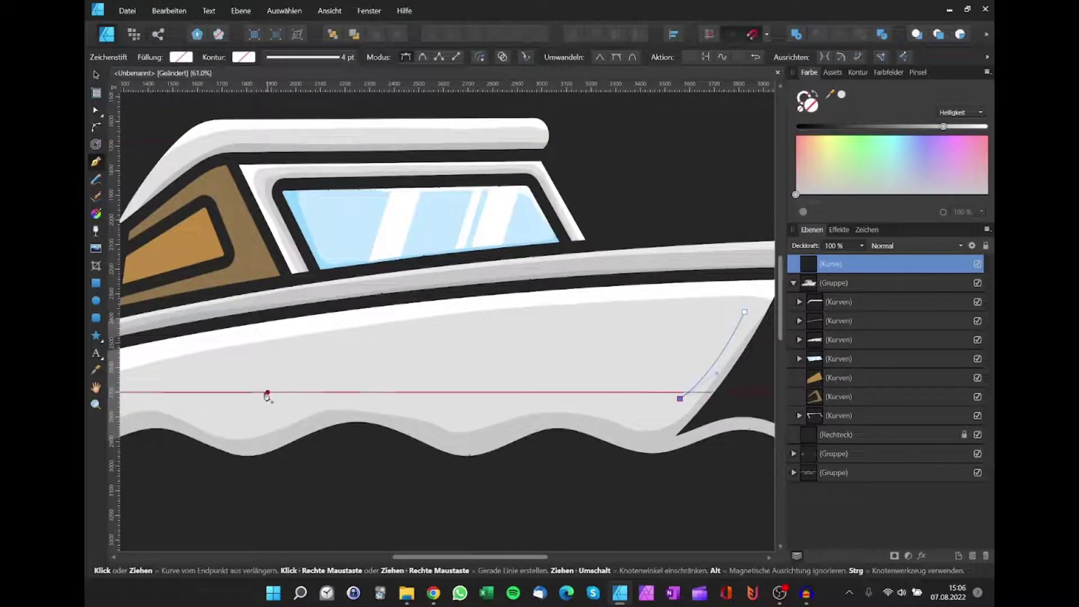
left_click_drag(263, 392, 138, 418)
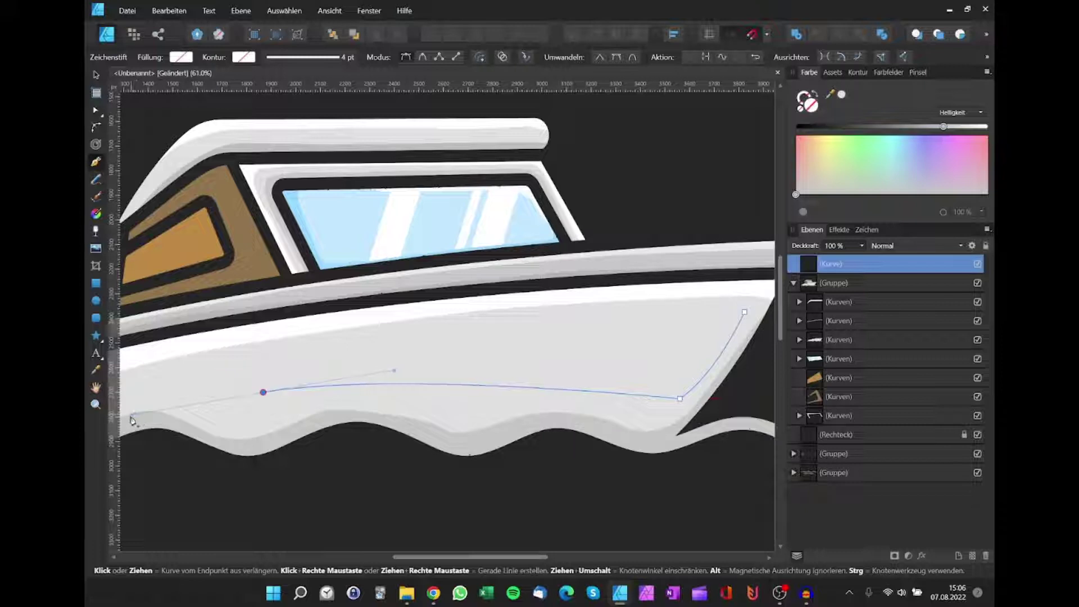
key("Escape")
Step: Give the stripe a sharp left point, close it at the bow, and curve its upper edge
scroll(181, 430, "down", 2)
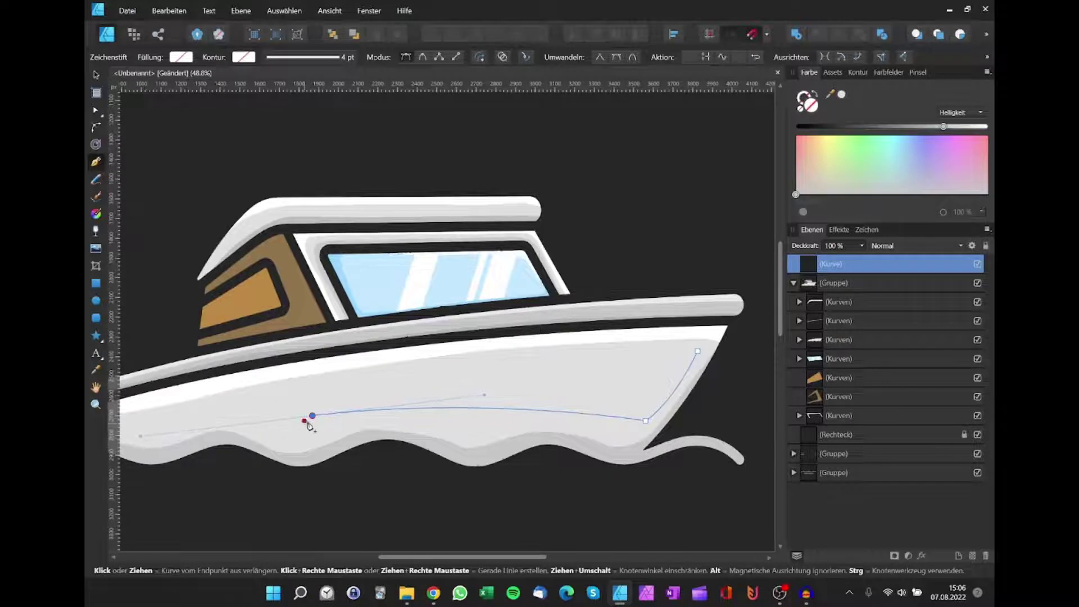
left_click(313, 416)
scroll(618, 354, "right", 2)
scroll(562, 343, "down", 1)
scroll(596, 309, "down", 1)
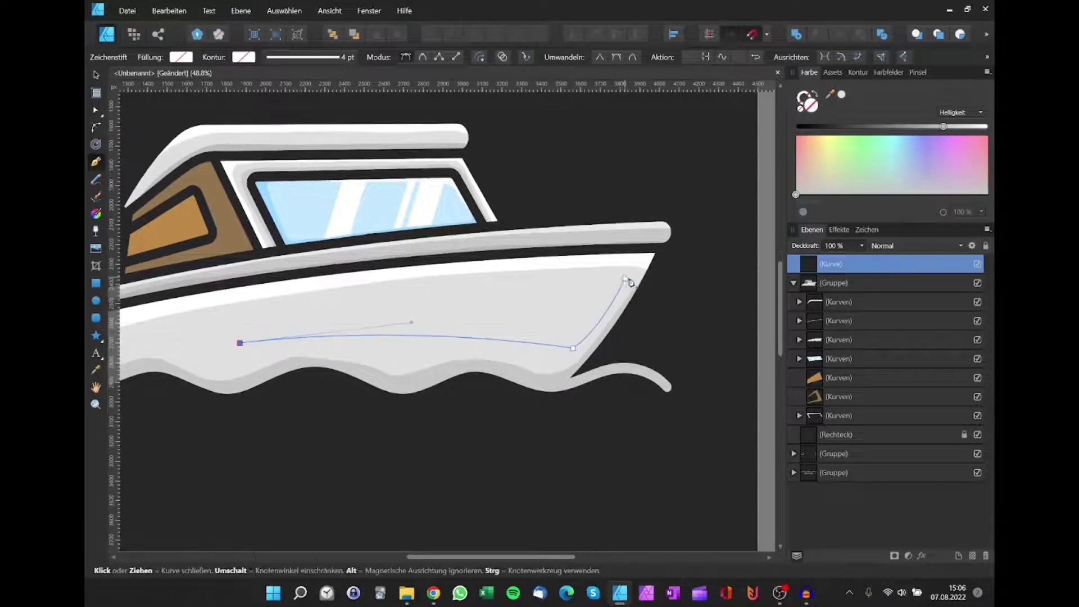
left_click(626, 279)
scroll(713, 272, "right", 3)
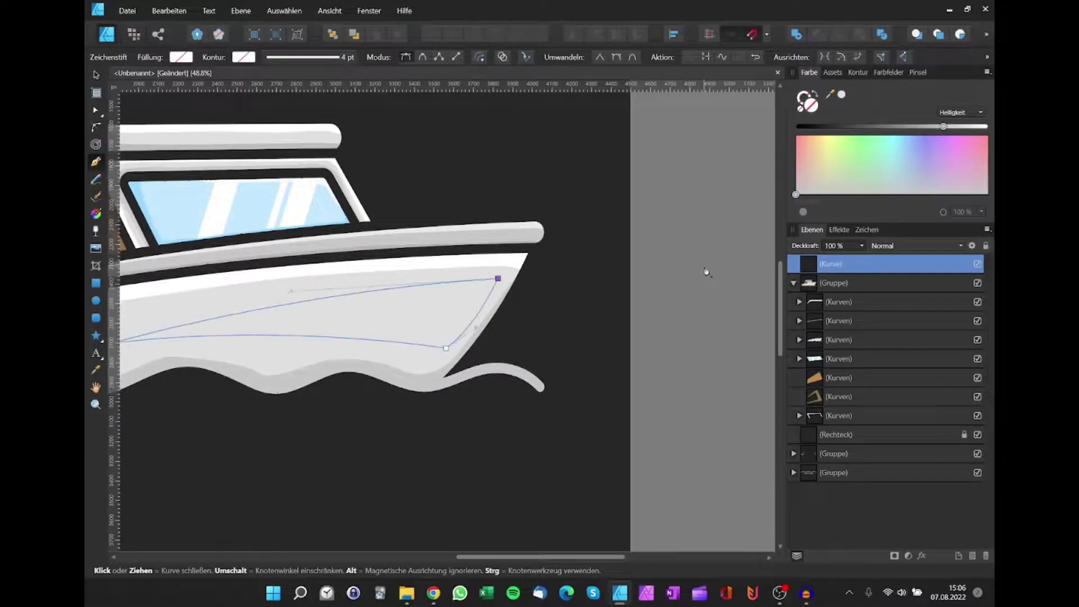
mouse_move(720, 274)
left_mouse_down()
mouse_move(741, 284)
mouse_move(744, 275)
left_mouse_up()
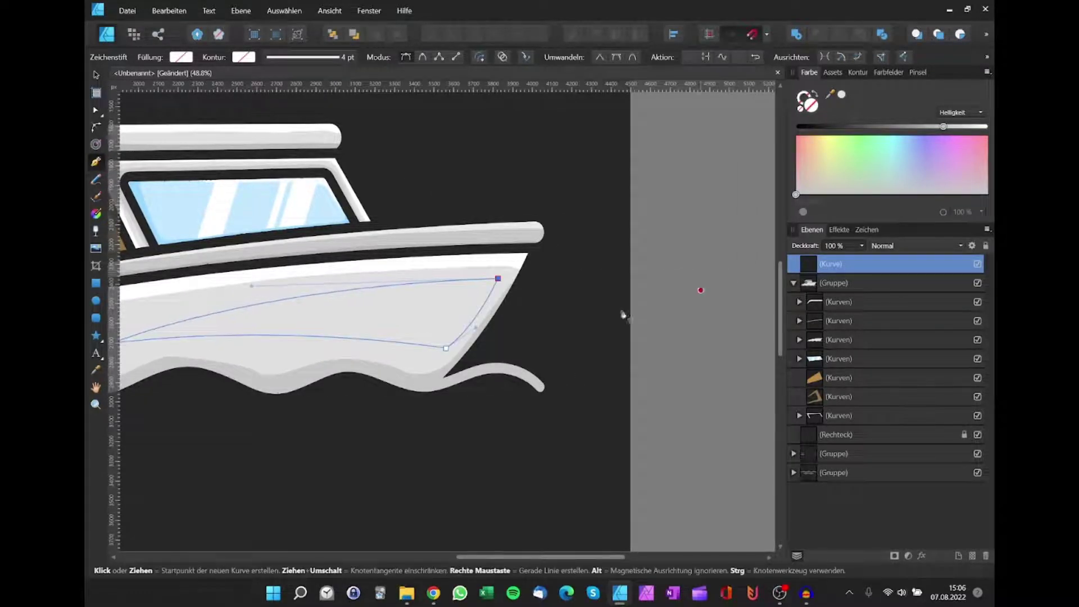
scroll(622, 313, "down", 5)
key("v")
scroll(624, 329, "up", 5)
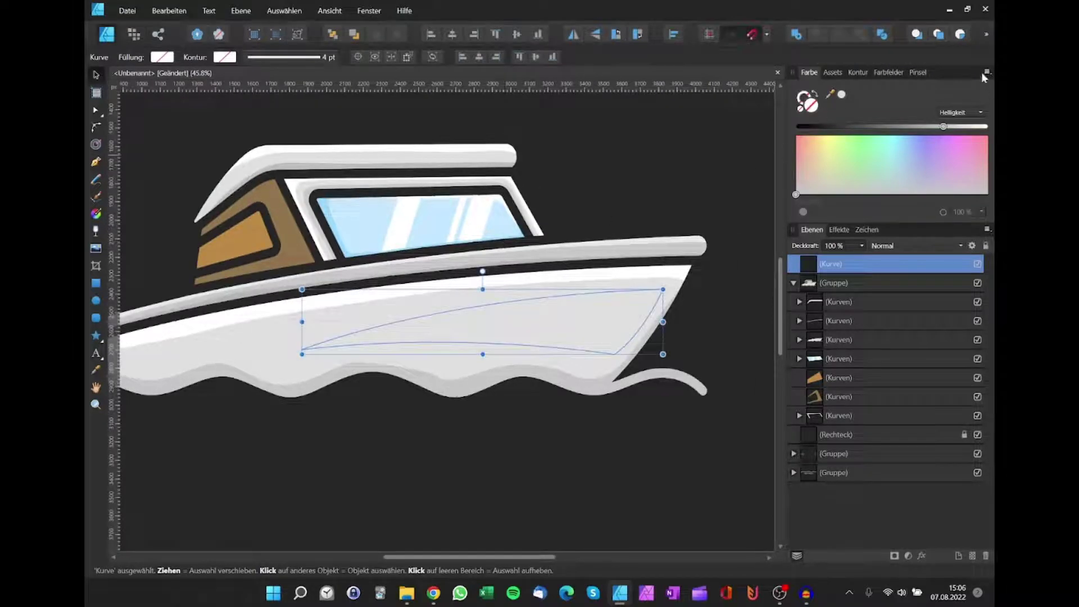
Step: Fill the new stripe with a dark blue from the colour wheel
left_click(987, 72)
left_click(932, 91)
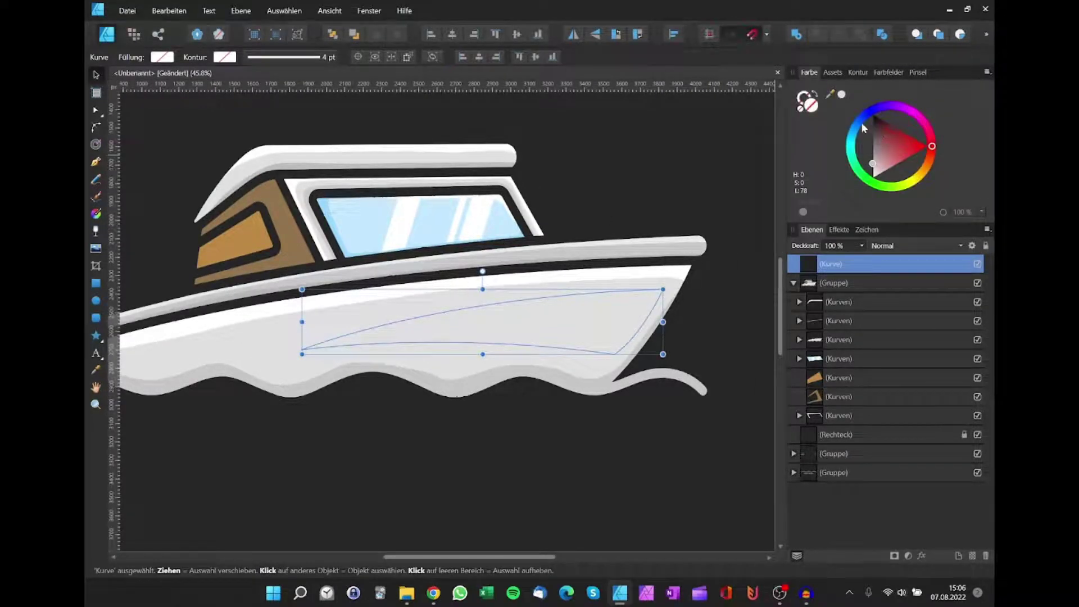
left_click(873, 110)
left_click_drag(886, 137, 873, 153)
Step: Flatten the stripe by raising its bottom edge and move it slightly higher on the hull
key("h")
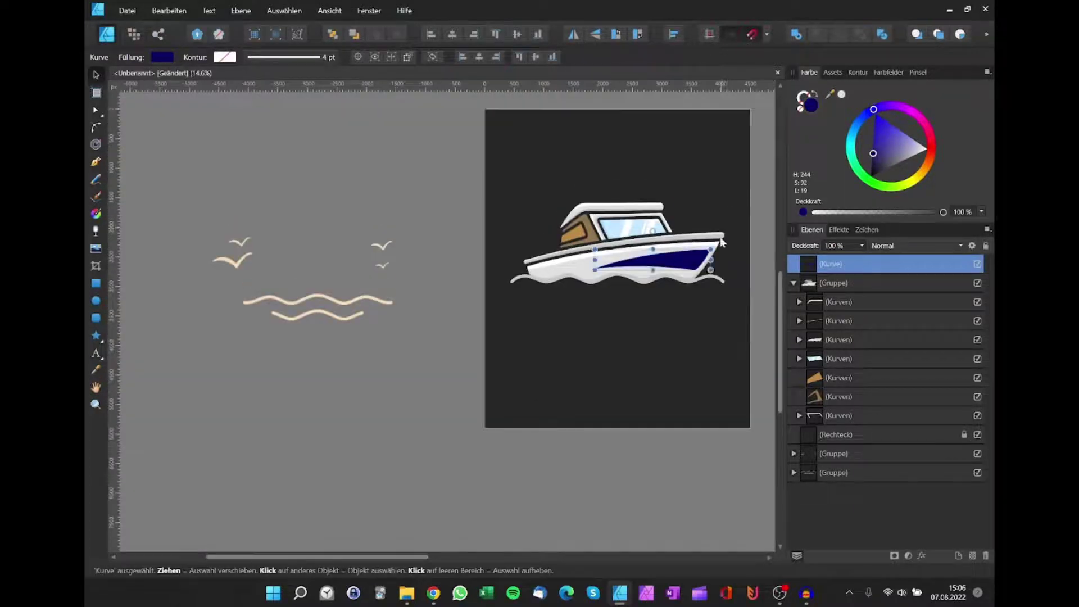
scroll(718, 259, "up", 1)
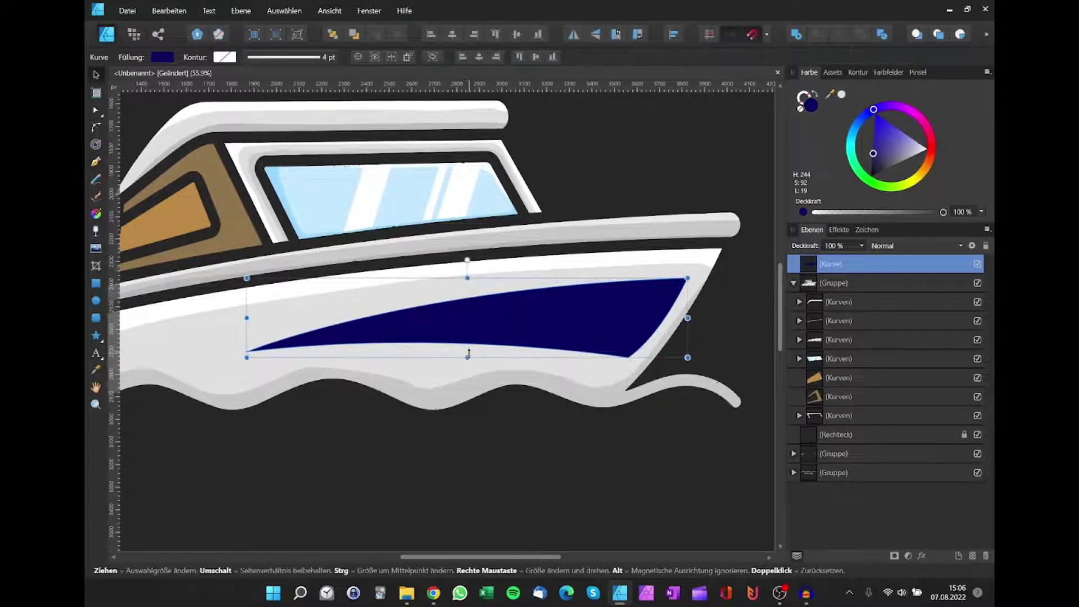
left_click_drag(468, 351, 467, 331)
key("h")
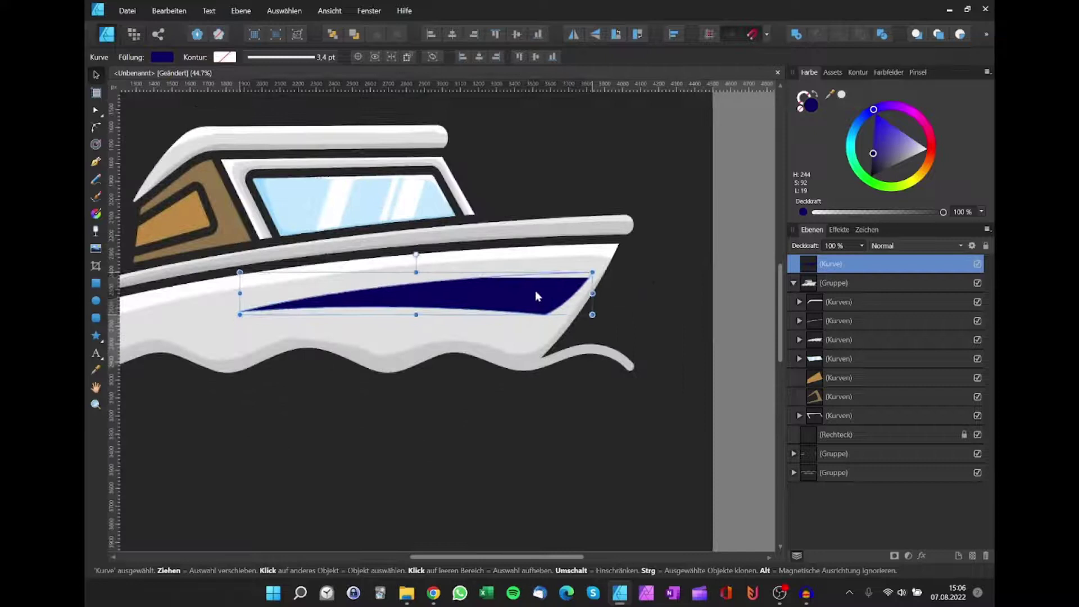
left_click_drag(530, 314, 538, 284)
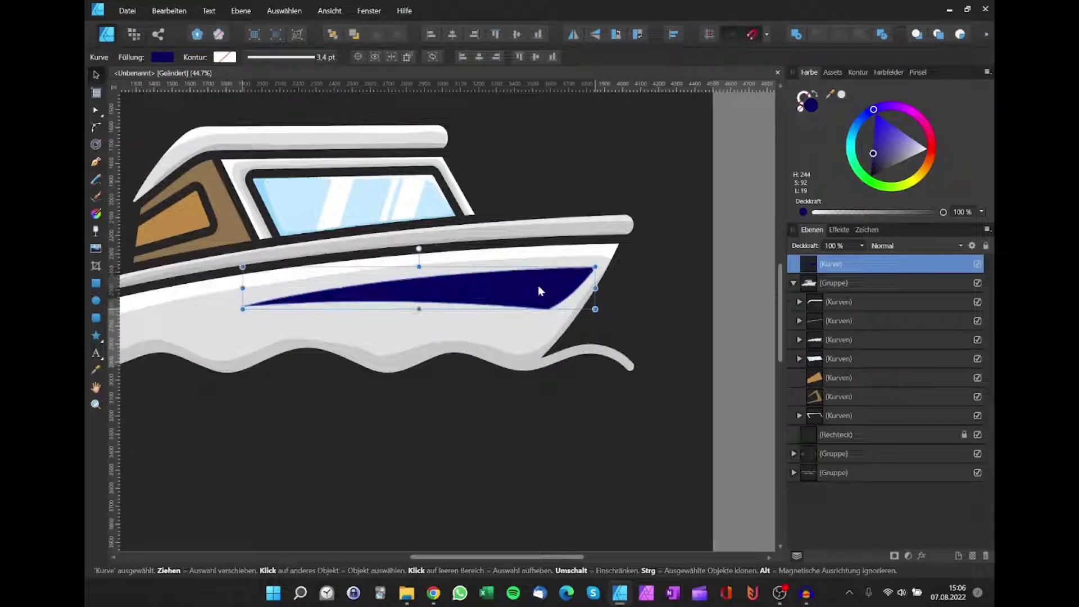
Step: Push the stripe's lower-right corner toward the bow and reshape its right-edge curve
key("a")
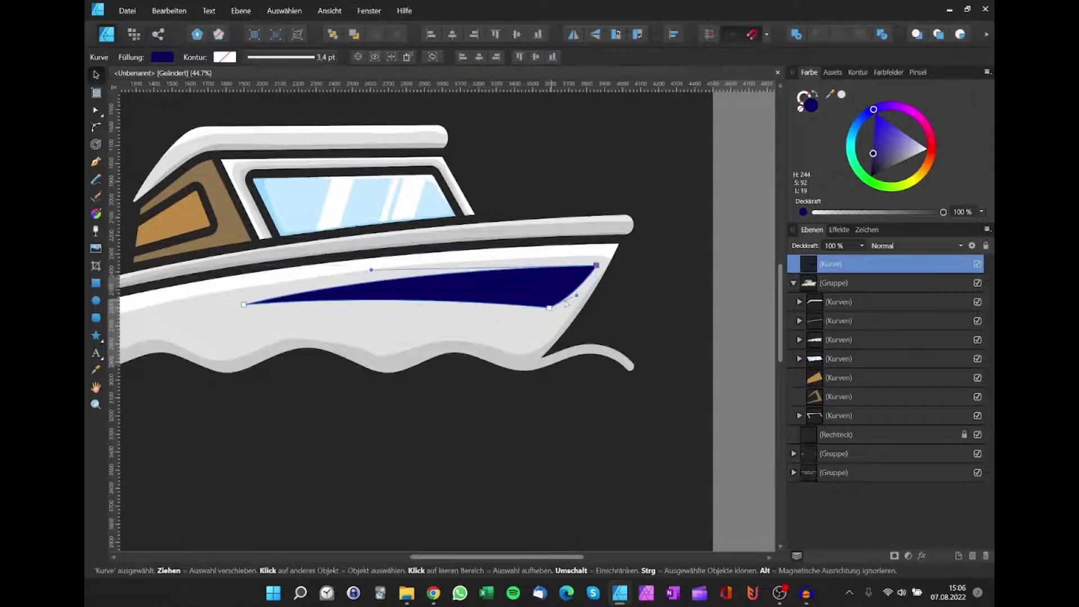
scroll(562, 306, "up", 3)
left_click_drag(532, 309, 550, 309)
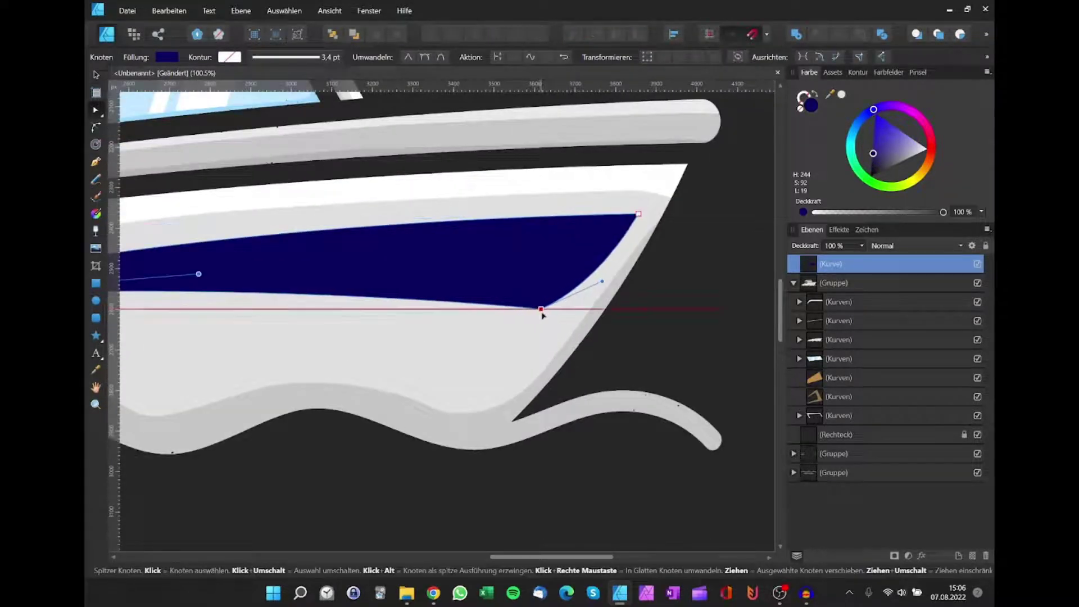
left_click_drag(609, 277, 620, 273)
scroll(618, 273, "down", 3)
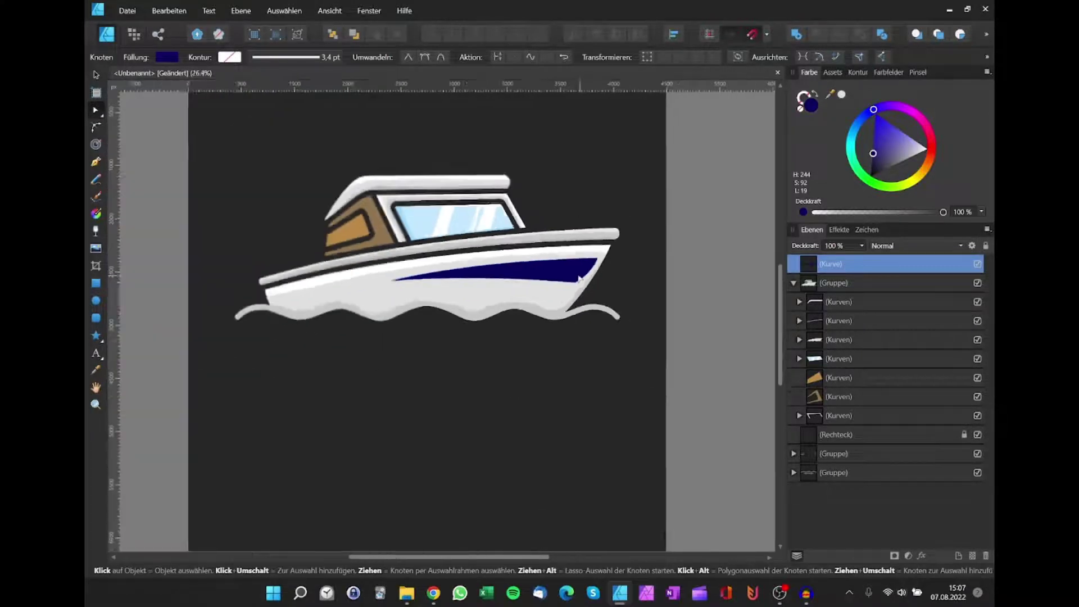
scroll(562, 290, "down", 3)
scroll(562, 290, "up", 3)
scroll(562, 289, "right", 2)
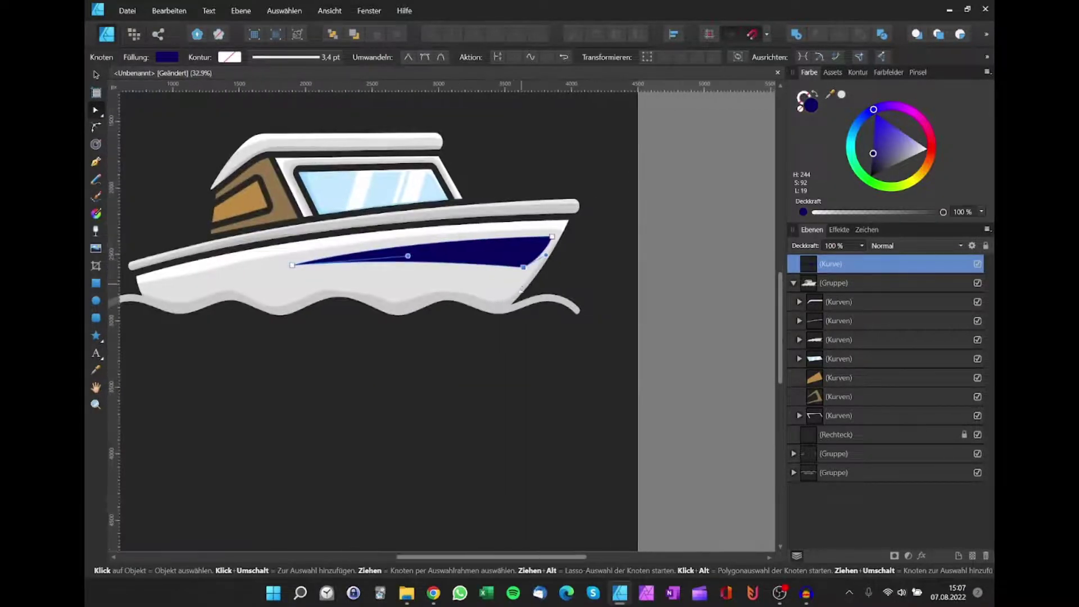
key("v")
Step: Try softer purple and crimson fills, settling on a muted slate blue for the stripe
left_click_drag(878, 150, 892, 150)
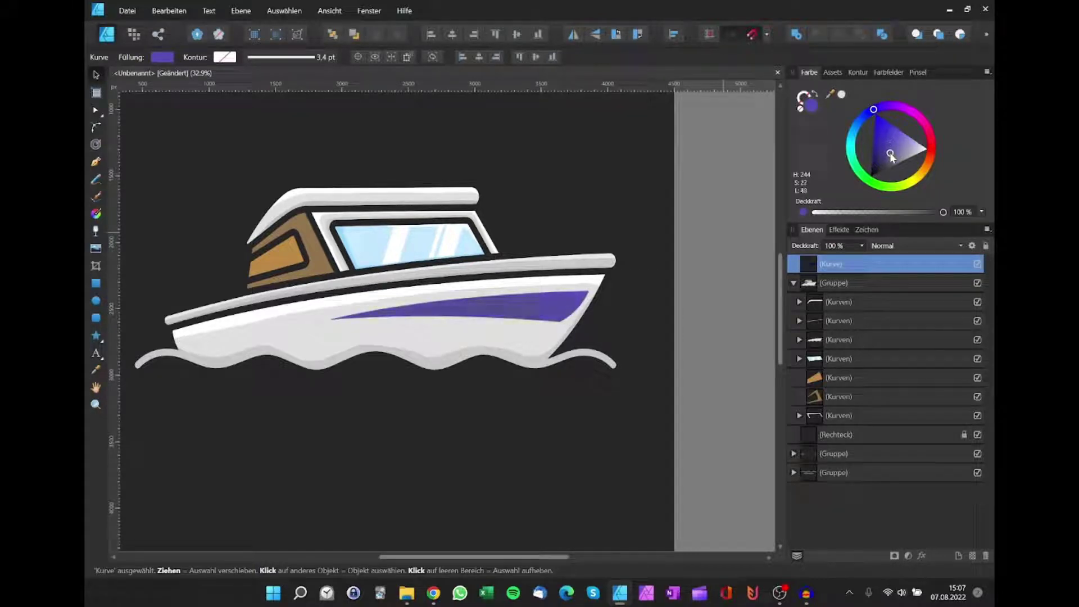
left_click_drag(890, 156, 892, 155)
left_click(930, 142)
scroll(558, 157, "down", 3)
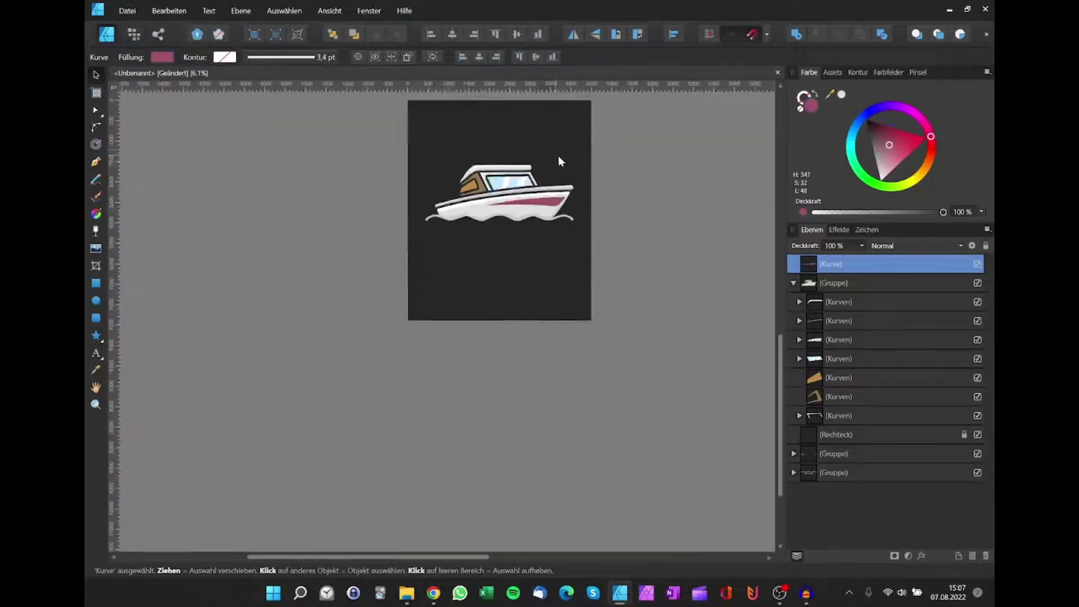
scroll(558, 156, "up", 3)
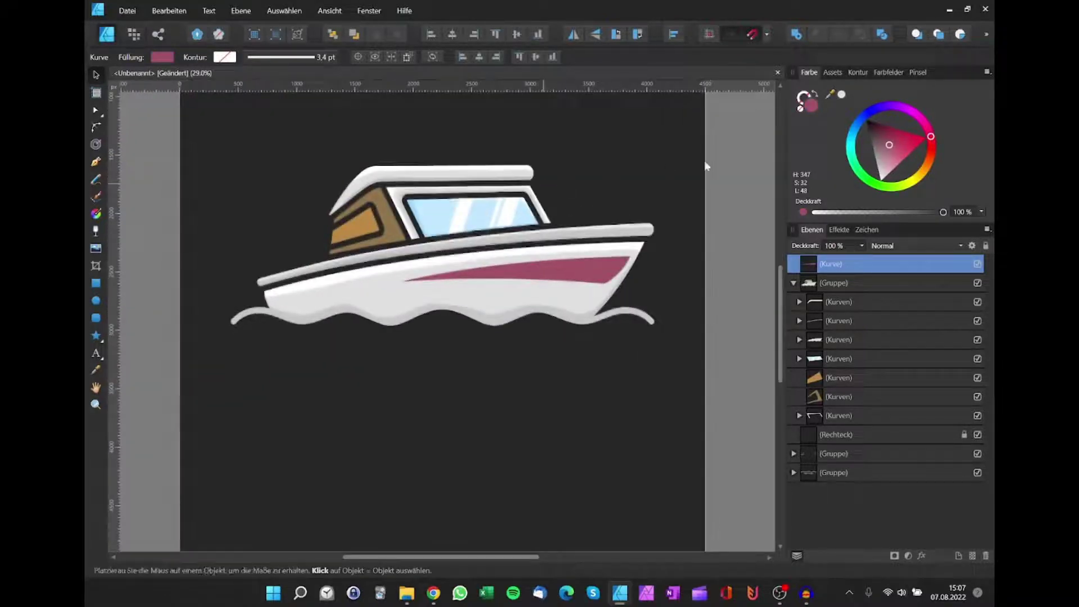
left_click(859, 122)
scroll(675, 248, "down", 3)
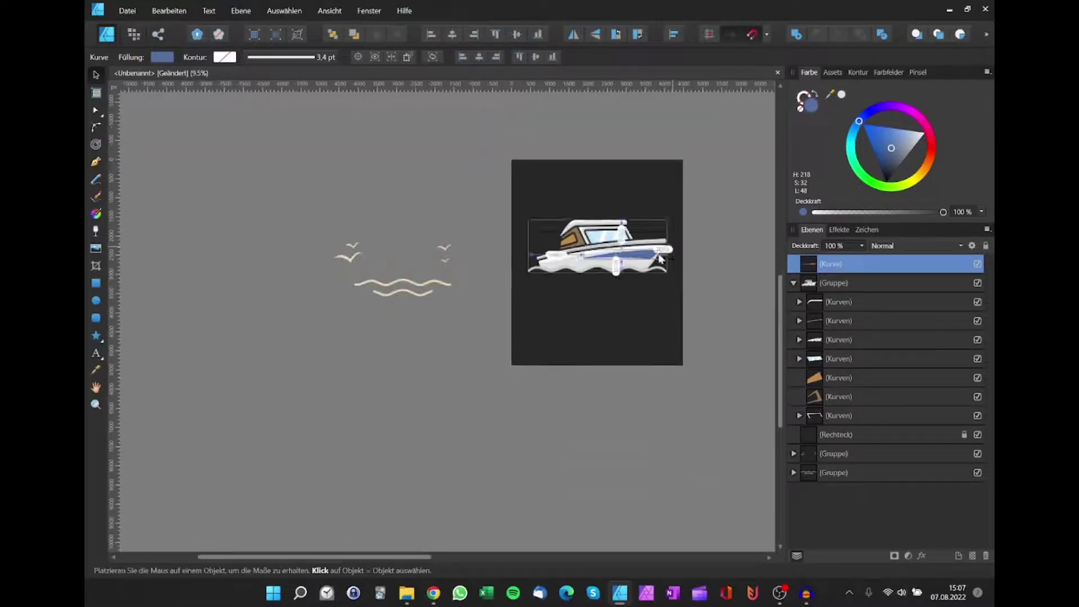
scroll(657, 303, "up", 1)
scroll(656, 303, "up", 1)
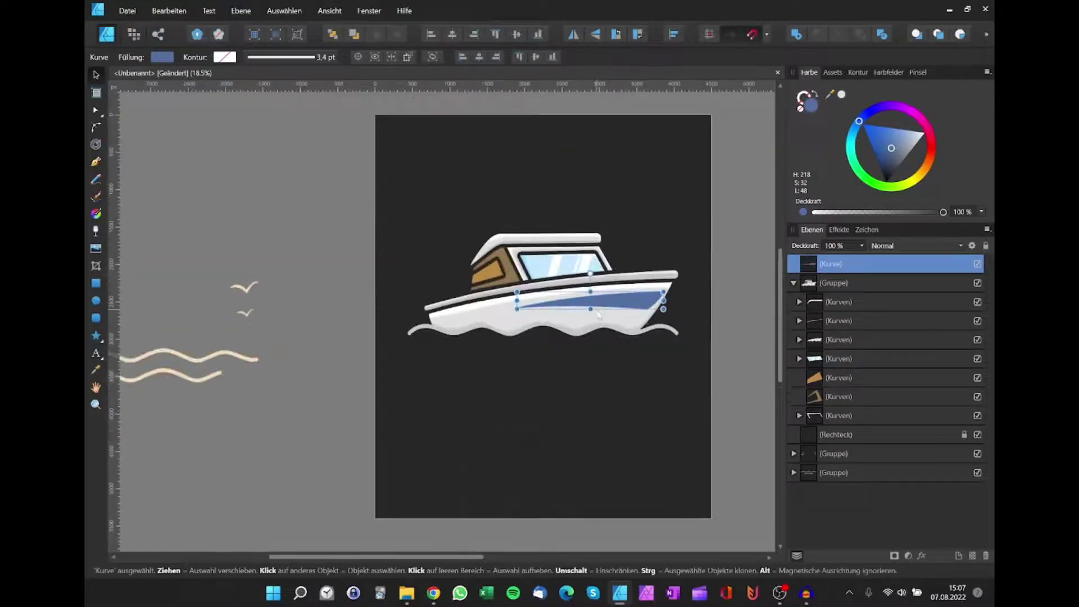
scroll(602, 316, "up", 1)
Step: Select the old blue stripe on the hull and hide it in the Layers panel
key("ctrl+d")
scroll(602, 316, "down", 3)
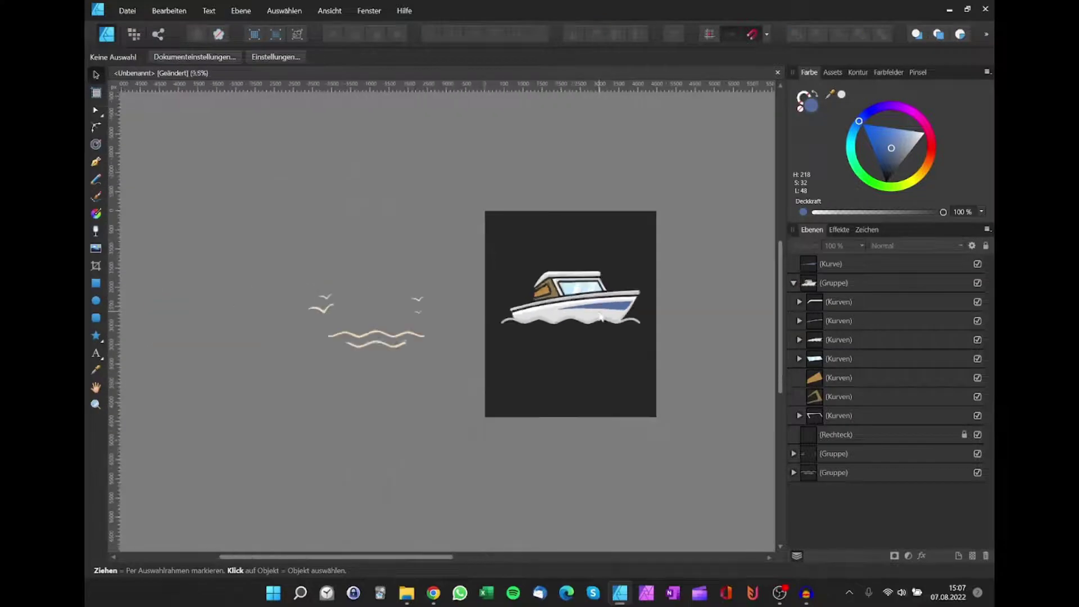
scroll(581, 307, "up", 2)
scroll(580, 308, "up", 1)
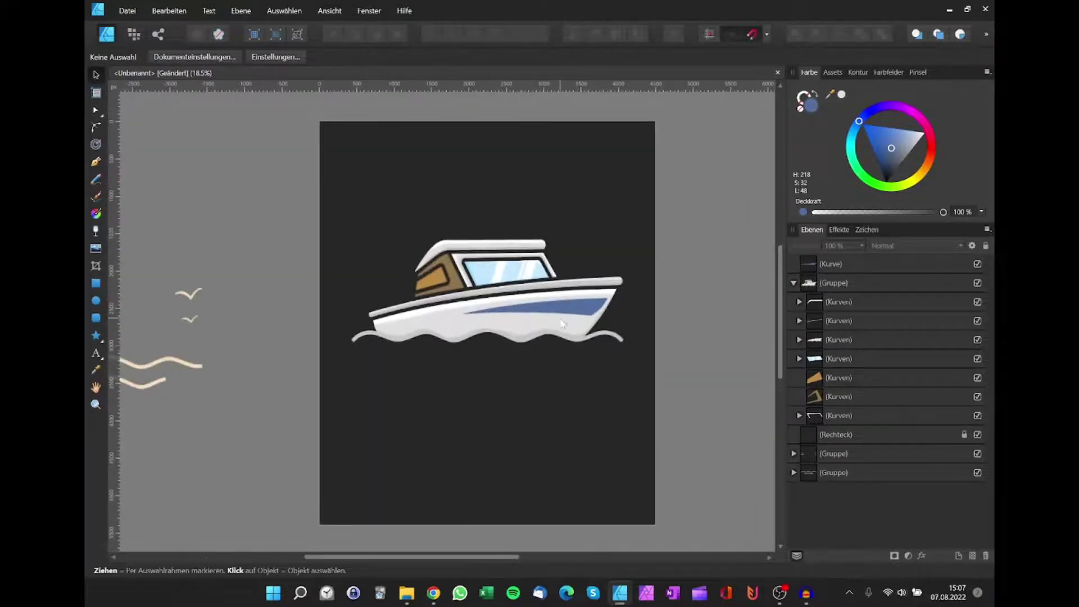
scroll(587, 318, "up", 3)
left_click(596, 325)
scroll(604, 317, "down", 1)
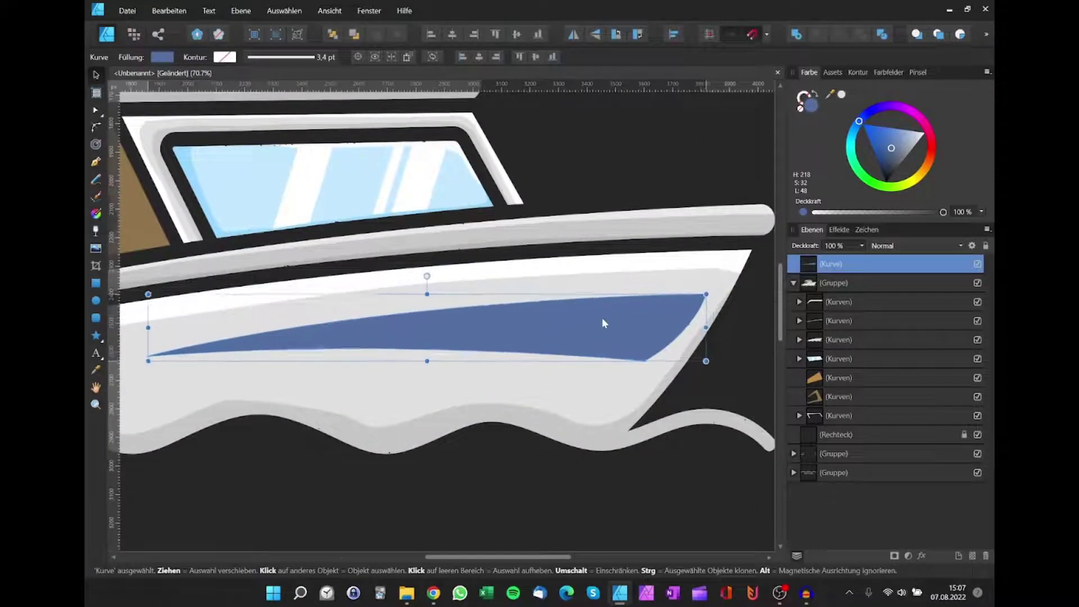
scroll(595, 320, "down", 3)
scroll(599, 328, "down", 1)
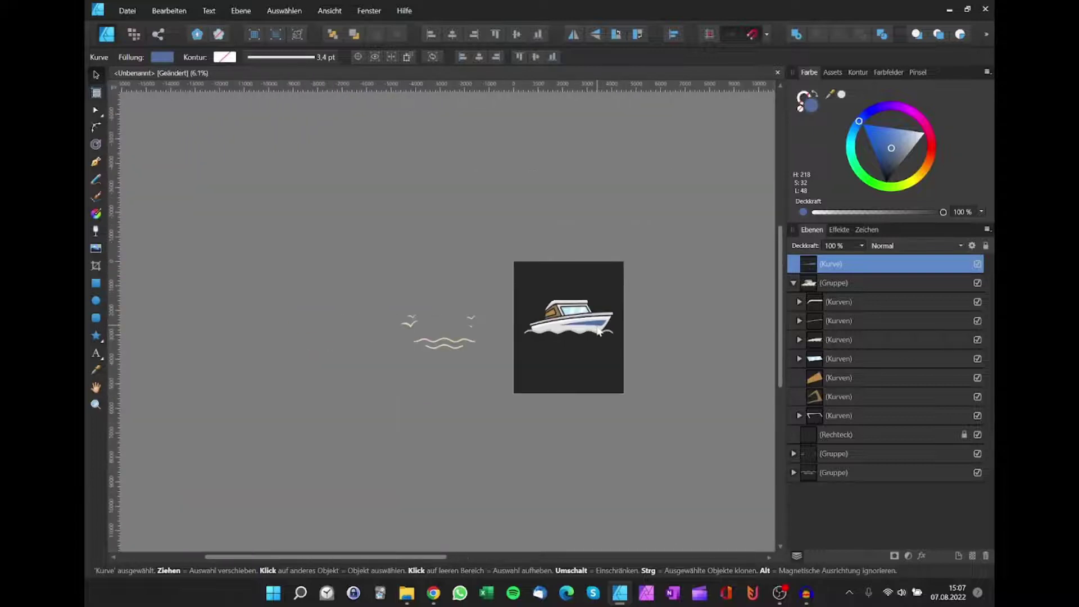
scroll(589, 329, "up", 3)
scroll(601, 301, "up", 1)
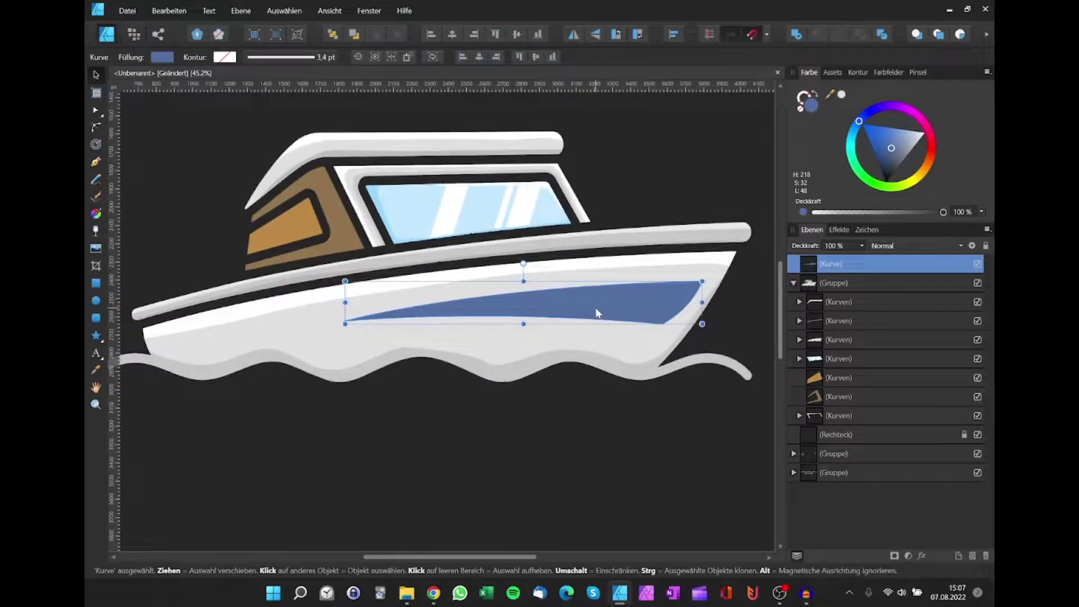
left_click_drag(595, 307, 597, 310)
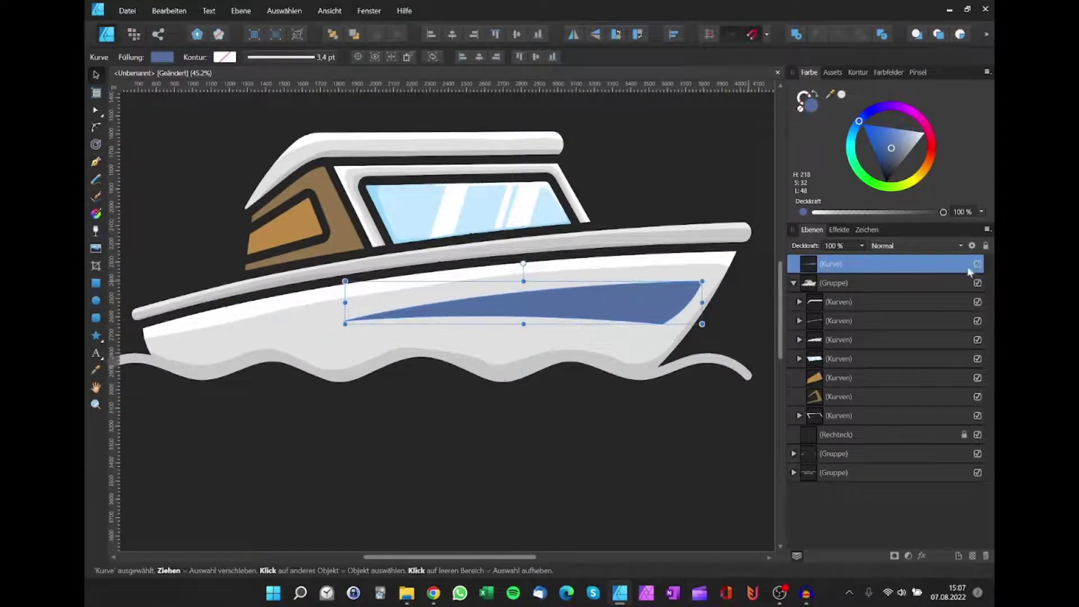
left_click(978, 264)
scroll(224, 361, "up", 1)
scroll(272, 369, "up", 2)
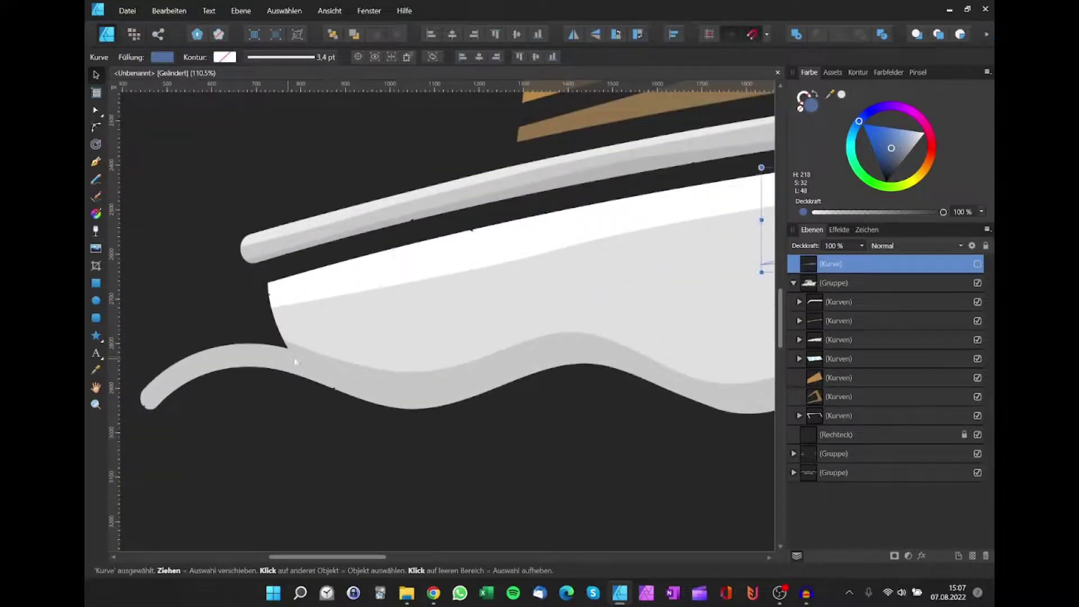
Step: Begin a new stripe curve from the hull's left edge, then discard the partial curve
key("p")
left_click(261, 320)
scroll(326, 314, "right", 2)
left_click_drag(425, 285, 449, 286)
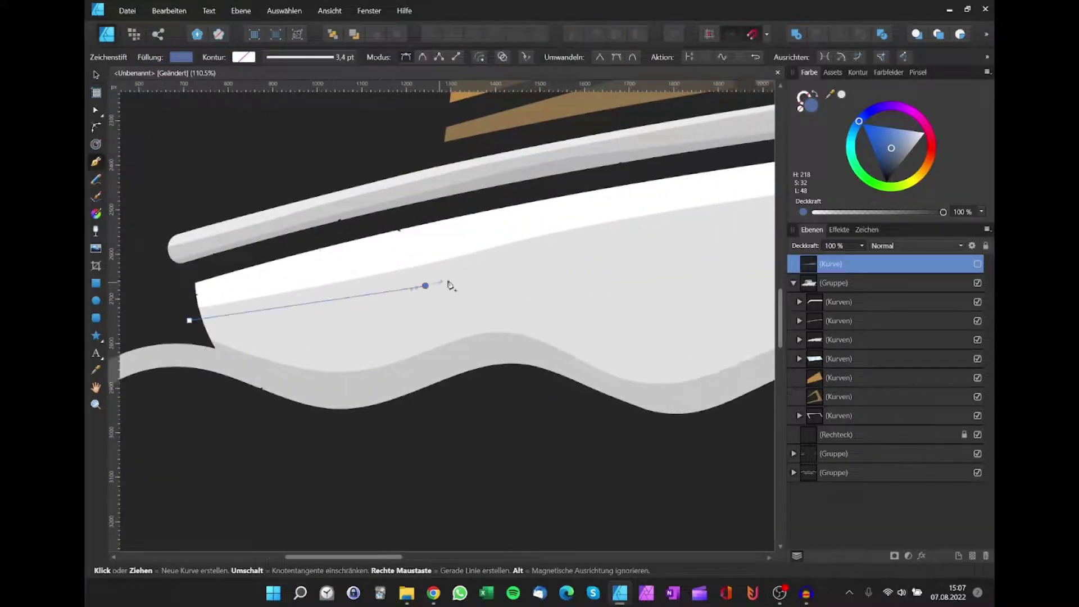
scroll(502, 275, "down", 3)
scroll(483, 288, "right", 1)
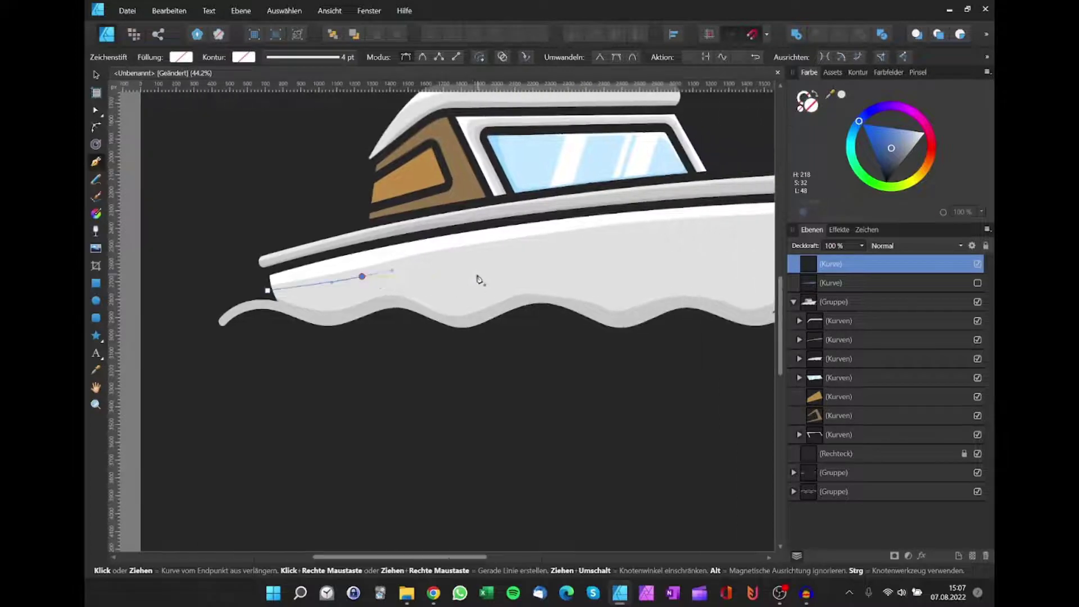
key("Escape")
scroll(494, 290, "down", 1)
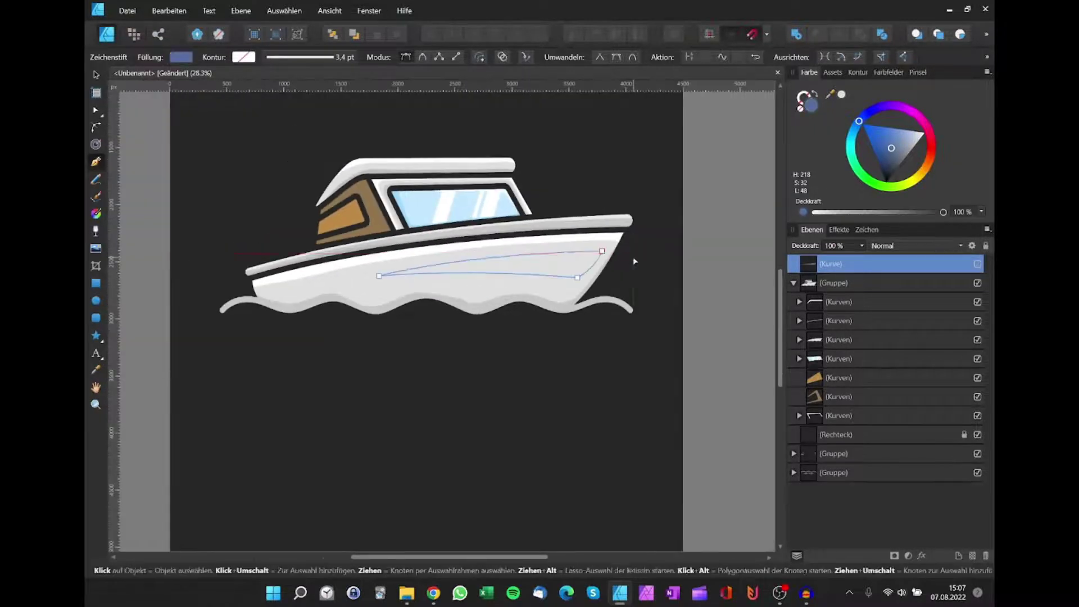
scroll(631, 256, "down", 1)
left_click(303, 292)
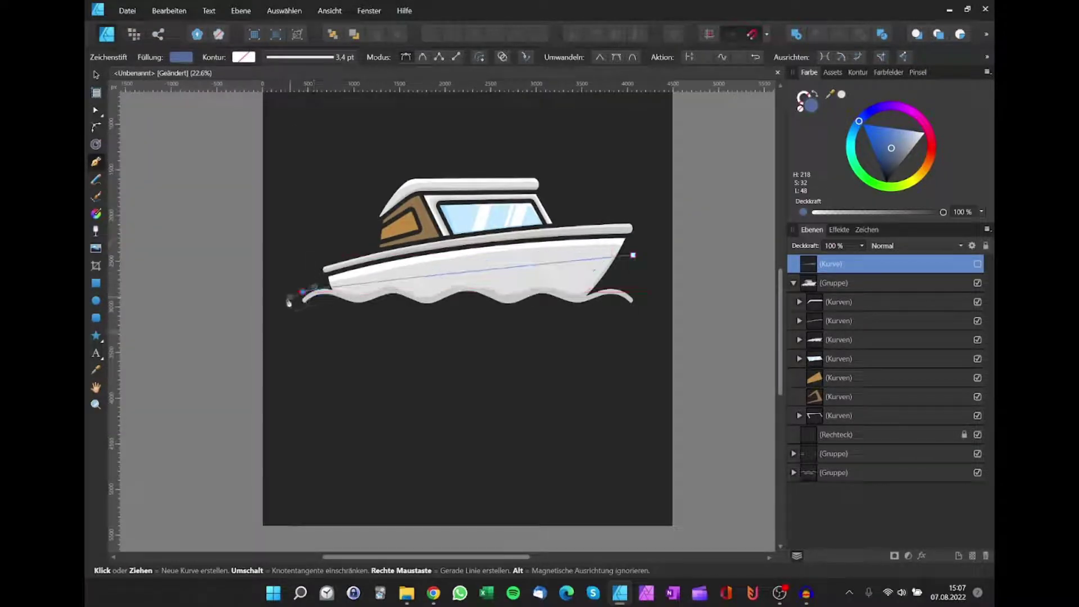
key("Escape")
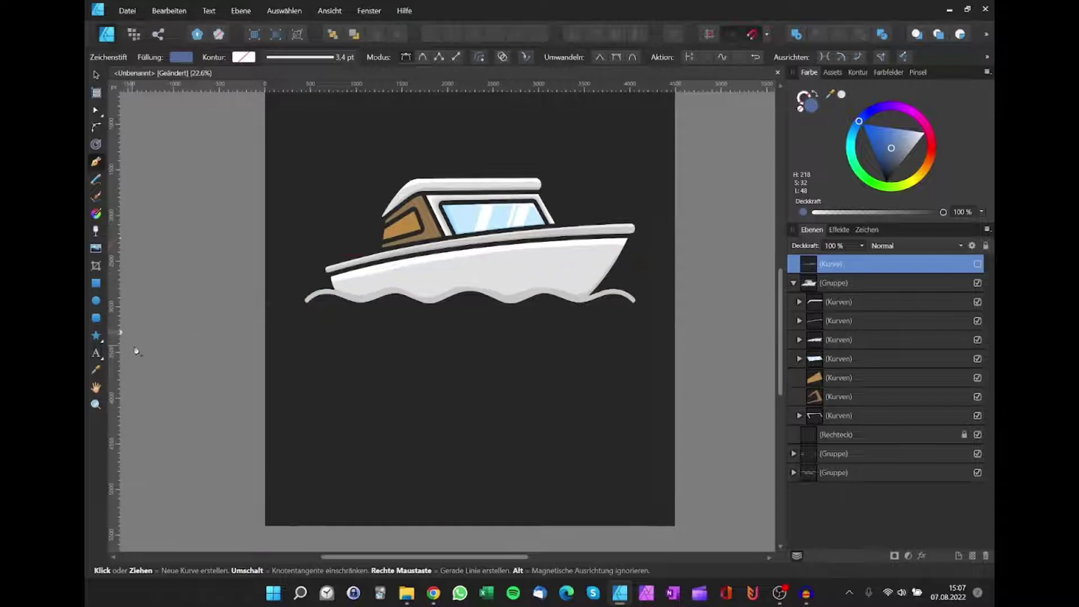
Step: Restore the stripe curve along the hull and finish its outline
key("ctrl+j")
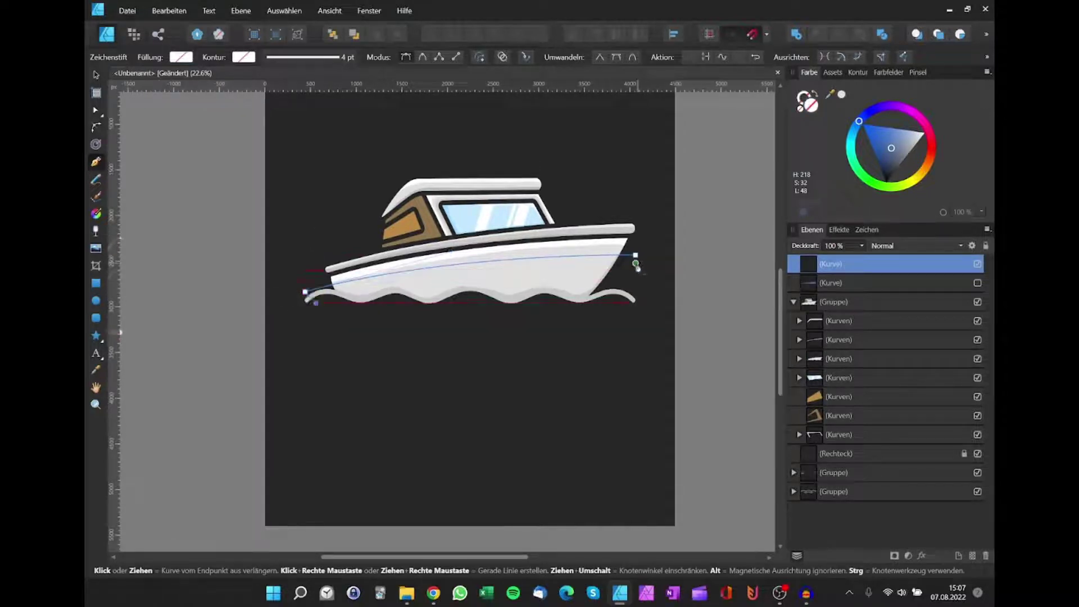
scroll(669, 265, "right", 2)
scroll(677, 270, "right", 1)
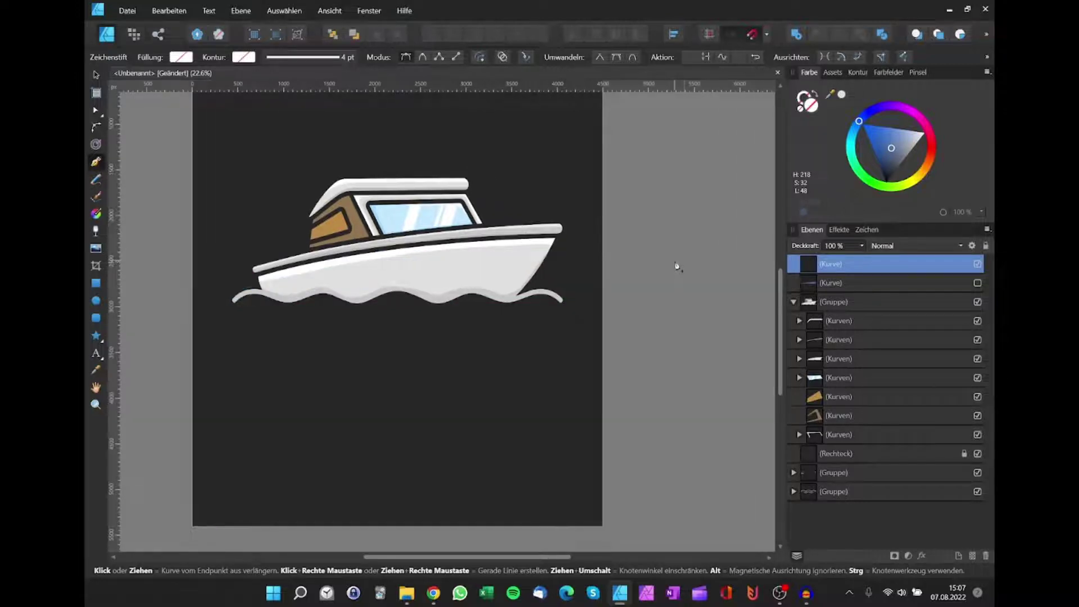
scroll(764, 268, "right", 1)
scroll(753, 267, "right", 1)
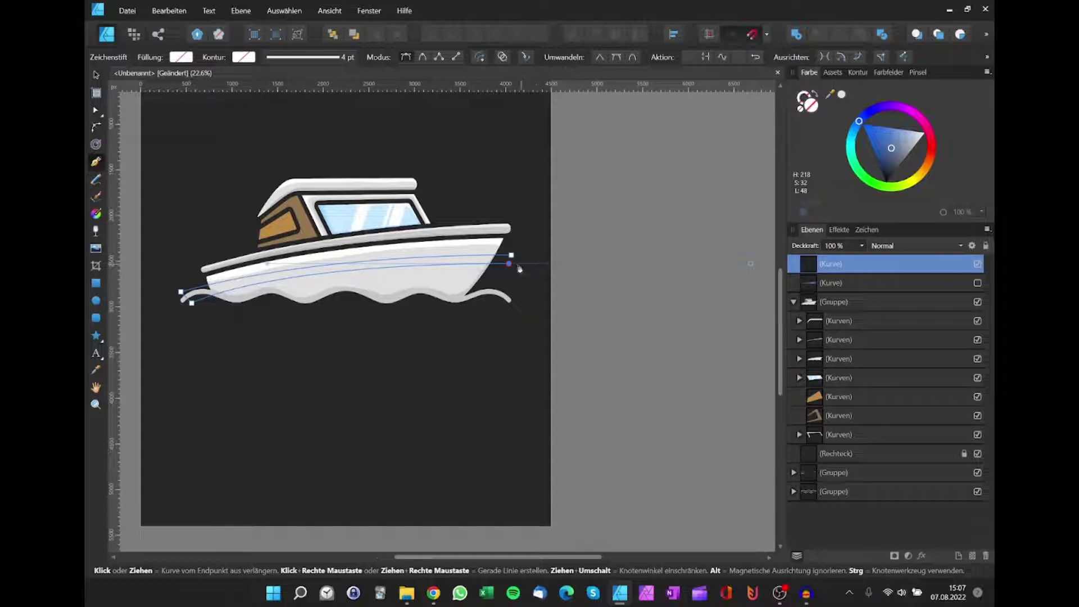
key("Escape")
Step: Fill the new stripe blue and move its layer into the boat group
scroll(674, 225, "left", 3)
left_click(885, 148)
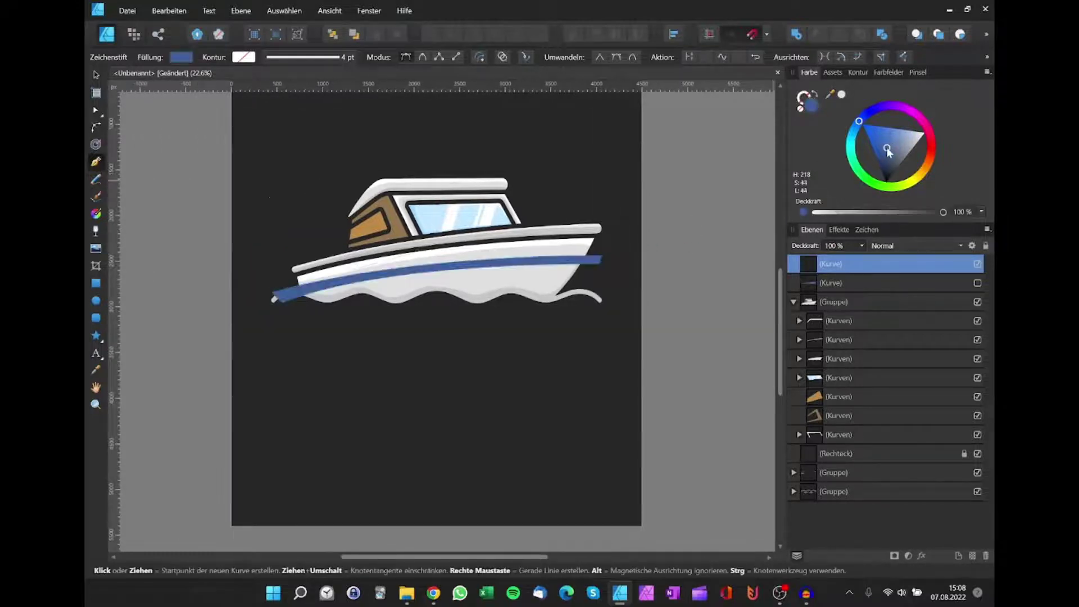
scroll(553, 313, "up", 3)
key("v")
left_click_drag(837, 264, 836, 375)
Step: Raise the stripe's right-end node to widen it toward the bow
scroll(500, 359, "down", 3)
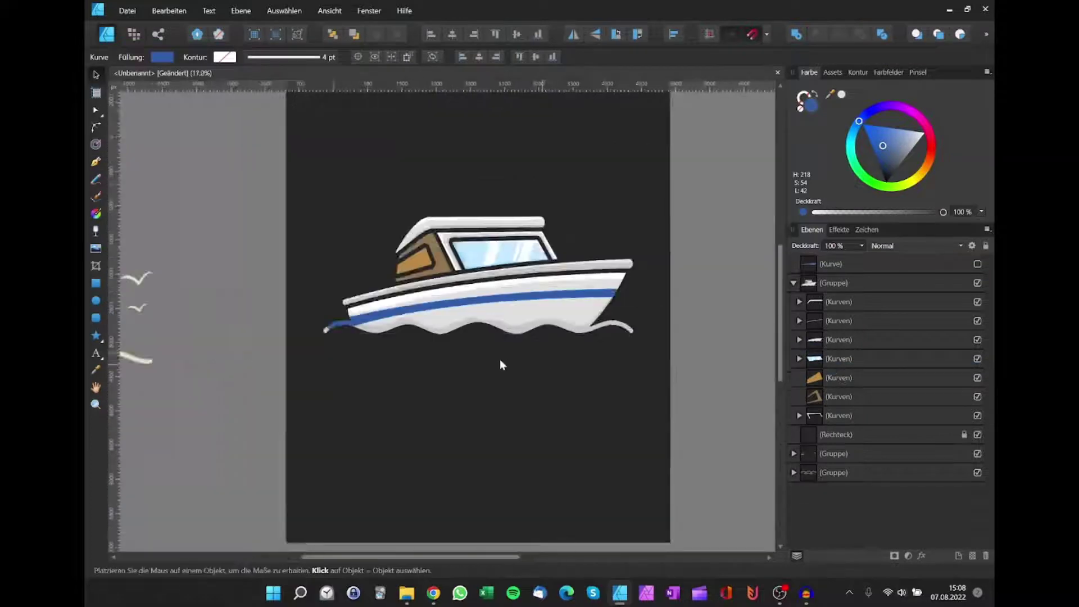
scroll(480, 362, "down", 2)
scroll(480, 361, "up", 3)
scroll(501, 356, "up", 2)
scroll(507, 351, "up", 2)
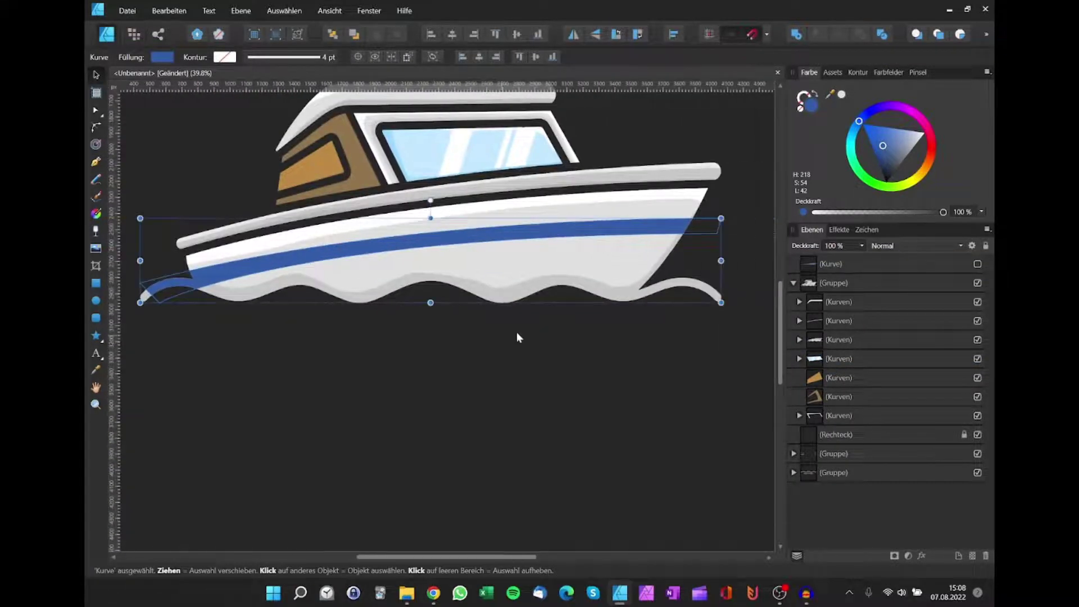
key("a")
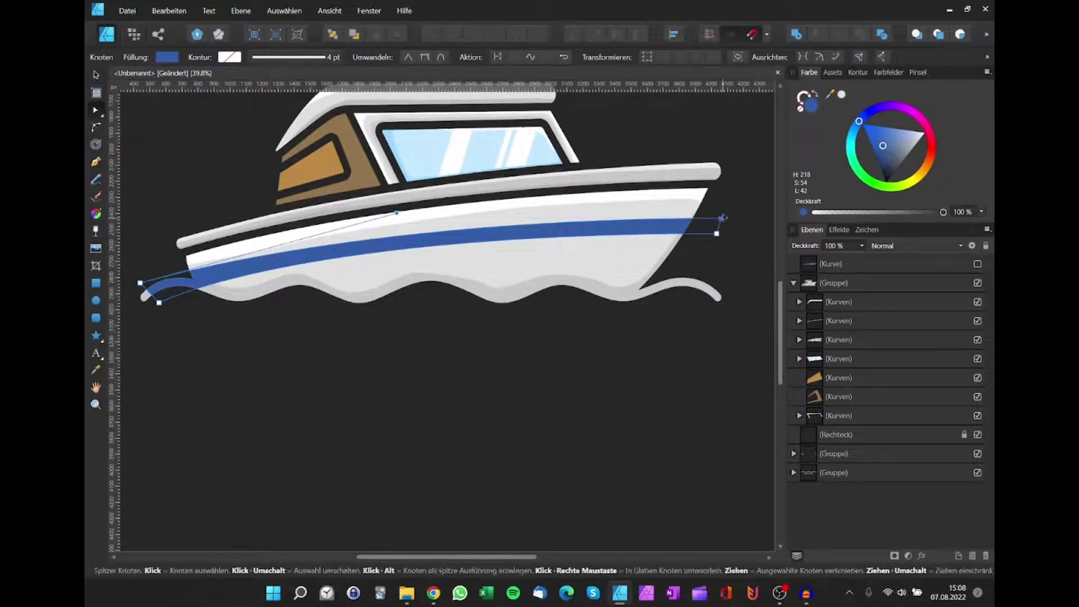
mouse_move(720, 219)
left_mouse_down()
mouse_move(720, 209)
mouse_move(721, 225)
left_mouse_up()
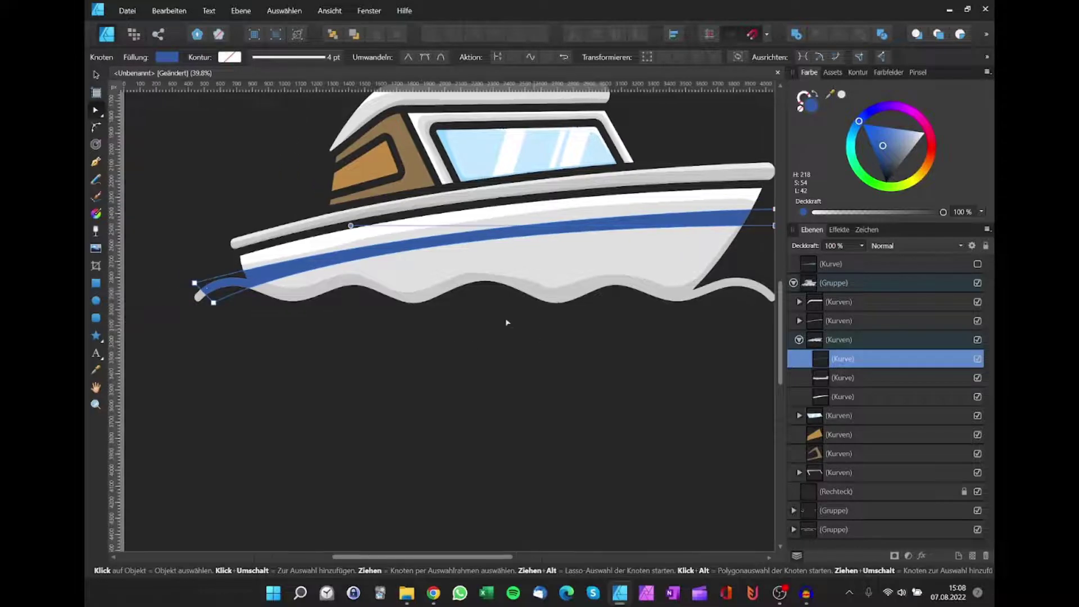
Step: Pull the stripe's left nodes up along the hull so the stern end follows the grey edge
scroll(123, 289, "up", 5)
mouse_move(260, 341)
left_mouse_down()
mouse_move(414, 259)
mouse_move(433, 261)
left_mouse_up()
mouse_move(187, 265)
left_mouse_down()
mouse_move(346, 236)
mouse_move(357, 224)
mouse_move(376, 254)
left_mouse_up()
scroll(393, 245, "up", 3)
left_click(393, 245)
scroll(375, 253, "down", 1)
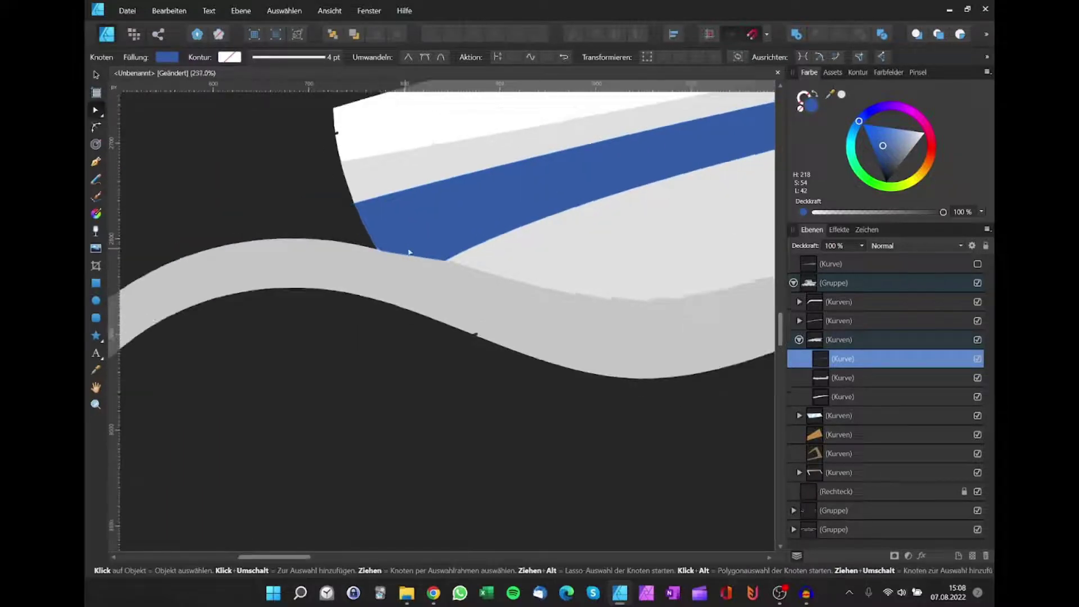
scroll(393, 258, "down", 3)
scroll(439, 264, "down", 2)
scroll(448, 248, "up", 4)
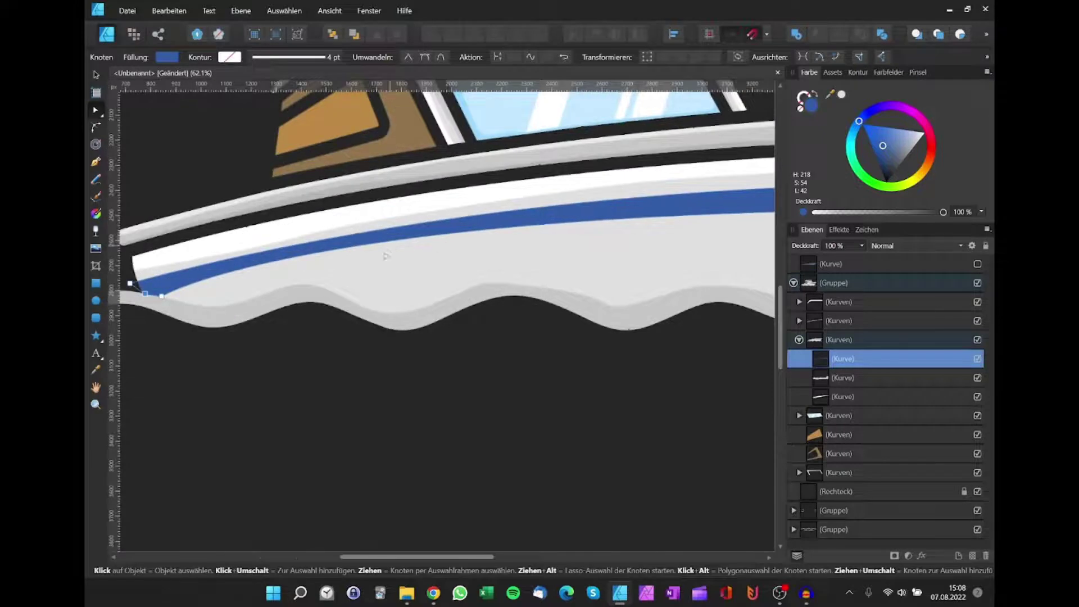
scroll(367, 255, "down", 1)
scroll(354, 258, "down", 3)
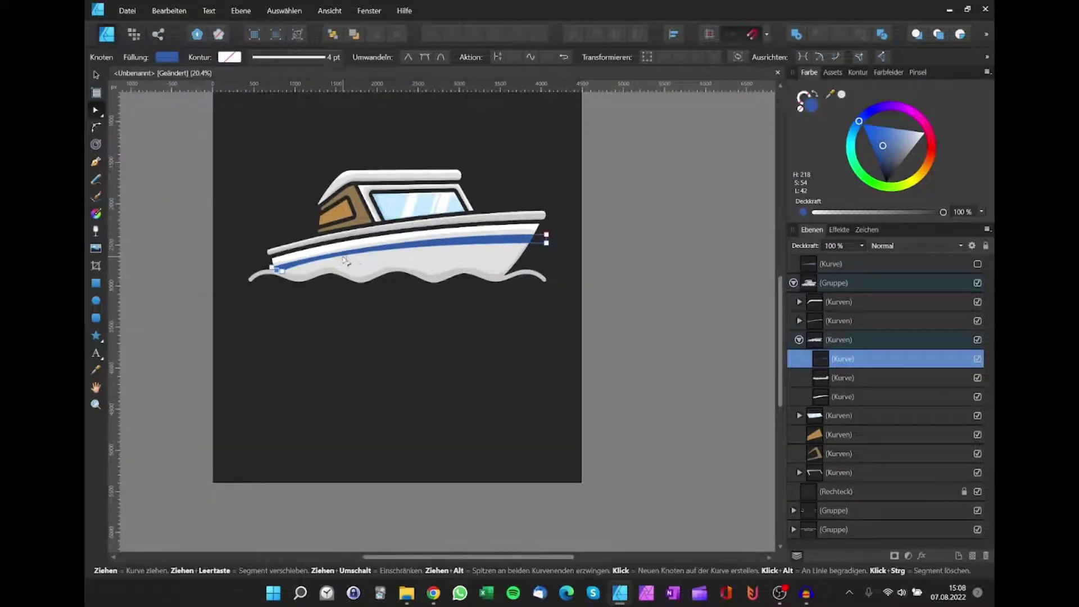
scroll(360, 241, "down", 2)
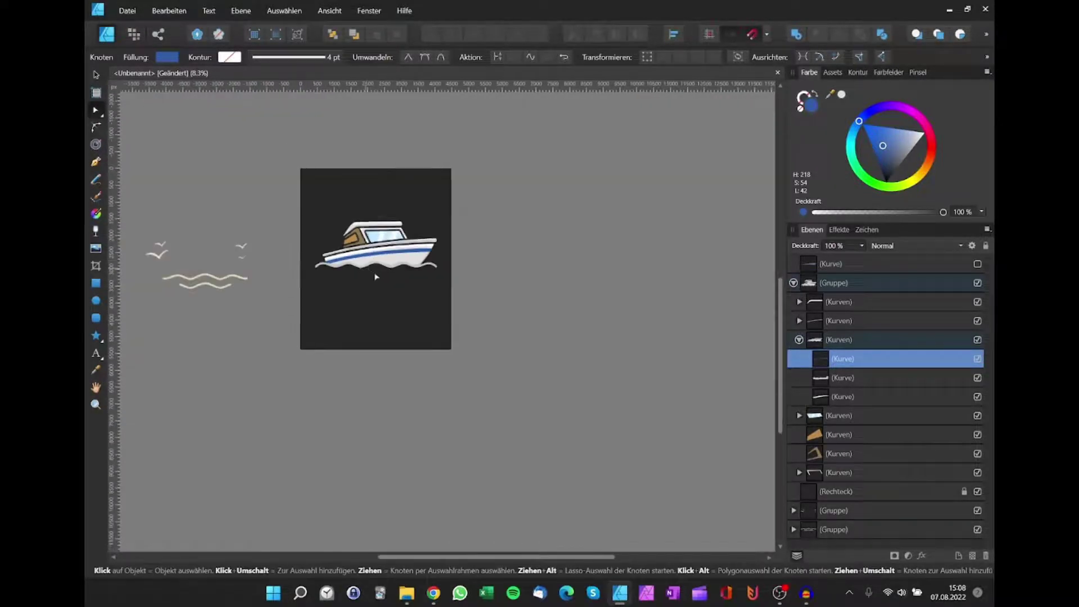
Step: Collapse and re-expand the boat group, toggling the new blue stripe's visibility to compare
key("v")
scroll(421, 326, "up", 1)
scroll(423, 328, "up", 1)
left_click(423, 328)
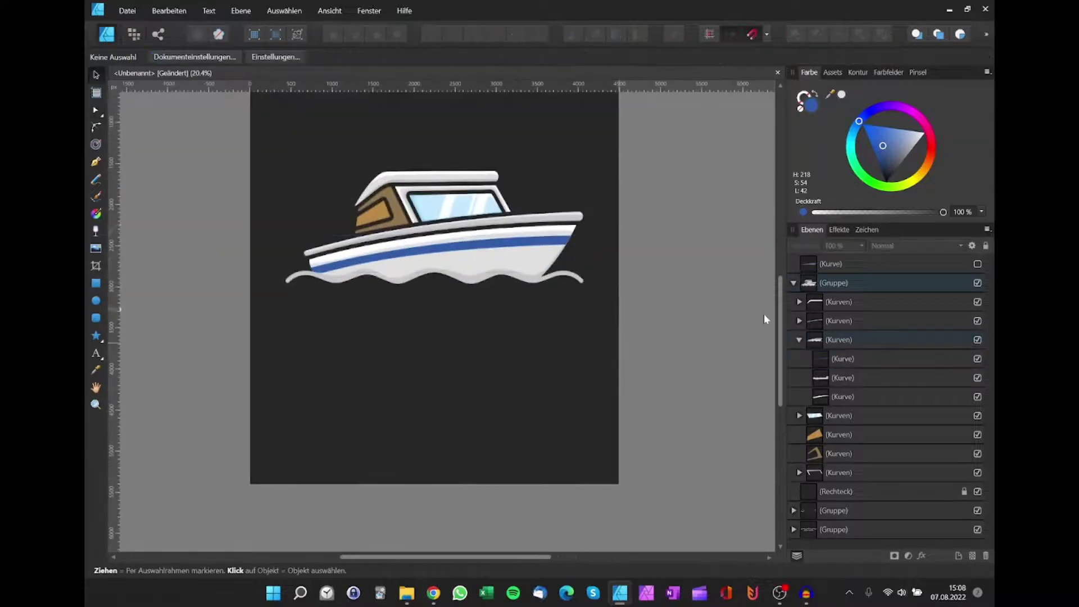
left_click(793, 283)
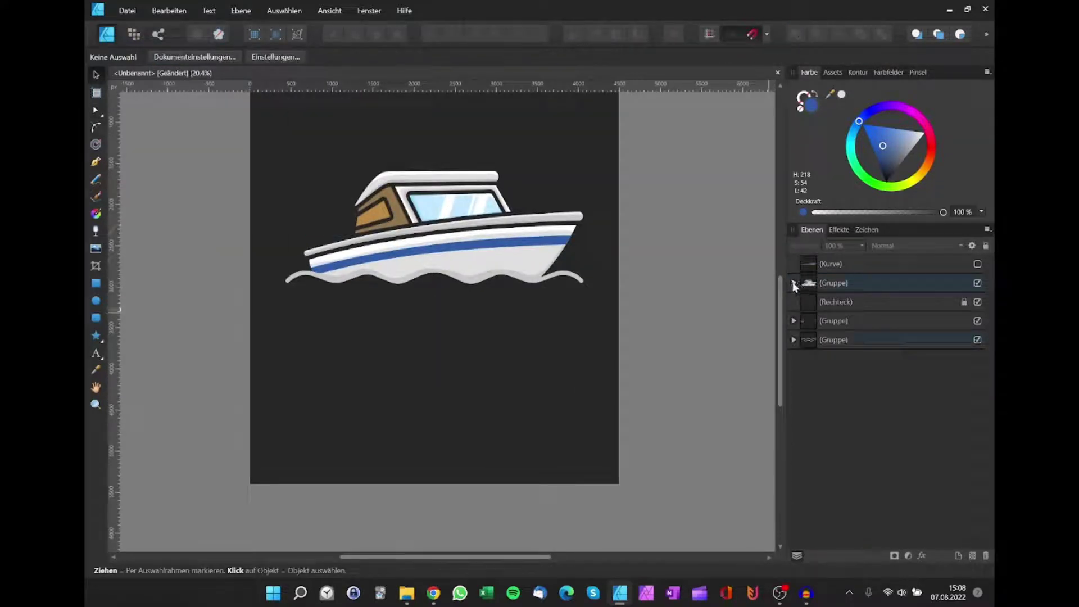
left_click(794, 283)
left_click(978, 302)
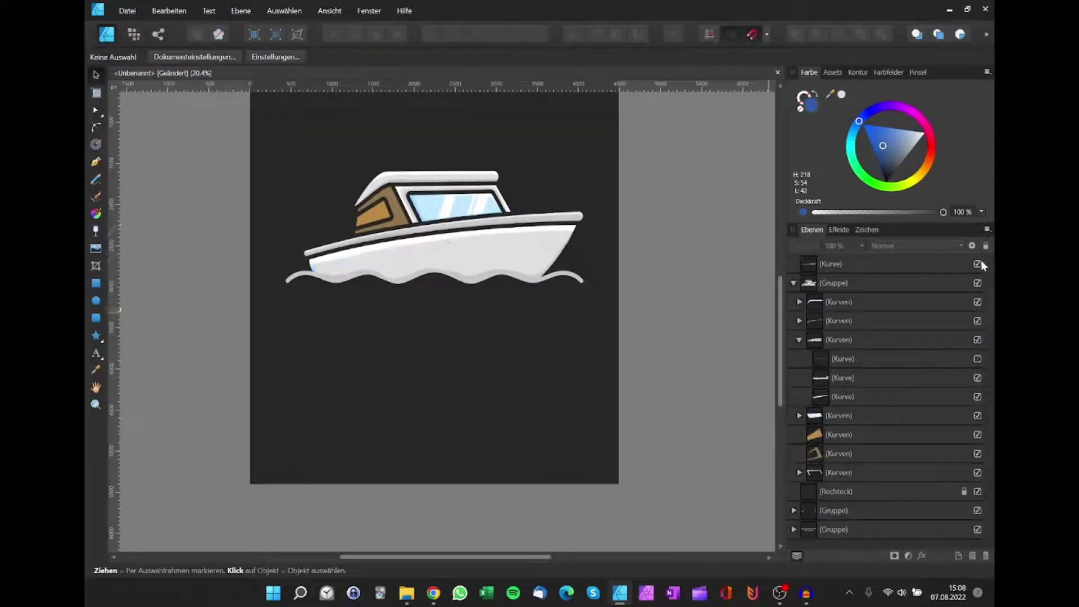
left_click(978, 359)
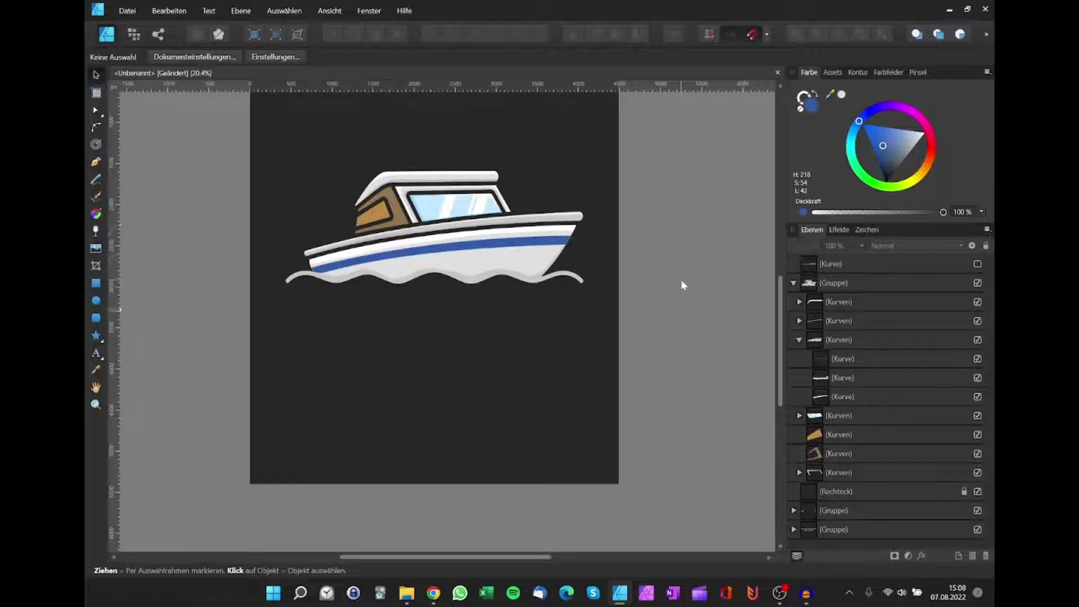
Step: Delete the hidden (Kurve) layer of the old stripe and clear the selection
scroll(680, 279, "down", 3)
scroll(612, 292, "up", 3)
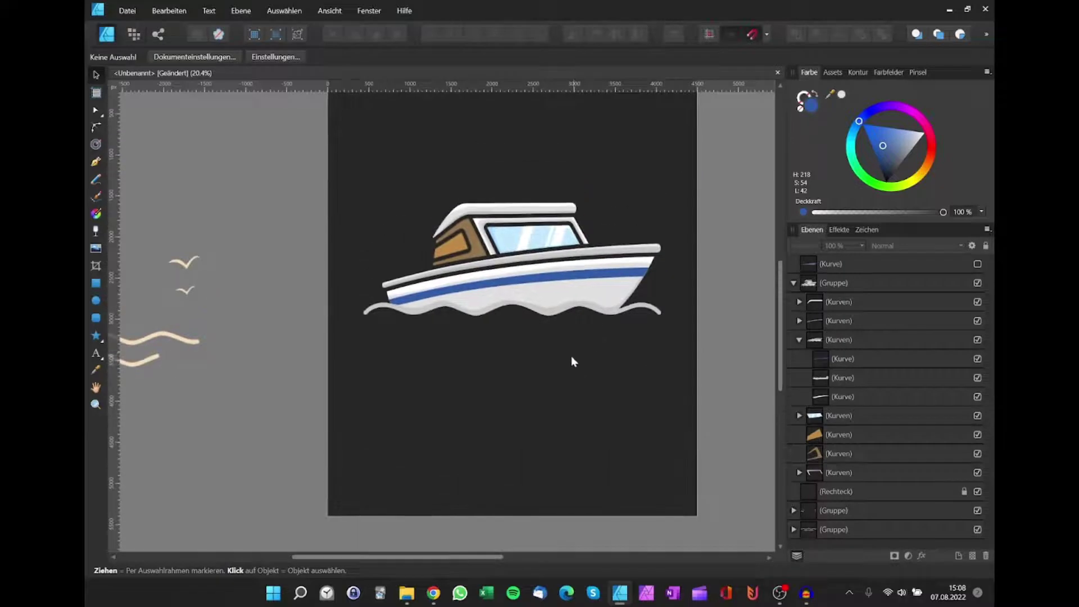
scroll(534, 366, "up", 2)
left_click(814, 264)
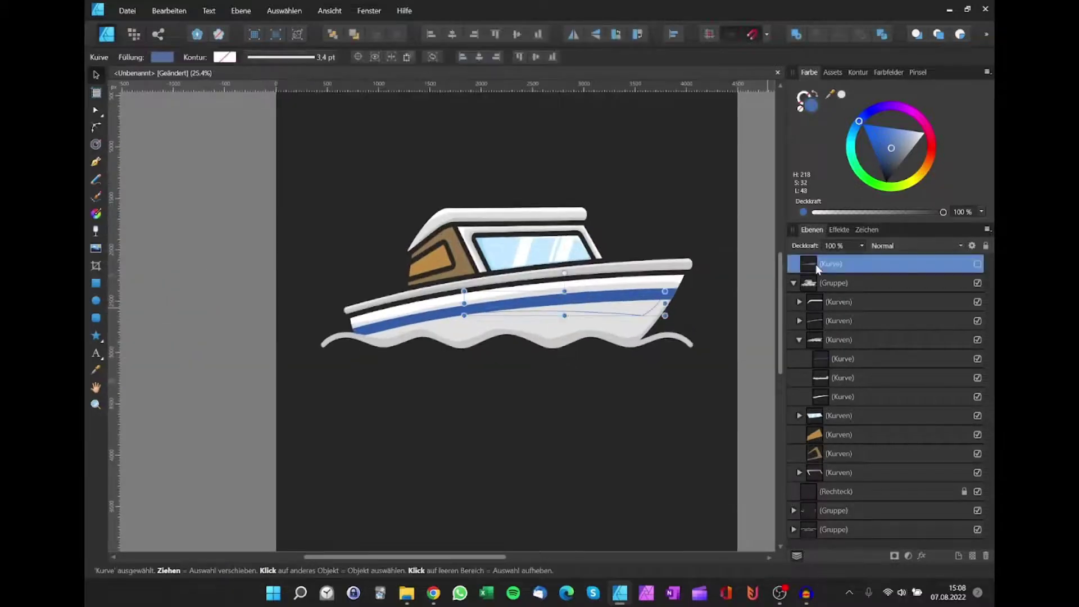
key("Delete")
left_click(652, 418)
scroll(558, 430, "right", 2)
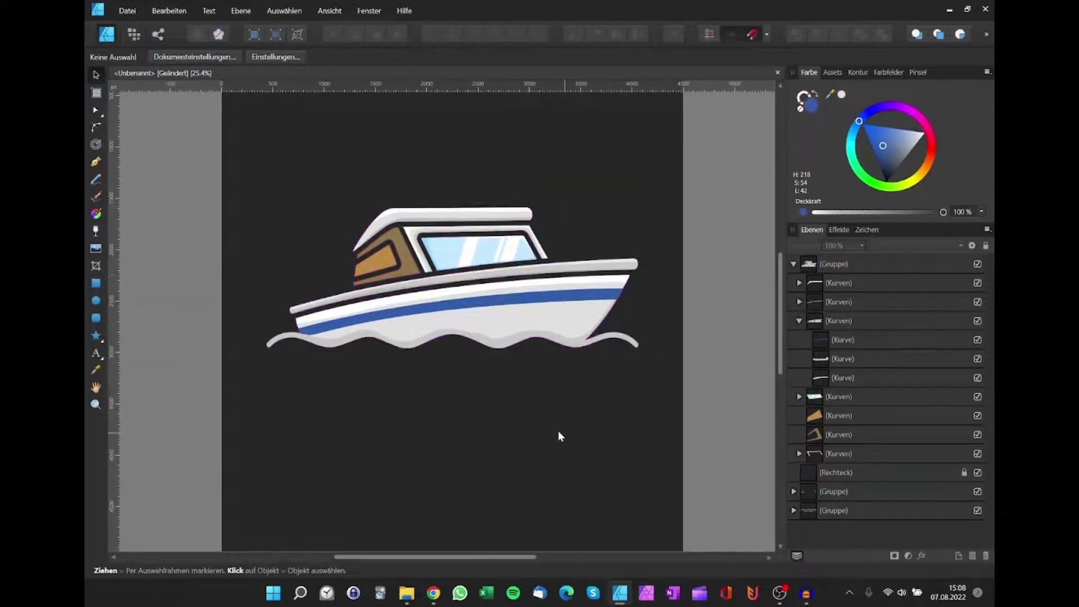
scroll(417, 416, "down", 1)
scroll(422, 417, "up", 2)
scroll(433, 439, "up", 2)
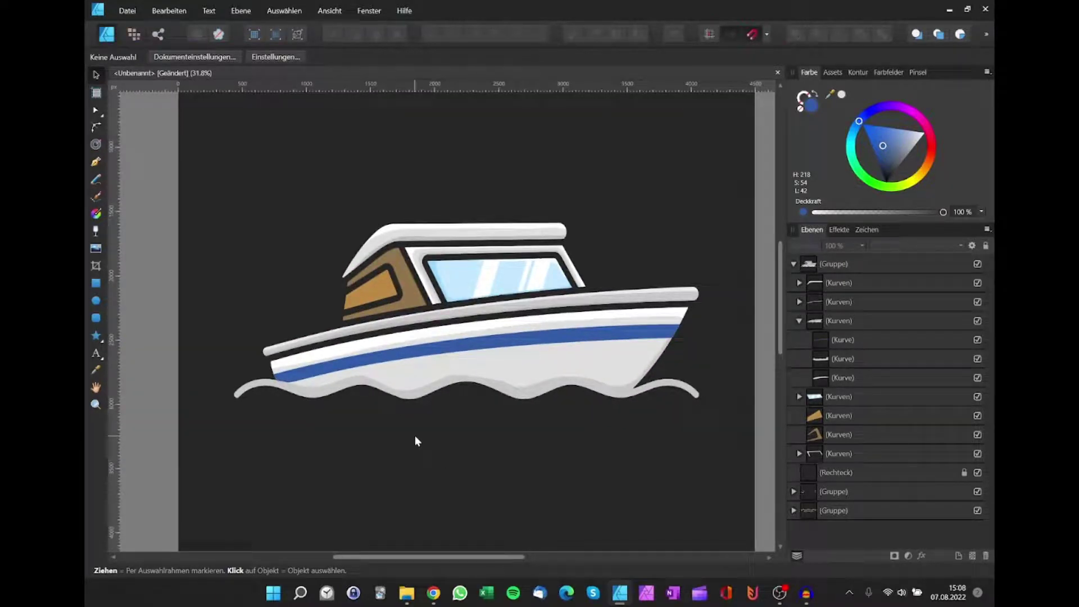
scroll(385, 287, "up", 3)
Step: Darken the cabin frame's brown fill and fine-tune its saturation in the colour wheel
scroll(379, 292, "down", 3)
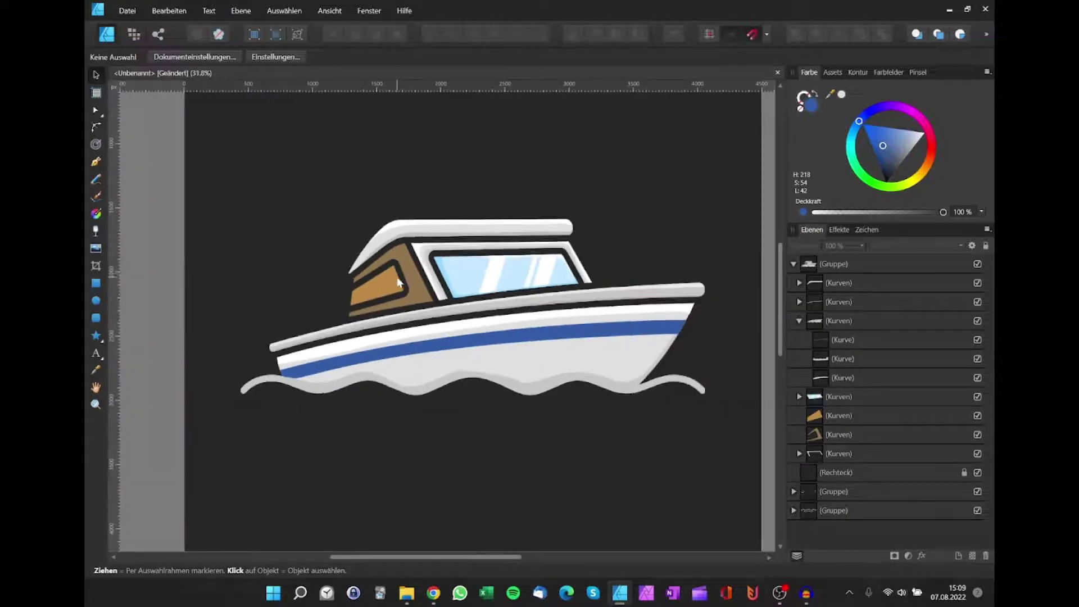
scroll(404, 281, "up", 4)
left_click(817, 436)
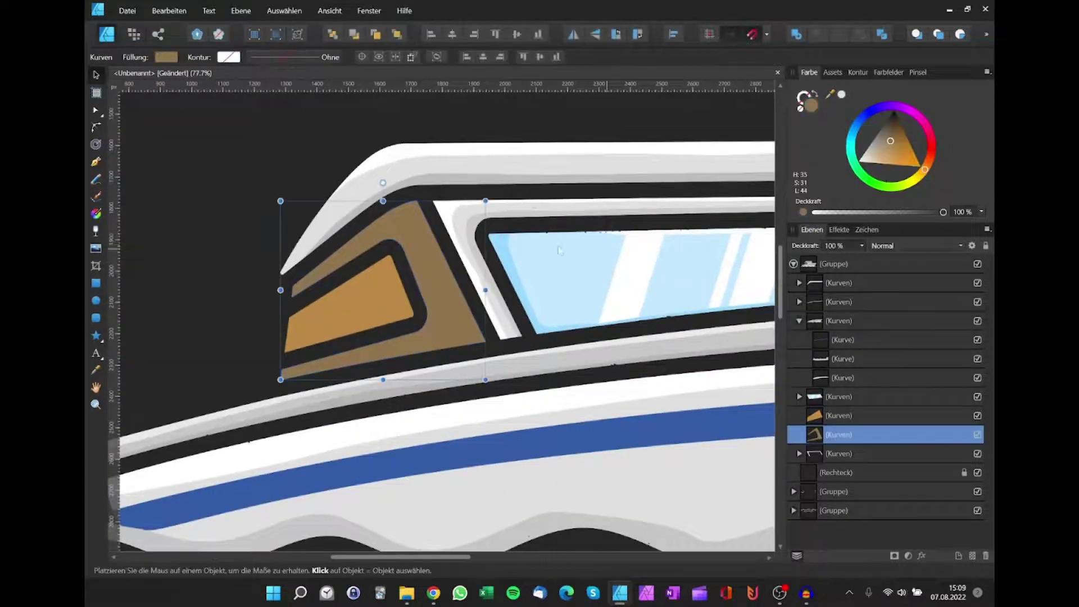
scroll(414, 221, "down", 3)
scroll(620, 242, "up", 1)
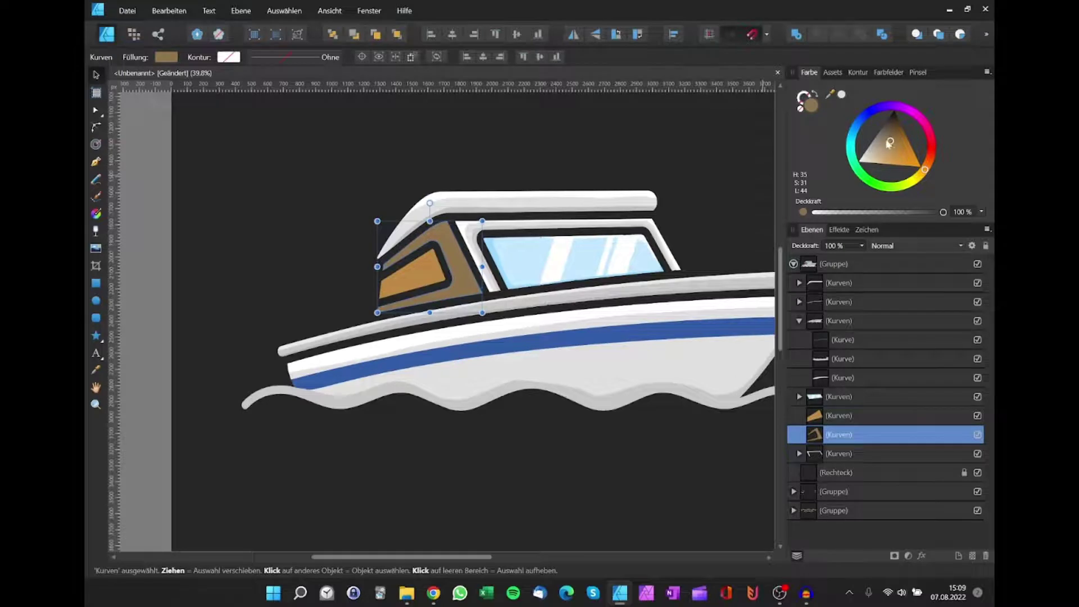
left_click_drag(890, 143, 897, 140)
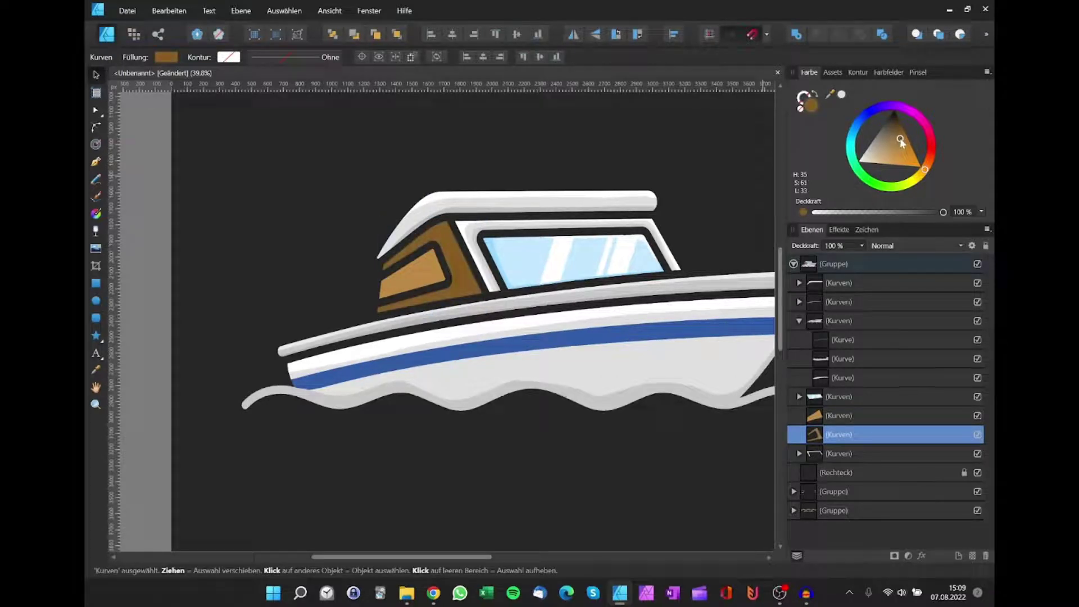
left_click_drag(900, 140, 901, 139)
Step: Retune the inner window's brown, then shift the frame to a deeper reddish brown
left_click(832, 414)
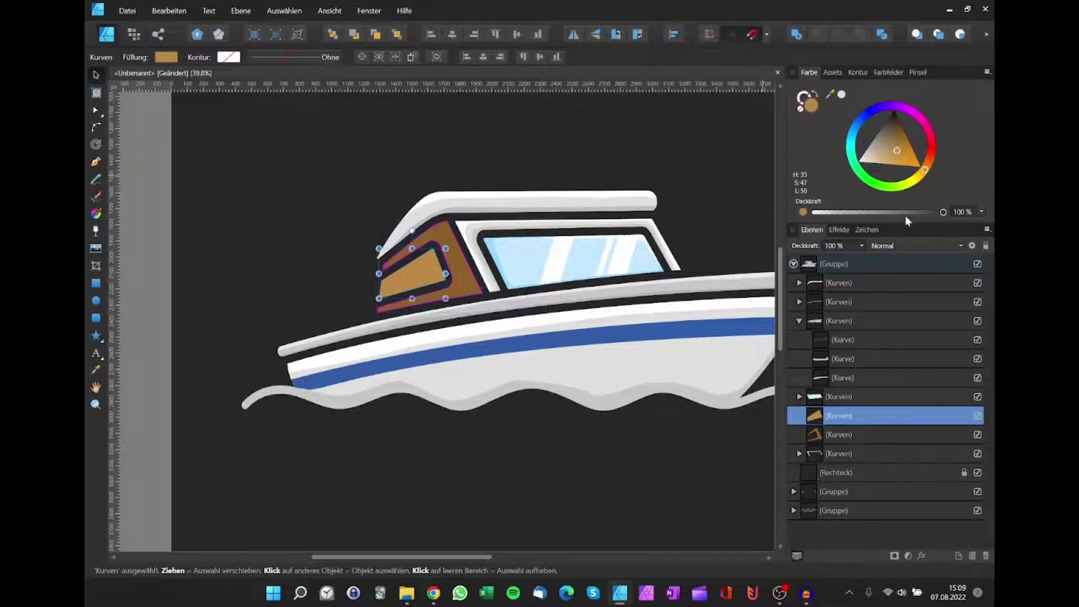
mouse_move(896, 154)
left_mouse_down()
mouse_move(904, 162)
mouse_move(903, 123)
left_mouse_up()
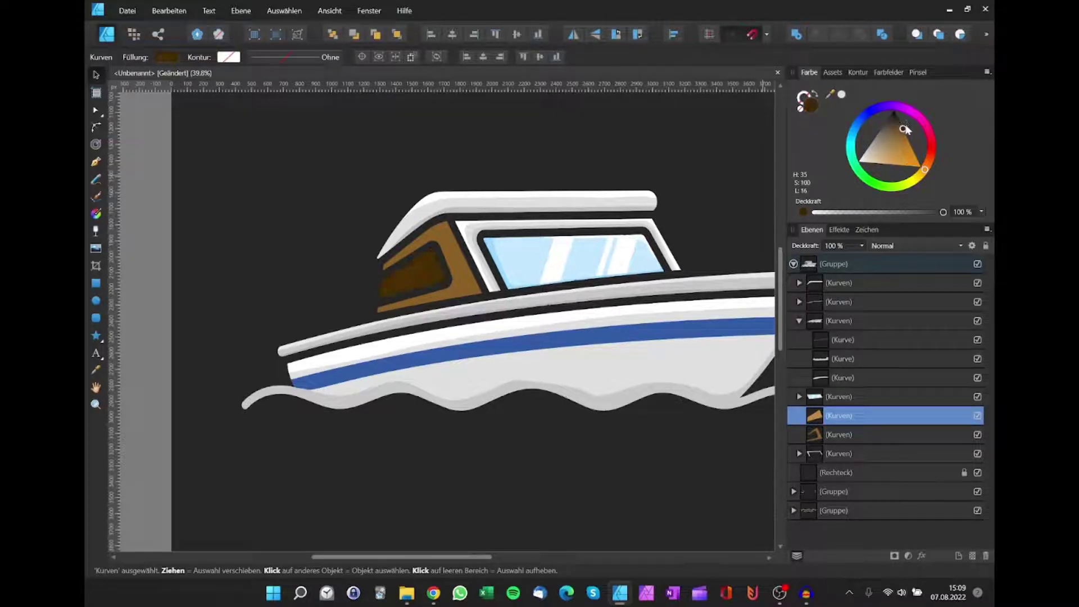
left_click_drag(904, 124, 929, 167)
left_click(840, 434)
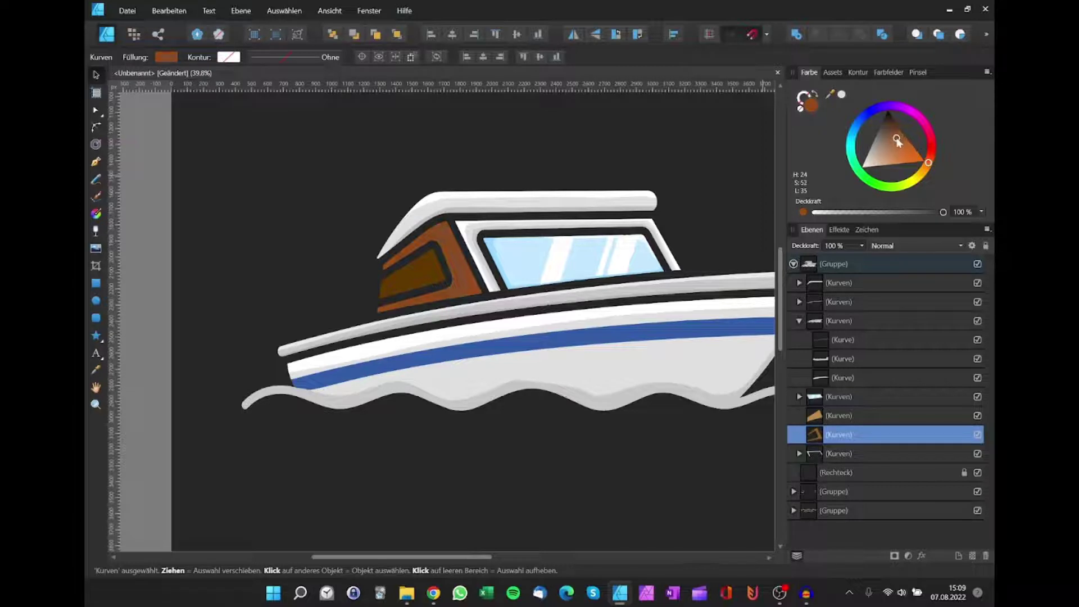
left_click_drag(895, 141, 895, 142)
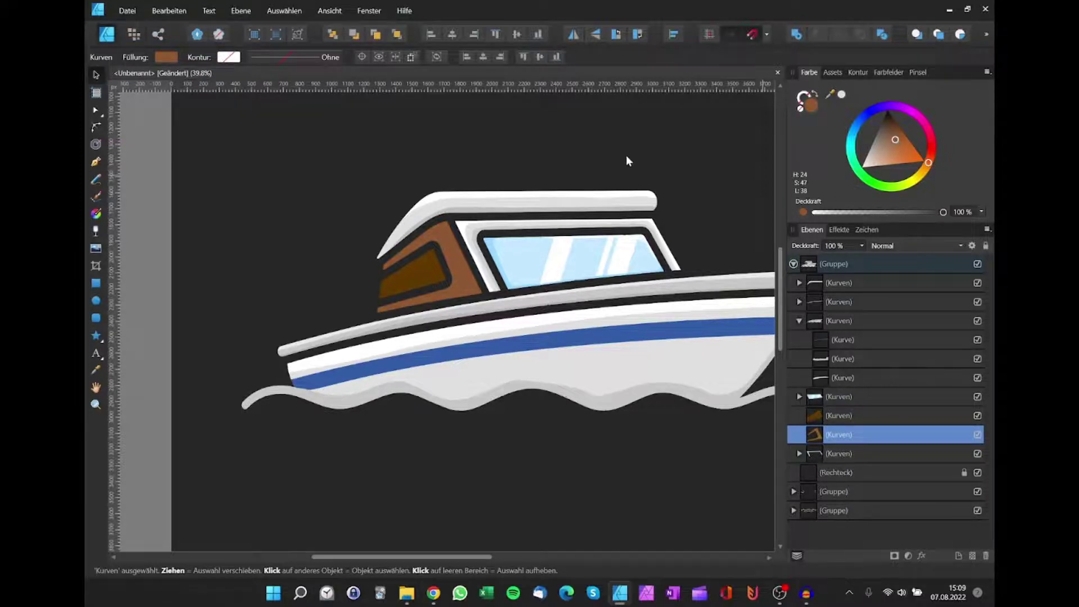
scroll(624, 158, "down", 5)
scroll(618, 157, "up", 1)
scroll(618, 168, "up", 3)
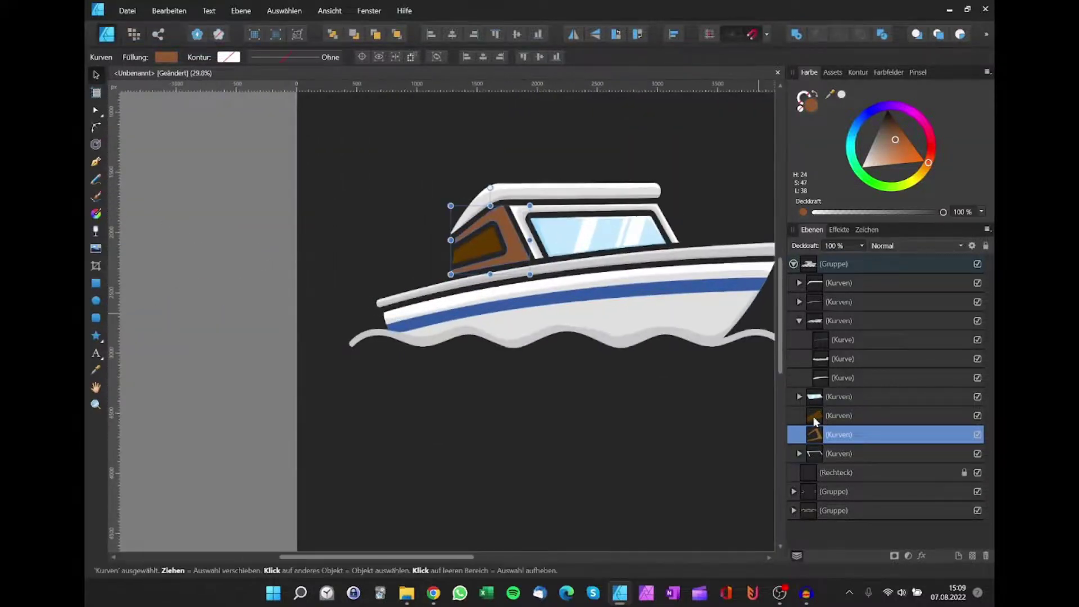
Step: Darken the inner window's brown fill further
left_click(816, 416)
left_click(902, 139)
left_click_drag(901, 140, 903, 135)
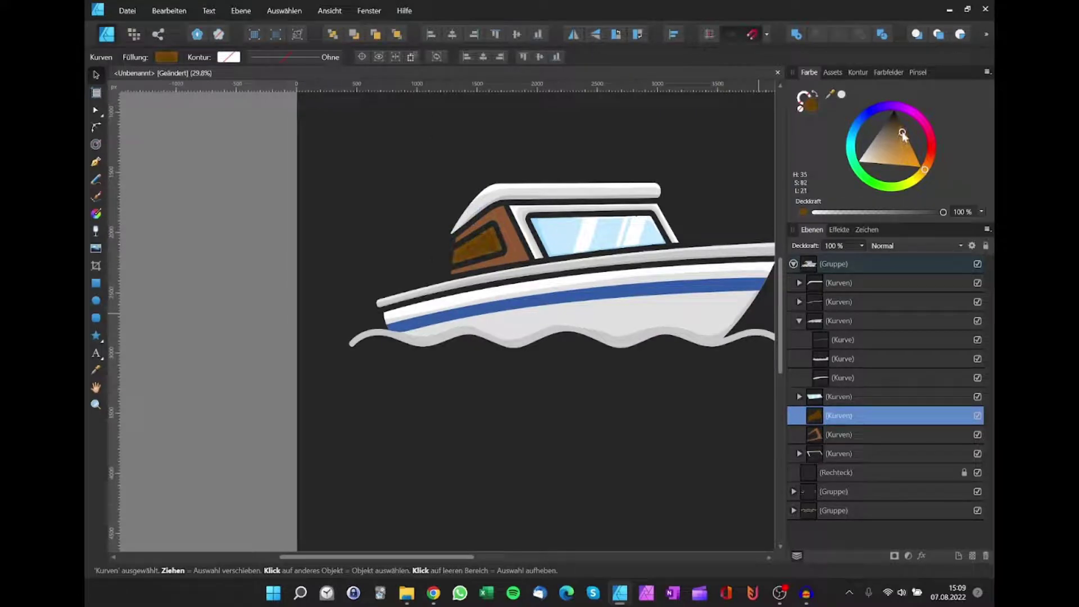
scroll(645, 193, "up", 2)
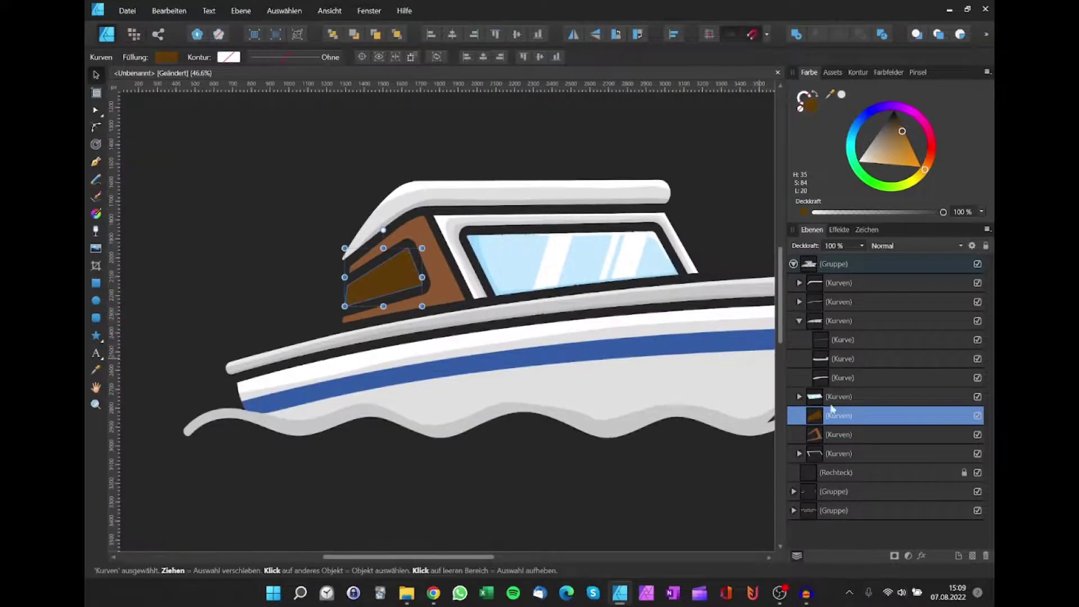
Step: Sample the frame's brown onto the window with the Colour Picker, darken it slightly, then deselect
left_click(365, 312)
left_click(895, 136)
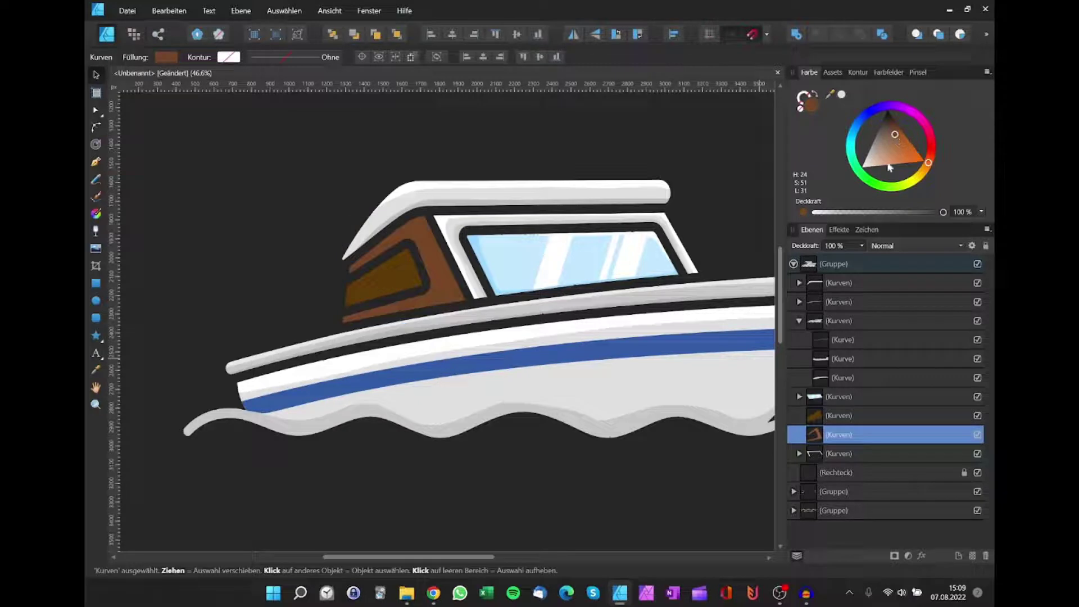
left_click(858, 423)
key("i")
left_click(441, 279)
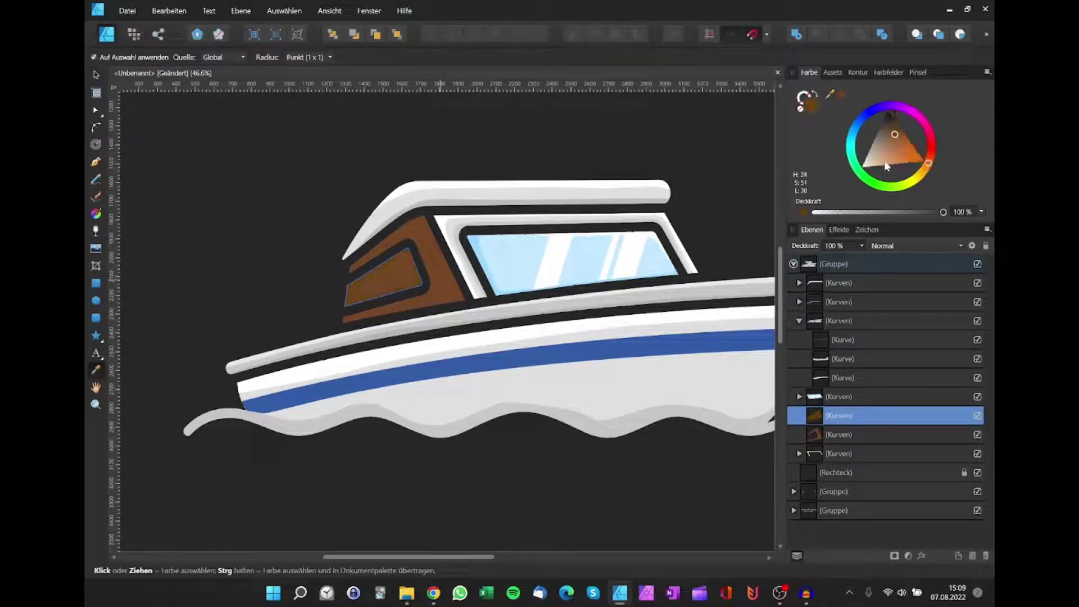
left_click_drag(896, 132, 895, 127)
scroll(562, 179, "down", 5)
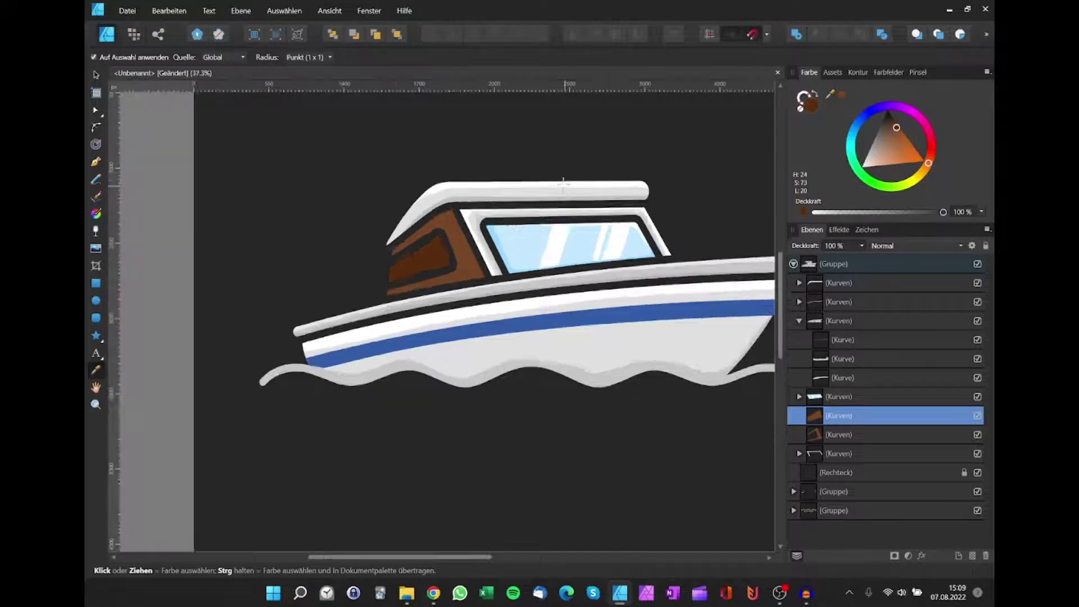
key("ctrl+d")
Step: Select the brown cabin frame inside the boat group
key("v")
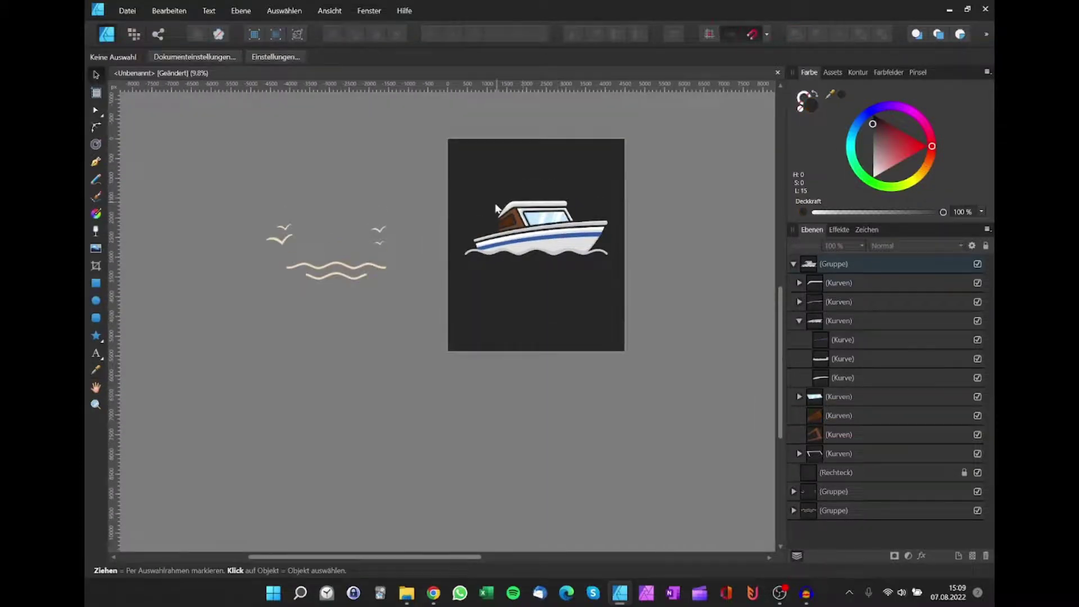
scroll(535, 231, "up", 3)
scroll(534, 231, "up", 3)
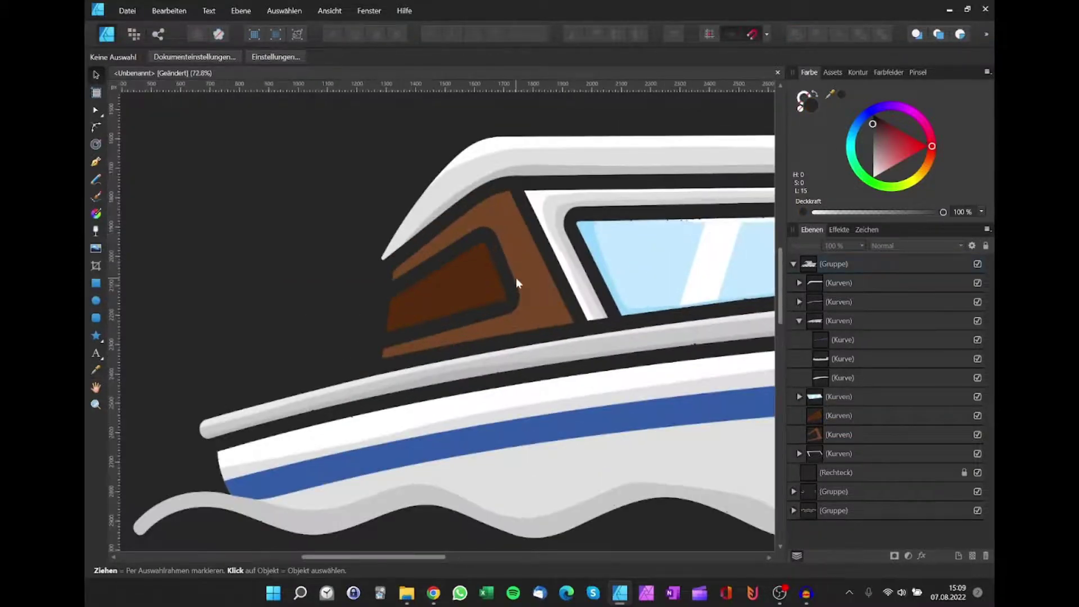
left_click(516, 278)
scroll(511, 248, "up", 3)
double_click(518, 210)
scroll(518, 219, "up", 2)
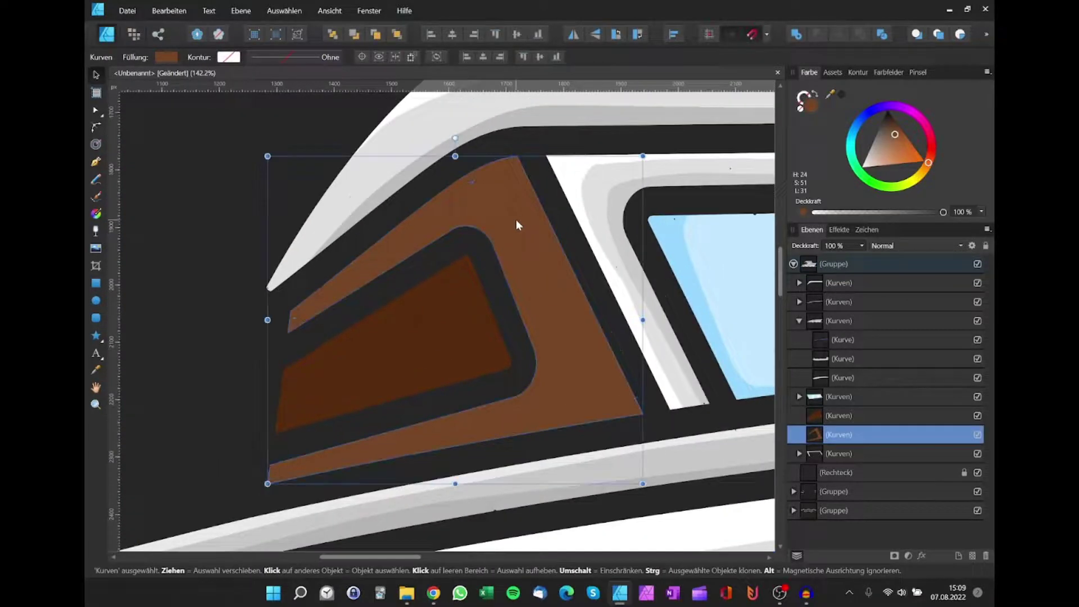
Step: Draw a closed Pen shape tracing the frame's top edge beneath the white roof
key("p")
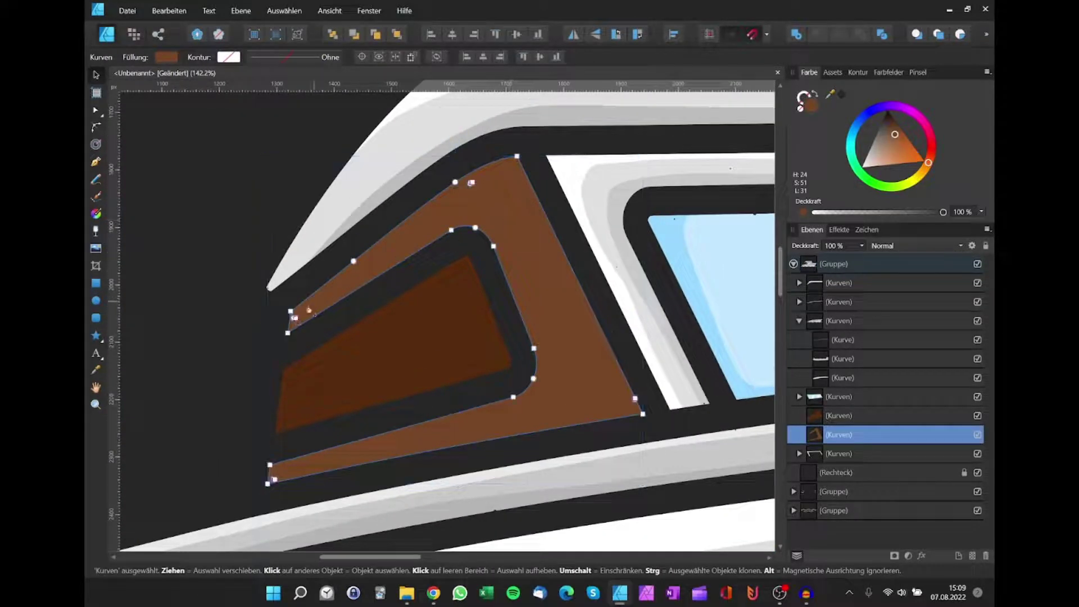
left_click(268, 319)
left_click_drag(351, 281, 368, 265)
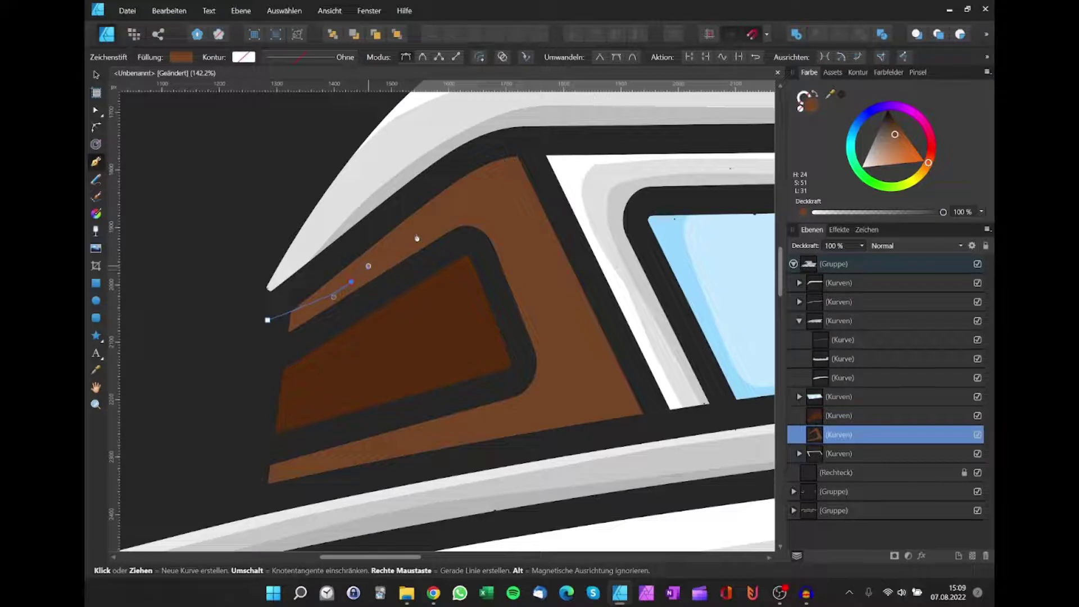
left_click_drag(427, 217, 448, 205)
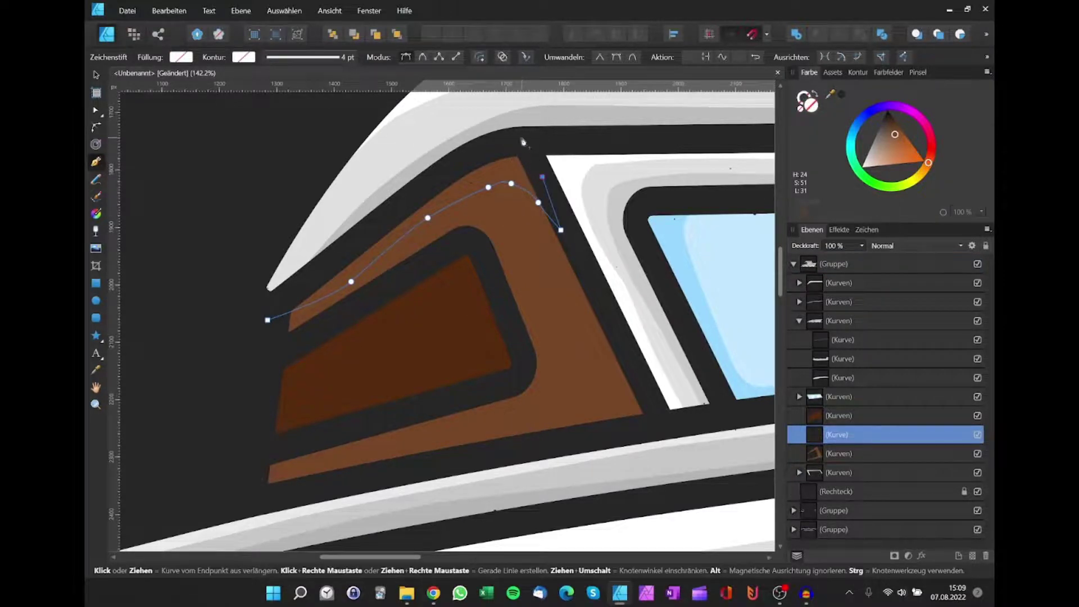
left_click(455, 156)
left_click(404, 182)
left_click(313, 250)
left_click(261, 288)
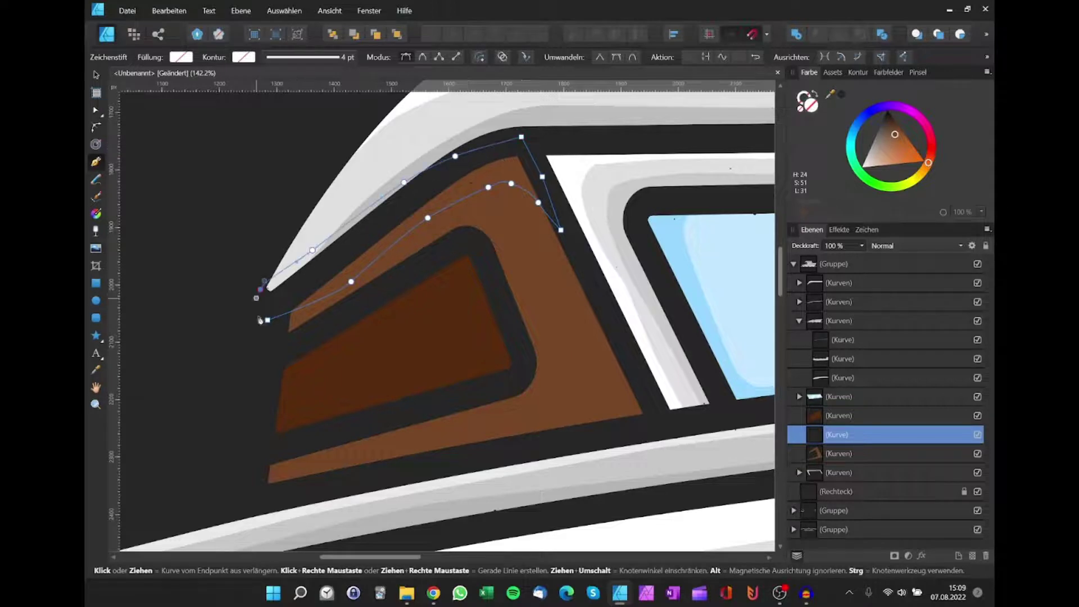
left_click(268, 320)
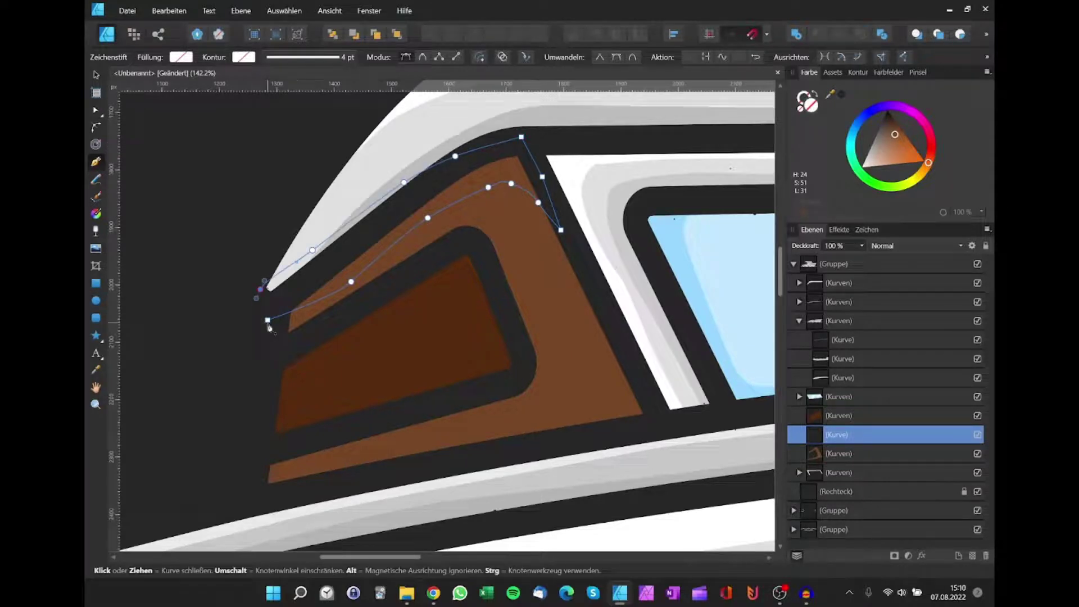
Step: Fill the new shape with the frame's sampled brown, lighten it, and clip it inside the frame
key("i")
left_click(560, 298)
left_click(984, 72)
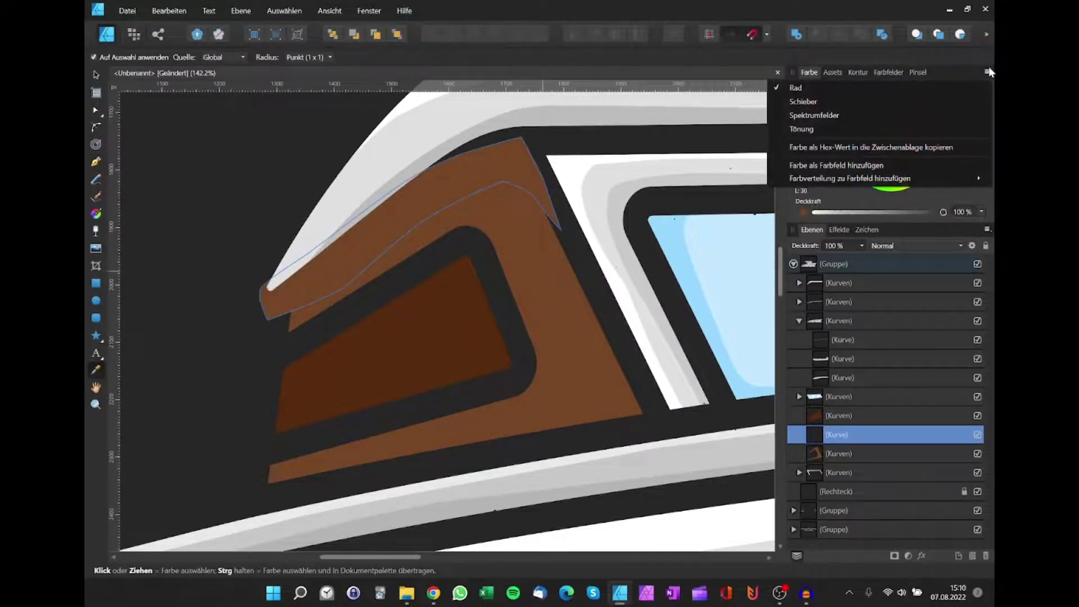
left_click(882, 113)
left_click_drag(856, 127, 872, 127)
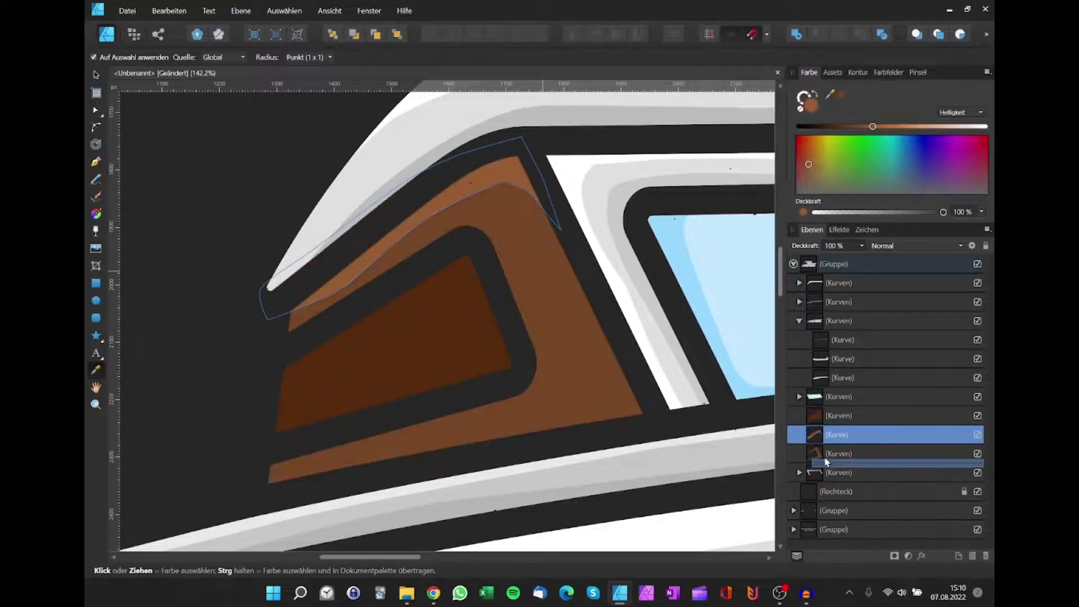
left_click_drag(824, 456, 824, 457)
scroll(479, 287, "down", 5)
scroll(478, 287, "up", 3)
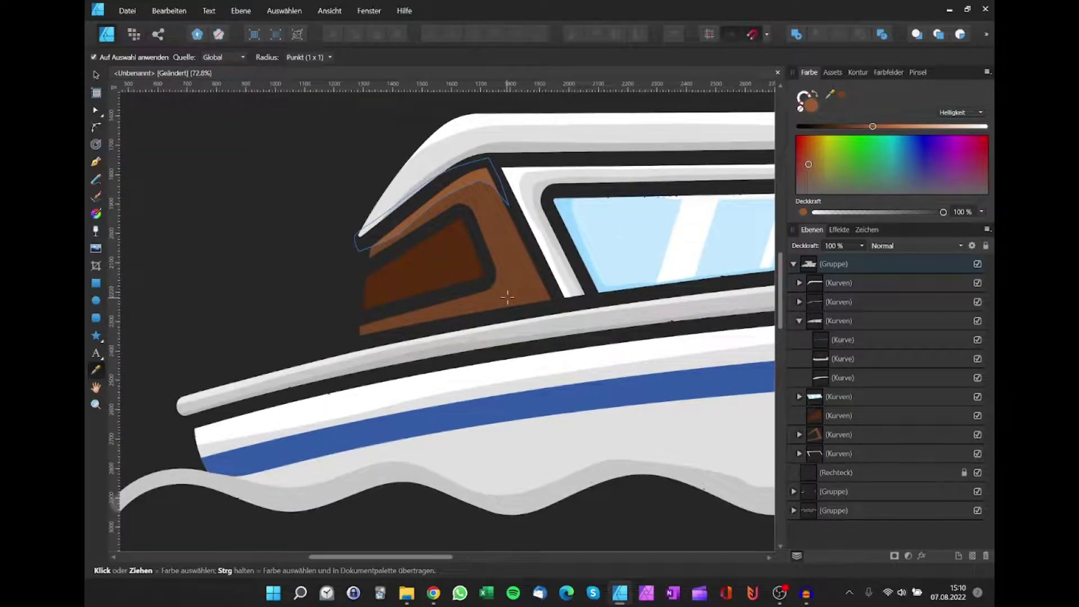
scroll(472, 301, "up", 2)
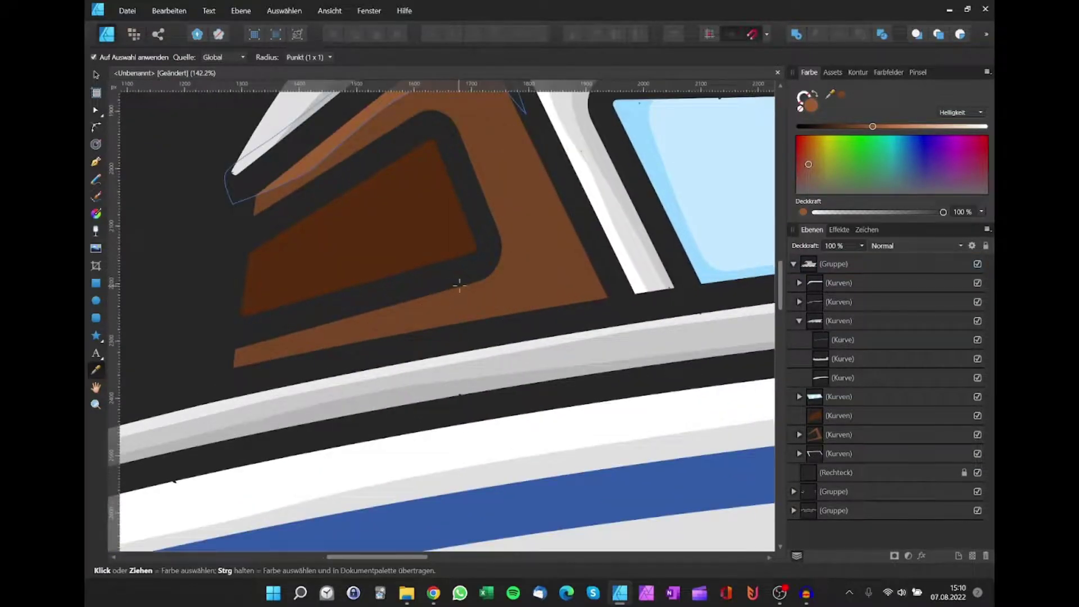
Step: Trace a closed Pen shading shape along the frame's lower inner edge
key("p")
left_click(219, 357)
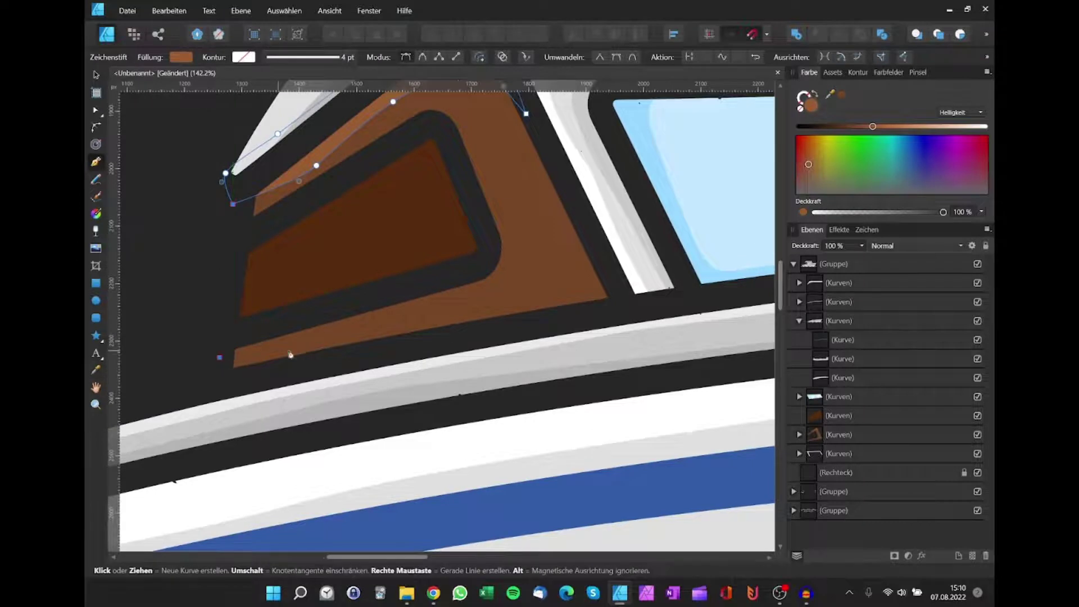
left_click_drag(360, 332, 410, 317)
left_click_drag(495, 288, 498, 261)
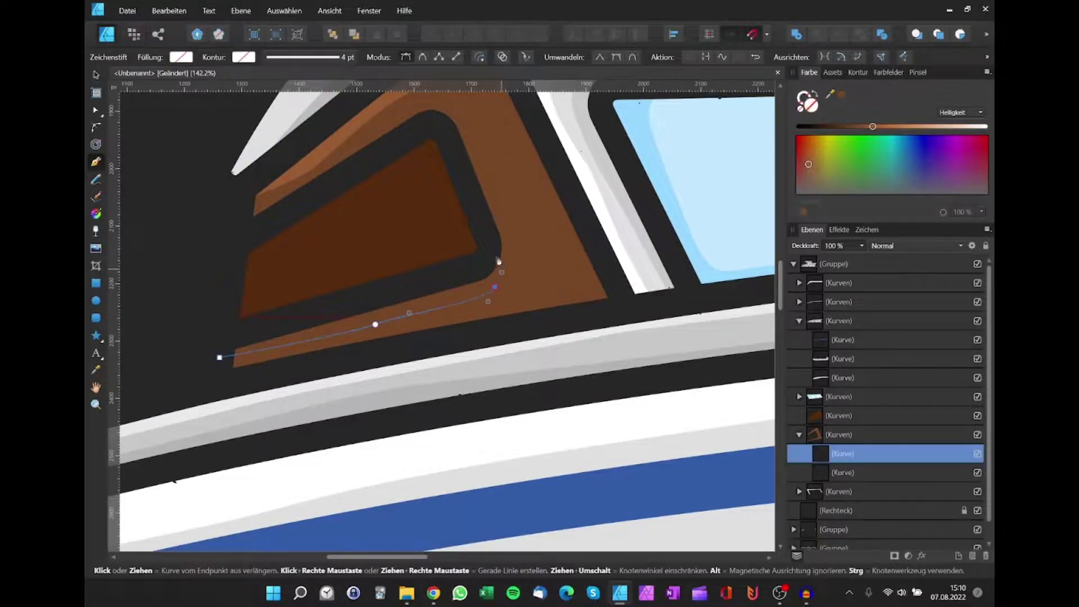
left_click(487, 216)
left_click(476, 242)
left_click(429, 278)
left_click_drag(350, 294, 317, 301)
left_click(257, 312)
left_click_drag(180, 336, 128, 351)
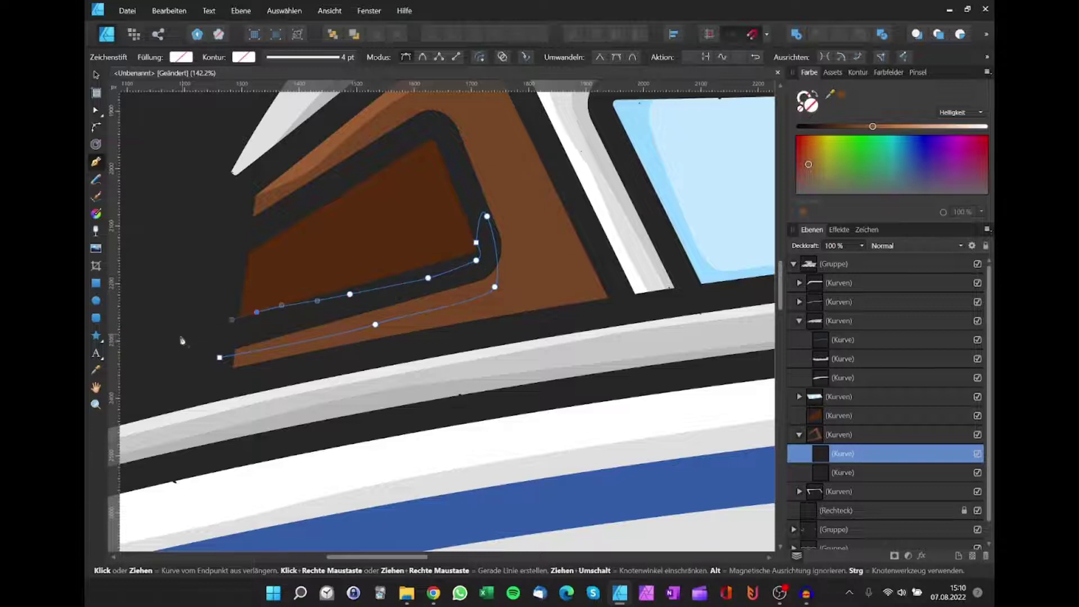
left_click(219, 358)
Step: Fill the lower shading shape with a brown sampled from the drawing
key("i")
left_click(362, 118)
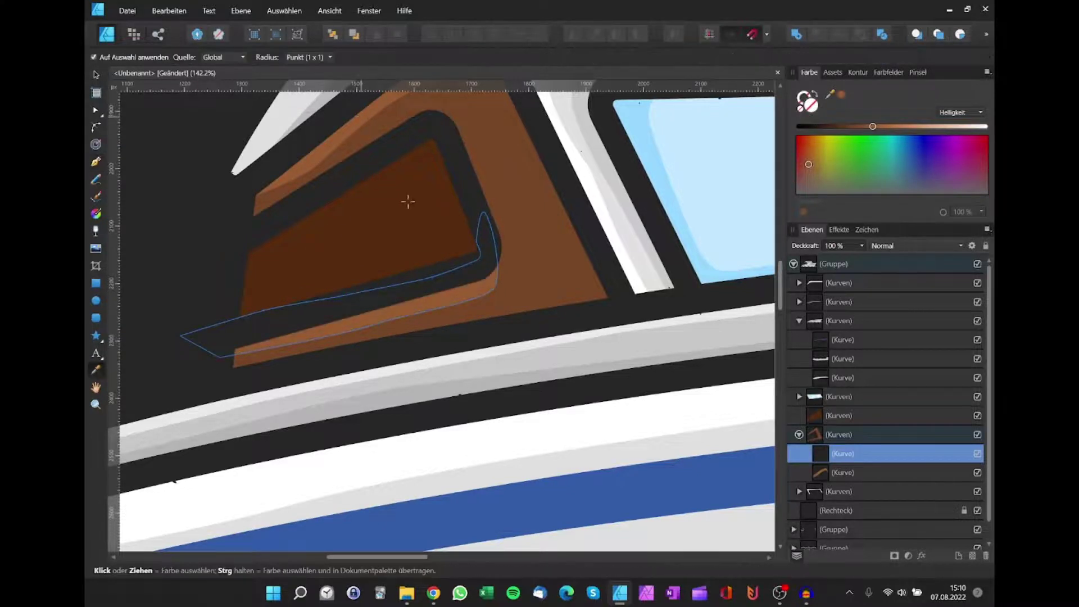
scroll(407, 200, "down", 3)
scroll(412, 233, "down", 3)
scroll(412, 233, "up", 3)
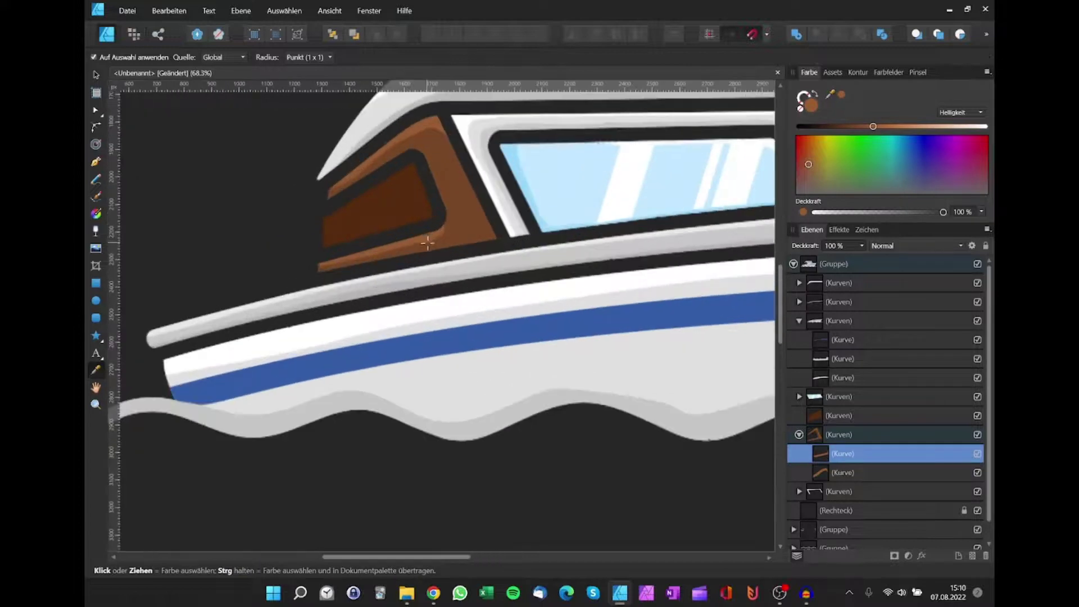
scroll(416, 236, "up", 2)
key("v")
scroll(337, 214, "up", 1)
scroll(318, 216, "up", 1)
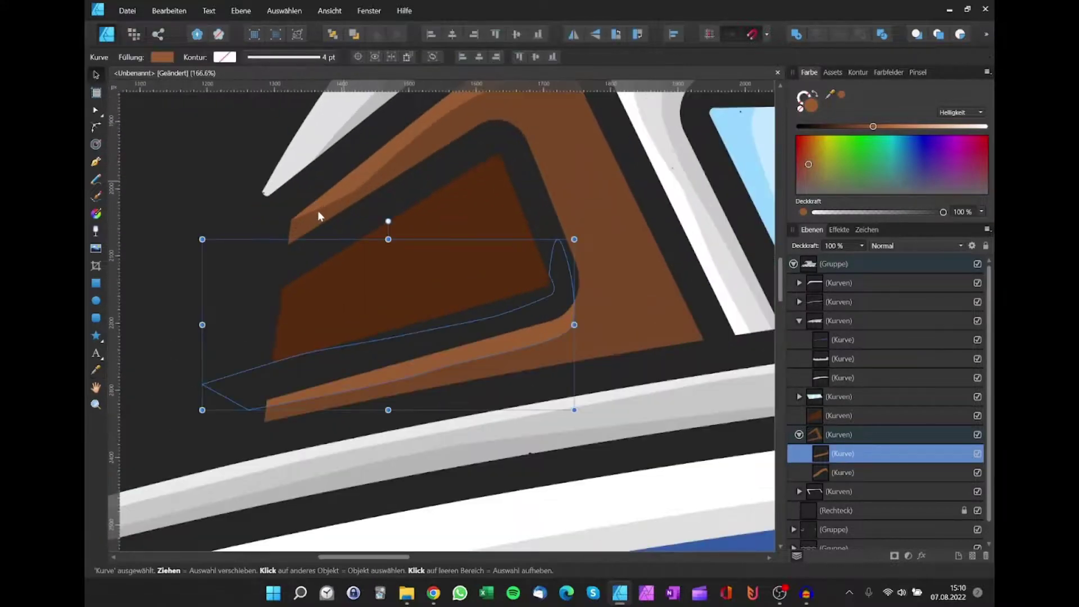
Step: Start a second shading outline along the frame's upper edge and around its top corner
key("p")
scroll(337, 208, "up", 2)
left_click_drag(359, 187, 378, 174)
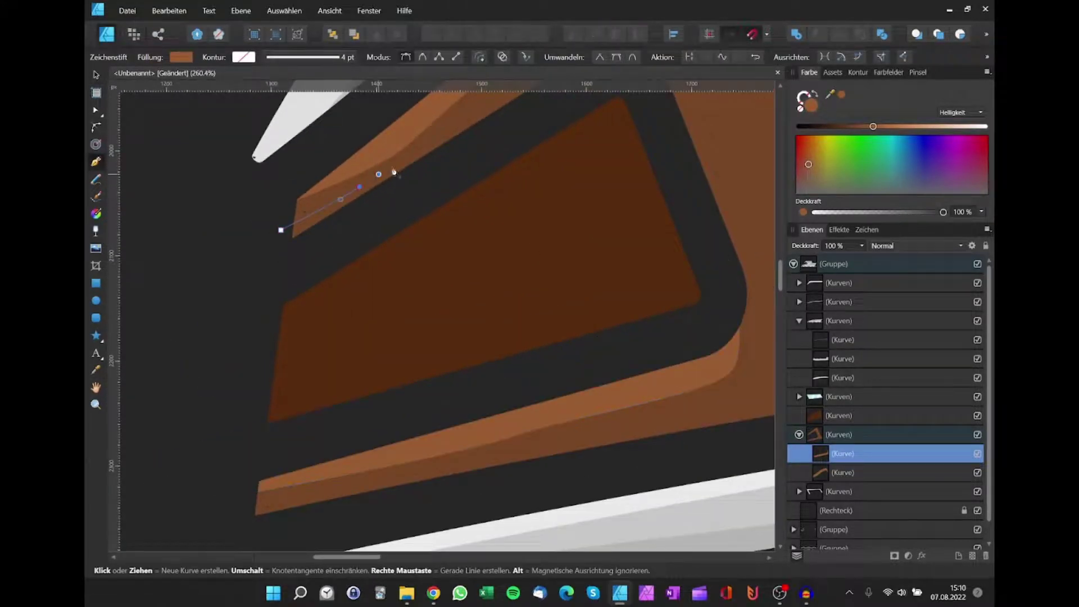
left_click_drag(466, 120, 486, 101)
scroll(487, 106, "up", 3)
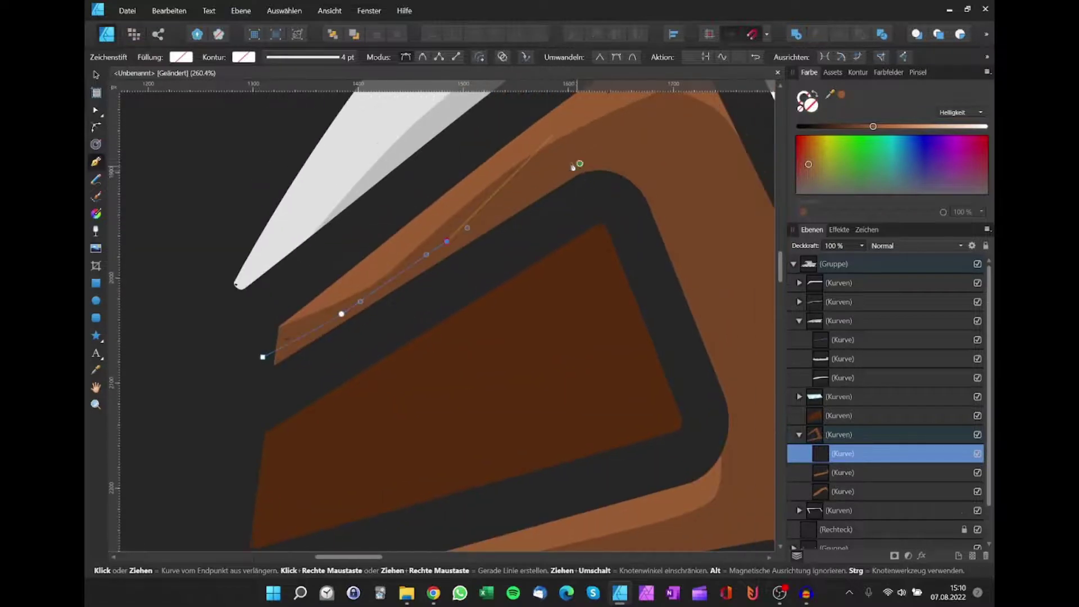
left_click_drag(586, 160, 598, 156)
Step: Trace the upper outline back along the inner edge and close the shape
left_click(649, 201)
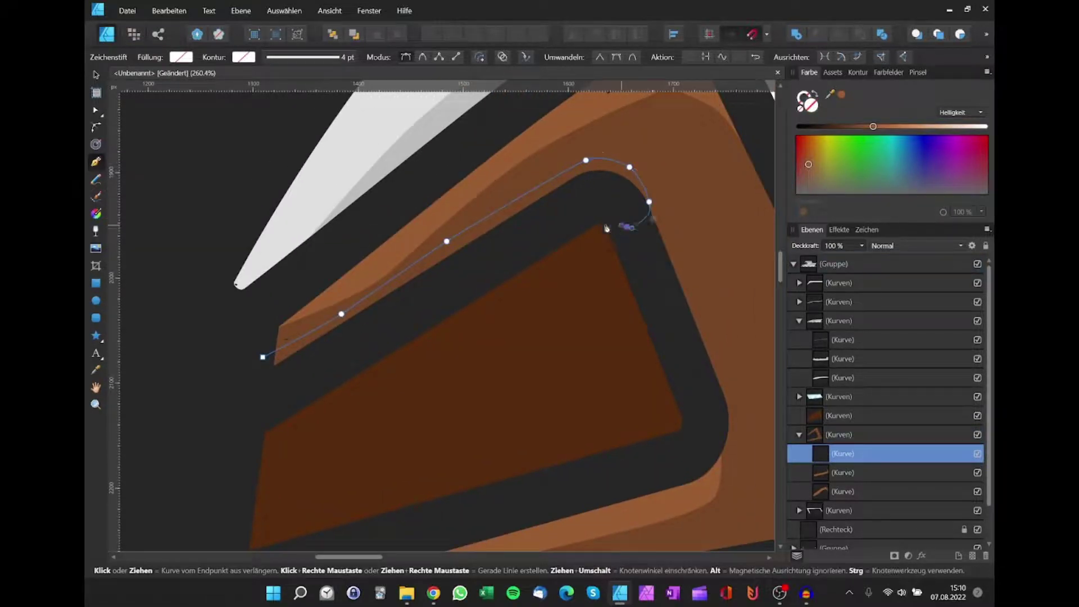
left_click(626, 226)
left_click(580, 224)
left_click(541, 241)
left_click(501, 251)
left_click_drag(472, 268, 444, 285)
left_click(397, 317)
left_click_drag(298, 365, 284, 369)
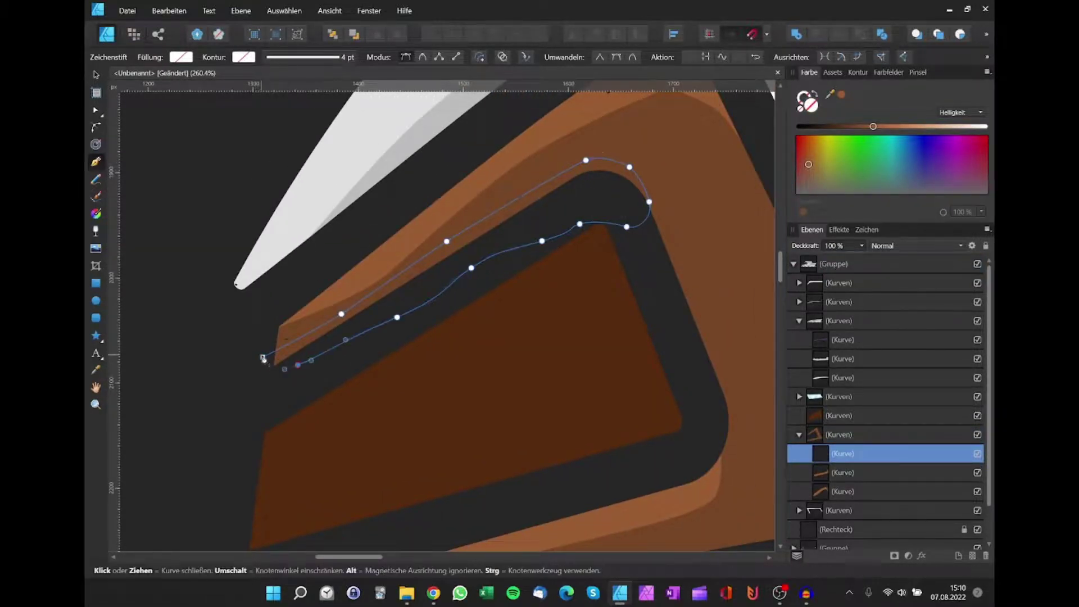
left_click(283, 324)
Step: Fill the upper shading shape with a brown sampled from the drawing
key("i")
left_click(534, 297)
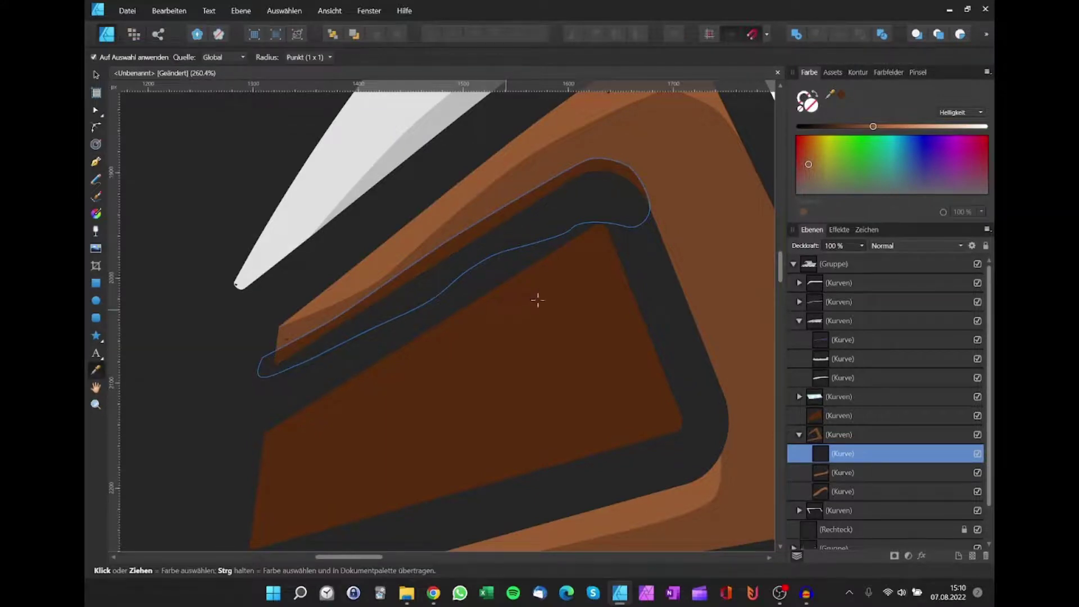
key("ctrl+1")
scroll(555, 281, "down", 3)
scroll(590, 281, "up", 2)
scroll(620, 277, "up", 1)
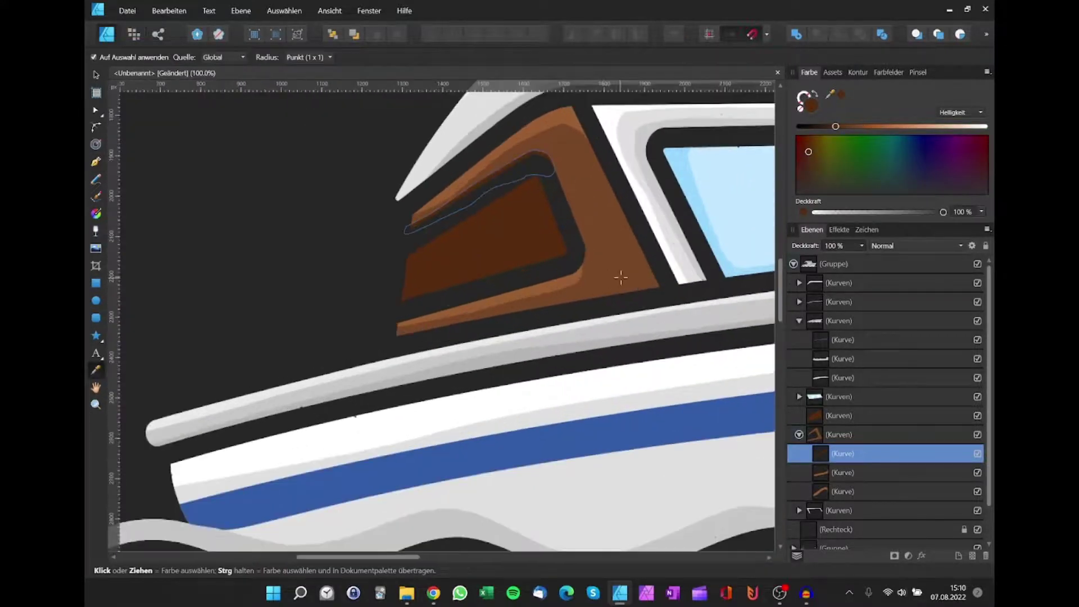
Step: Start a pen shading shape curving along the lower brown strip
key("p")
scroll(620, 292, "up", 1)
scroll(450, 344, "up", 2)
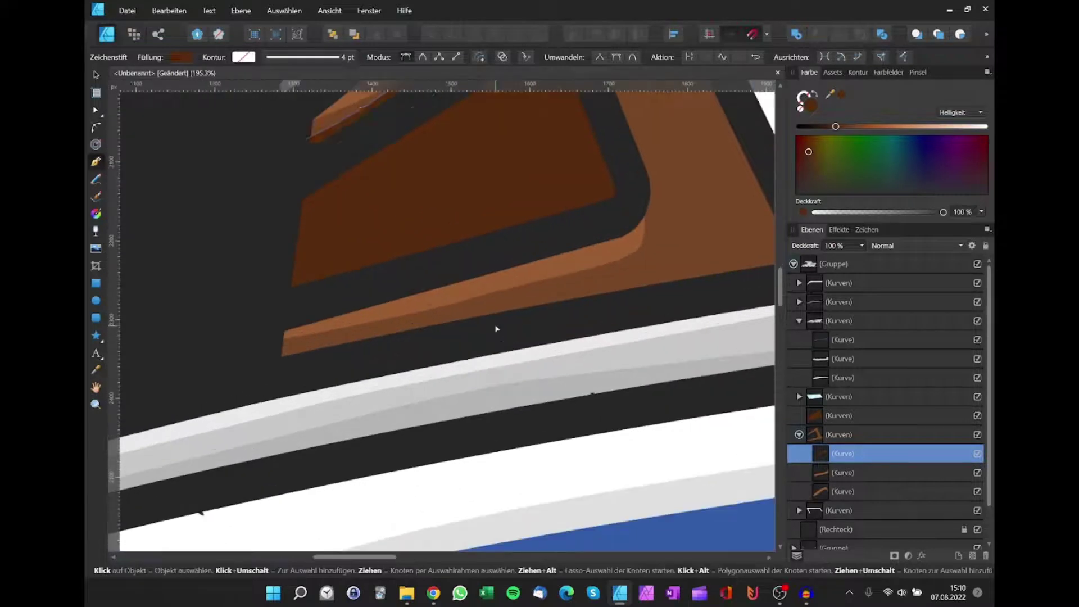
scroll(494, 325, "up", 1)
left_click(179, 350)
left_click_drag(261, 336, 343, 320)
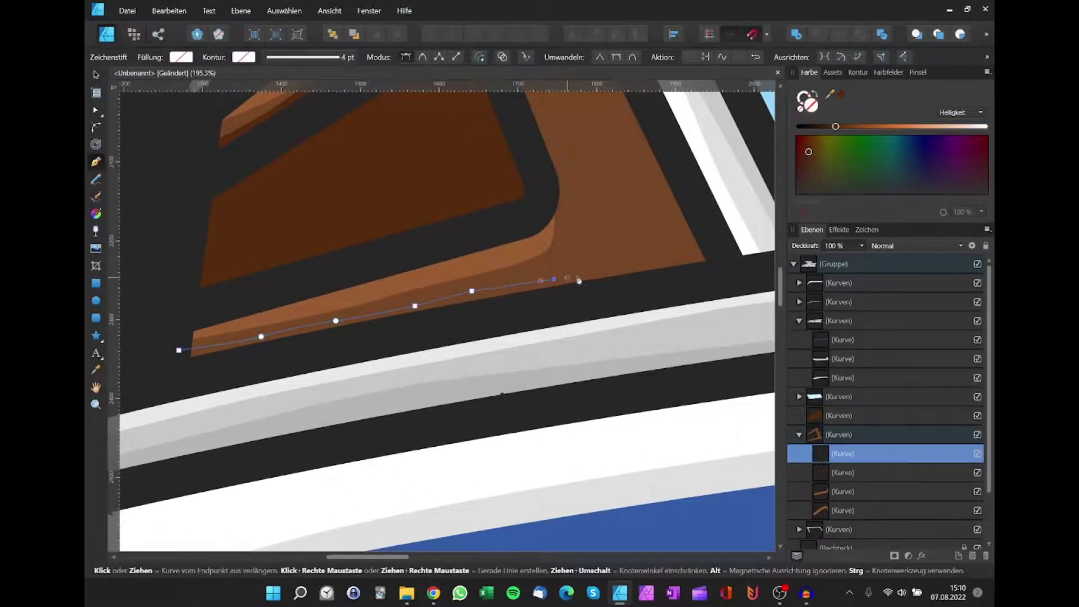
Step: Trace the shading outline around the frame's right corner and back left, closing it
left_click(696, 202)
left_click(724, 263)
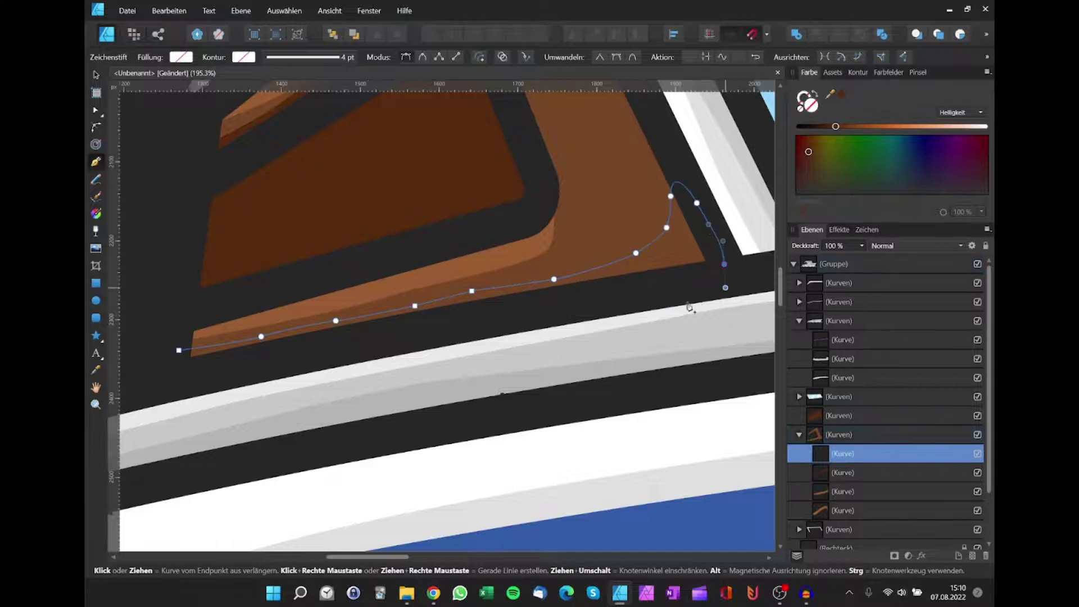
left_click(697, 300)
left_click(620, 301)
left_click(508, 316)
left_click(374, 342)
left_click(171, 366)
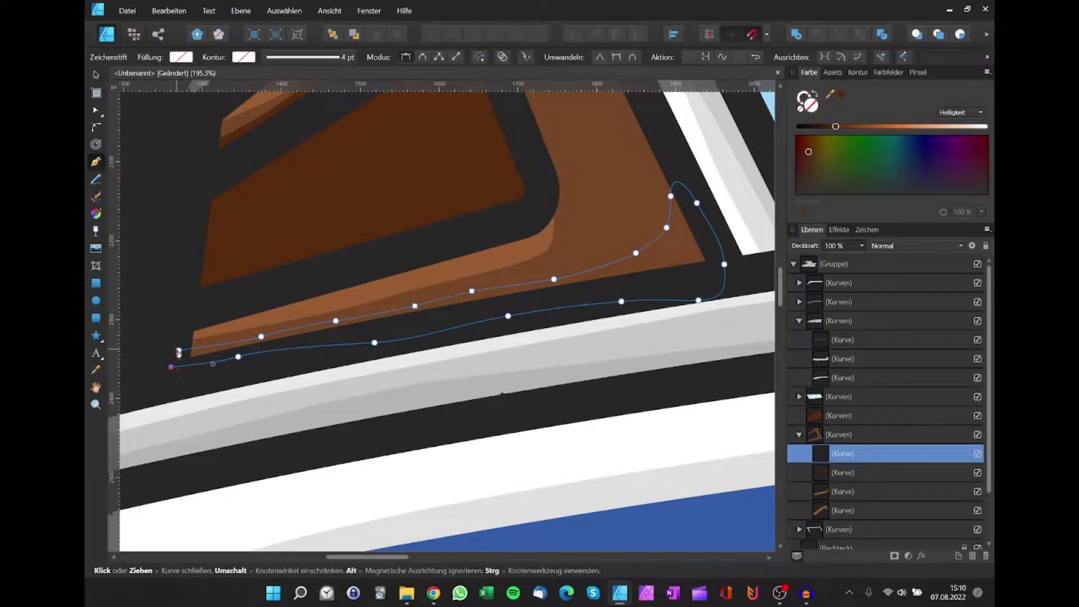
Step: Pull the new shading shape's top-right node up to reshape it
key("i")
key("ctrl+0")
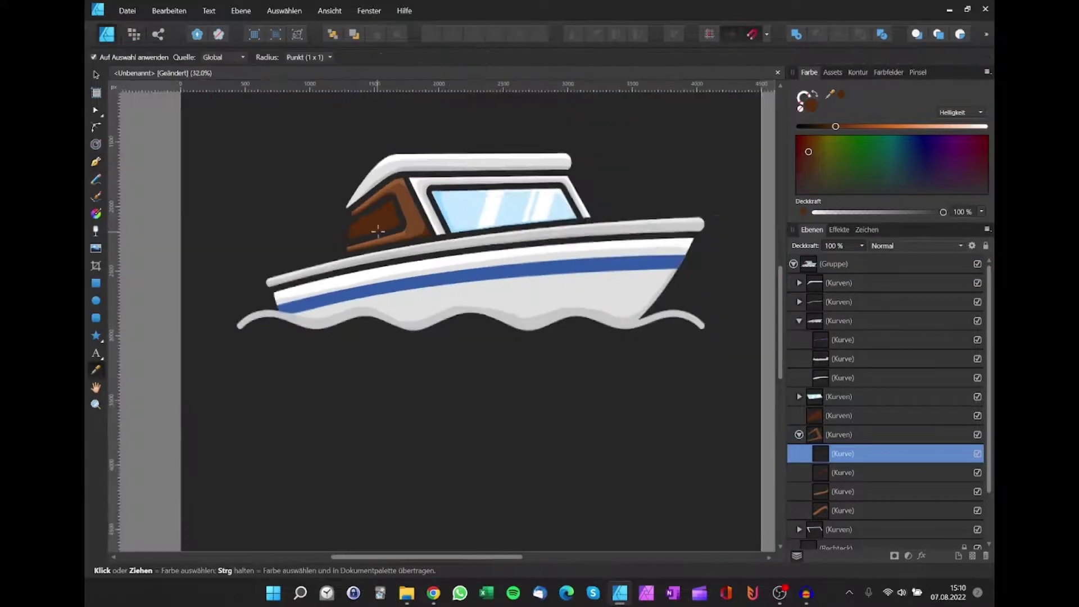
scroll(440, 296, "up", 3)
scroll(440, 295, "up", 2)
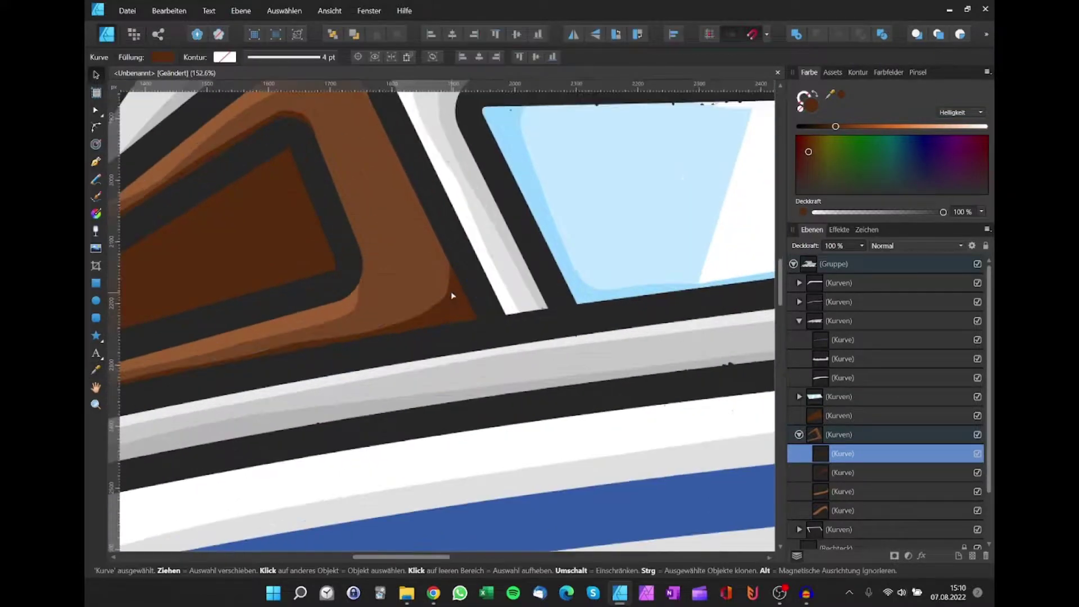
key("a")
left_click(419, 184)
left_click_drag(418, 184, 409, 113)
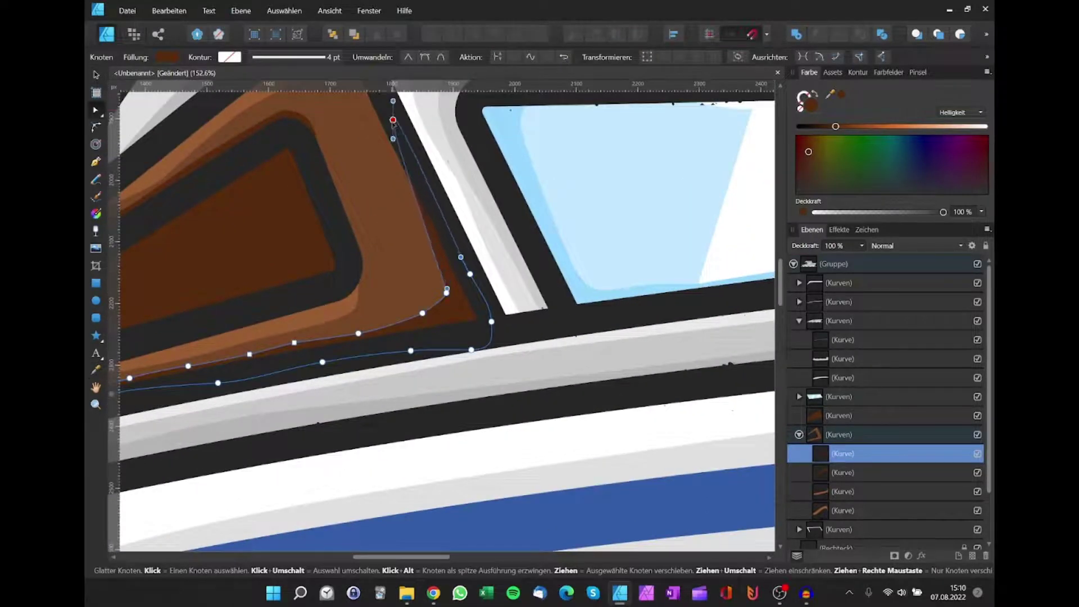
Step: On another brown shading shape, move the bottom node down the frame edge and add a curve node
key("ctrl+0")
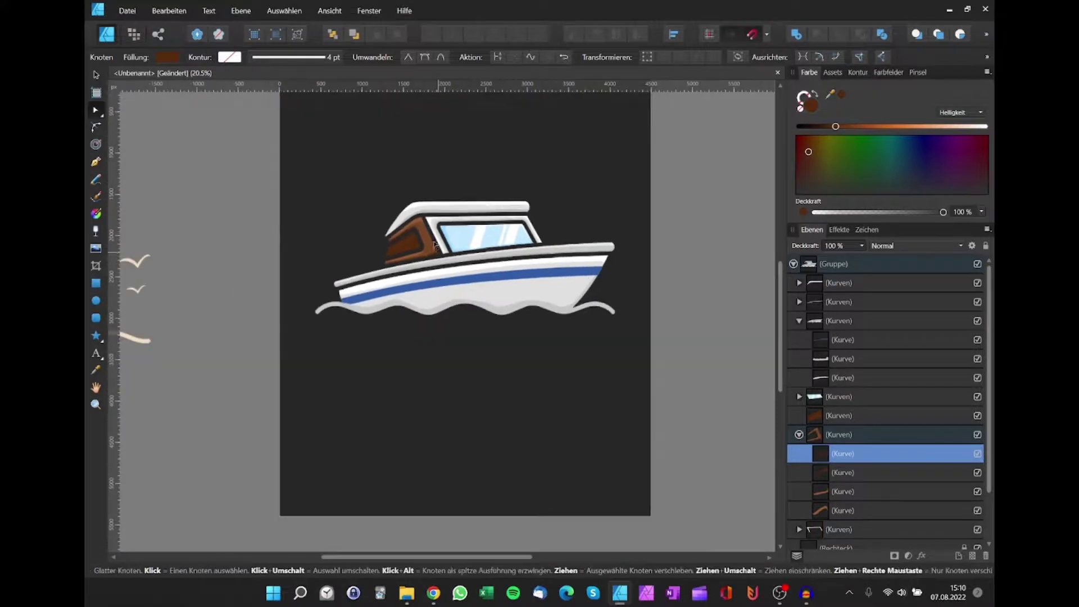
scroll(439, 255, "up", 6)
left_click(369, 187)
scroll(369, 186, "up", 3)
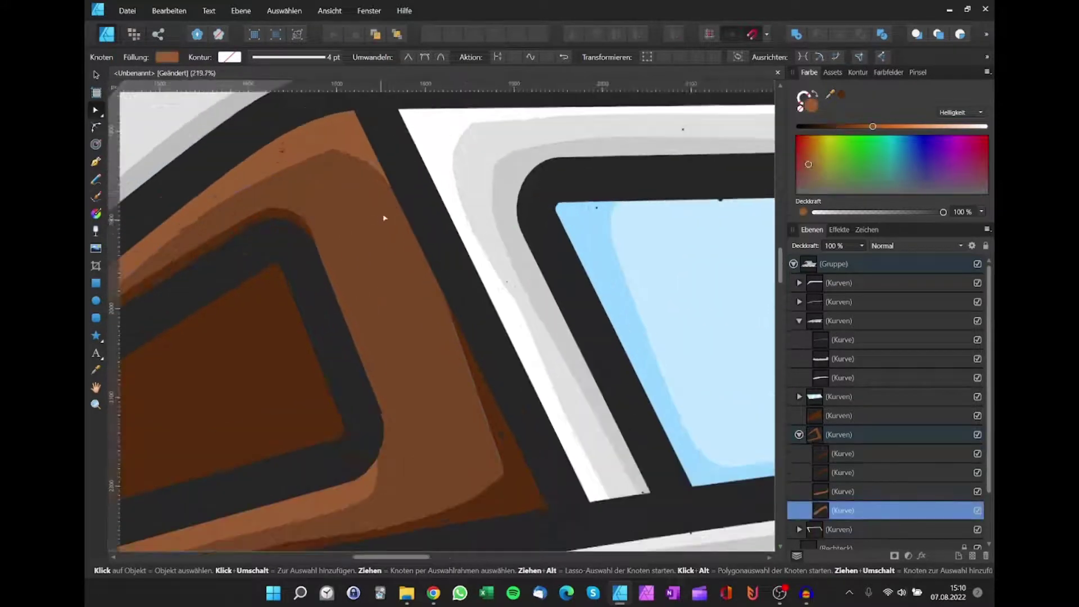
left_click(456, 310)
left_click_drag(462, 322, 475, 339)
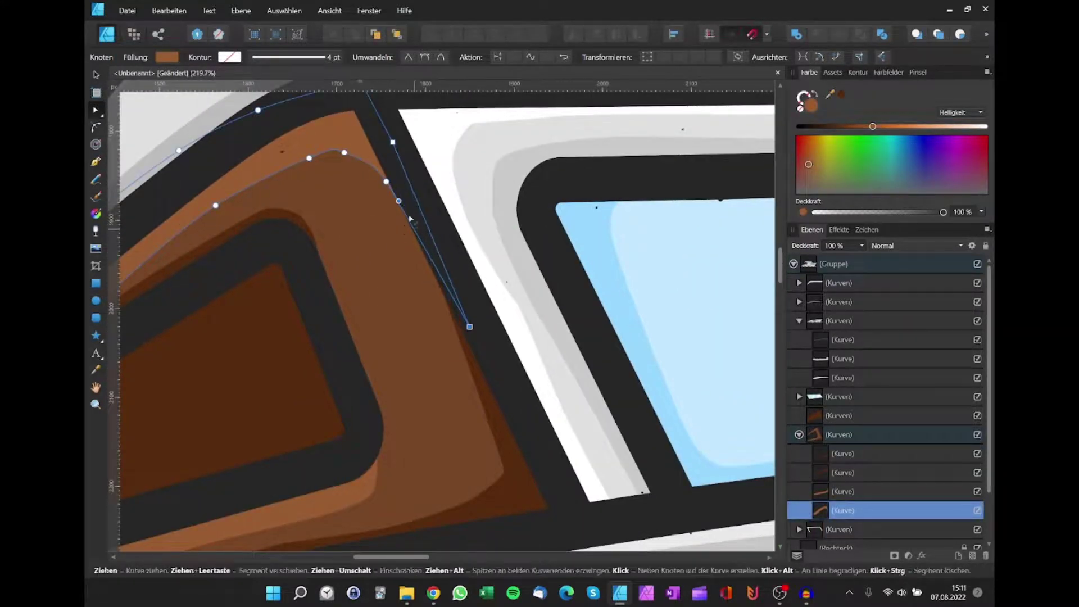
left_click(406, 236)
Step: Pull a different shading curve's top node down along the frame edge
scroll(410, 245, "down", 3)
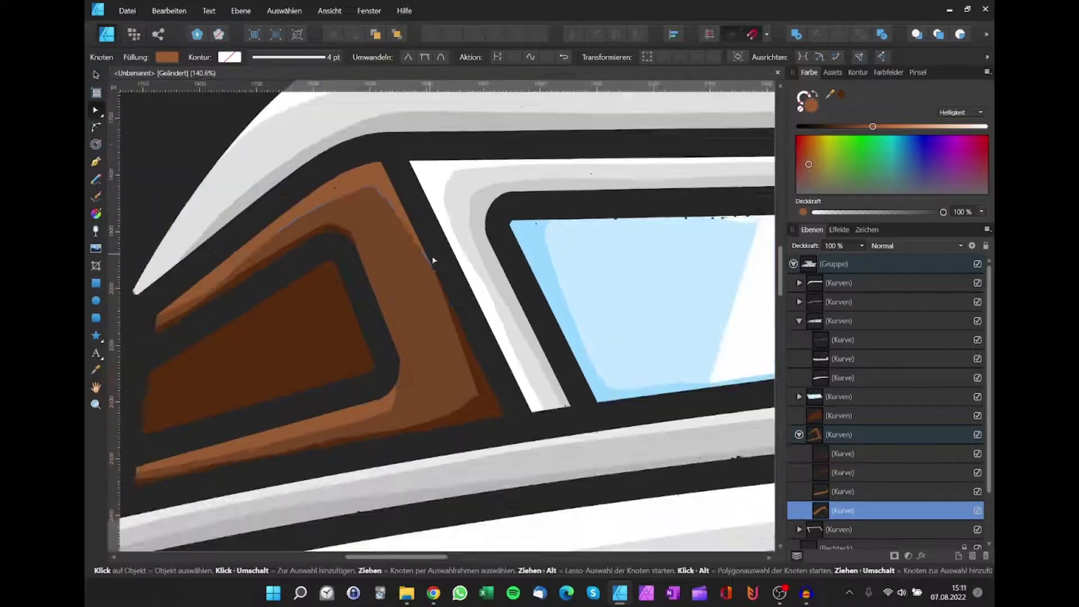
scroll(422, 264, "down", 3)
scroll(433, 281, "down", 2)
scroll(444, 298, "up", 1)
scroll(444, 298, "up", 2)
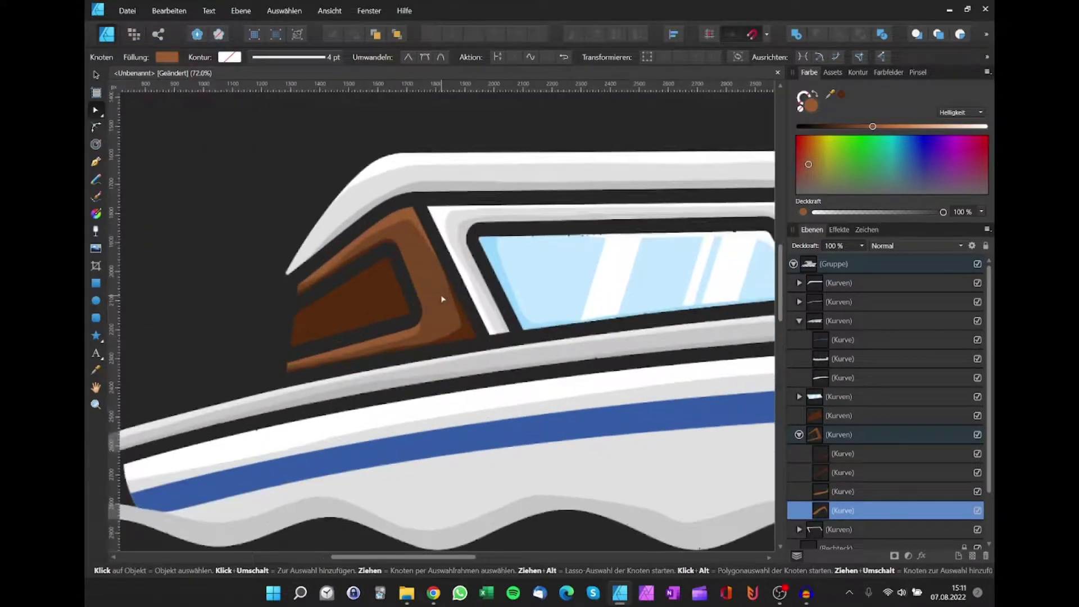
scroll(444, 298, "down", 3)
scroll(444, 298, "up", 1)
scroll(445, 303, "up", 2)
scroll(445, 304, "up", 3)
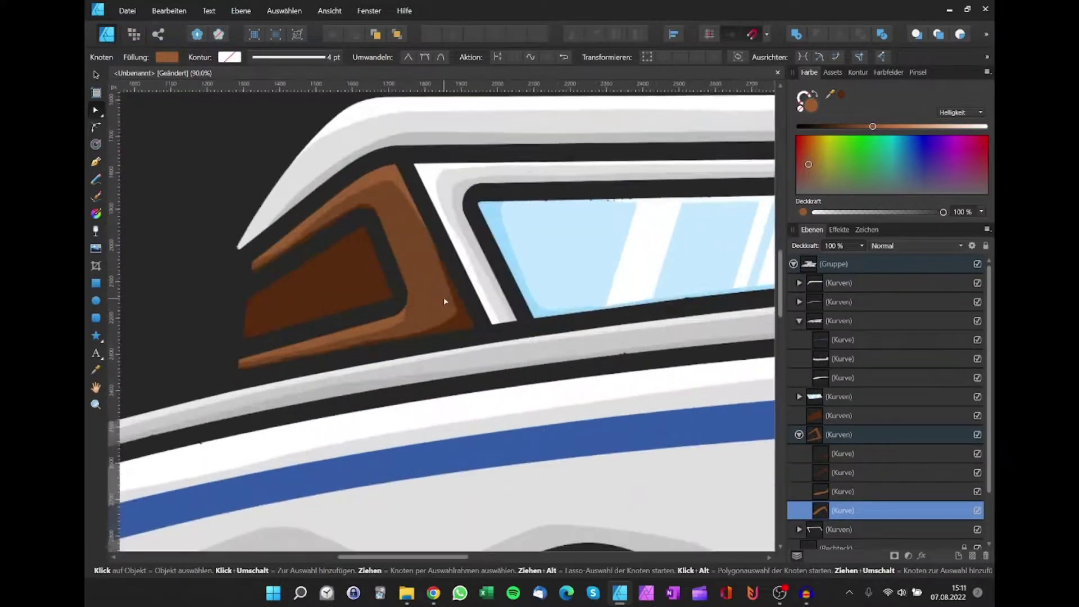
scroll(447, 292, "up", 2)
left_click(449, 282)
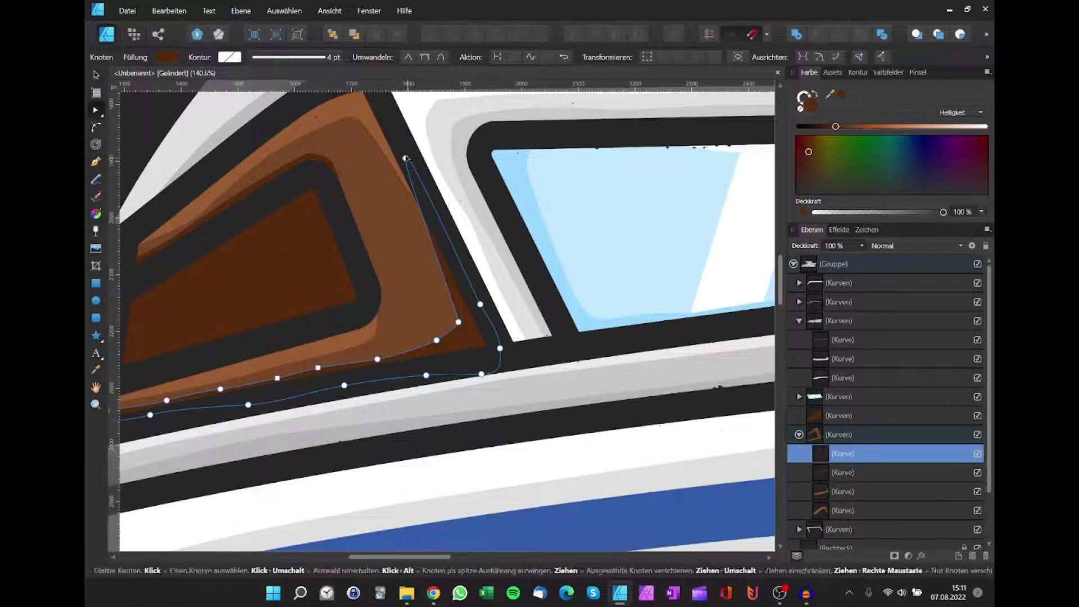
left_click_drag(406, 158, 487, 316)
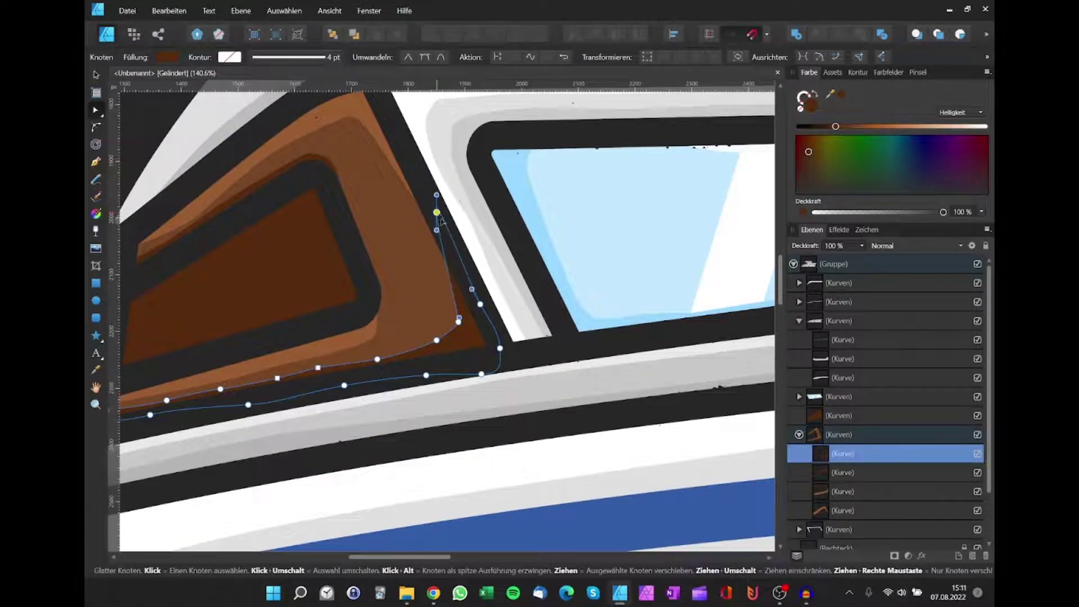
Step: Extend the upper lighter brown shape down along the frame edge with an added node
left_click(371, 122)
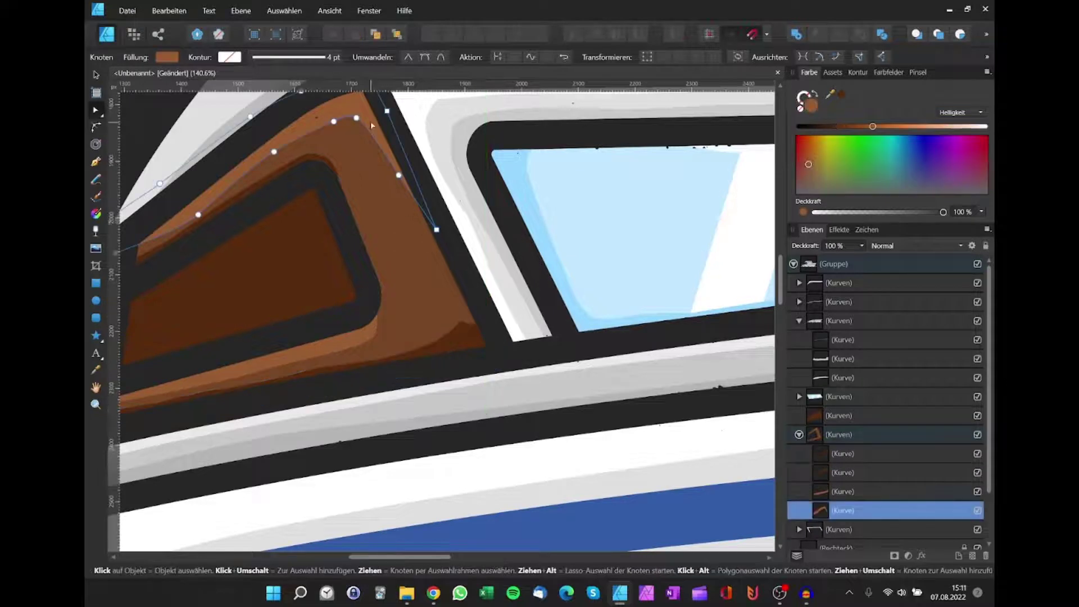
left_click(415, 199)
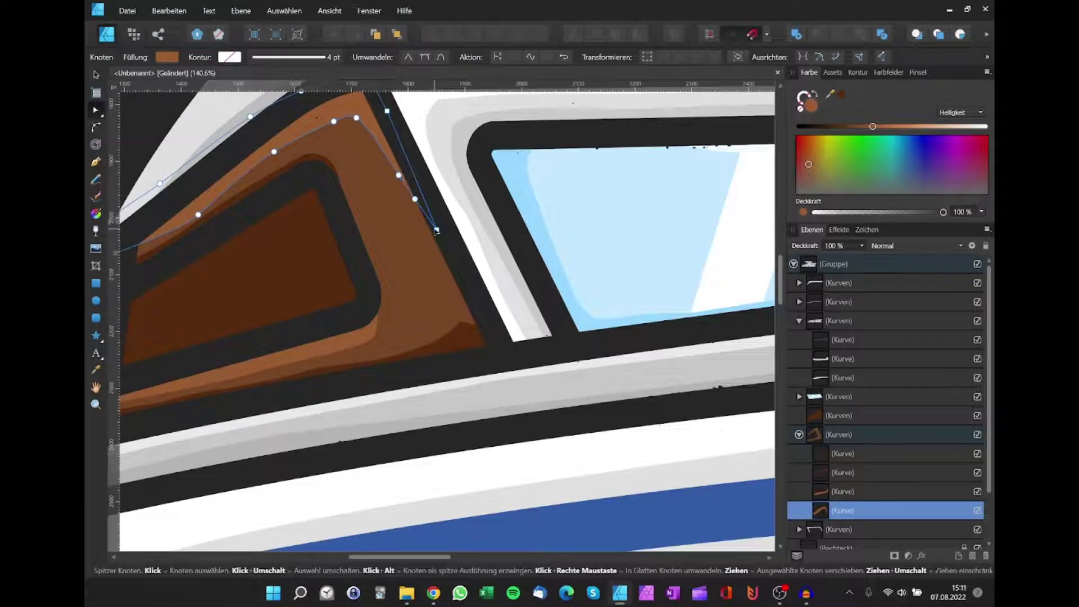
left_click_drag(437, 230, 495, 333)
left_click_drag(426, 211, 442, 272)
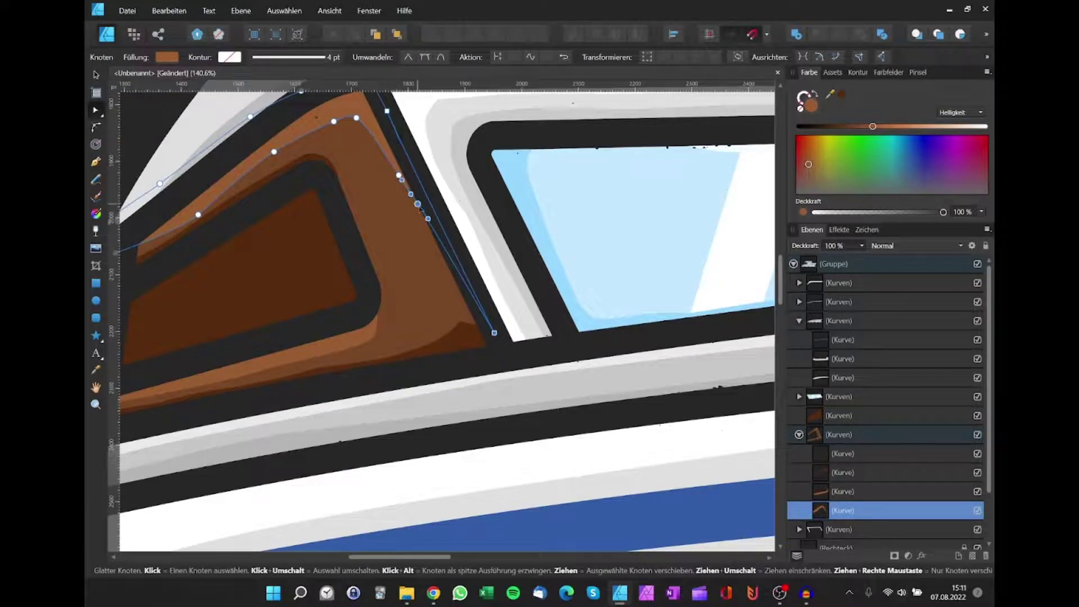
Step: Nudge the upper cabin panel node left and lower the brown panel's front-edge node
scroll(447, 285, "down", 2)
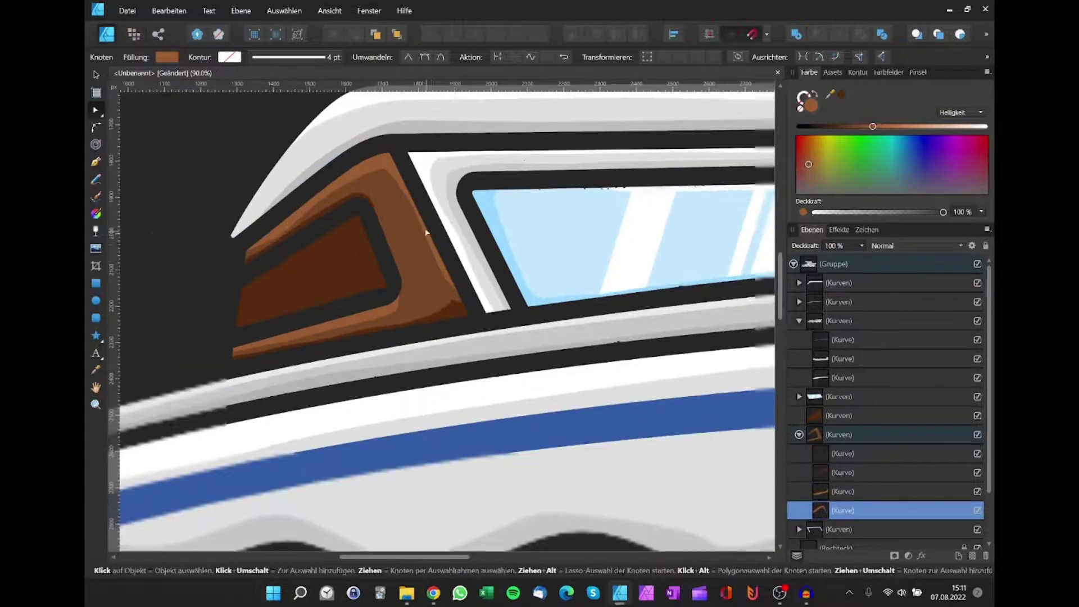
scroll(402, 188, "up", 5)
left_click_drag(395, 175, 389, 176)
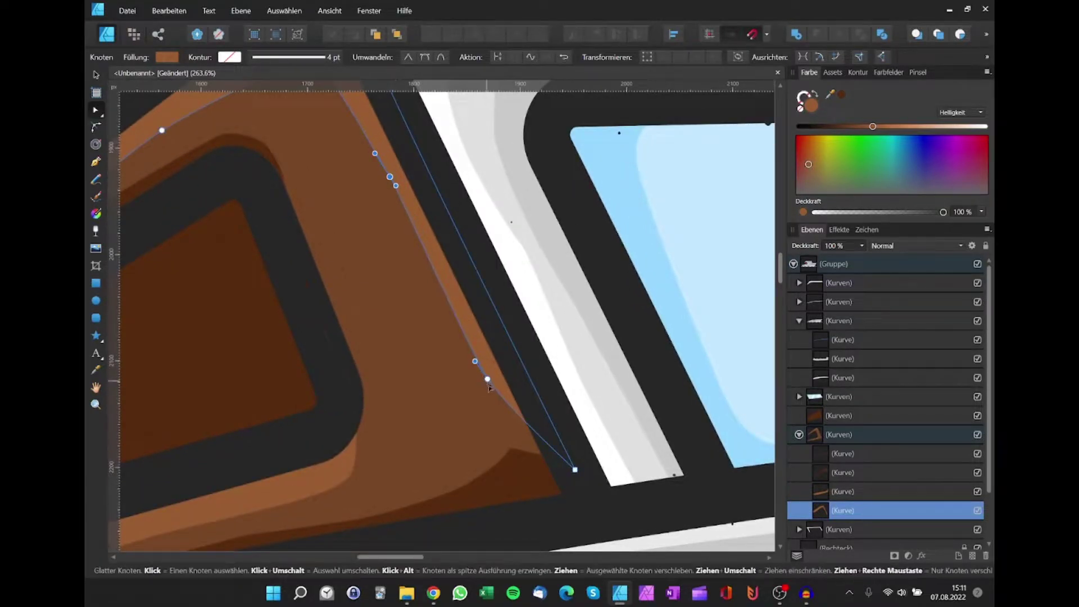
left_click_drag(486, 378, 504, 411)
scroll(505, 413, "down", 5)
scroll(506, 412, "down", 2)
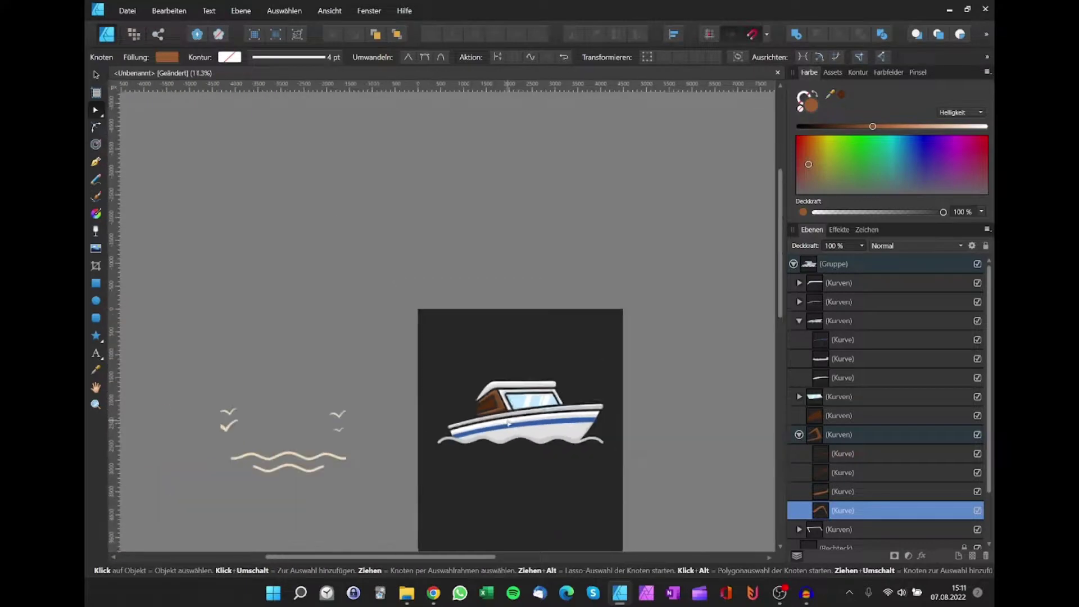
scroll(517, 438, "down", 1)
scroll(529, 471, "up", 3)
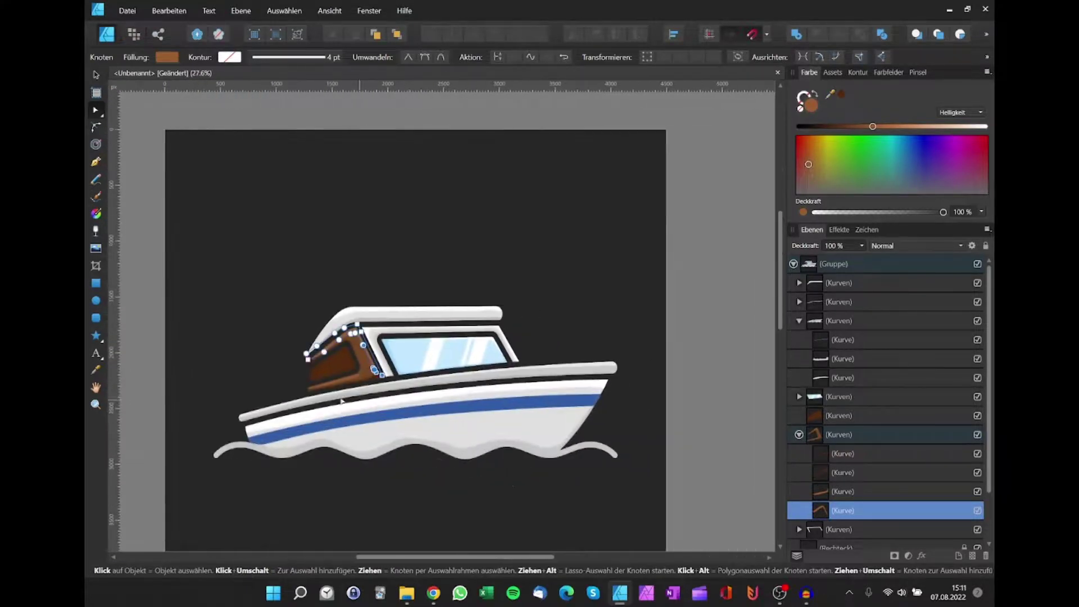
scroll(529, 471, "down", 2)
left_click(359, 471)
scroll(389, 444, "down", 1)
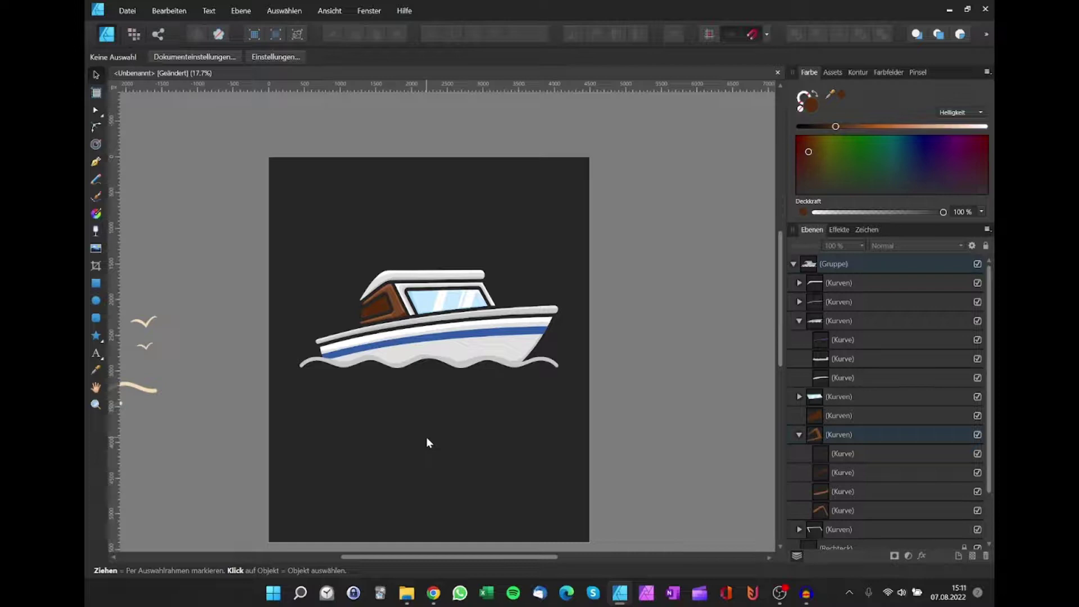
scroll(435, 418, "left", 1)
scroll(449, 432, "up", 1)
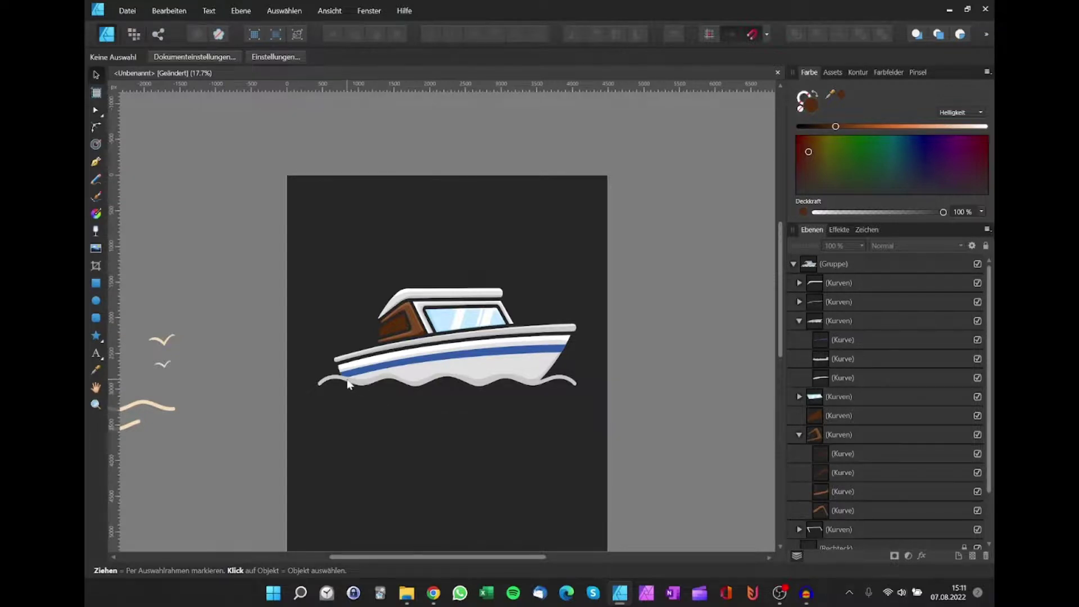
scroll(354, 379, "up", 3)
scroll(356, 379, "up", 3)
Step: Start a pen path from the blue stripe's endpoint, placing nodes along the stripe
left_click(375, 354)
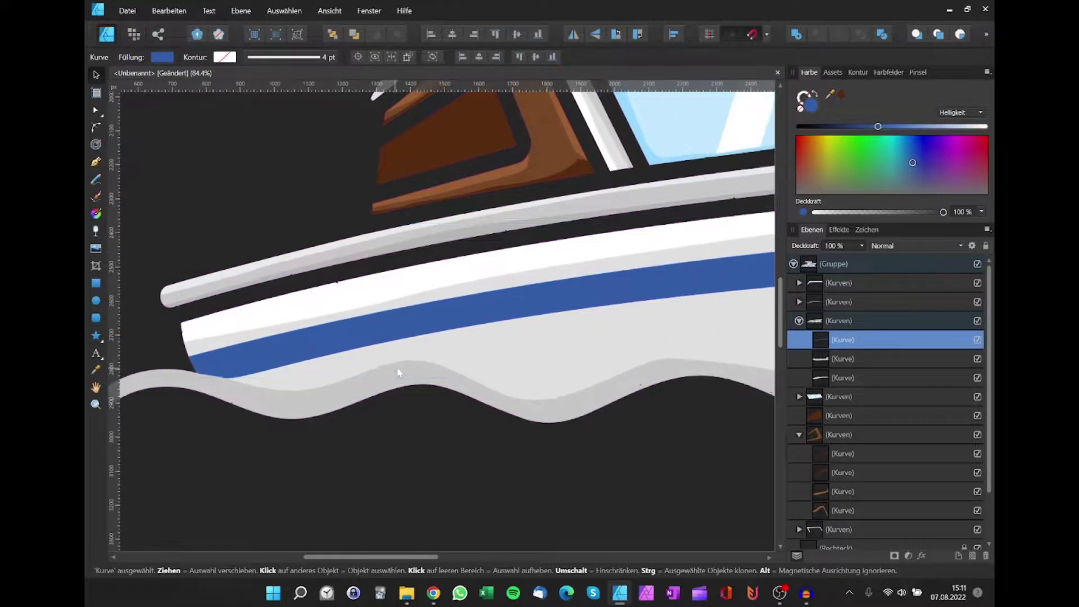
scroll(359, 353, "right", 5)
key("p")
left_click(178, 369)
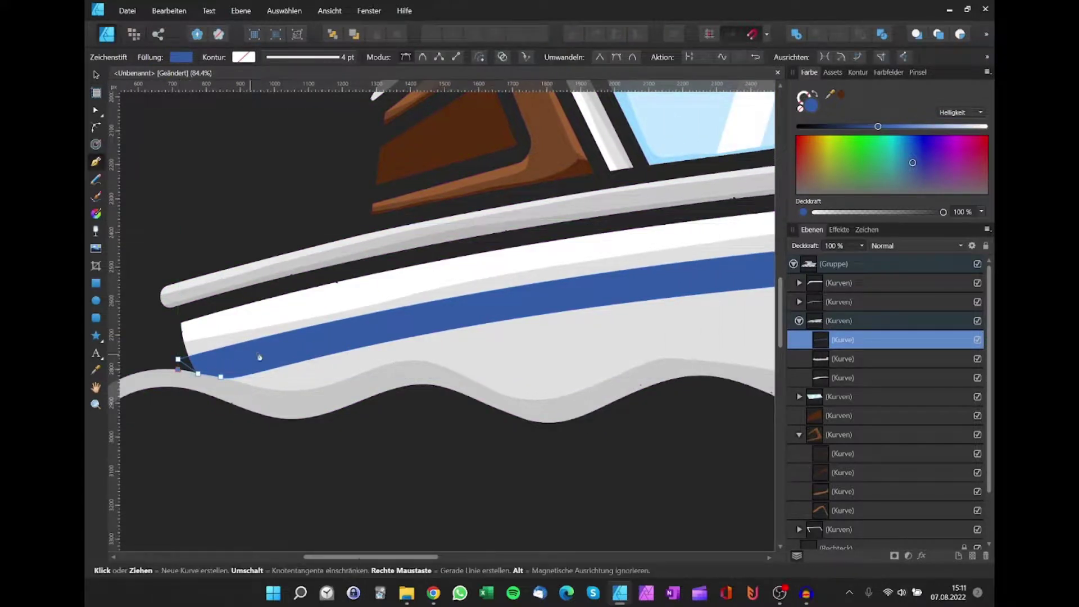
left_click_drag(311, 335, 326, 326)
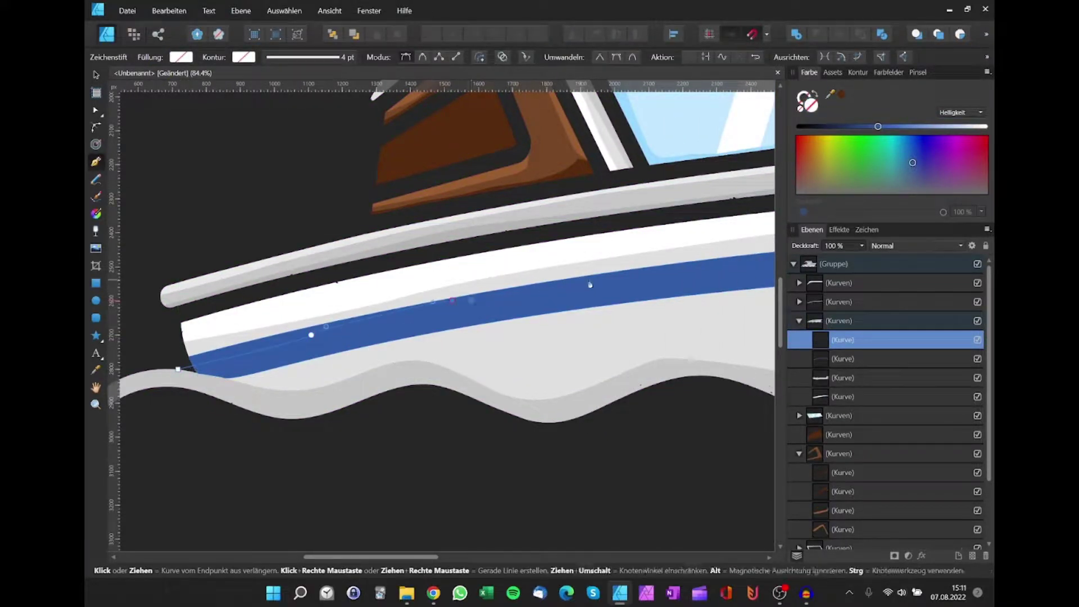
scroll(613, 266, "right", 10)
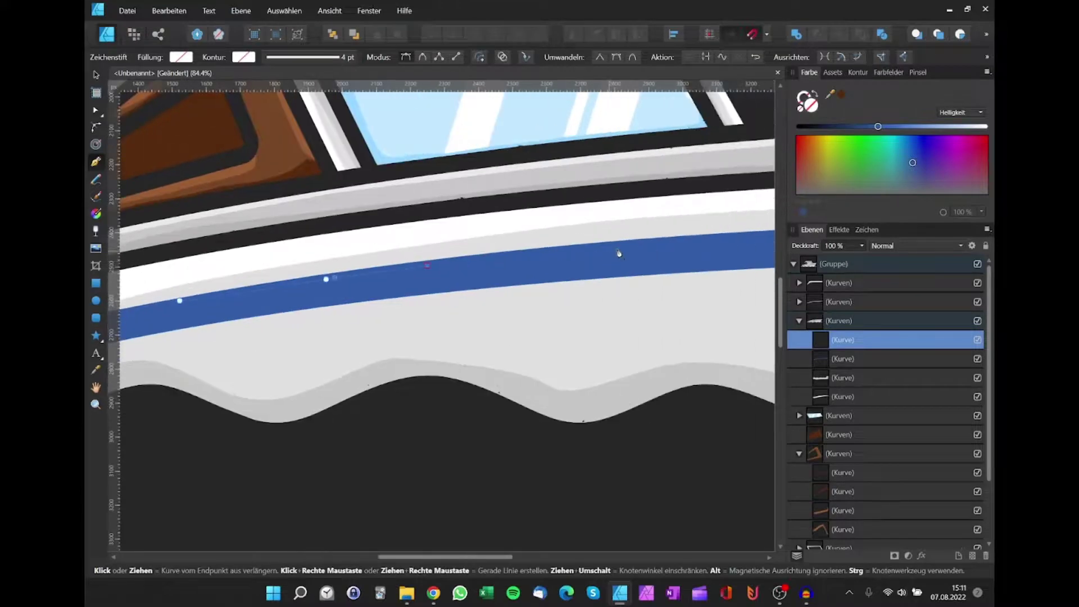
left_click(747, 244)
scroll(655, 244, "right", 6)
scroll(655, 243, "right", 4)
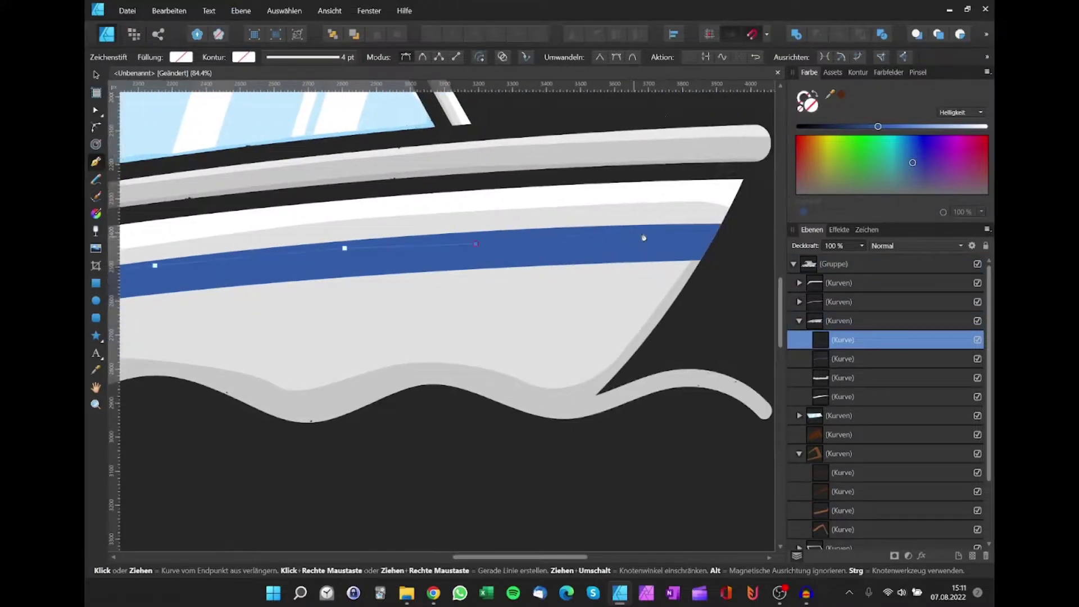
Step: Trace the path back along the upper rail to the stern and close the shape
left_click(648, 231)
scroll(747, 217, "down", 4)
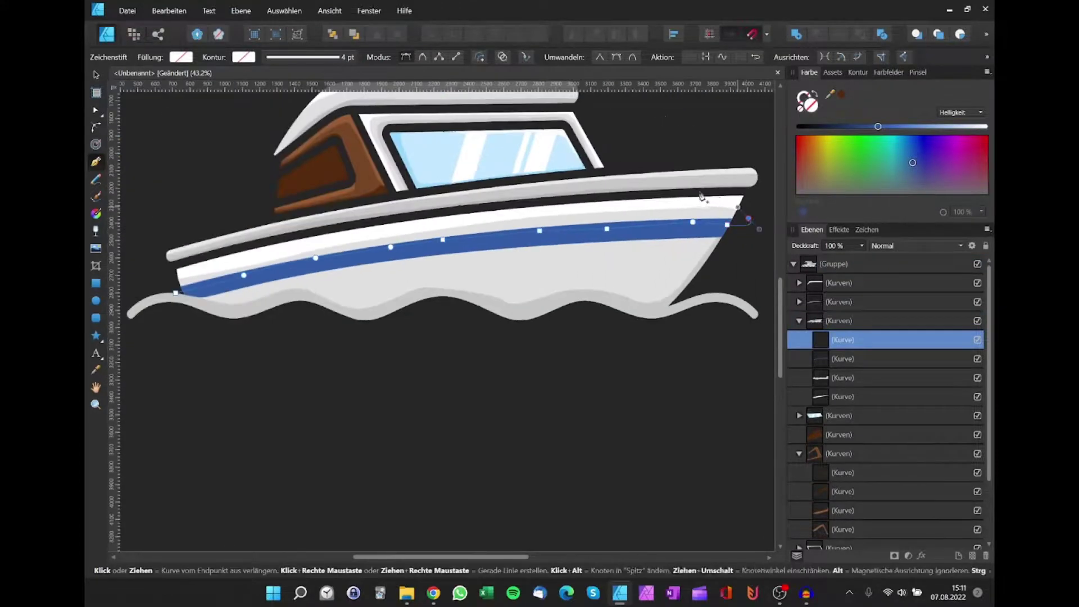
left_click(543, 189)
left_click(434, 195)
left_click(332, 218)
left_click(210, 244)
left_click(162, 257)
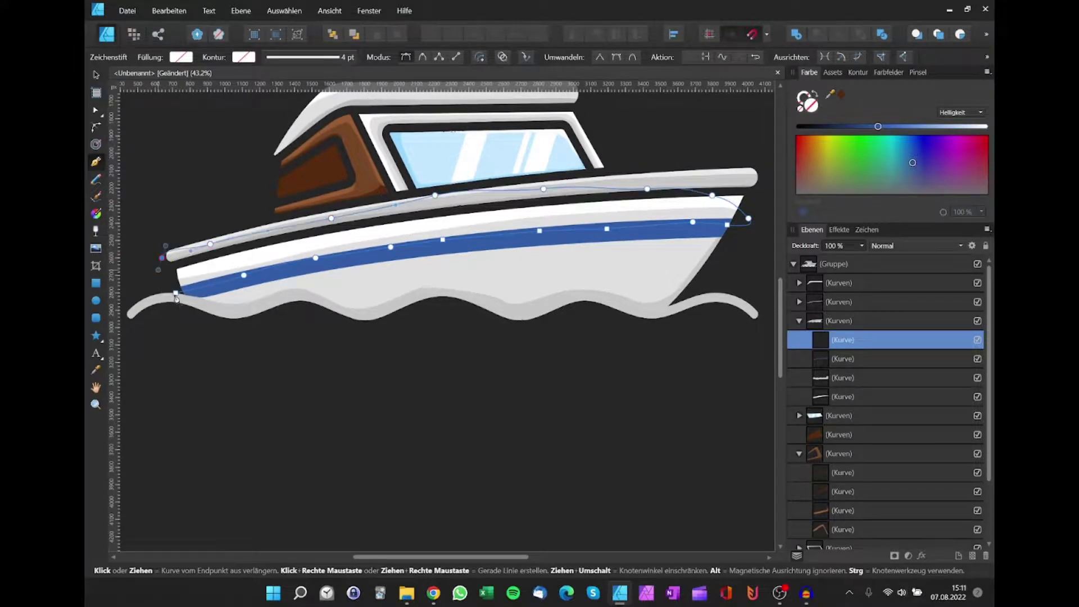
left_click(178, 295)
Step: Fill the new shape with the stripe's sampled blue, lighten it, and clip it inside the stripe
key("i")
scroll(339, 250, "up", 3)
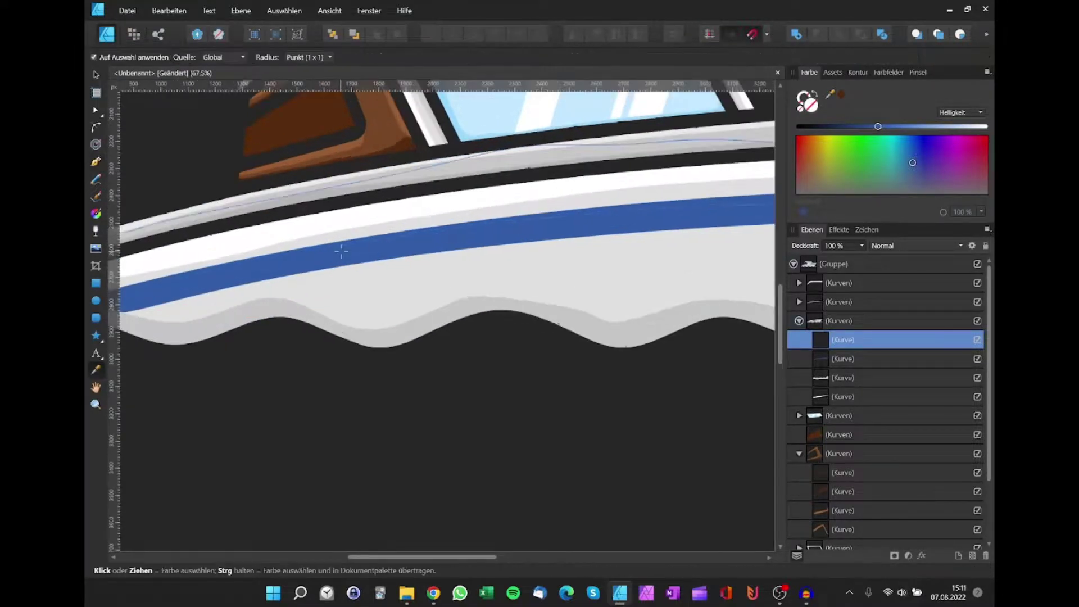
left_click(616, 195)
left_click(904, 127)
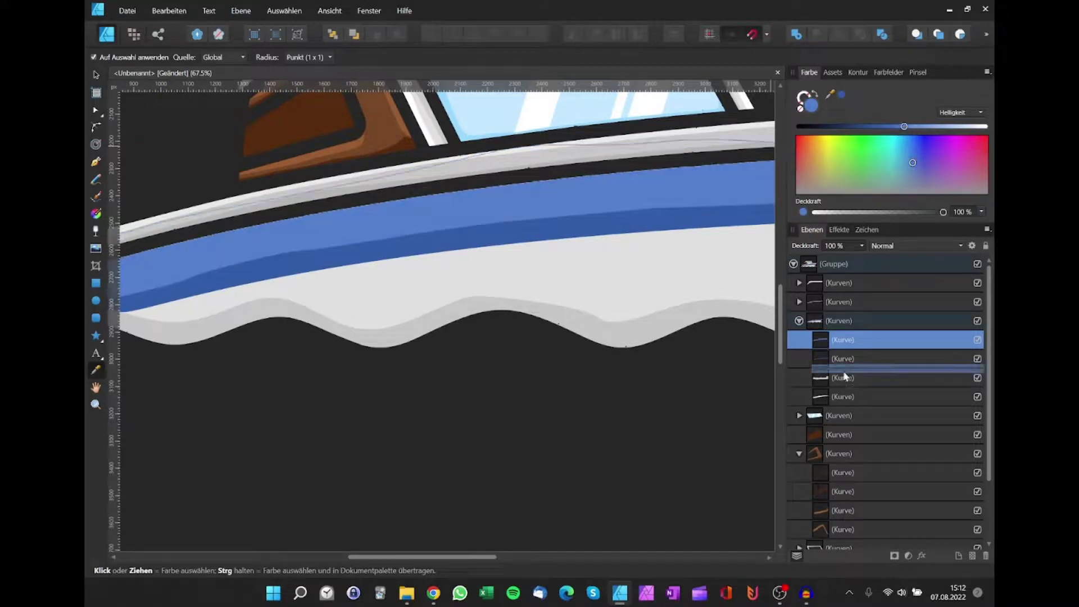
left_click_drag(826, 342, 847, 364)
Step: Draw a fresh pen curve along the stripe from its left end to the bow
scroll(387, 308, "left", 3)
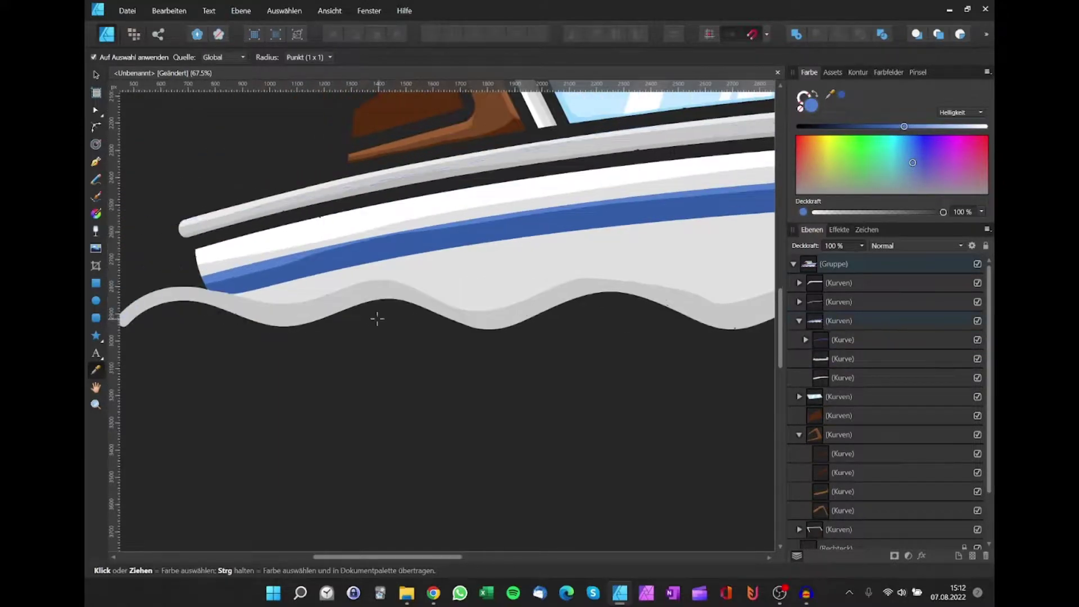
scroll(241, 305, "up", 1)
key("p")
key("ctrl+d")
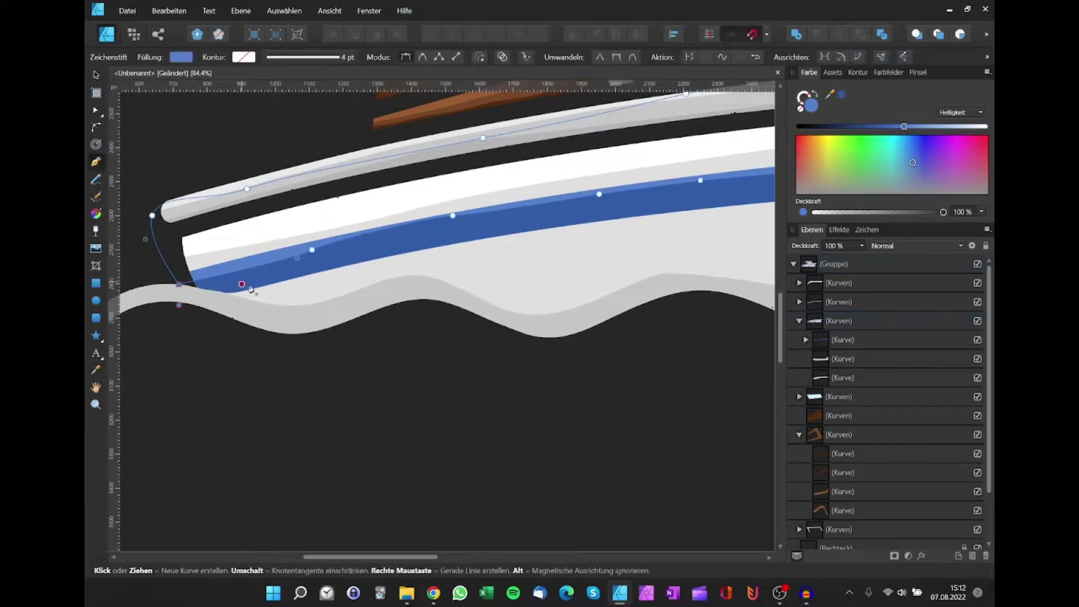
left_click_drag(347, 257, 362, 249)
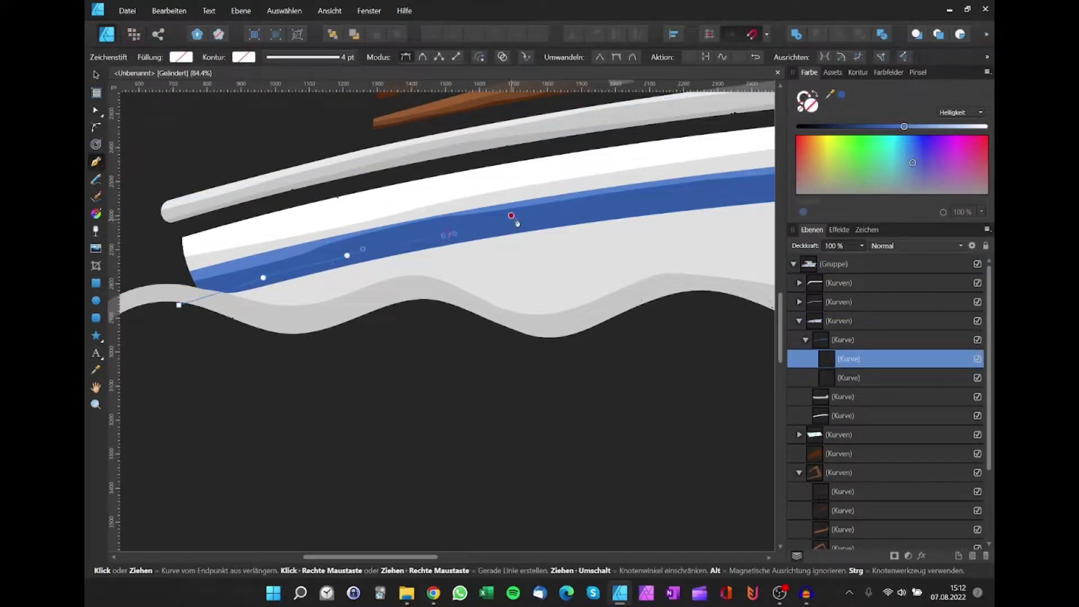
scroll(701, 204, "right", 5)
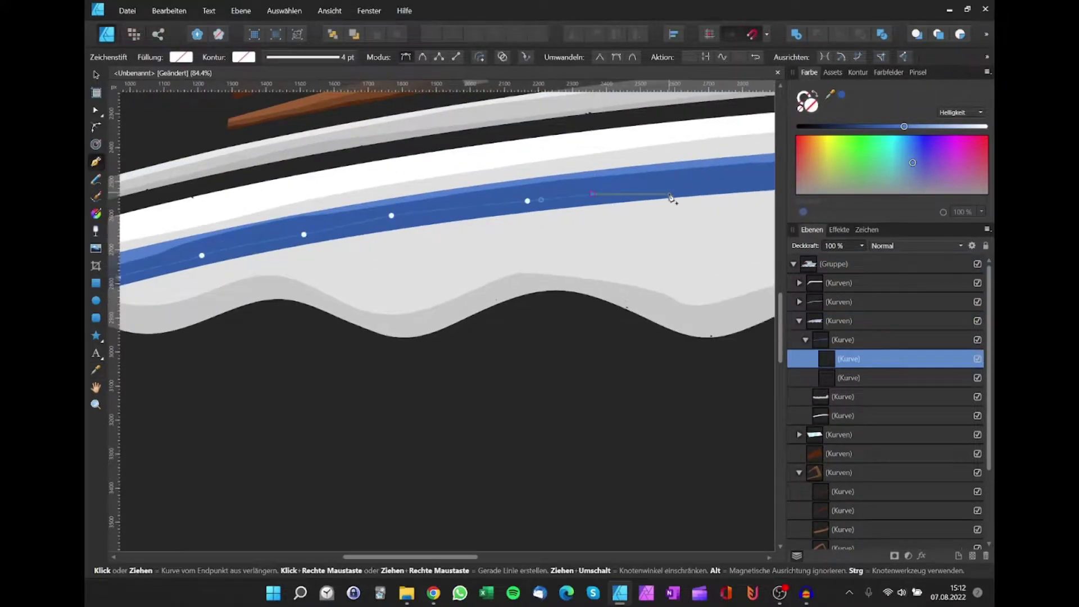
left_click_drag(664, 180, 714, 181)
scroll(686, 177, "right", 4)
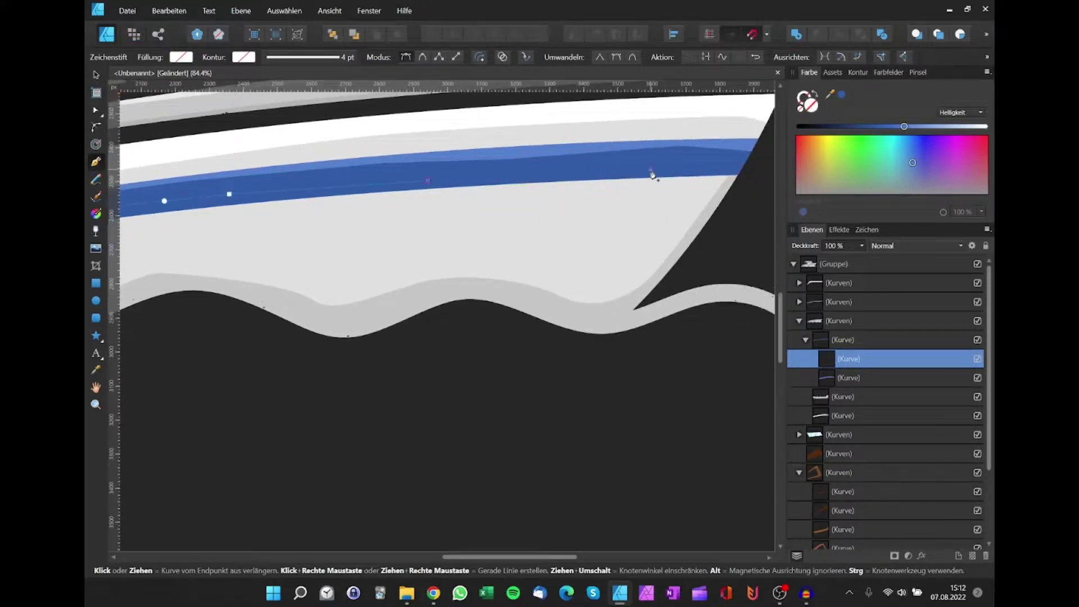
key("Escape")
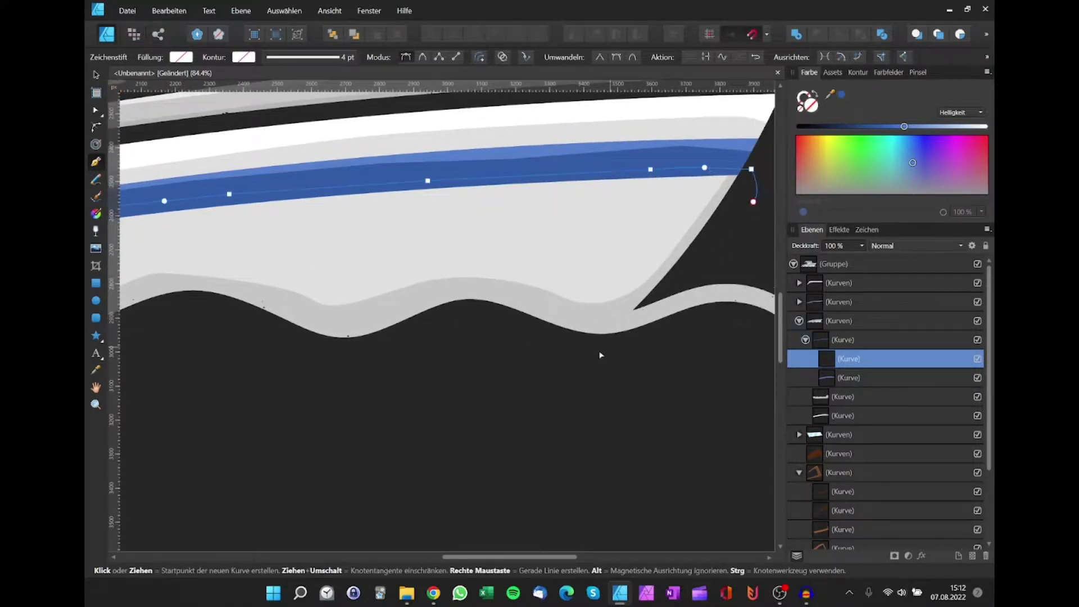
Step: Extend the curve below the hull back toward its start, then fill it with a darker sampled blue
scroll(599, 354, "down", 4)
left_click(428, 398)
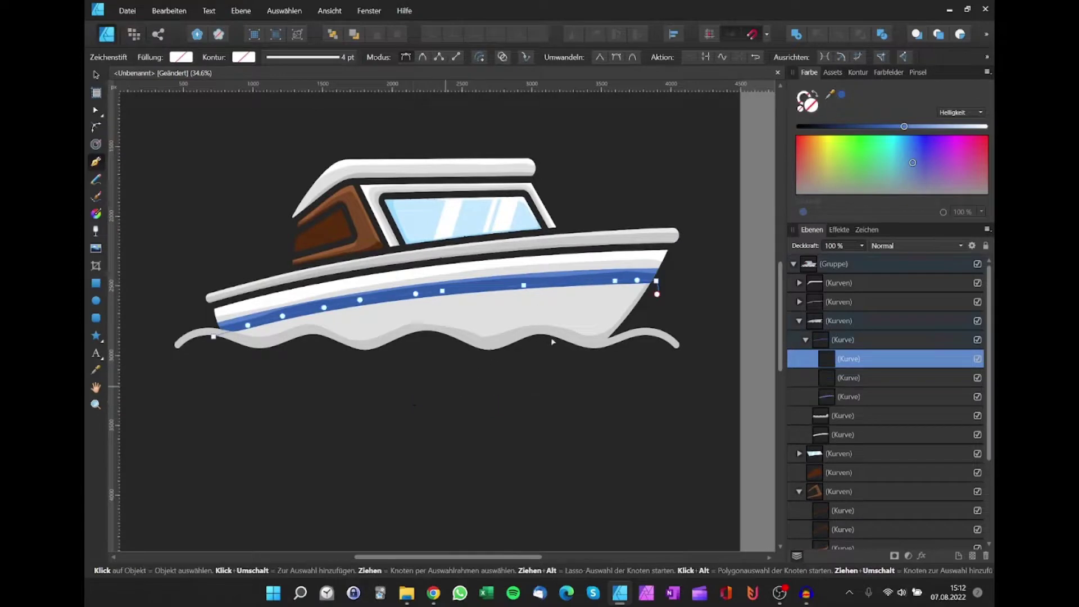
left_click(326, 397)
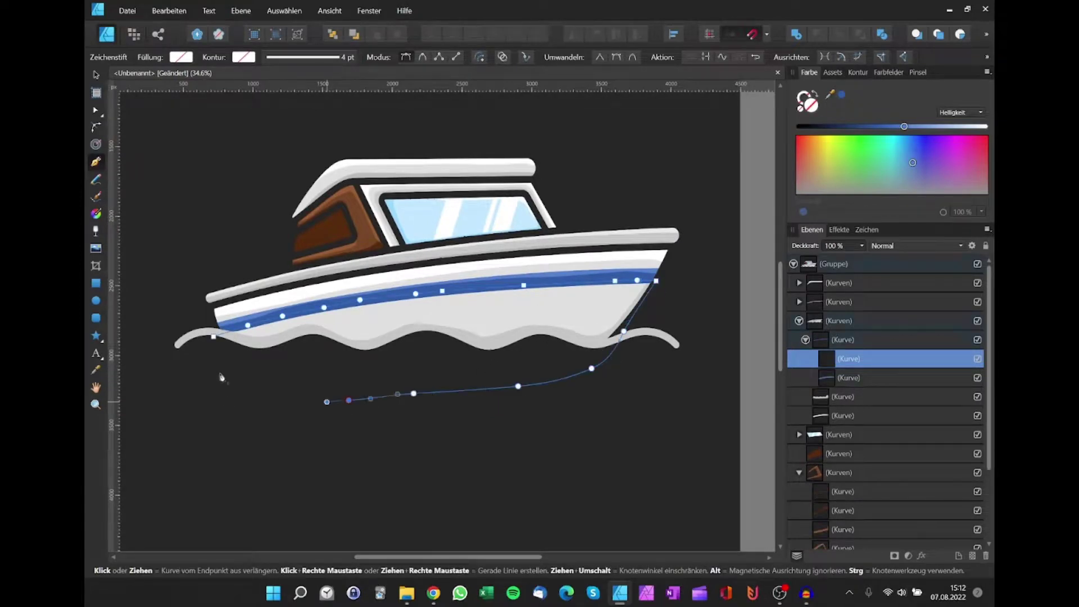
left_click(214, 337)
scroll(340, 330, "up", 4)
scroll(340, 330, "up", 1)
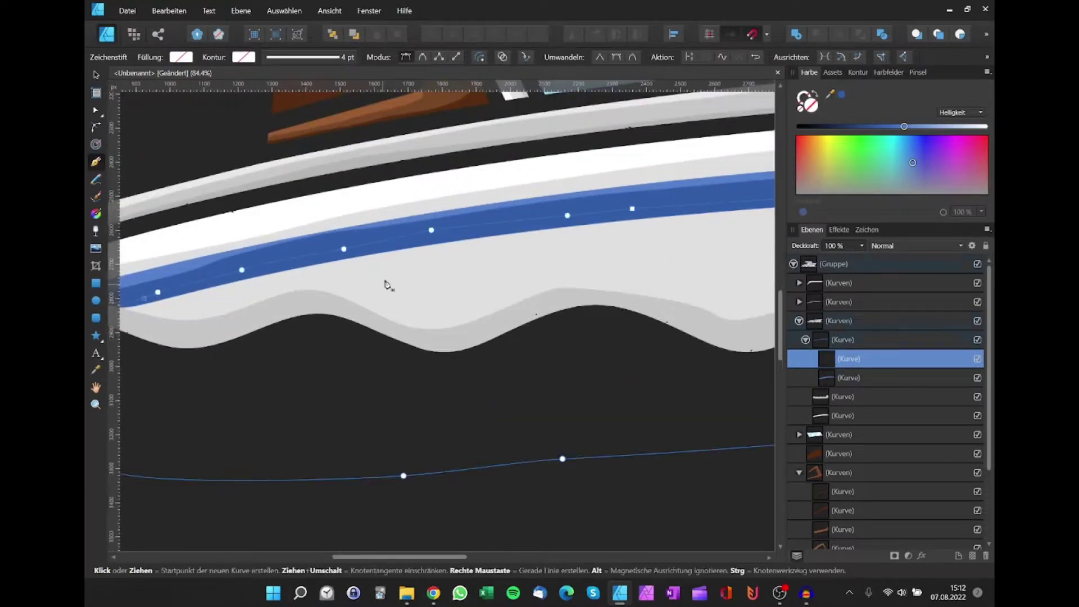
key("i")
left_click_drag(903, 126, 866, 128)
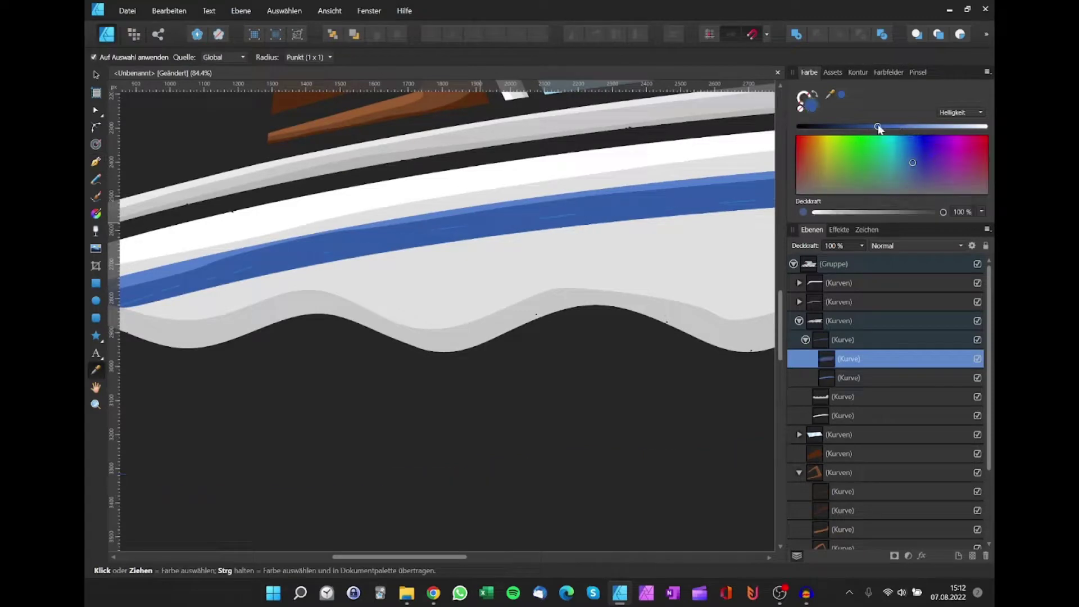
Step: Collapse the stripe's sublayers, switch to the Move tool, and deselect to view the whole boat
left_click(805, 339)
key("v")
scroll(595, 369, "down", 5)
left_click(571, 441)
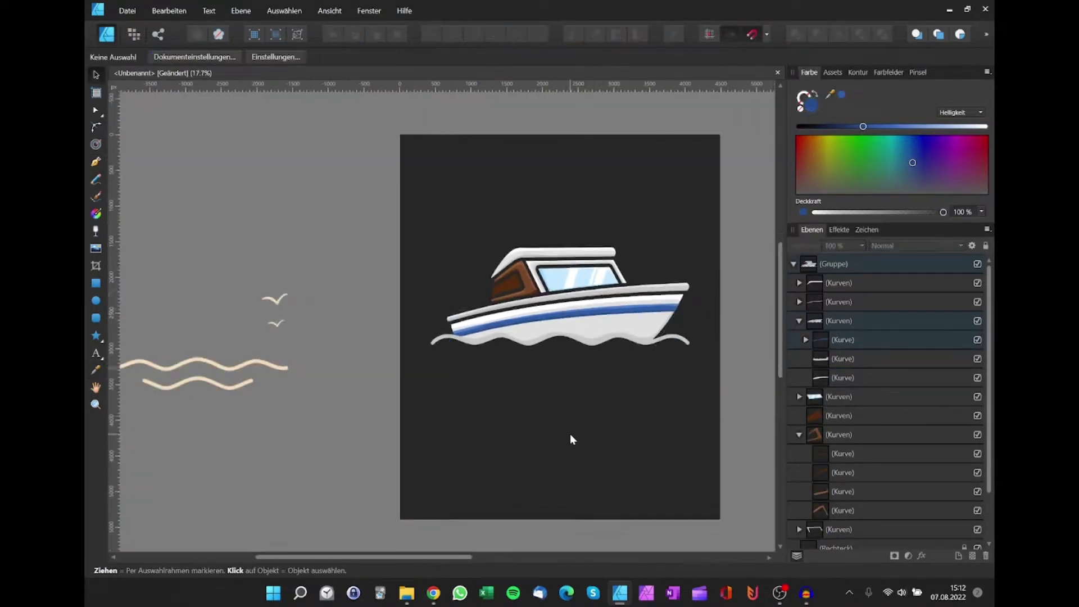
scroll(584, 421, "down", 2)
scroll(624, 371, "up", 3)
scroll(626, 393, "up", 1)
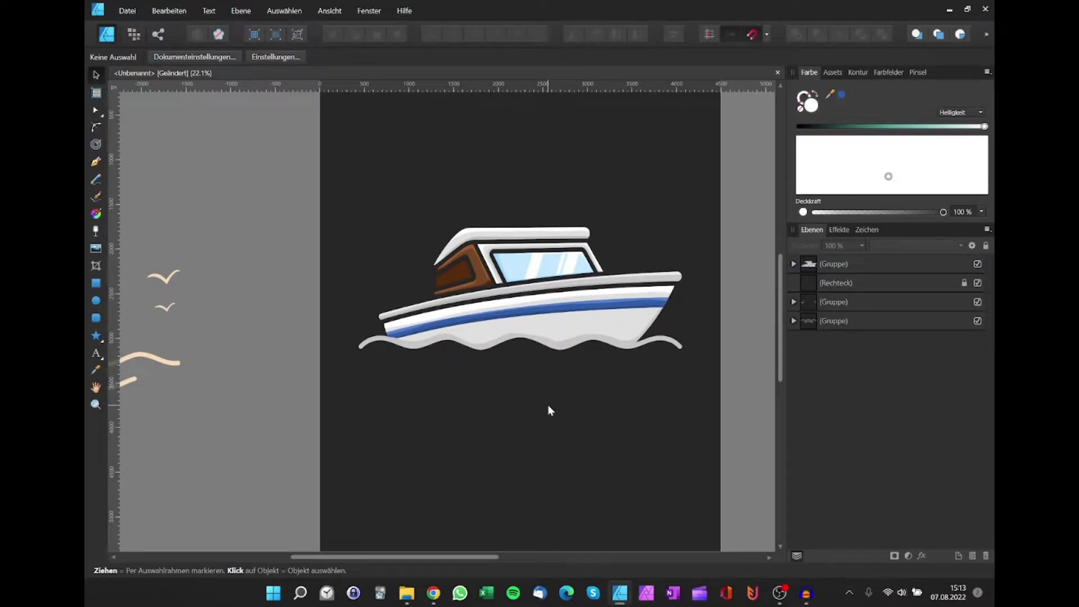
left_click(519, 297)
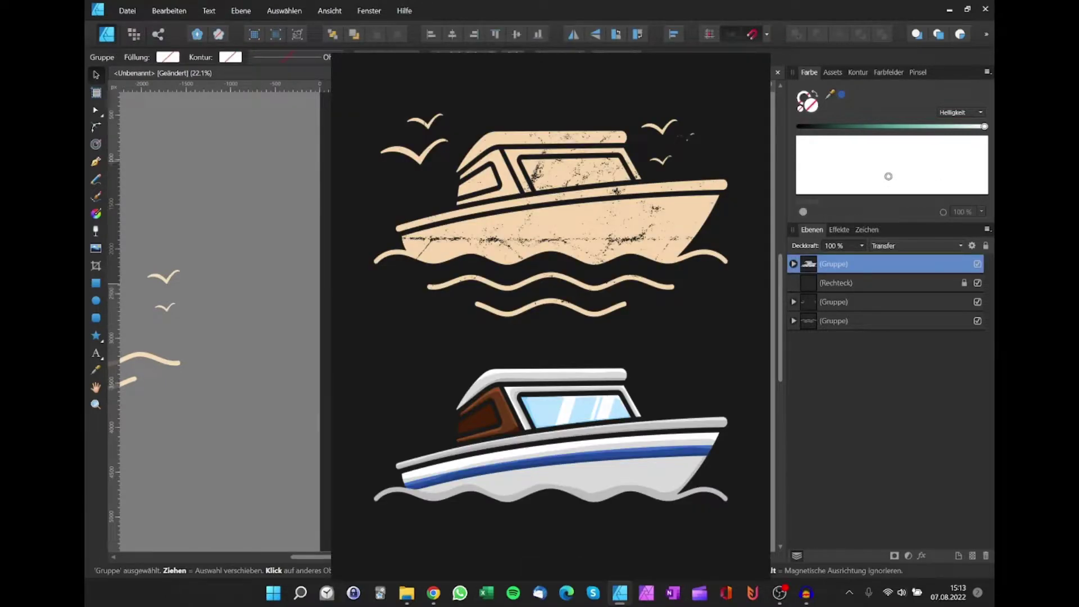
key("ctrl+d")
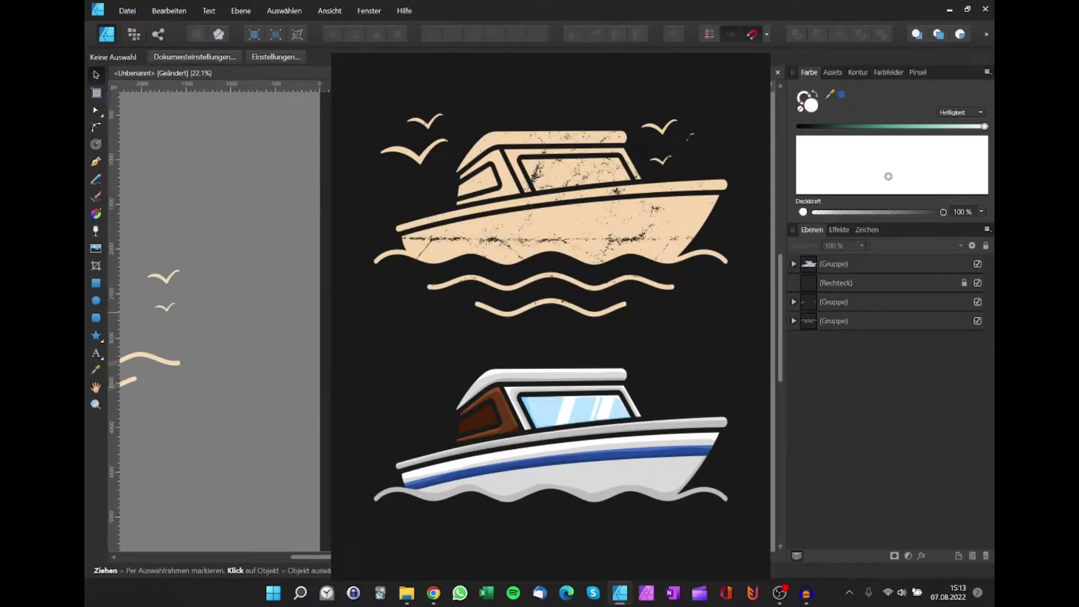